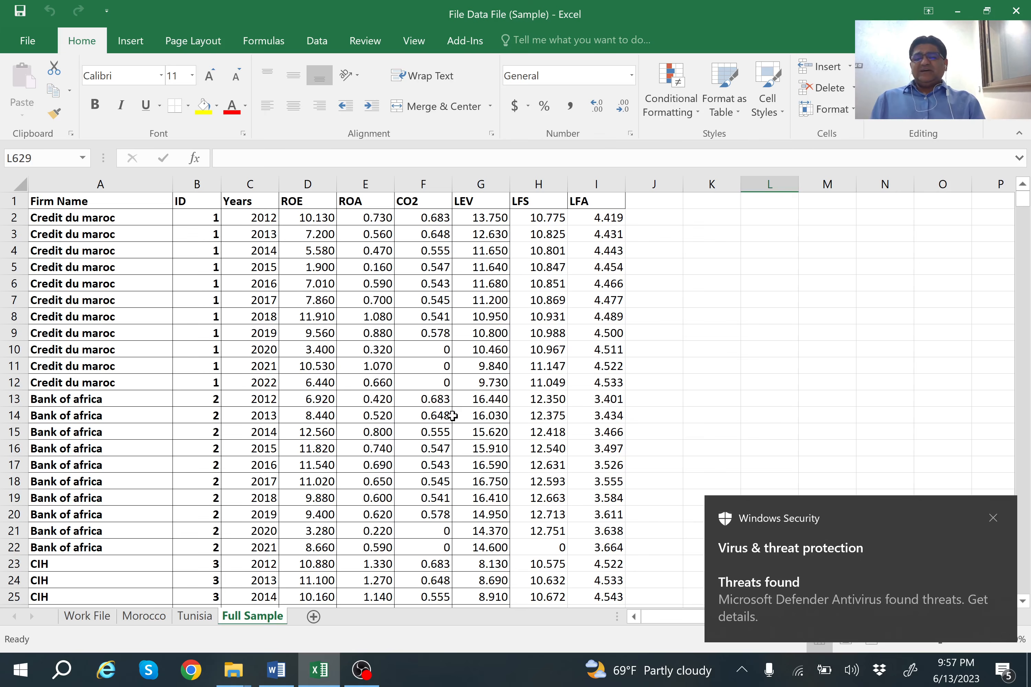
Examine the Morocco, Tunisia and Full Sample sheets, reviewing the Full Sample data from the first to the last row
left_click(998, 519)
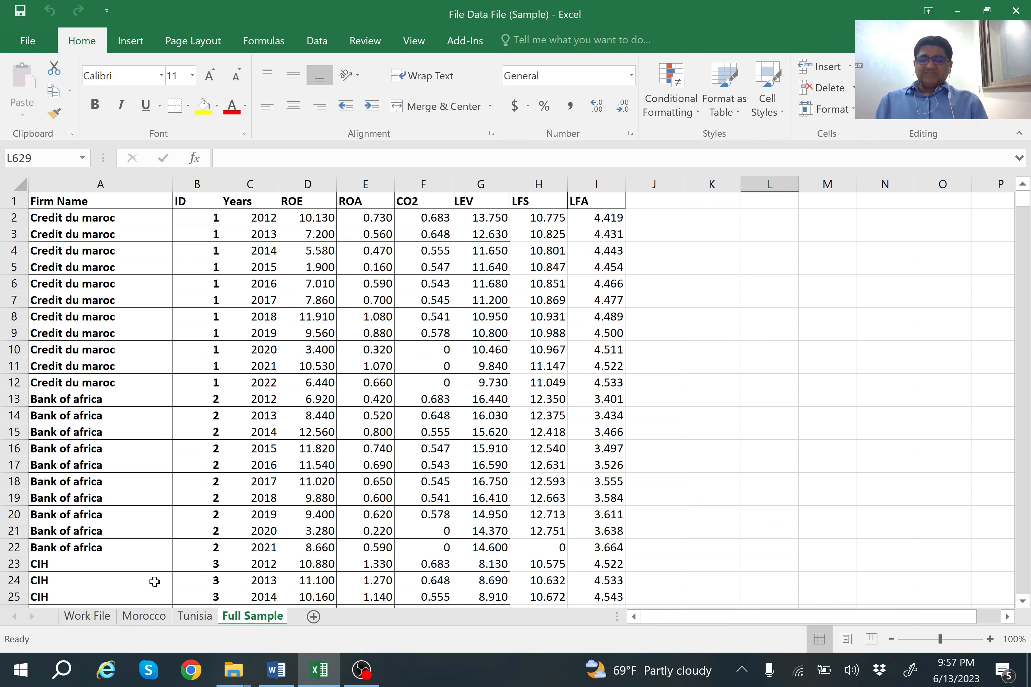
left_click(146, 617)
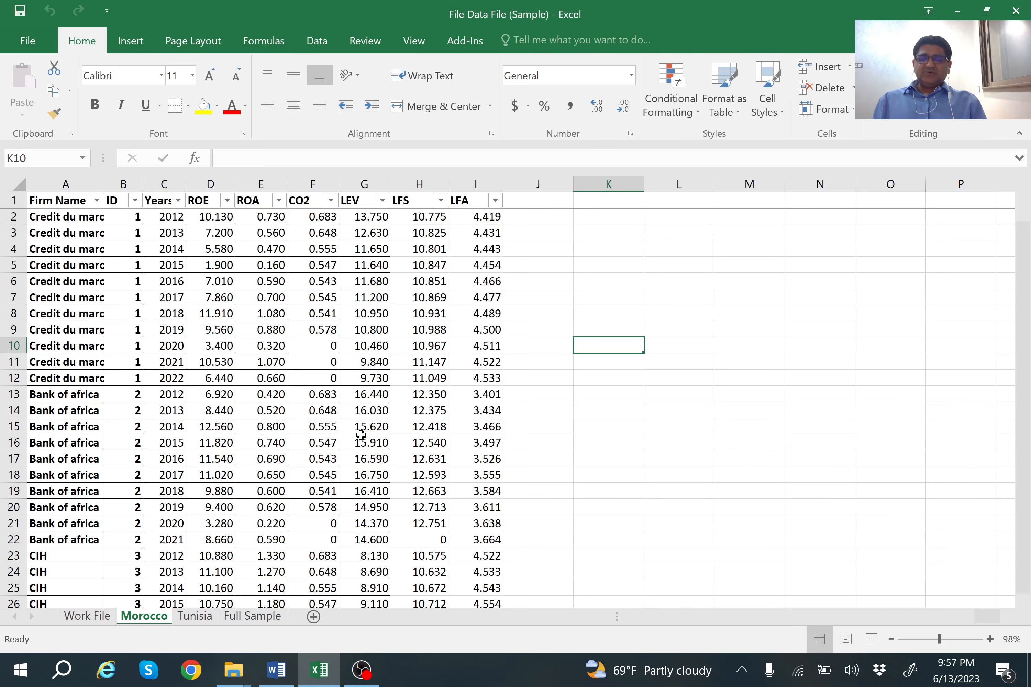
left_click(196, 617)
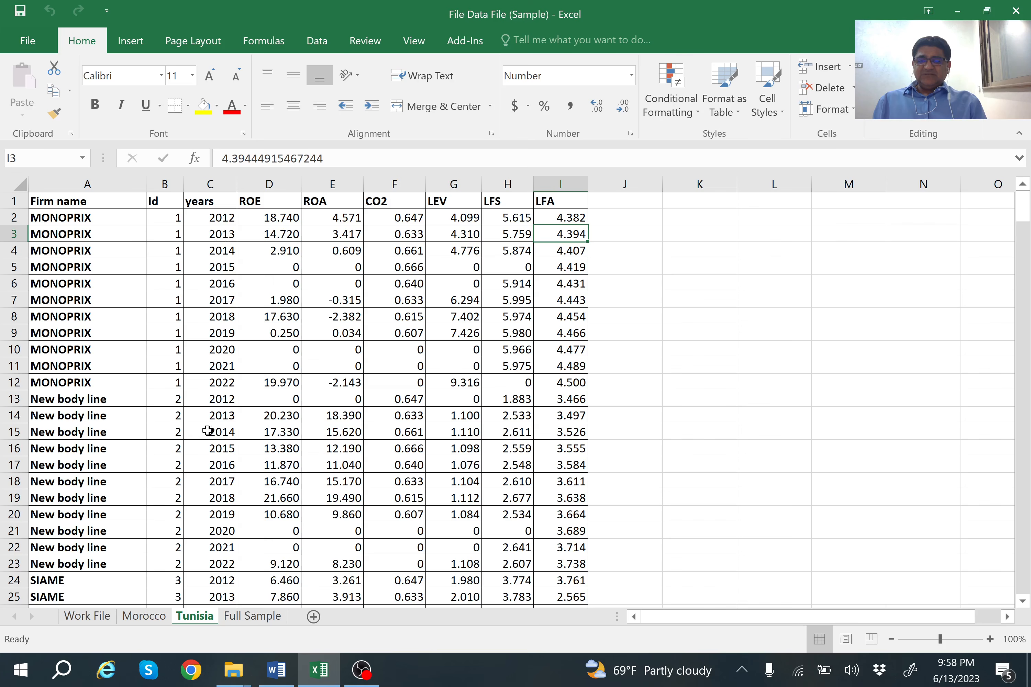
left_click(253, 617)
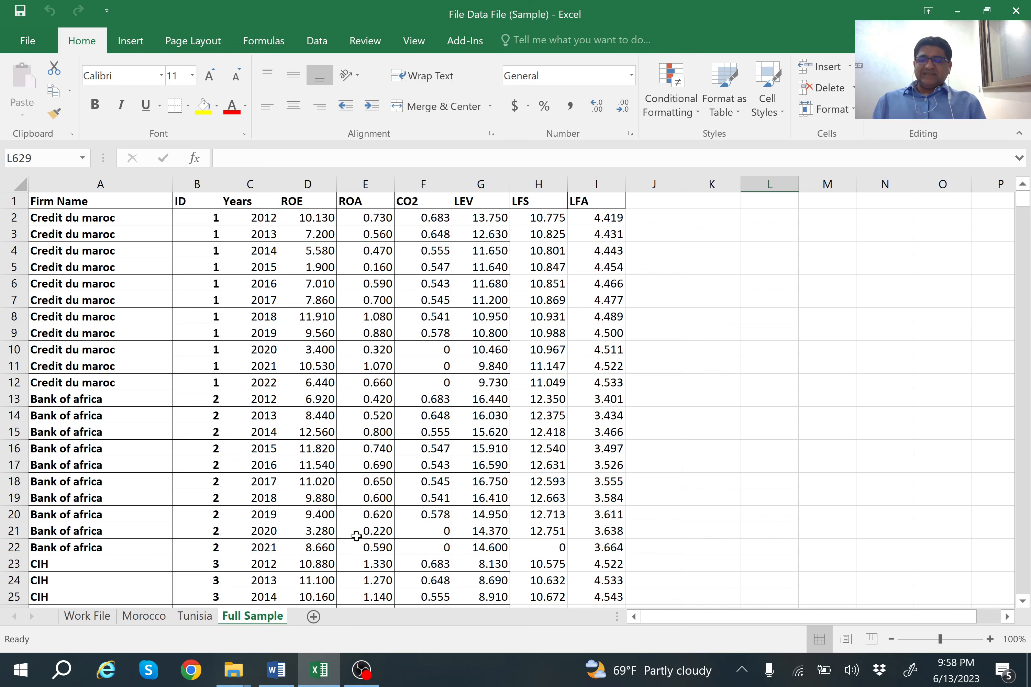
left_click_drag(1025, 208, 1028, 612)
left_click(1024, 602)
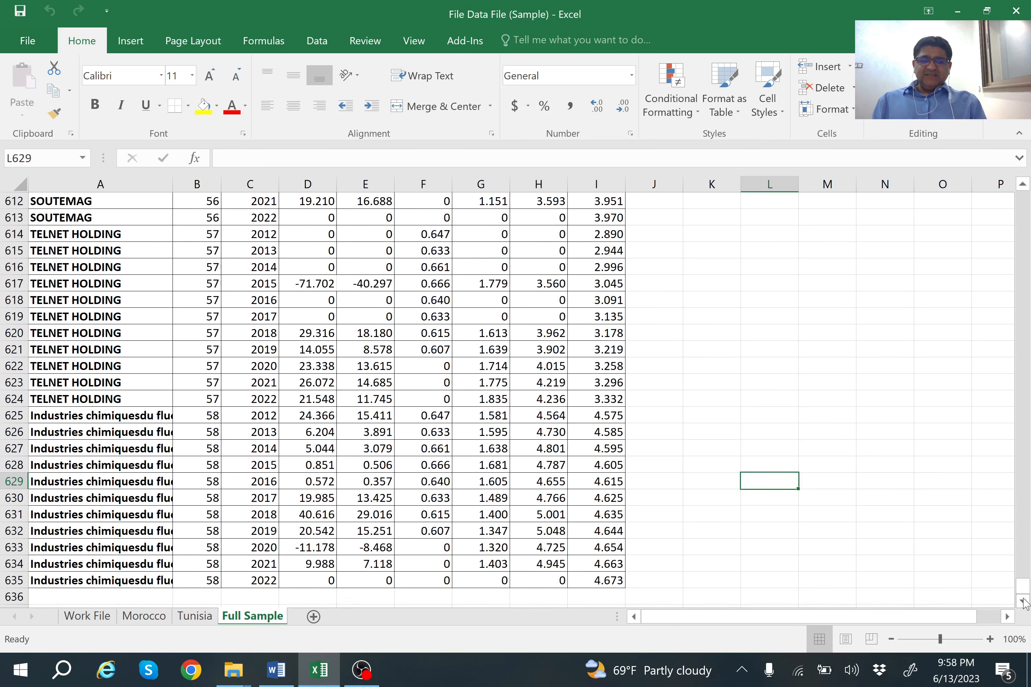
left_click(1024, 602)
left_click(1023, 602)
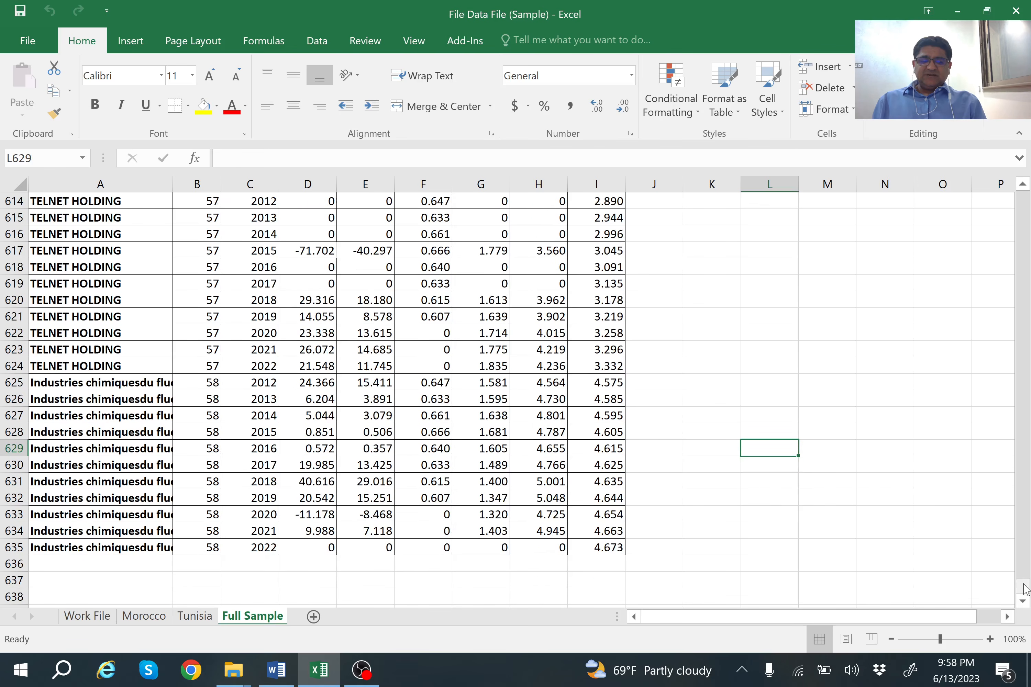
left_click_drag(1025, 590, 1024, 197)
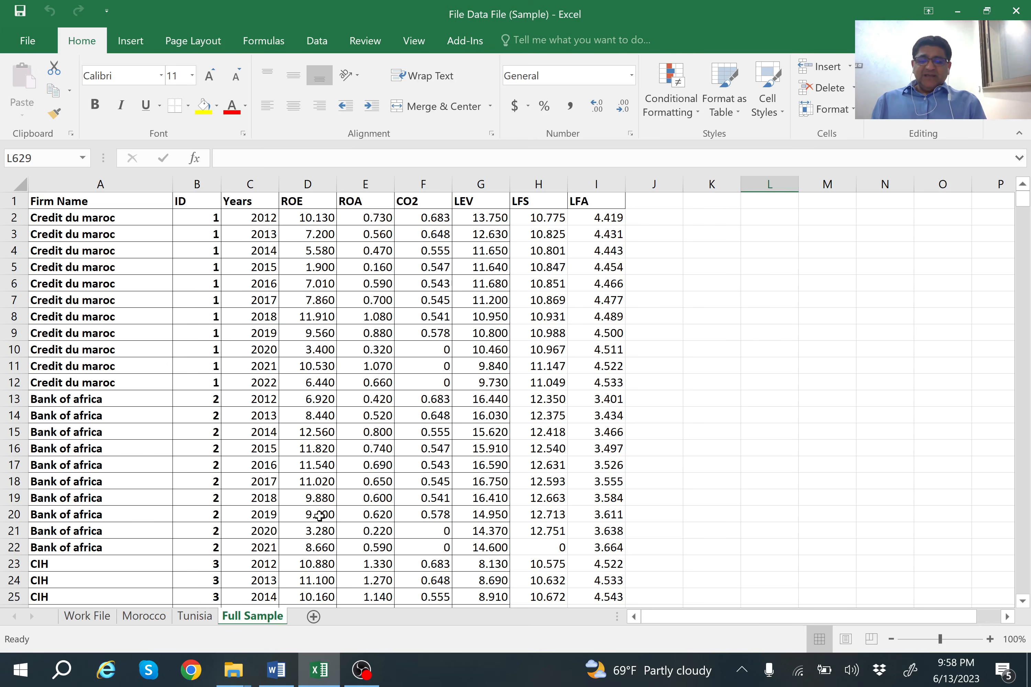
Switch to File Explorer and launch smStata-64 from the StataCorp Stata 14.2 (Revision 09 Jan 2017) folder
mouse_move(233, 673)
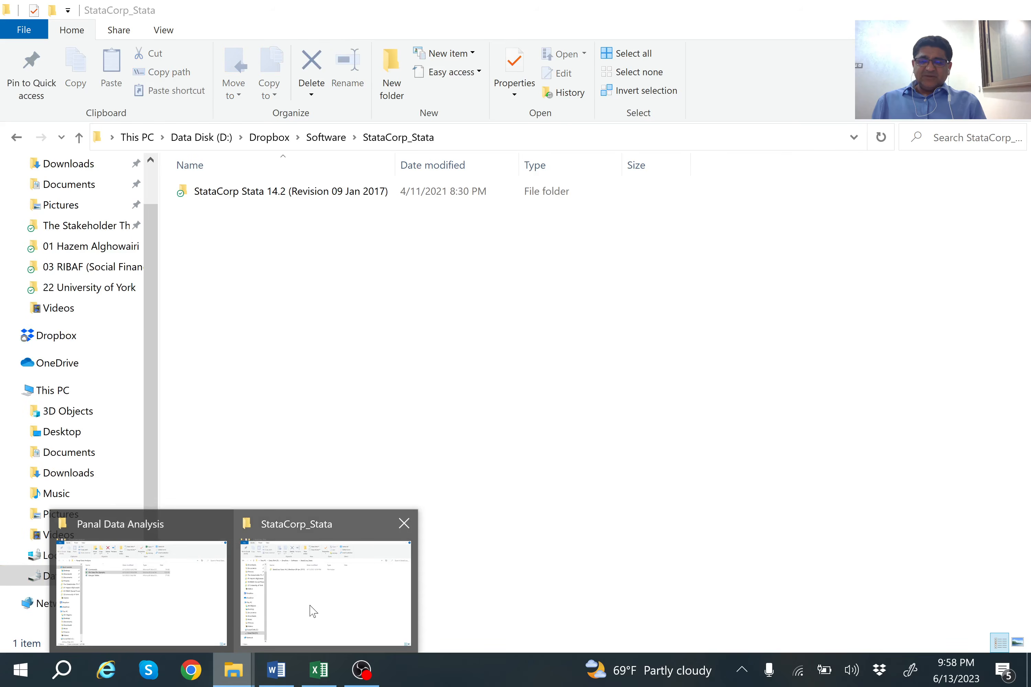
left_click(312, 612)
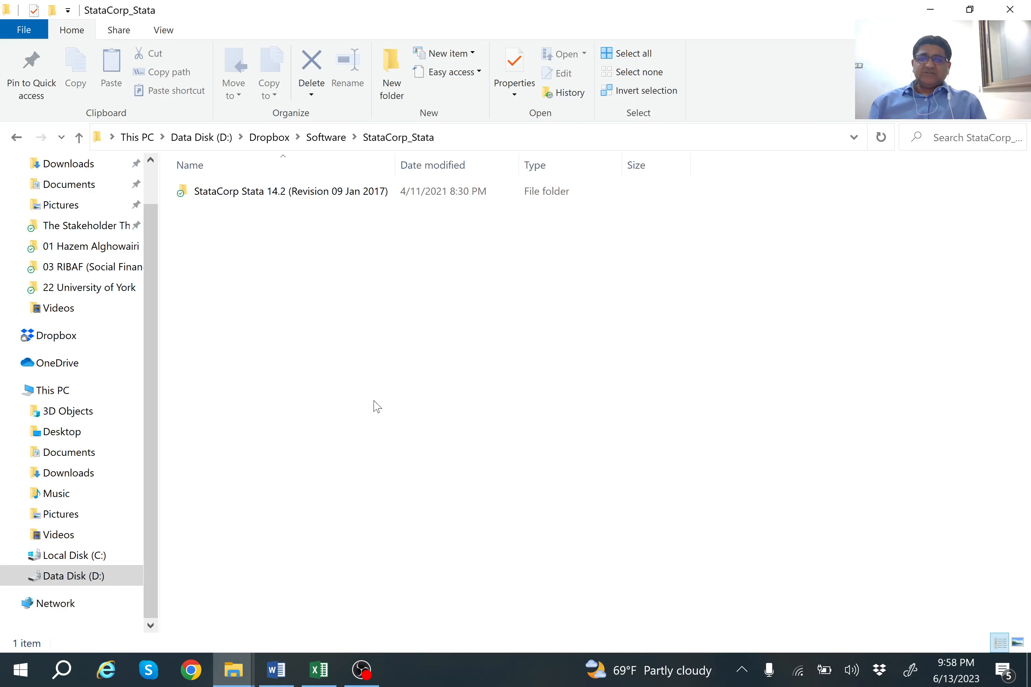
double_click(334, 197)
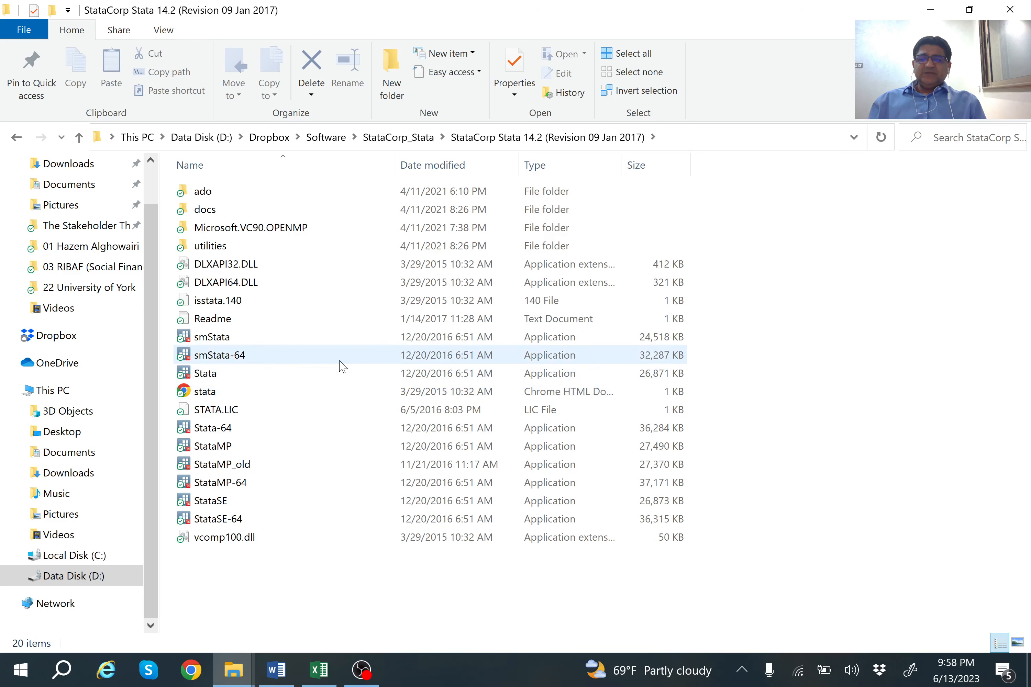
double_click(229, 361)
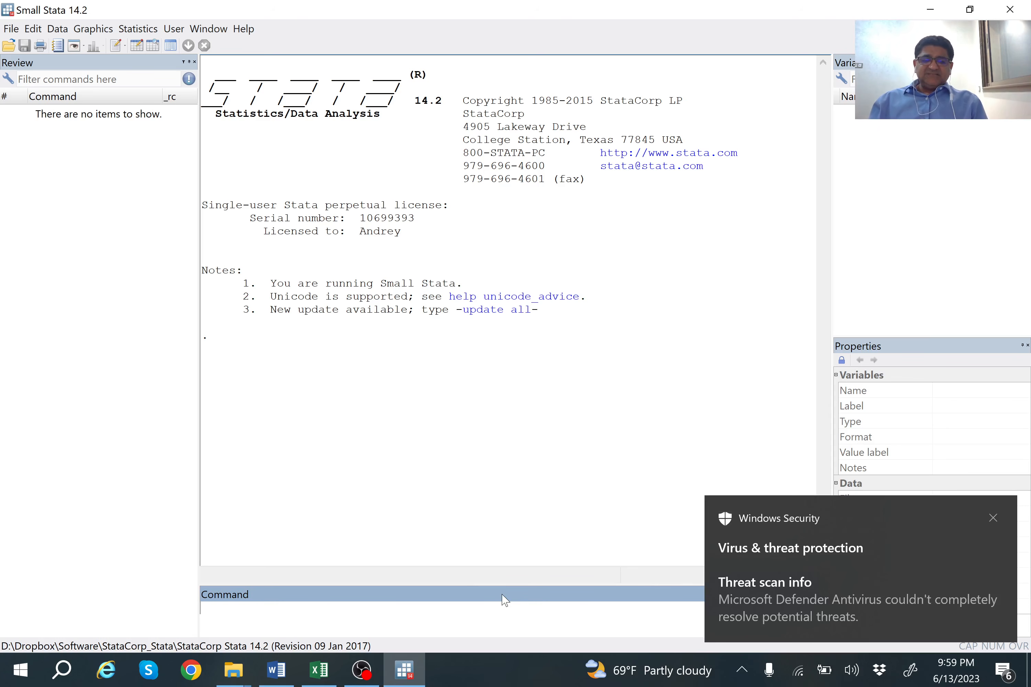
Dismiss the security notification and open an empty Data Editor with the command "edit"
left_click(992, 516)
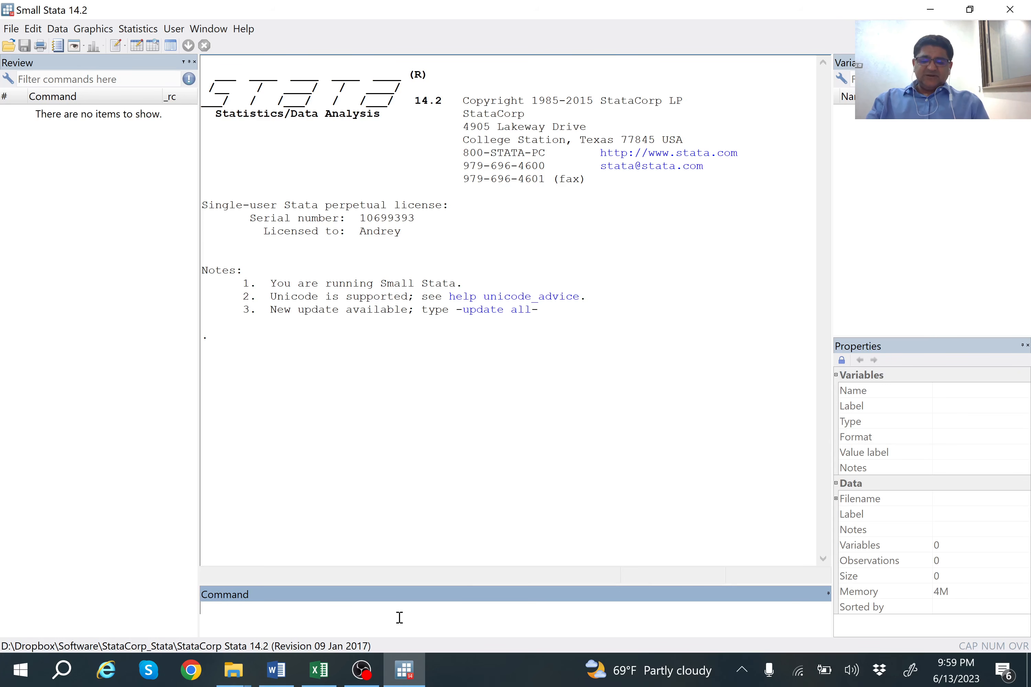
type("edit")
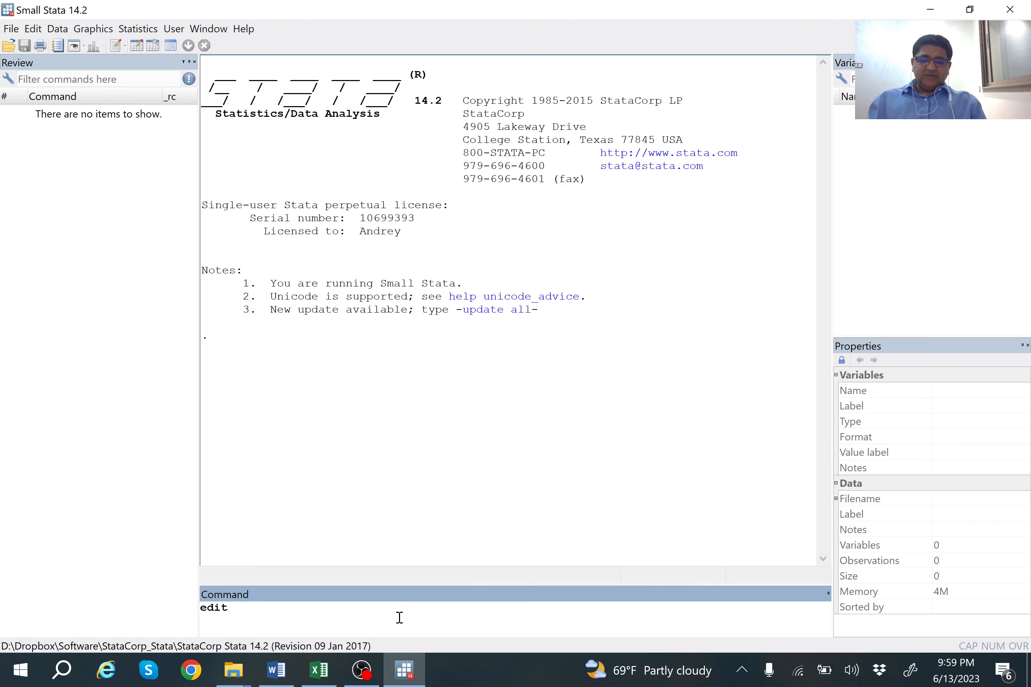
key("Return")
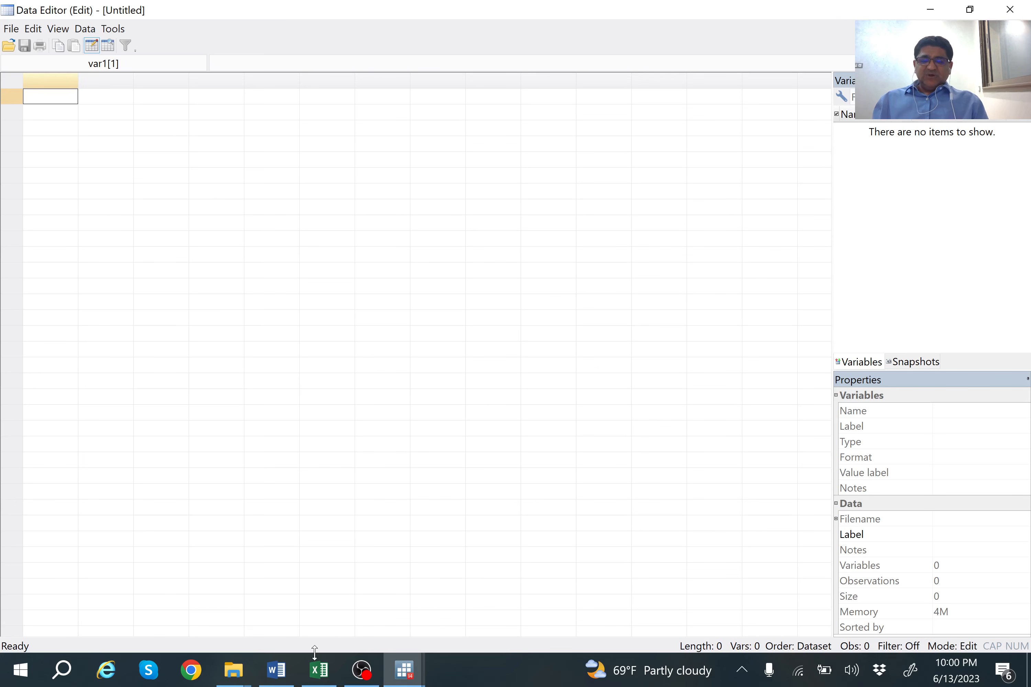
Switch to the Excel workbook and copy the whole Full Sample data table, including its header row
left_click(318, 670)
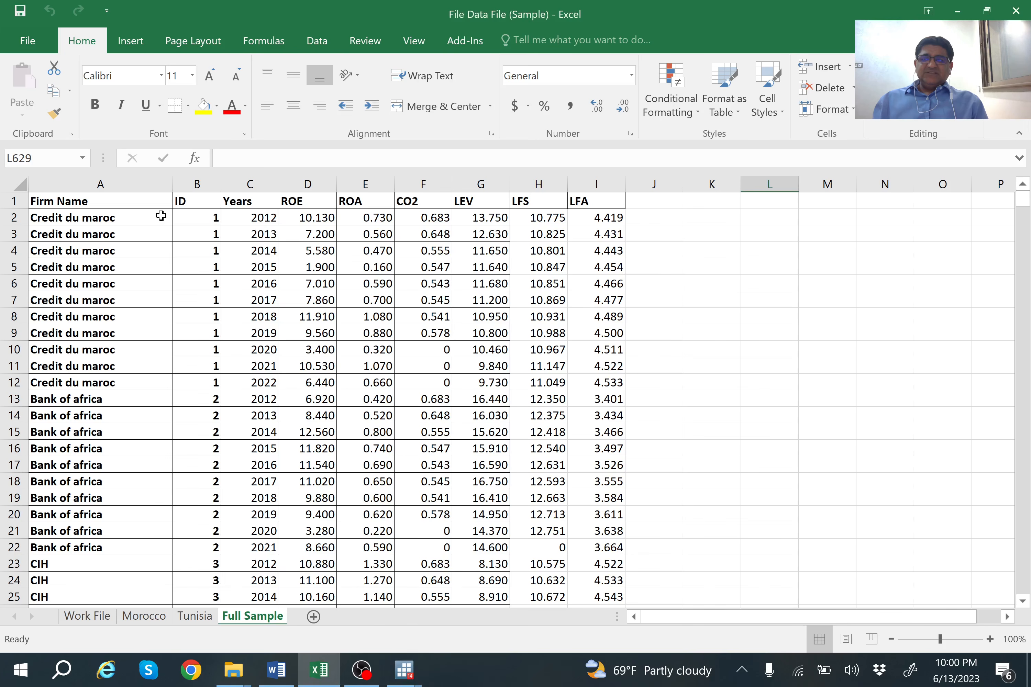
left_click(126, 202)
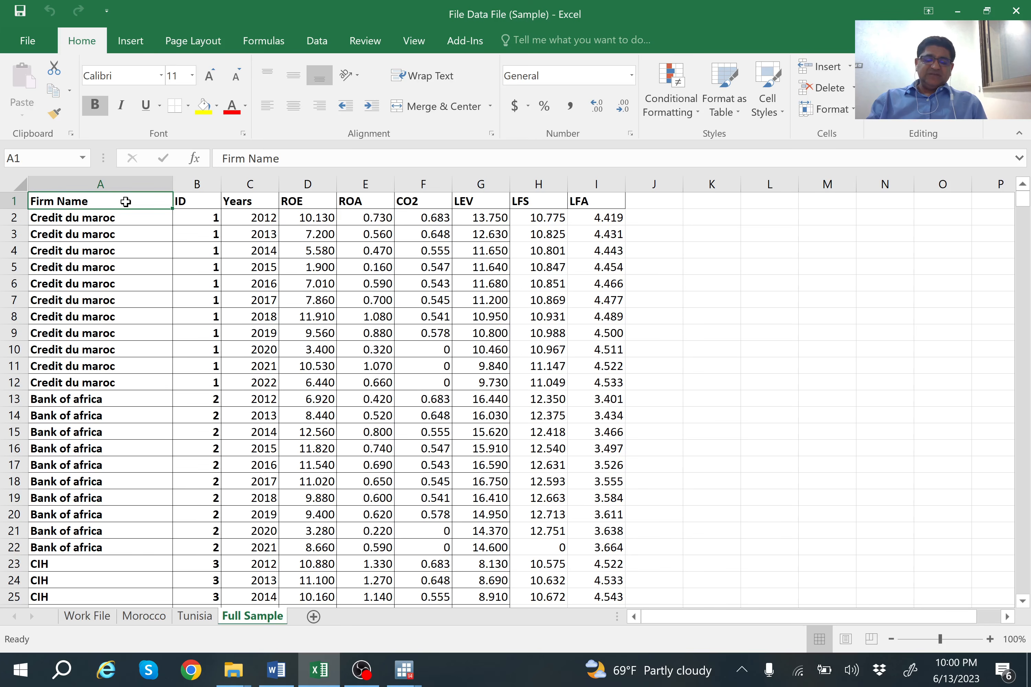
key("ctrl+shift+Right")
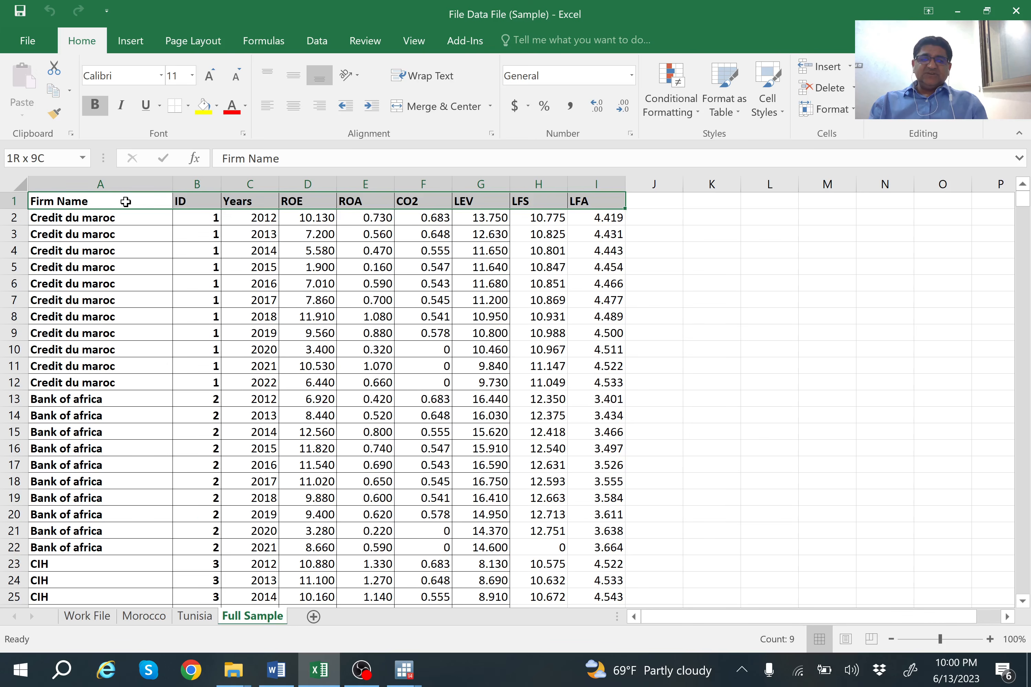
key("ctrl+shift+Down")
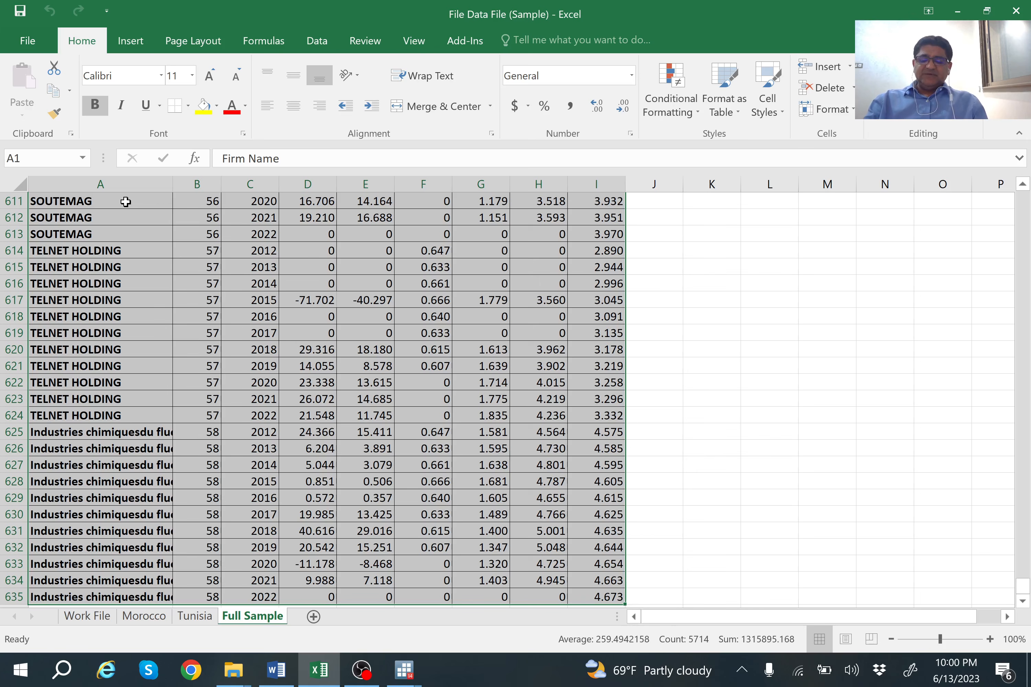
key("ctrl+c")
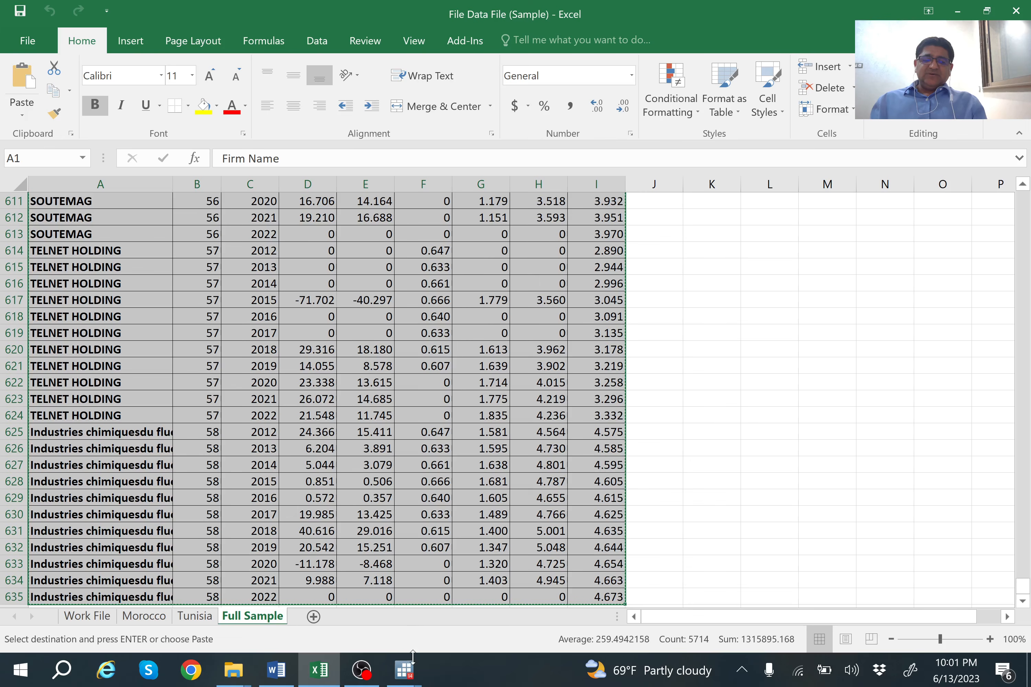
Paste the copied table into Stata's Data Editor, treating the first row as variable names, and look through the imported rows
mouse_move(406, 677)
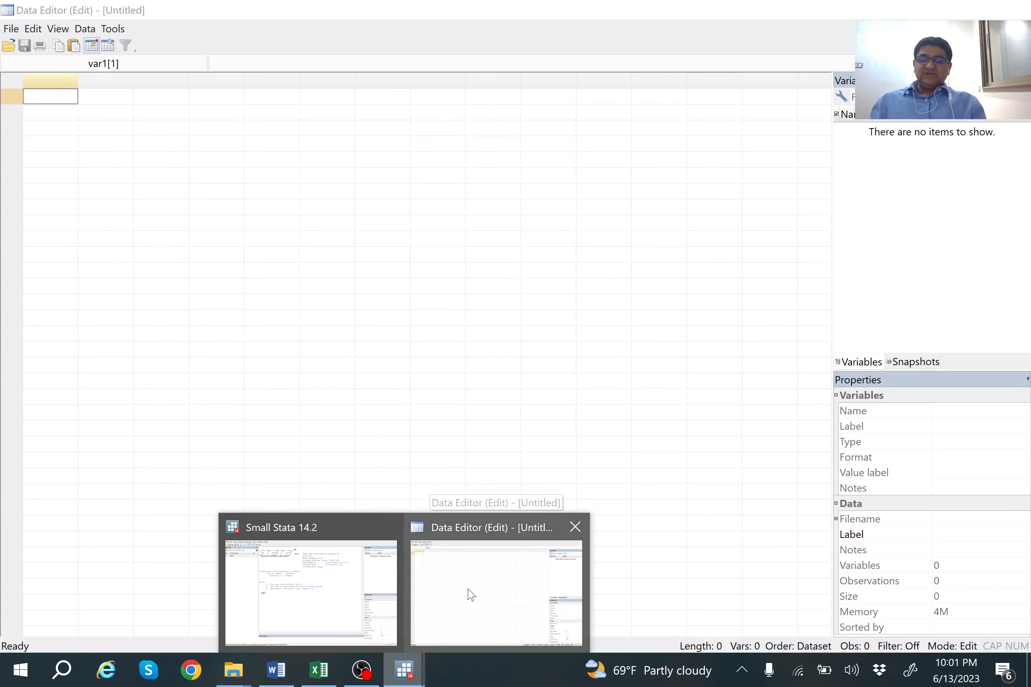
left_click(471, 594)
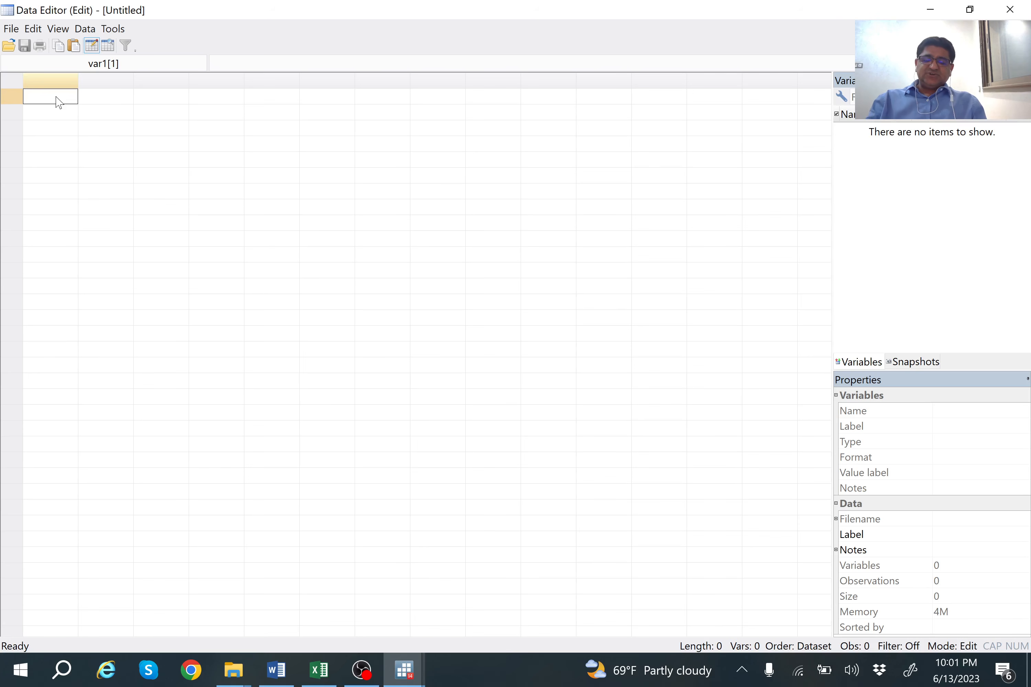
key("ctrl+v")
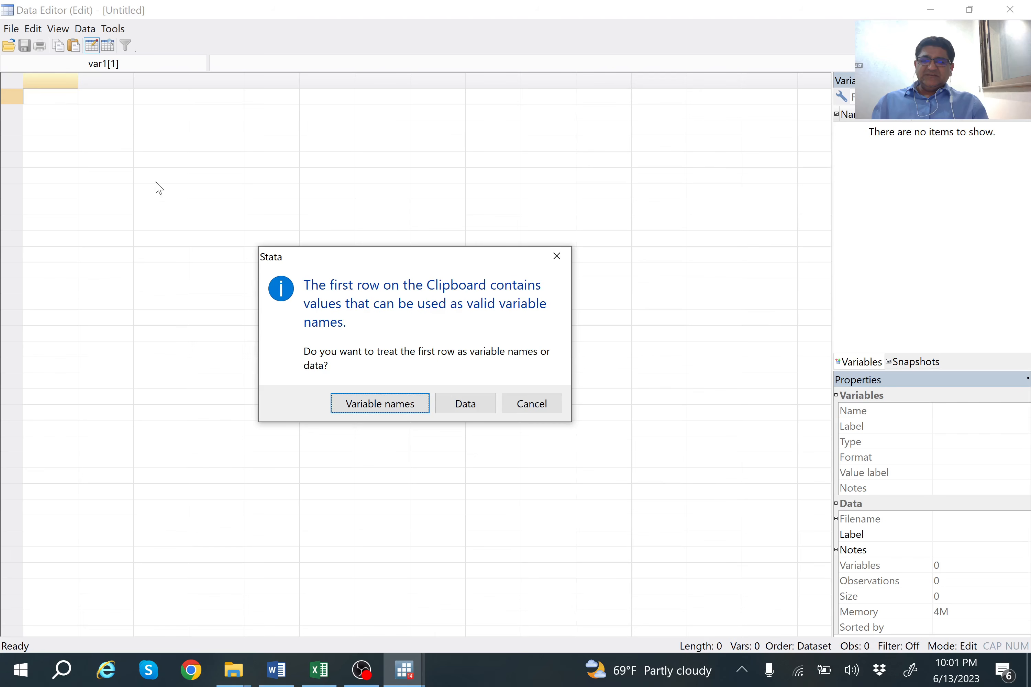
left_click(371, 412)
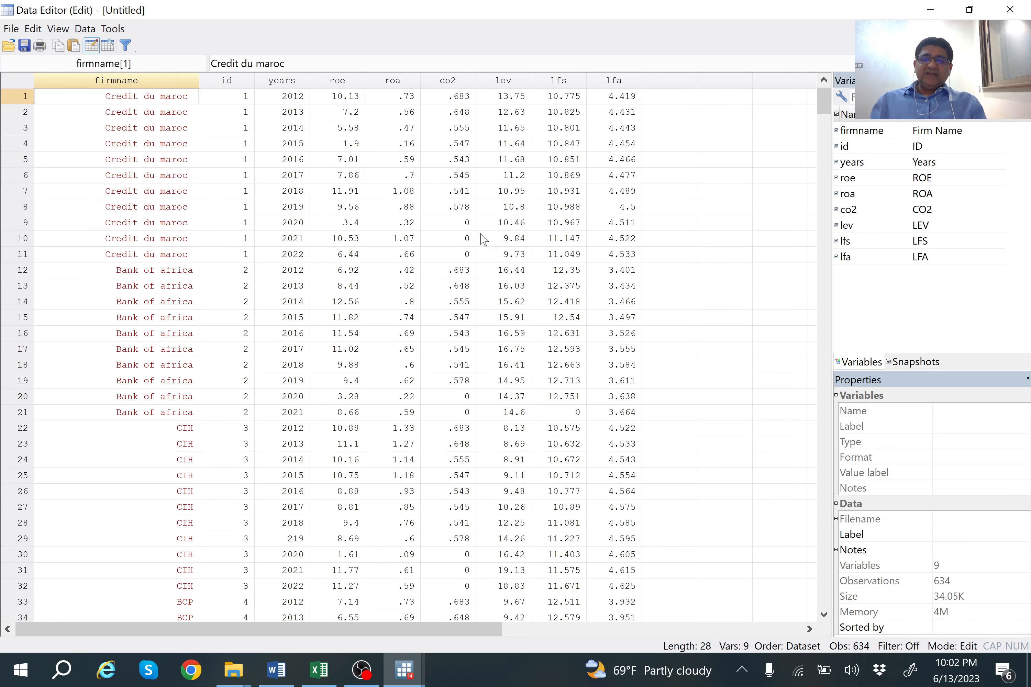
left_click_drag(827, 97, 803, 7)
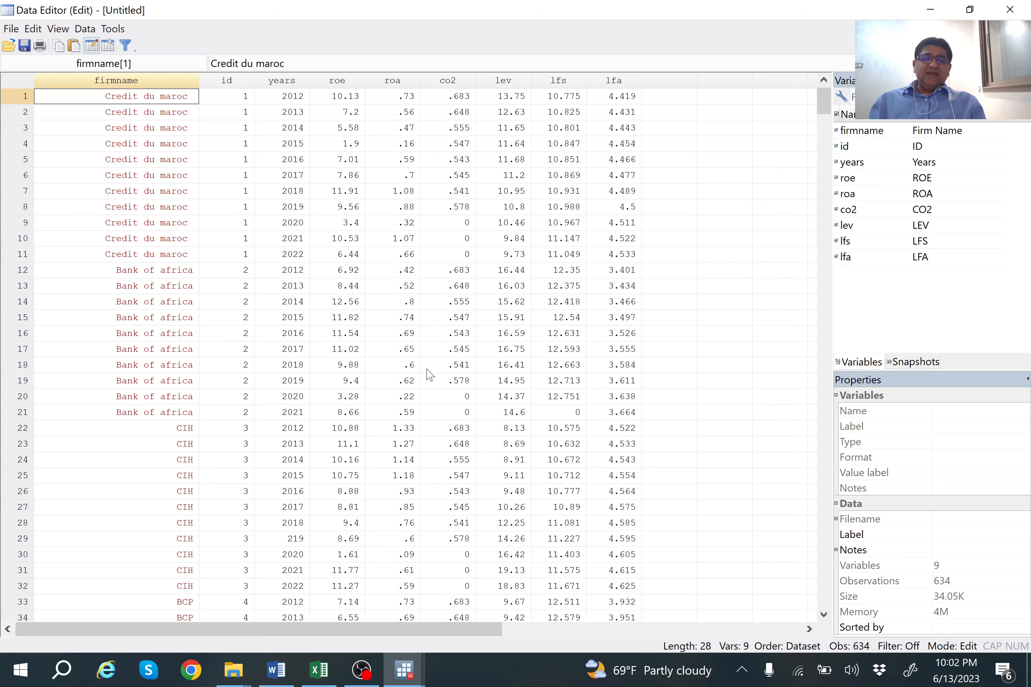
Copy the panel-generation command "xtset id year" from the Commands document in Word
left_click(406, 674)
left_click(322, 606)
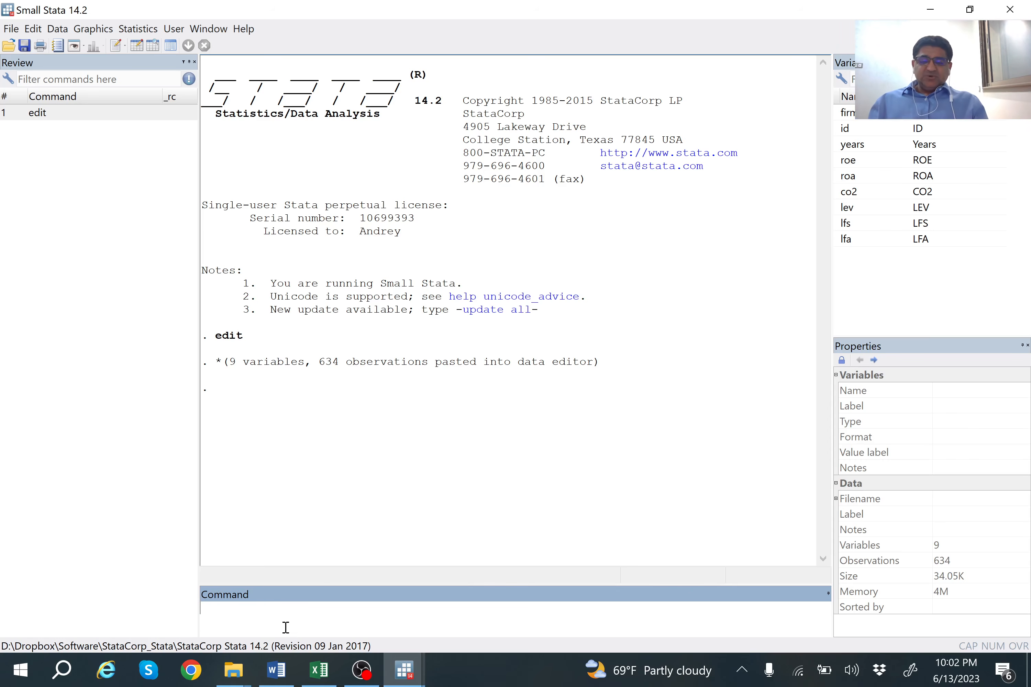
mouse_move(284, 678)
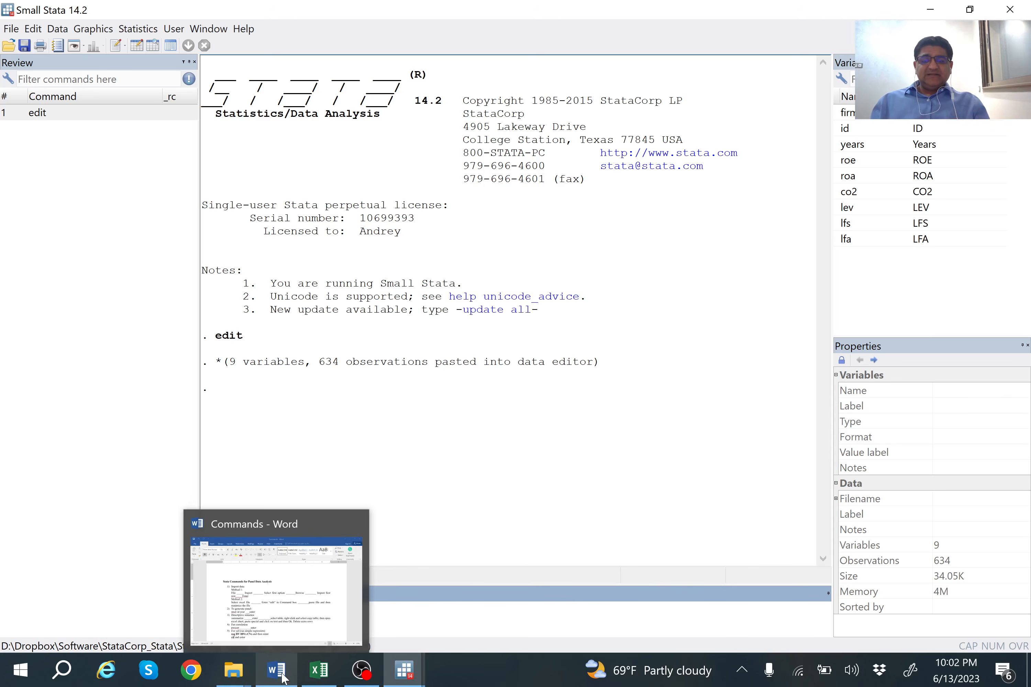
mouse_move(300, 589)
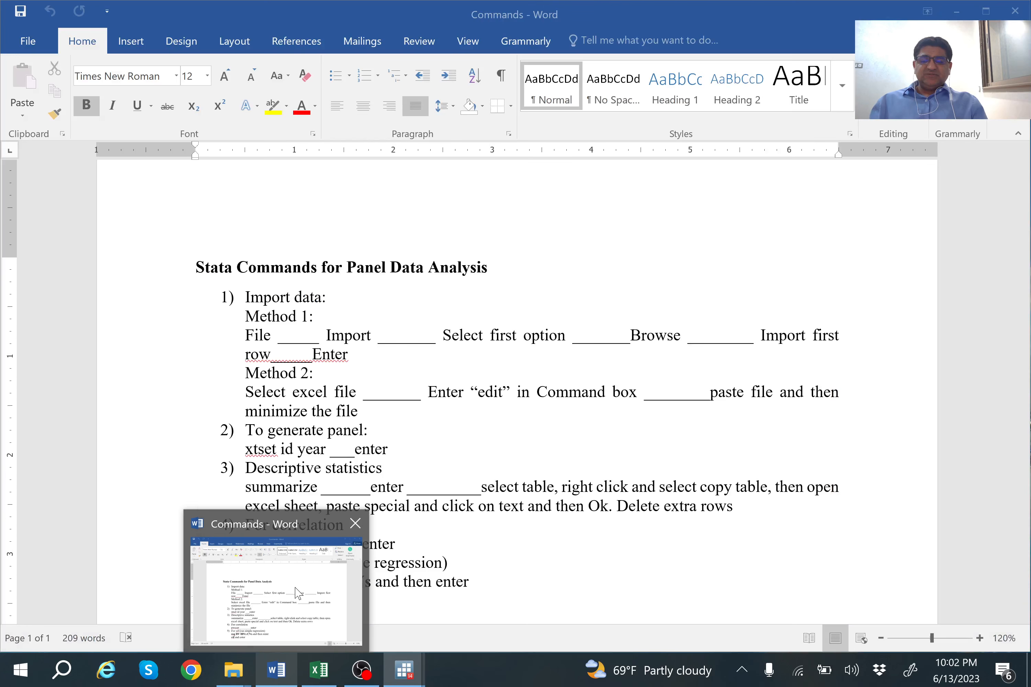
left_click(296, 590)
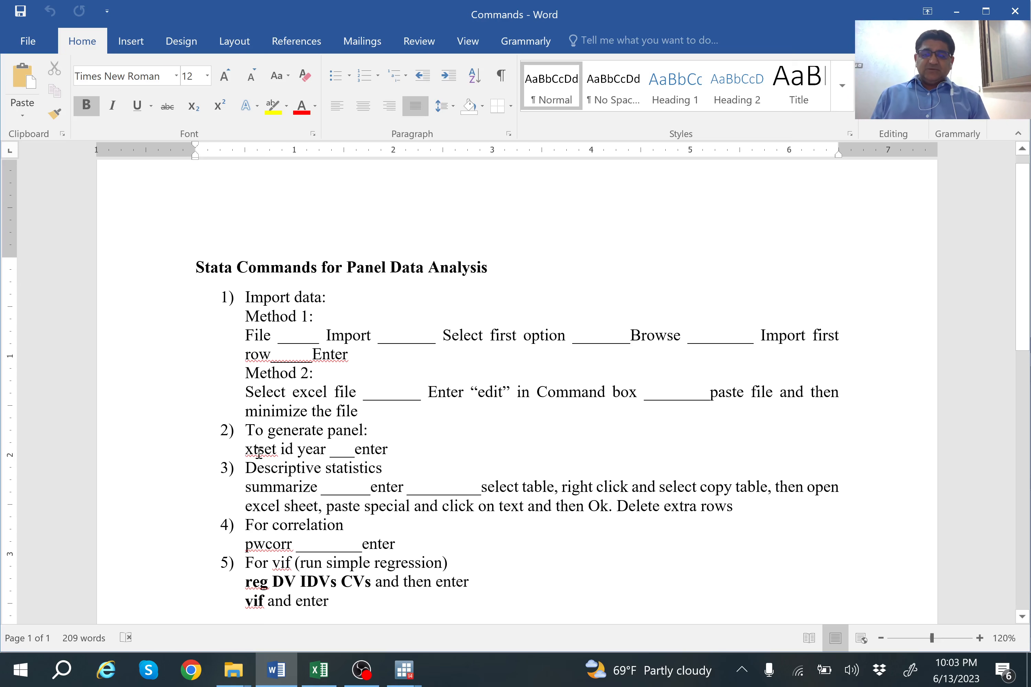
left_click_drag(259, 452, 326, 455)
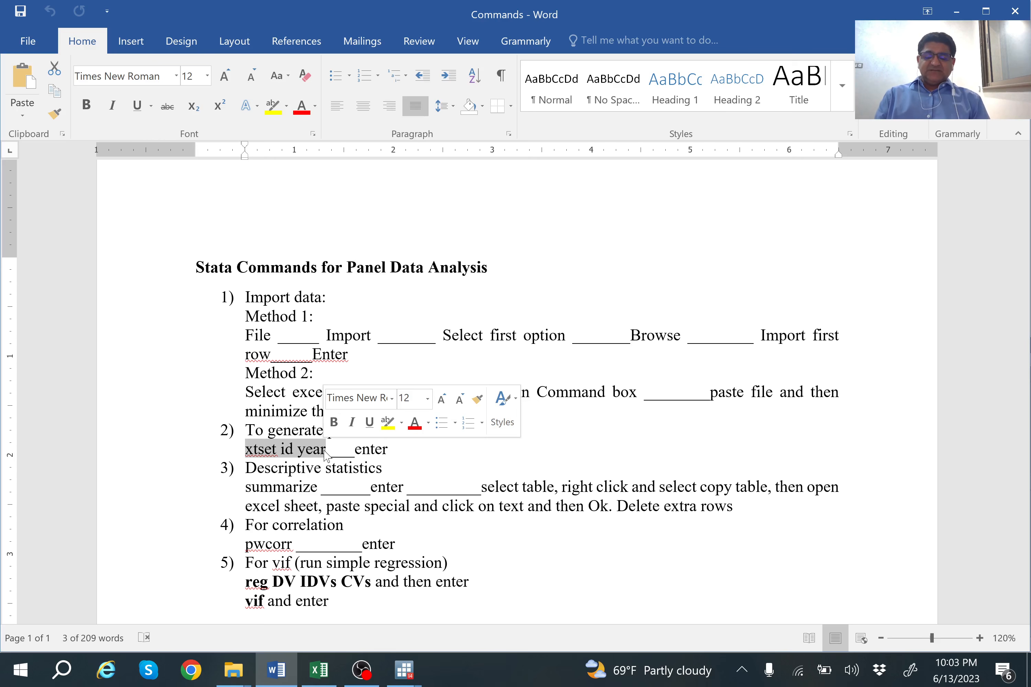
key("ctrl+c")
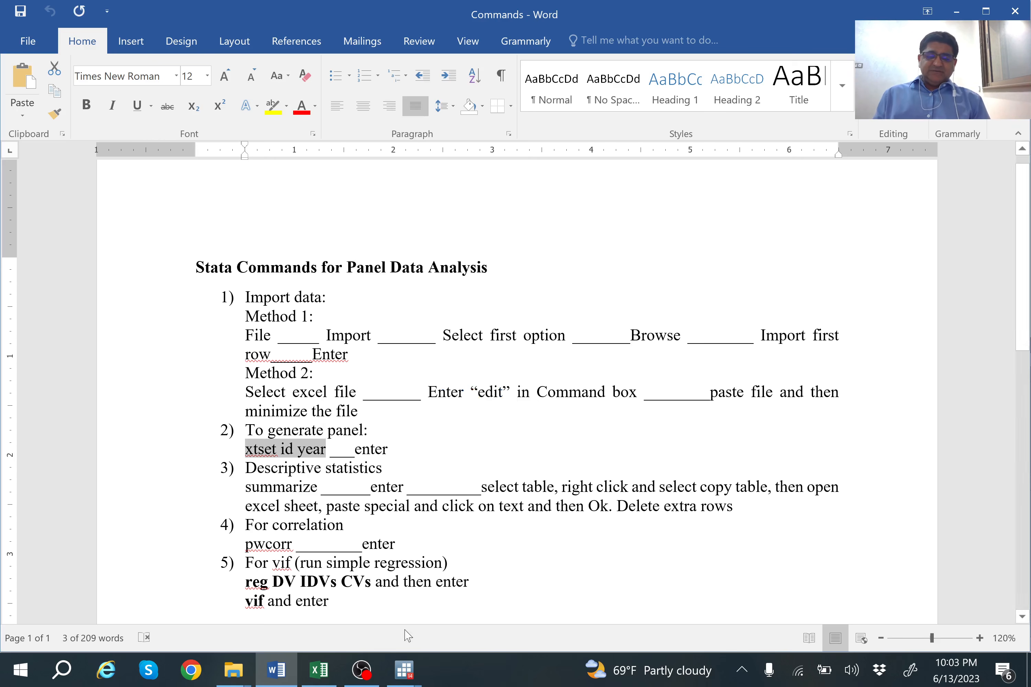
Switch to the main Stata window and run the copied command "xtset id year" to declare the panel structure
left_click(404, 670)
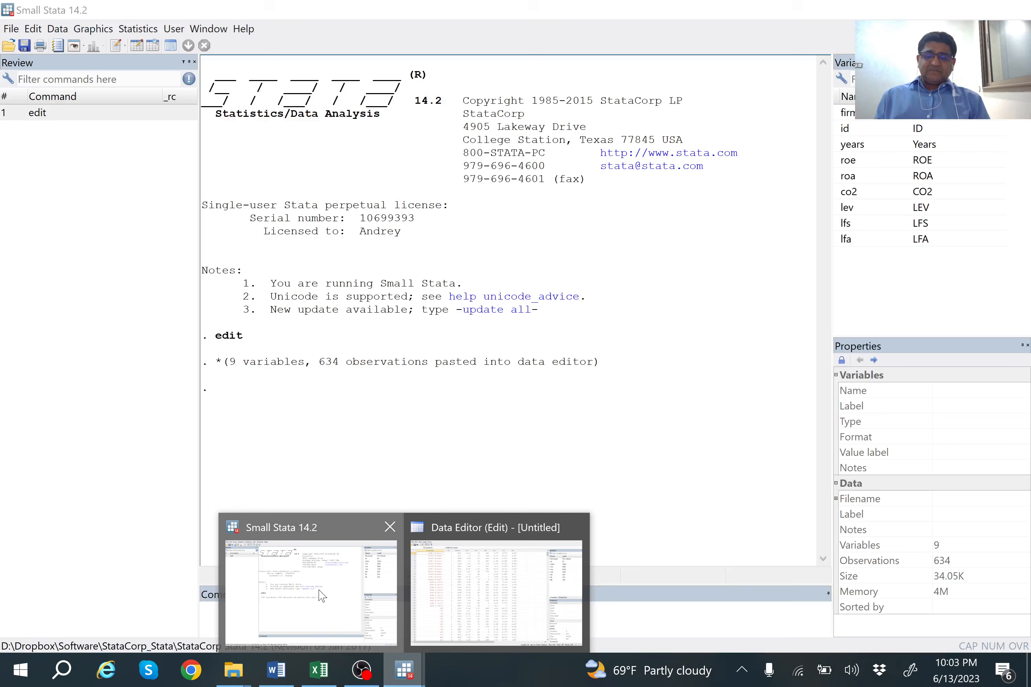
left_click(321, 596)
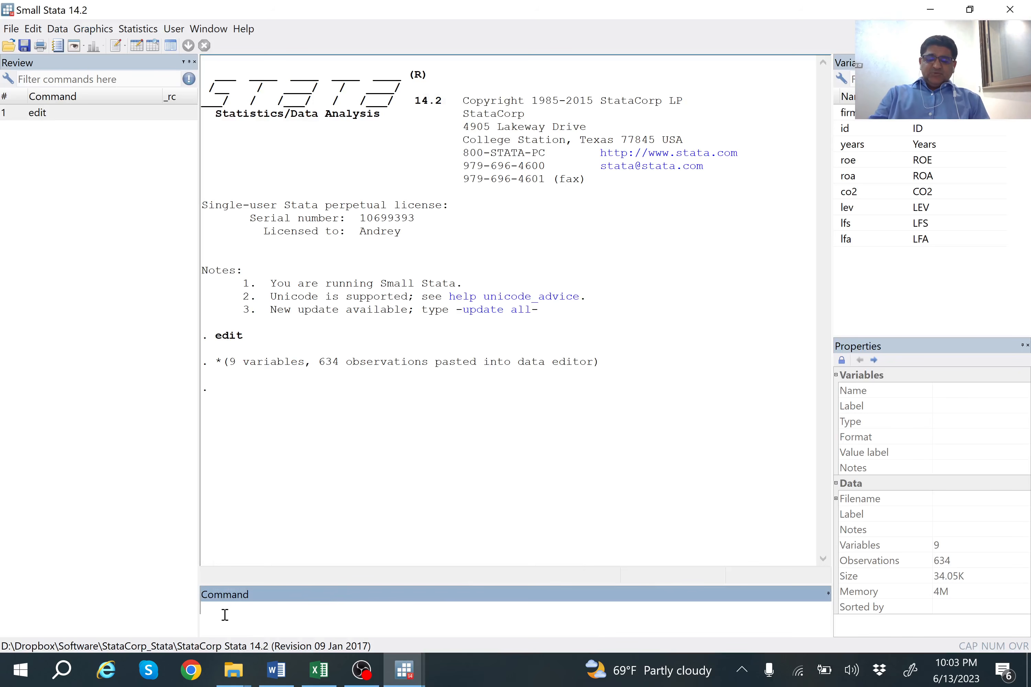
key("ctrl+v")
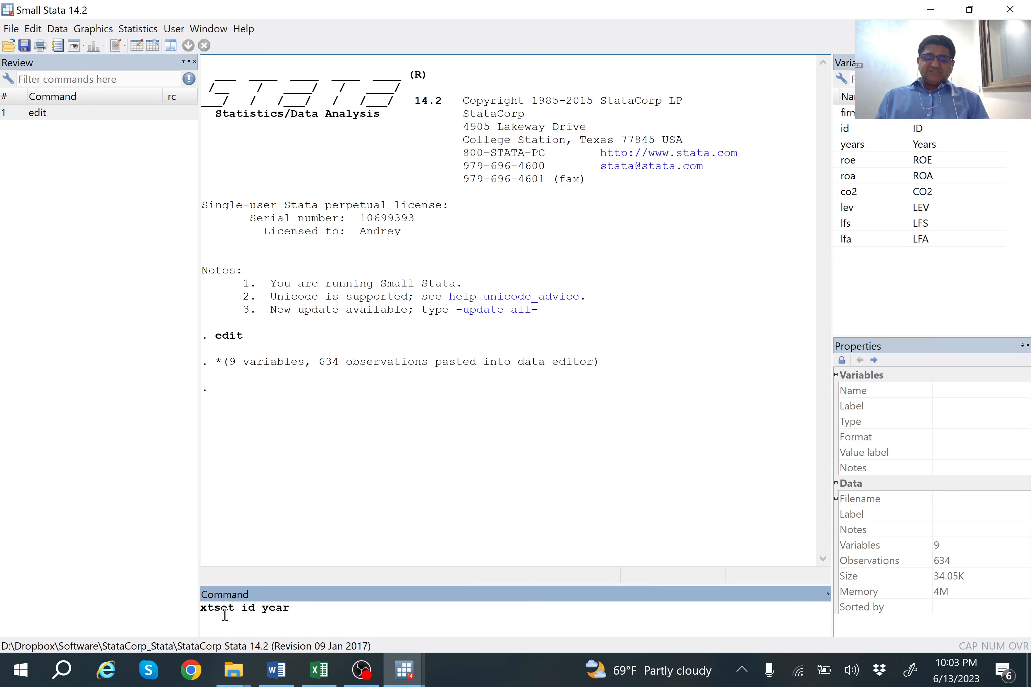
key("Return")
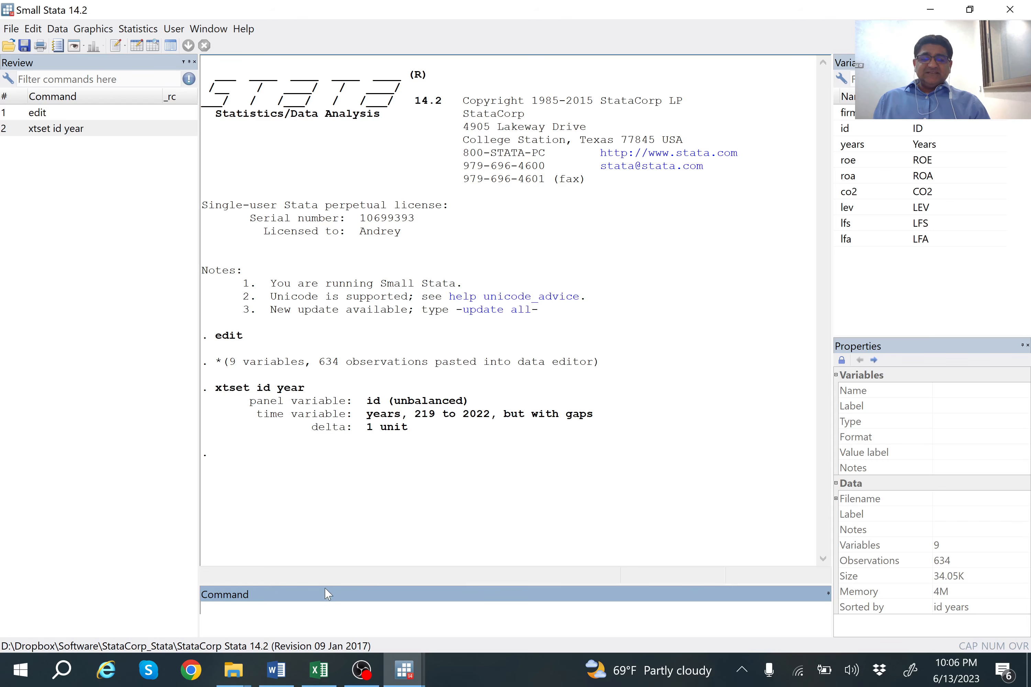
Switch to the Commands document in Word and copy the descriptive statistics command "summarize"
left_click(321, 603)
left_click(284, 675)
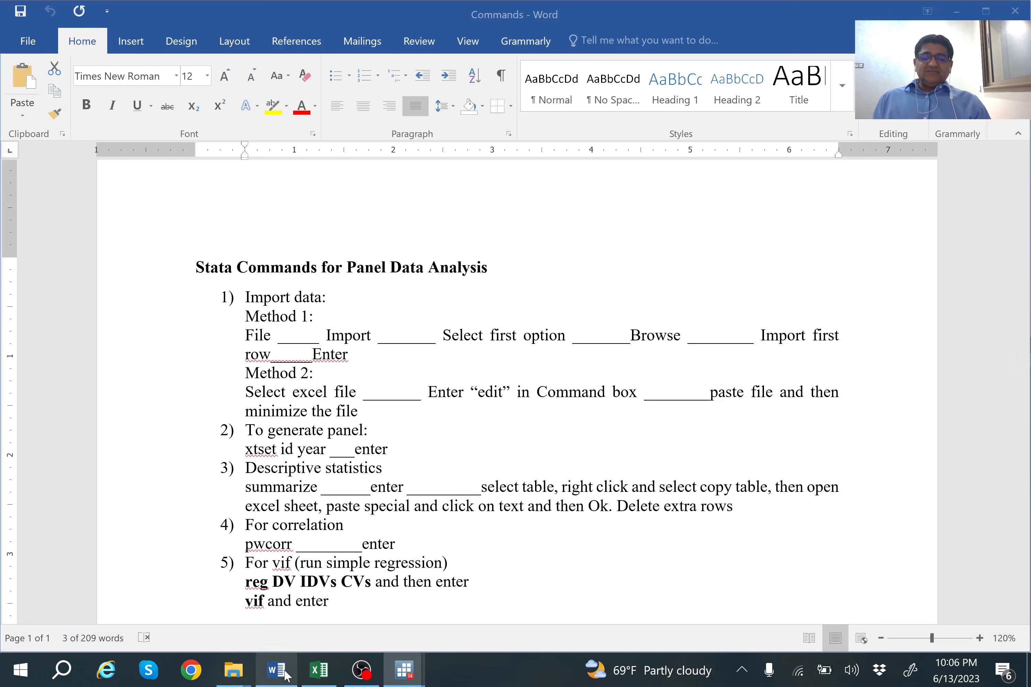
left_click(555, 506)
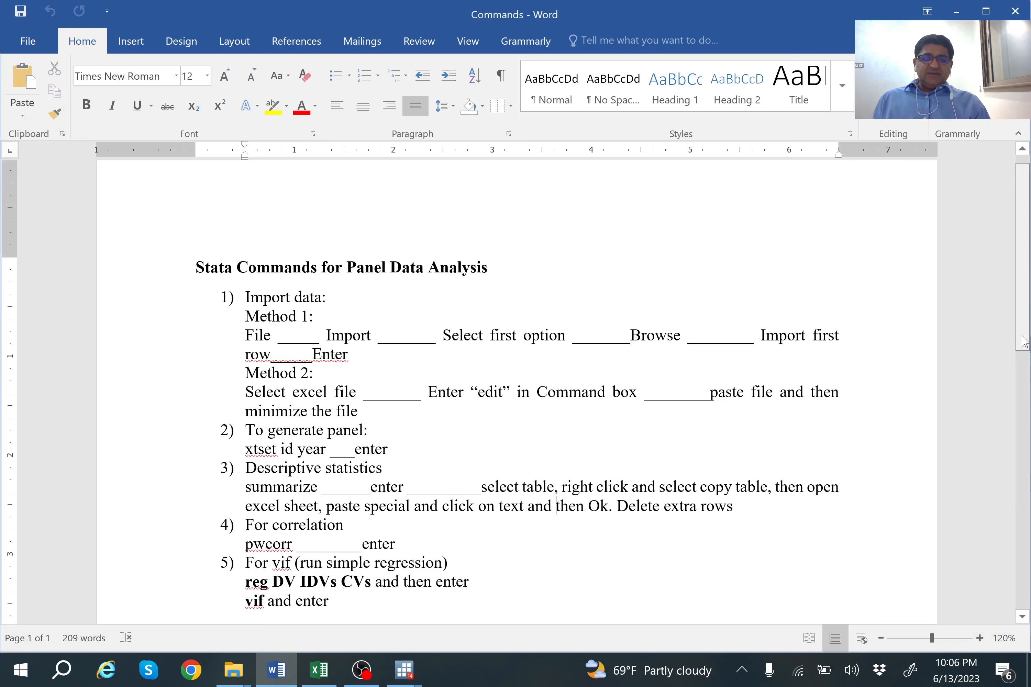
left_click_drag(1023, 333, 1023, 415)
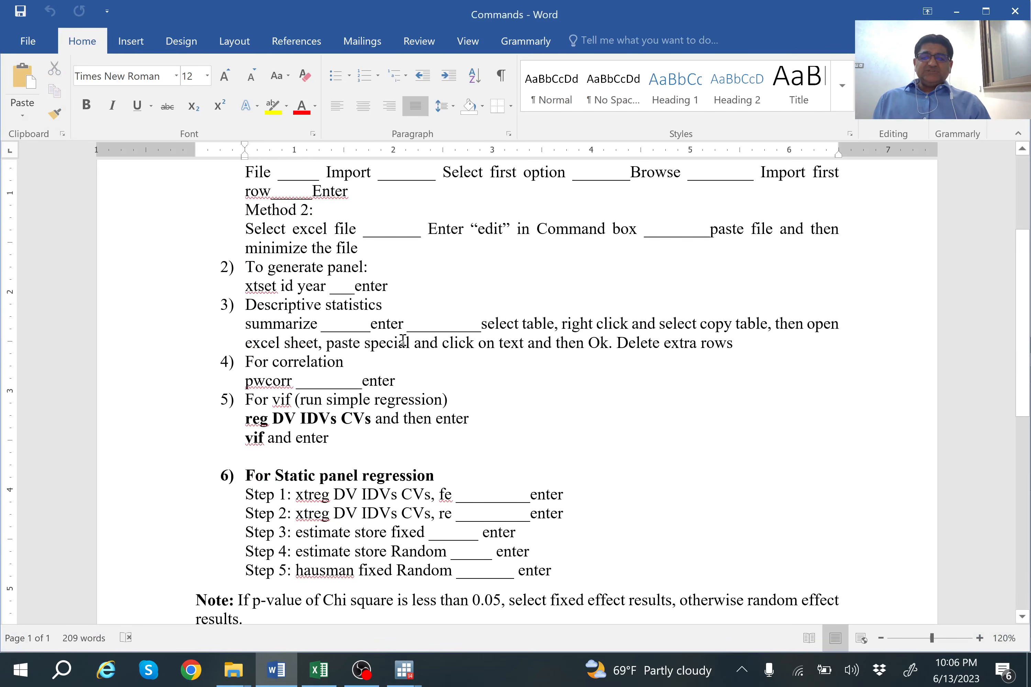
left_click(247, 324)
left_click_drag(264, 324, 317, 326)
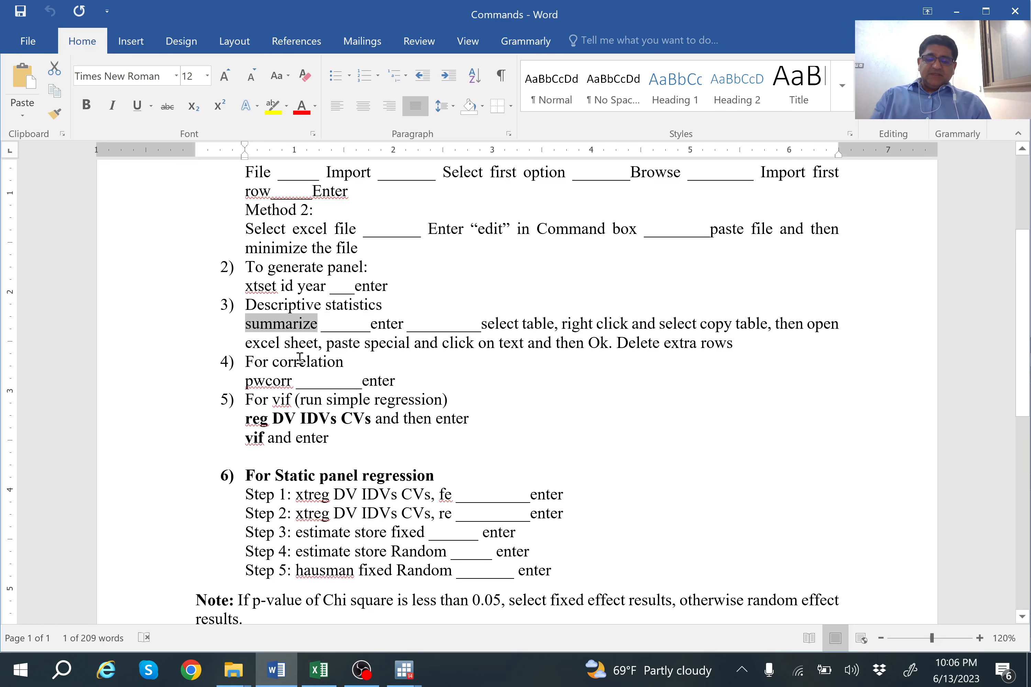
Switch to the main Stata window and run the copied command "summarize" to produce descriptive statistics for all variables
mouse_move(404, 669)
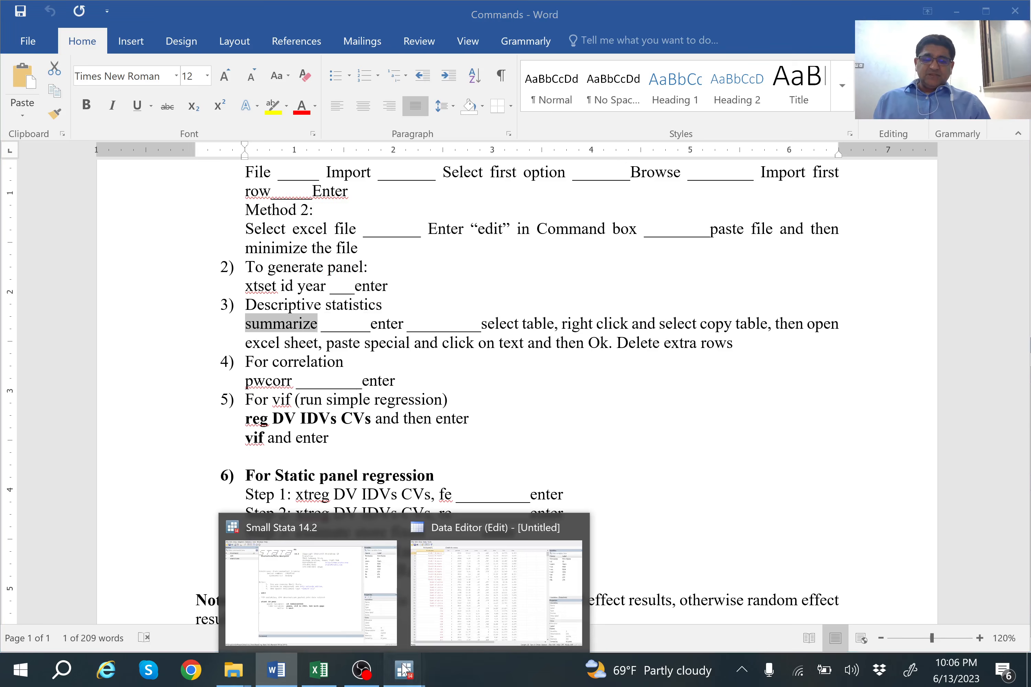
left_click(328, 601)
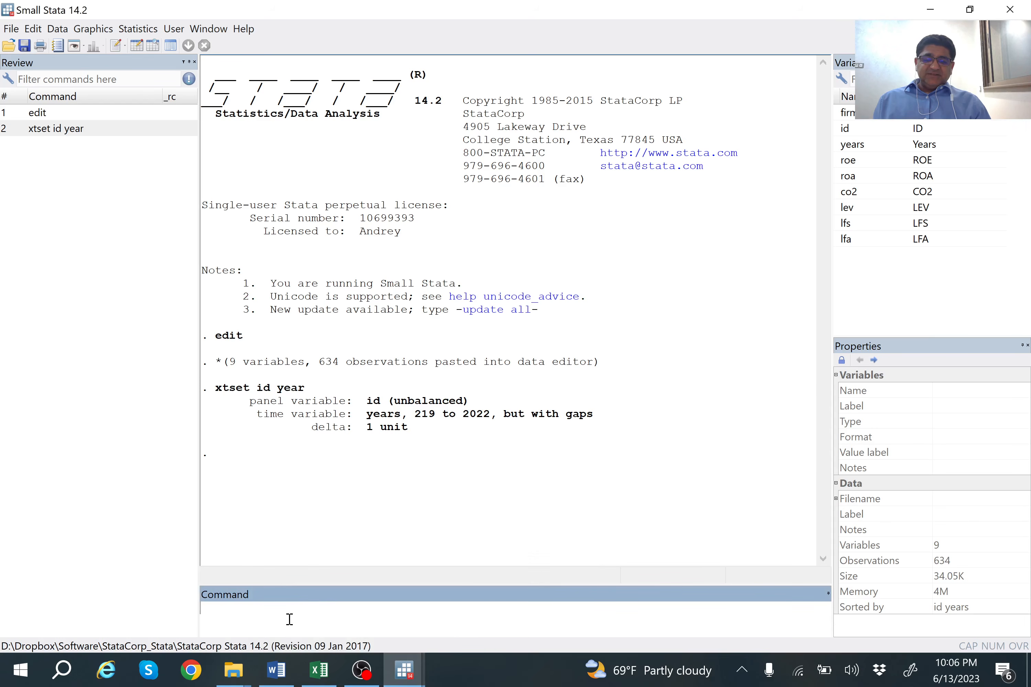
key("ctrl+v")
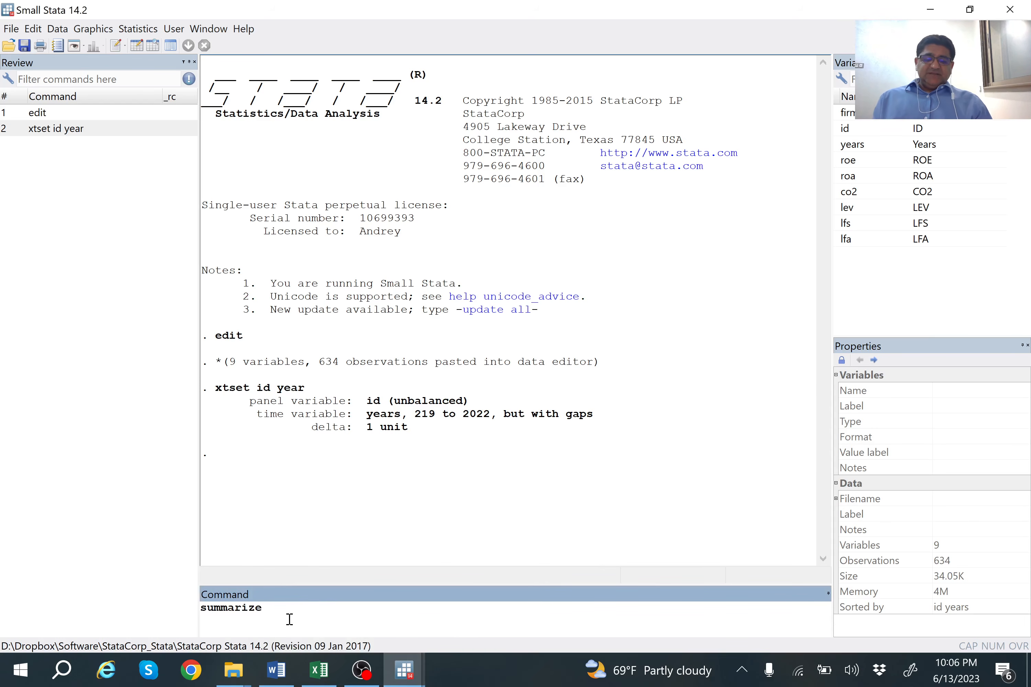
key("Return")
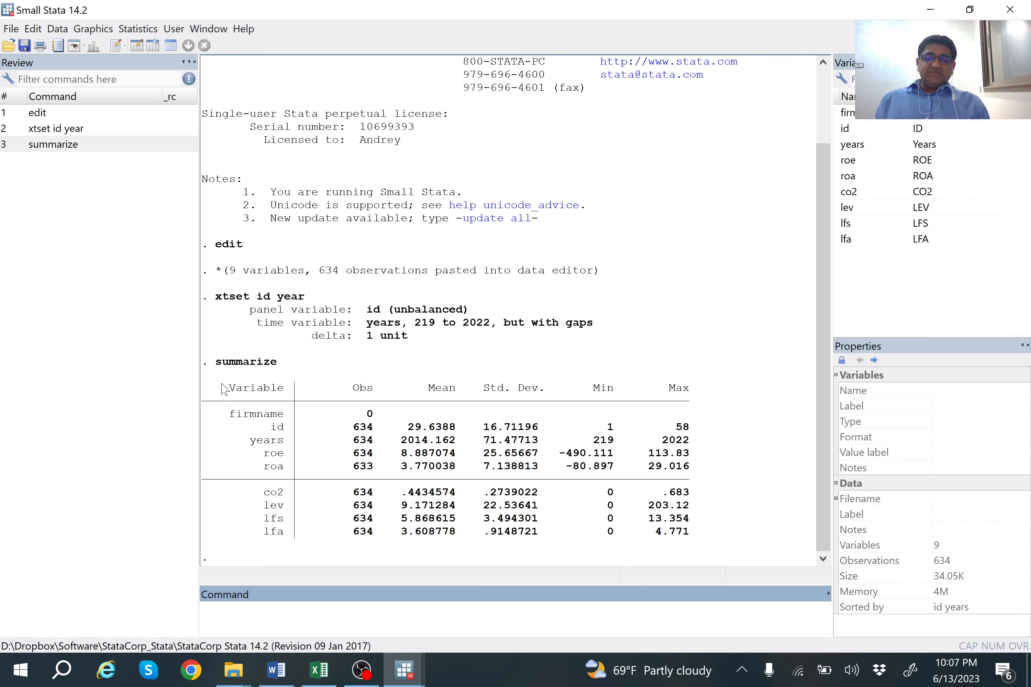
Select the whole summarize output, from the Variable header to the lfa row, and copy it as a table
left_click_drag(223, 390, 742, 535)
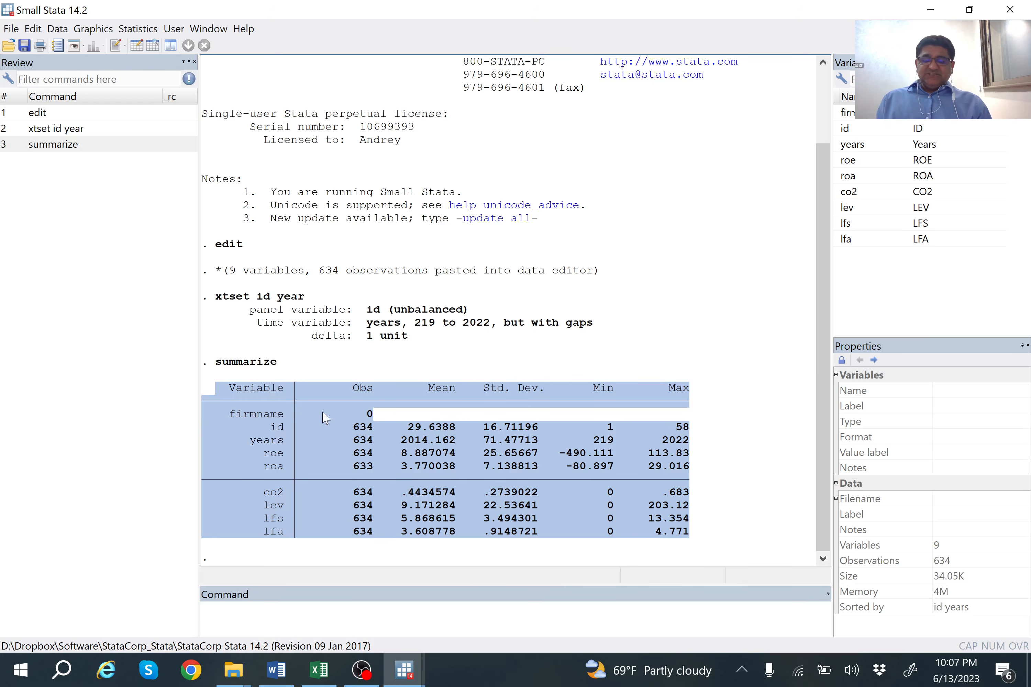
right_click(319, 394)
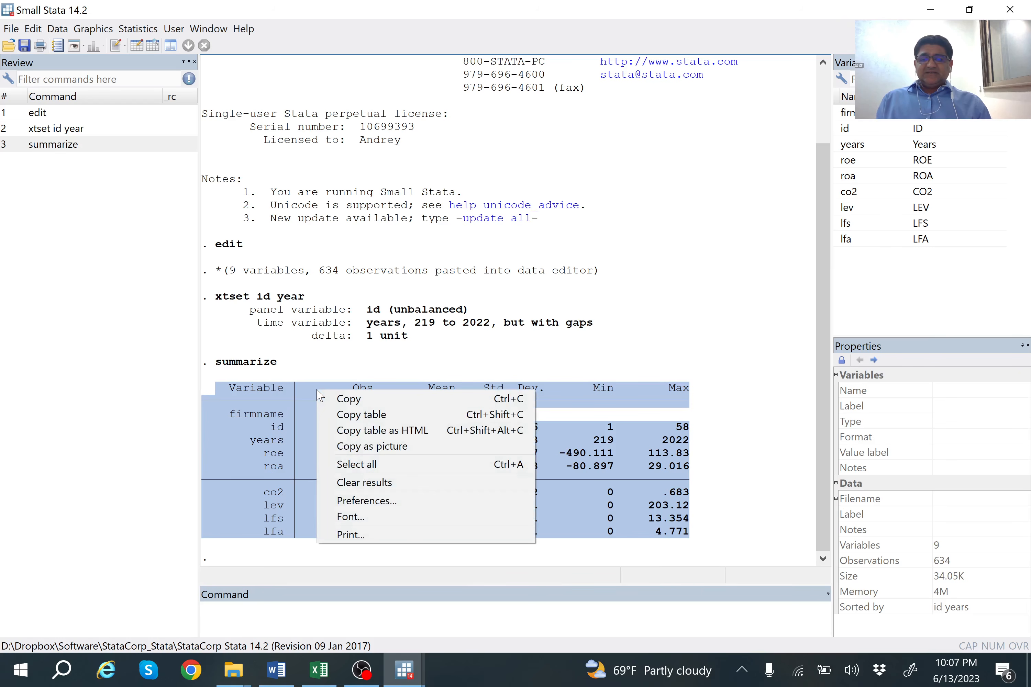
left_click(343, 418)
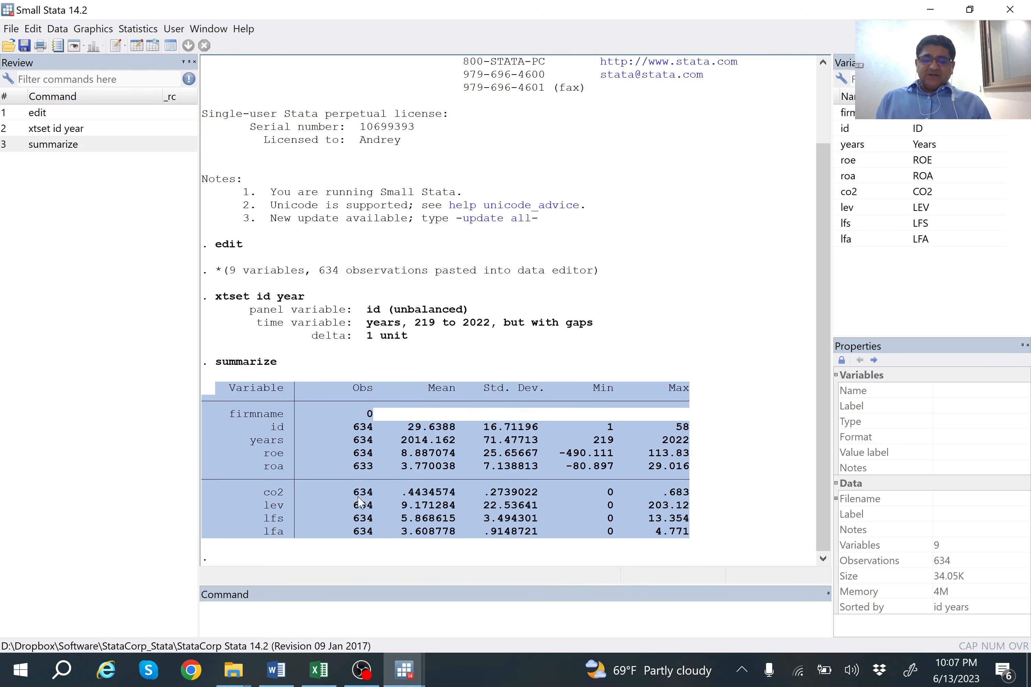
Switch to the Excel workbook and add a new worksheet named "Results" after Full Sample
left_click(319, 670)
left_click(768, 389)
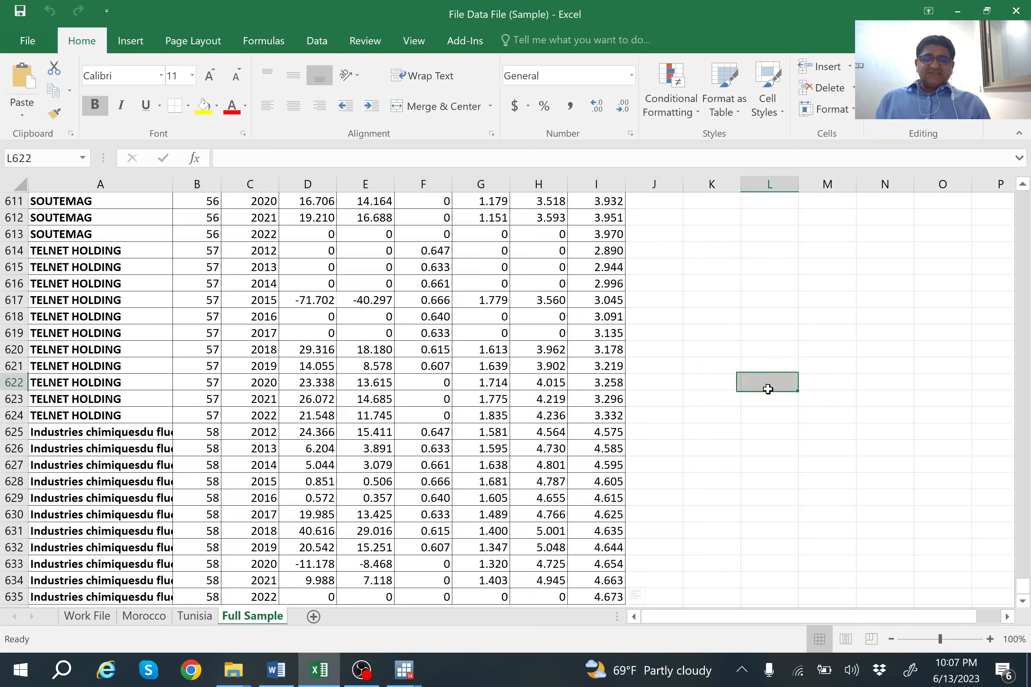
left_click(314, 617)
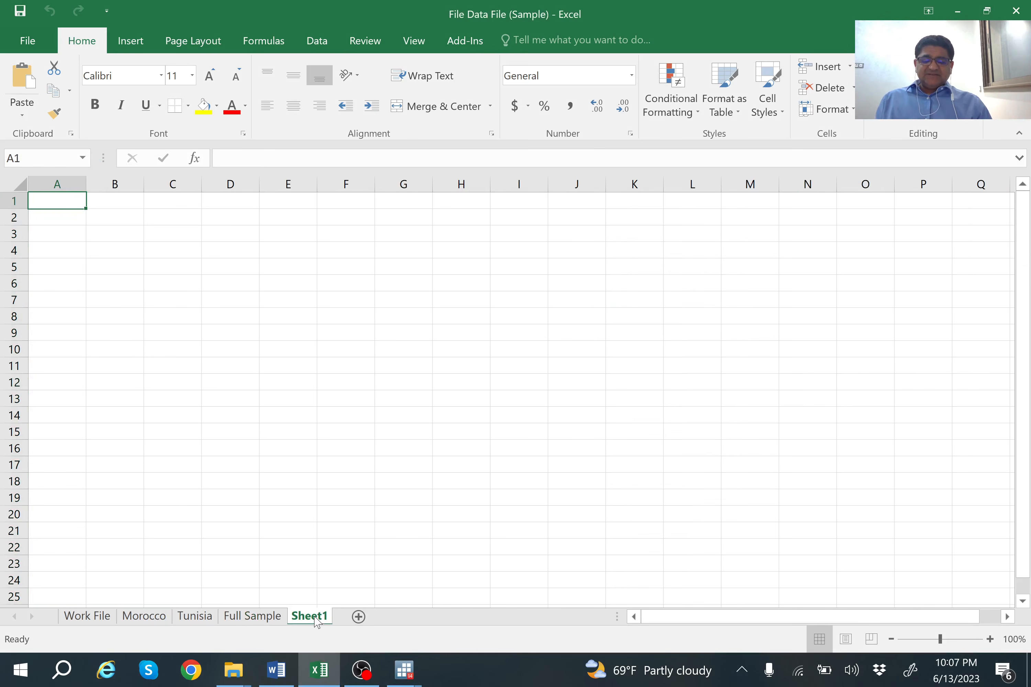
right_click(316, 619)
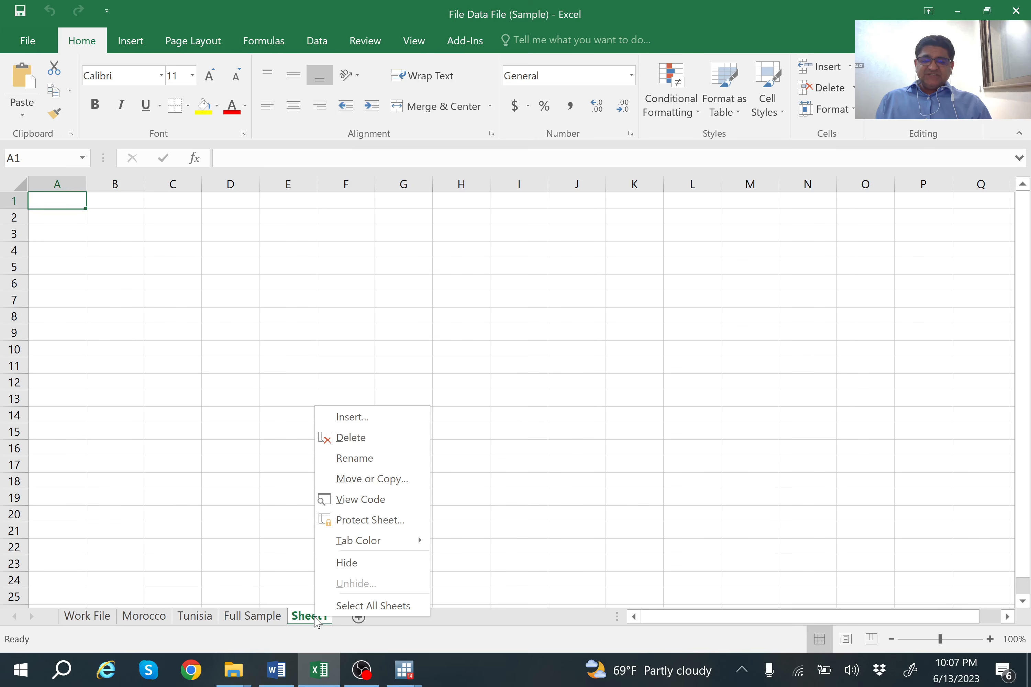
left_click(360, 457)
type("Results")
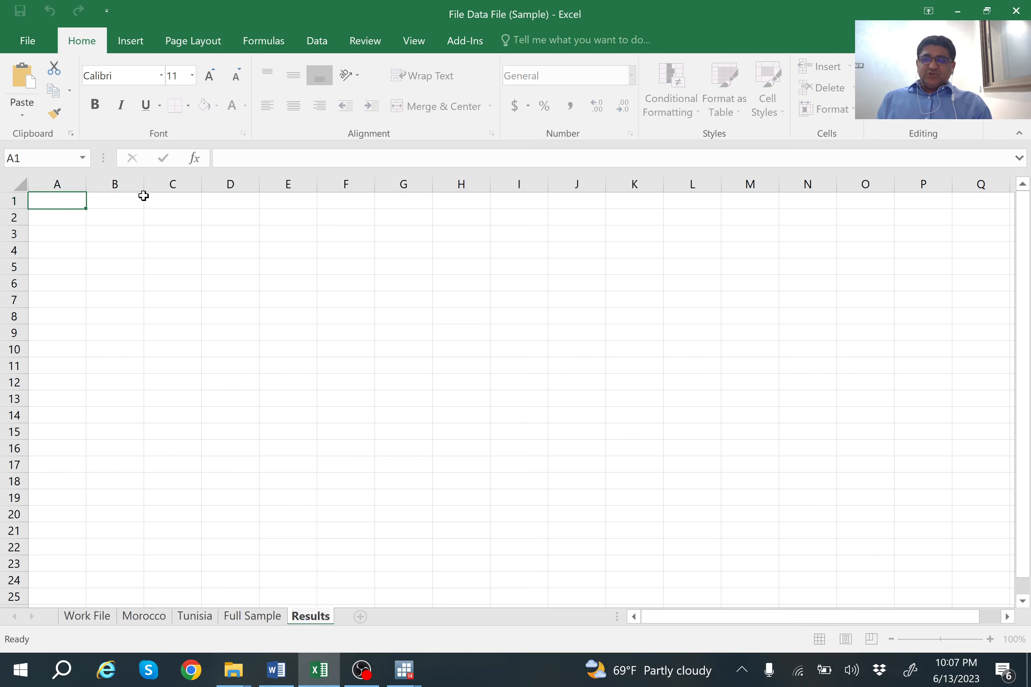
key("Return")
Enter the heading "Descriptive" in cell B2 of the Results sheet
left_click(112, 216)
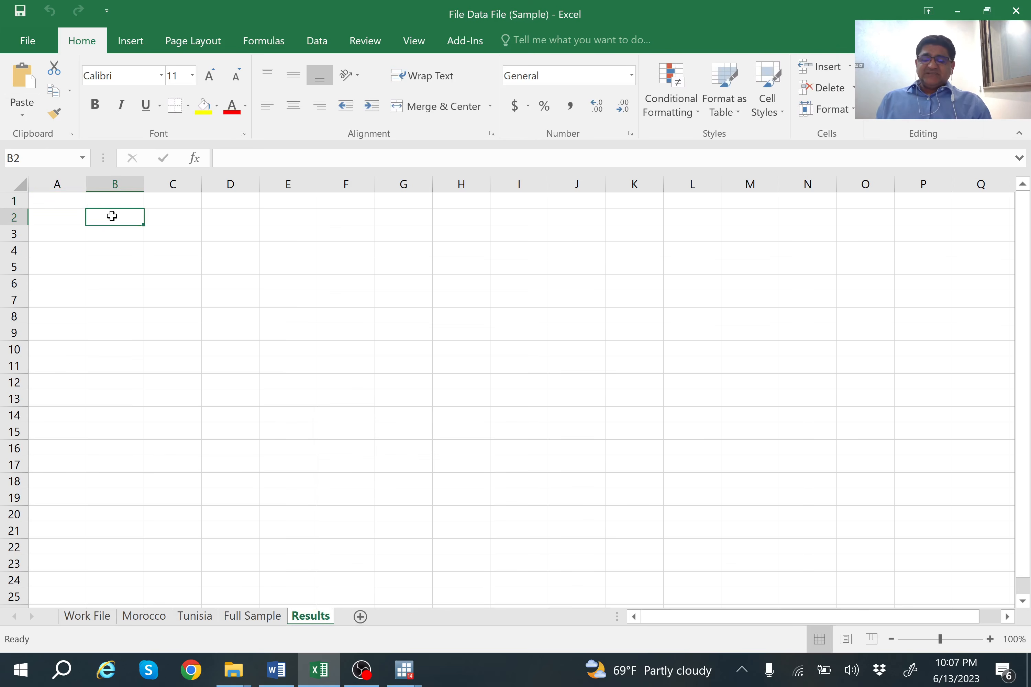
type("Desc")
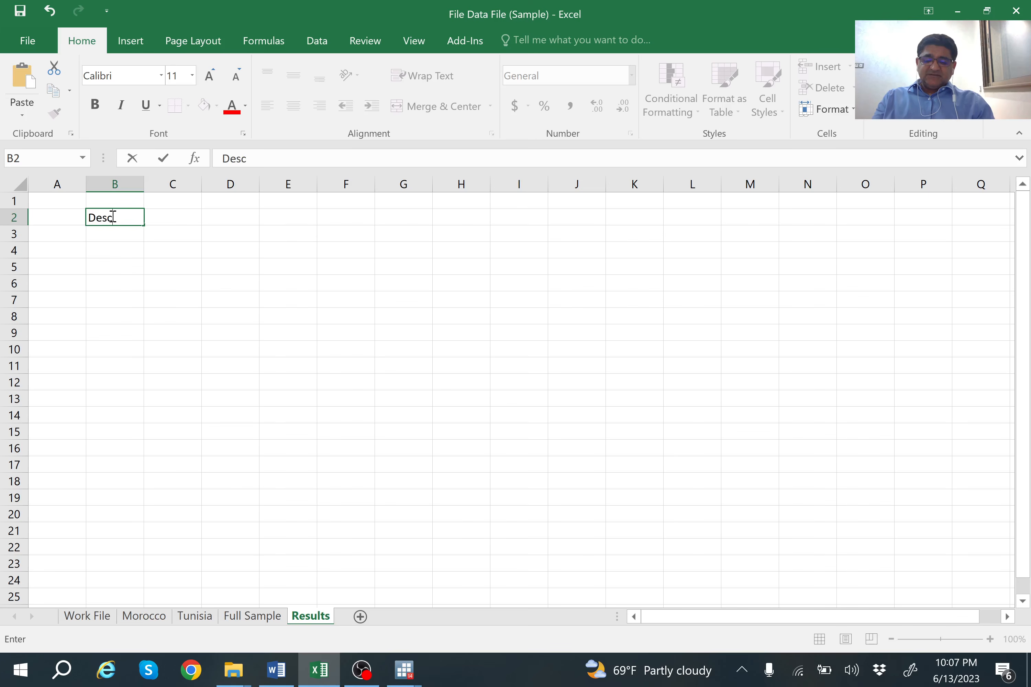
type("riptiv")
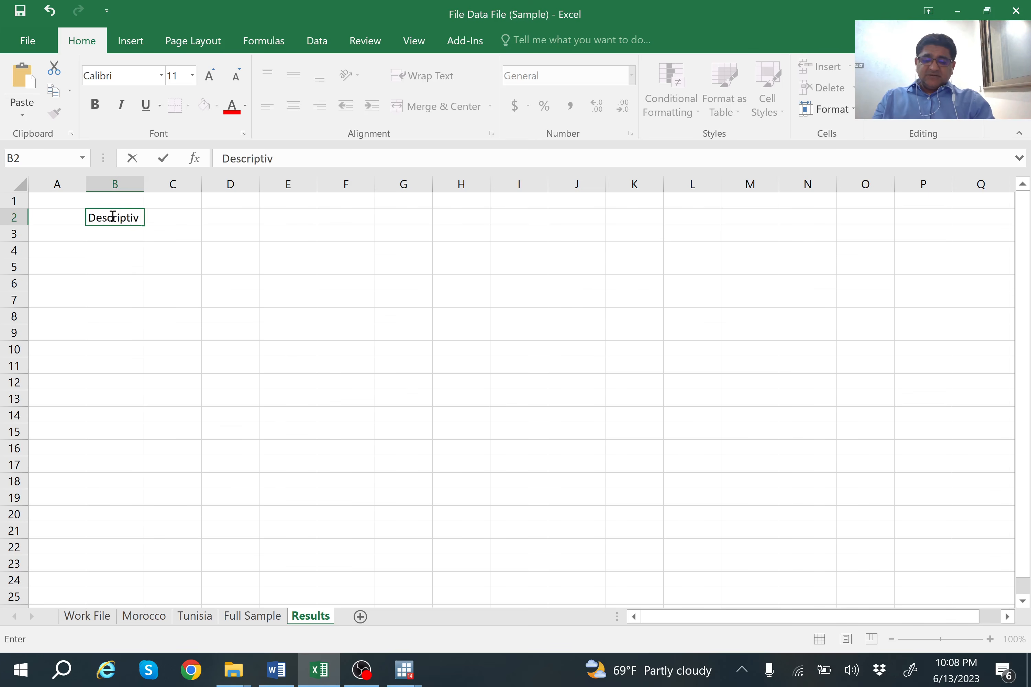
type("e")
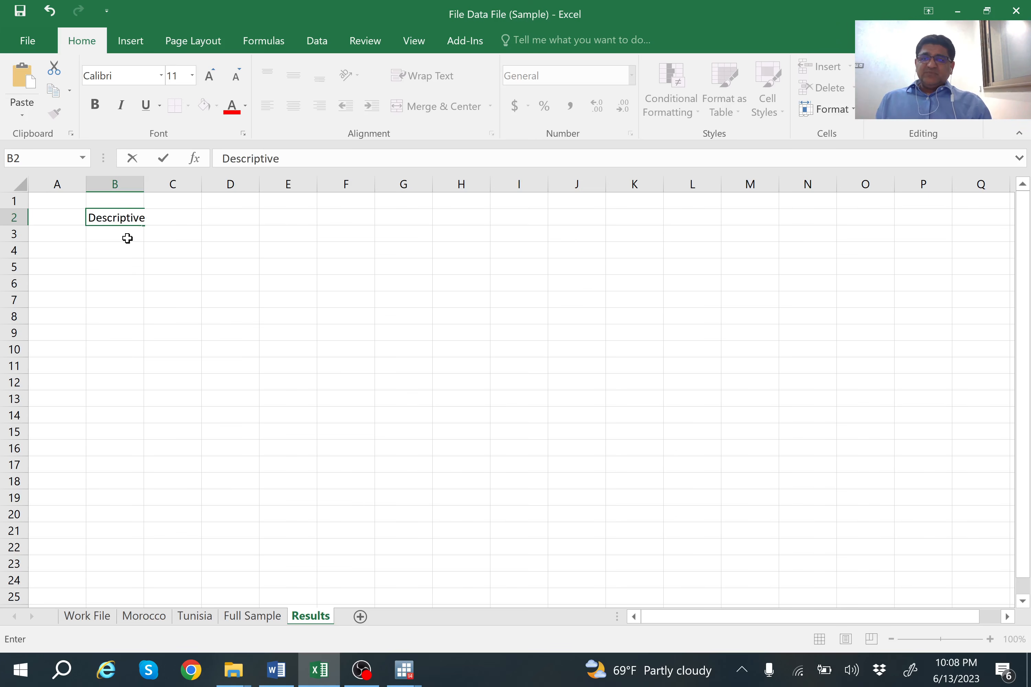
key("Return")
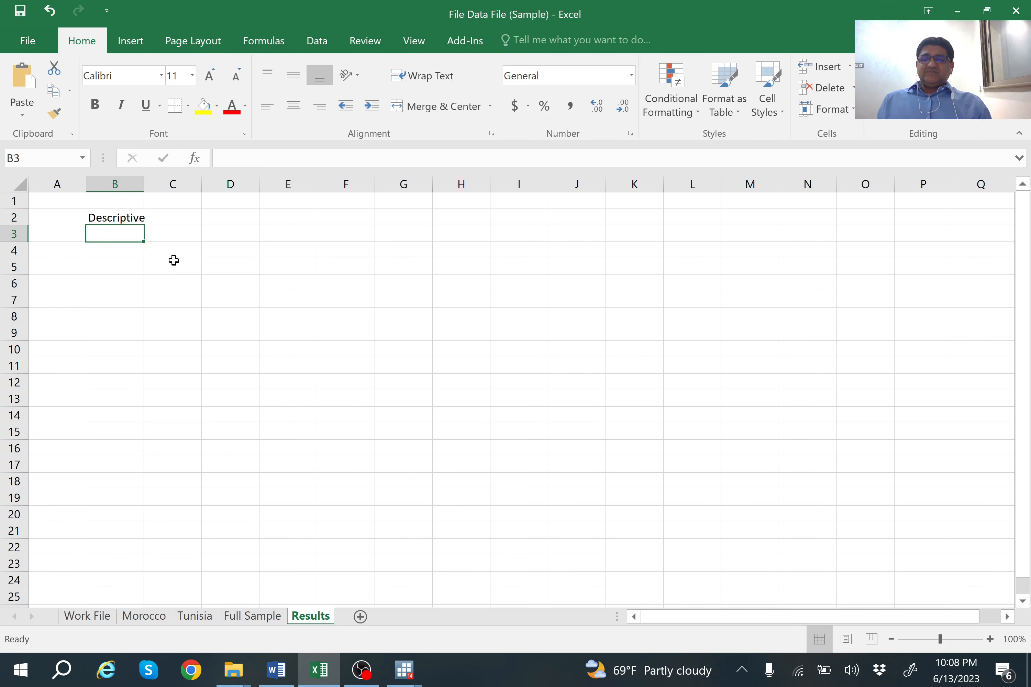
Paste the copied statistics at cell B4 with Paste Special as Text, and compare them with the summarize output in Stata
left_click(121, 248)
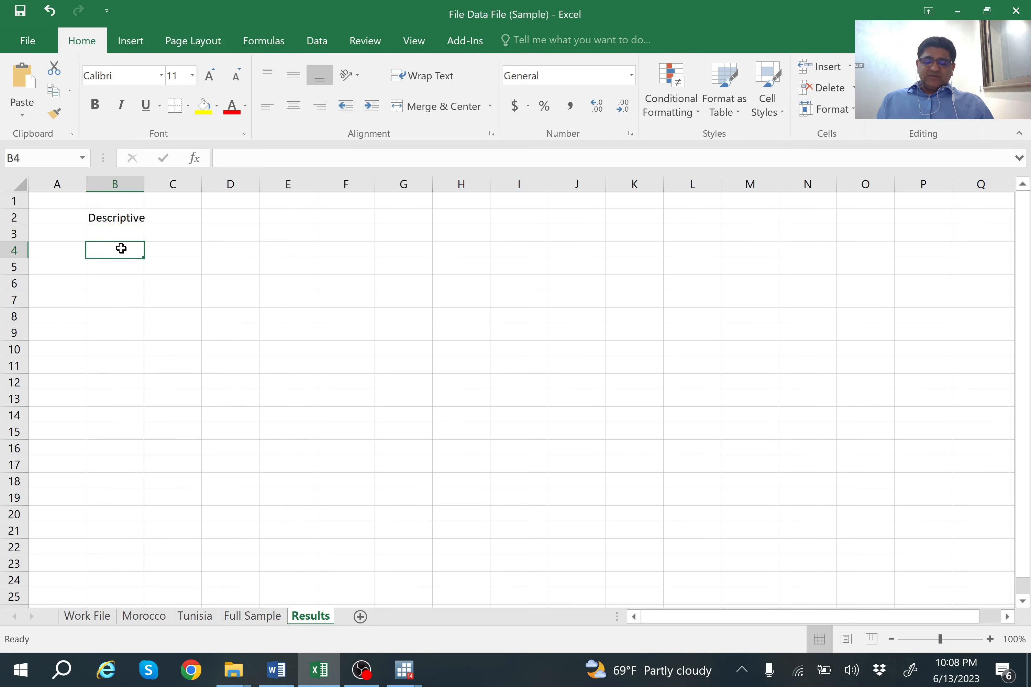
right_click(121, 249)
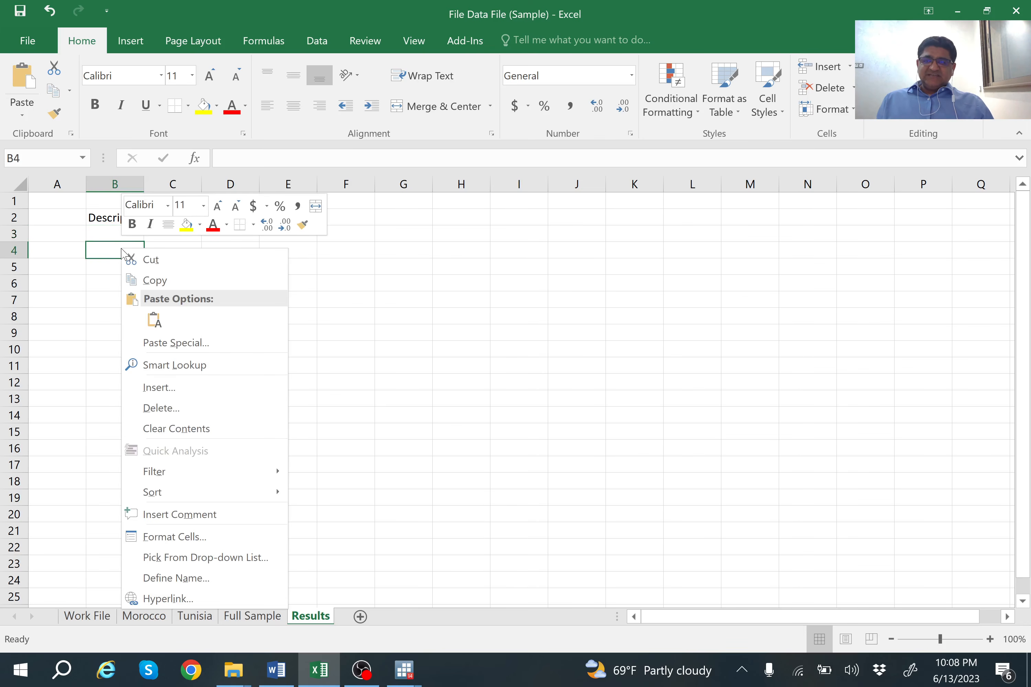
left_click(152, 343)
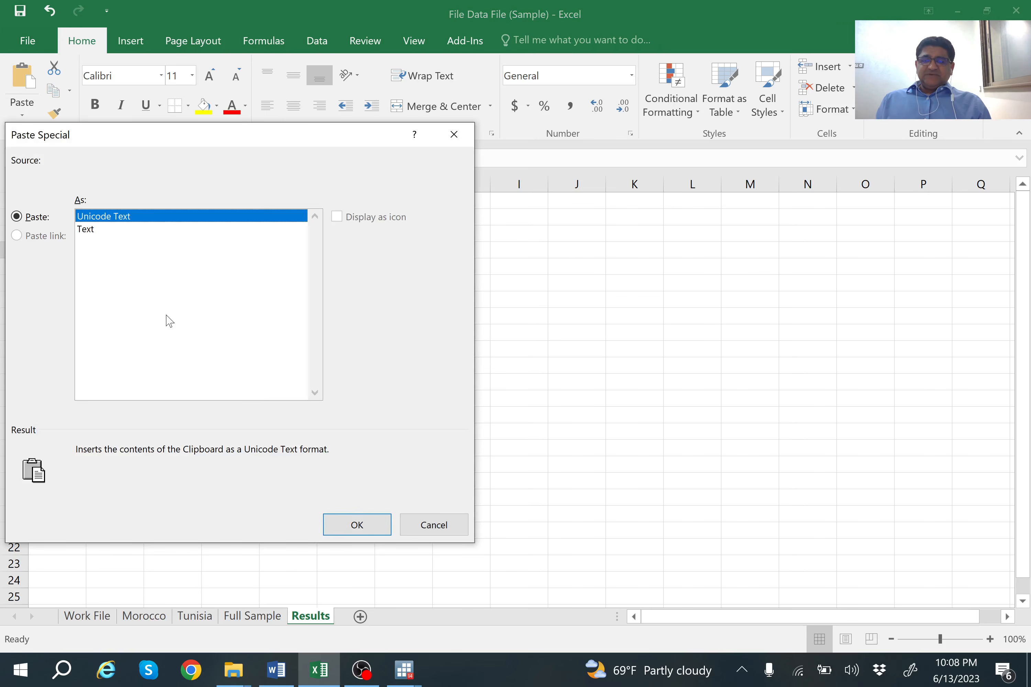
left_click(87, 230)
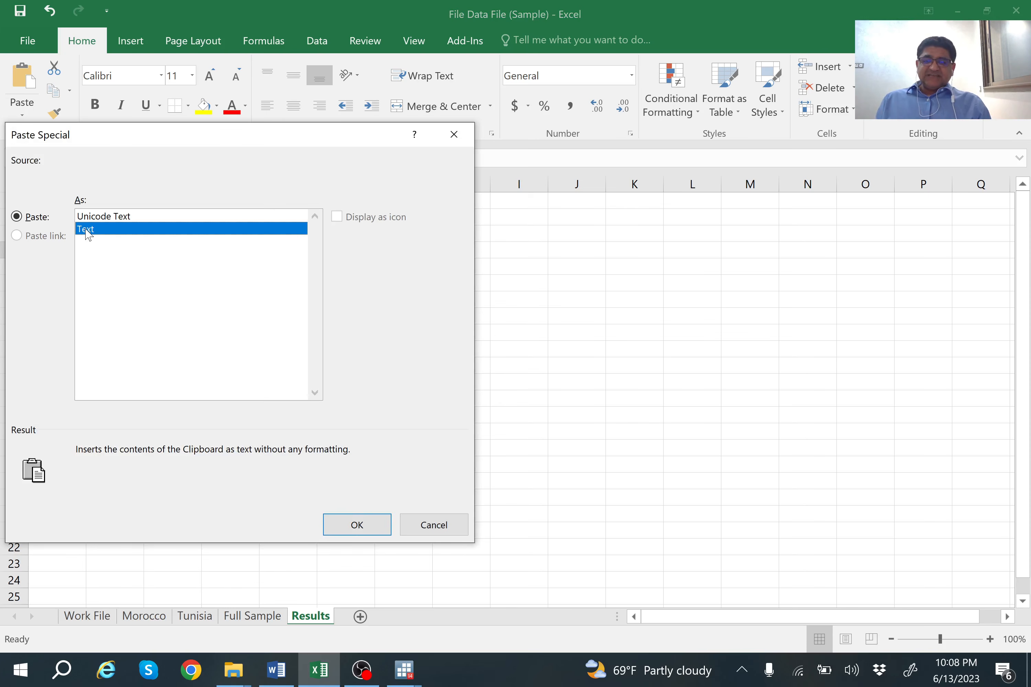
left_click(357, 525)
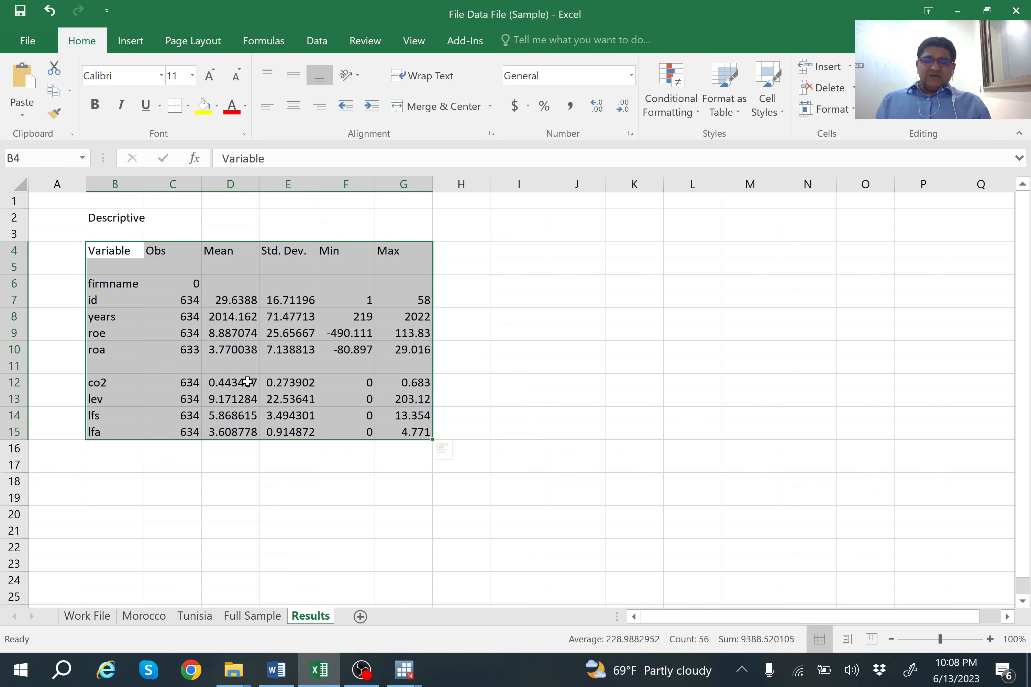
left_click(187, 266)
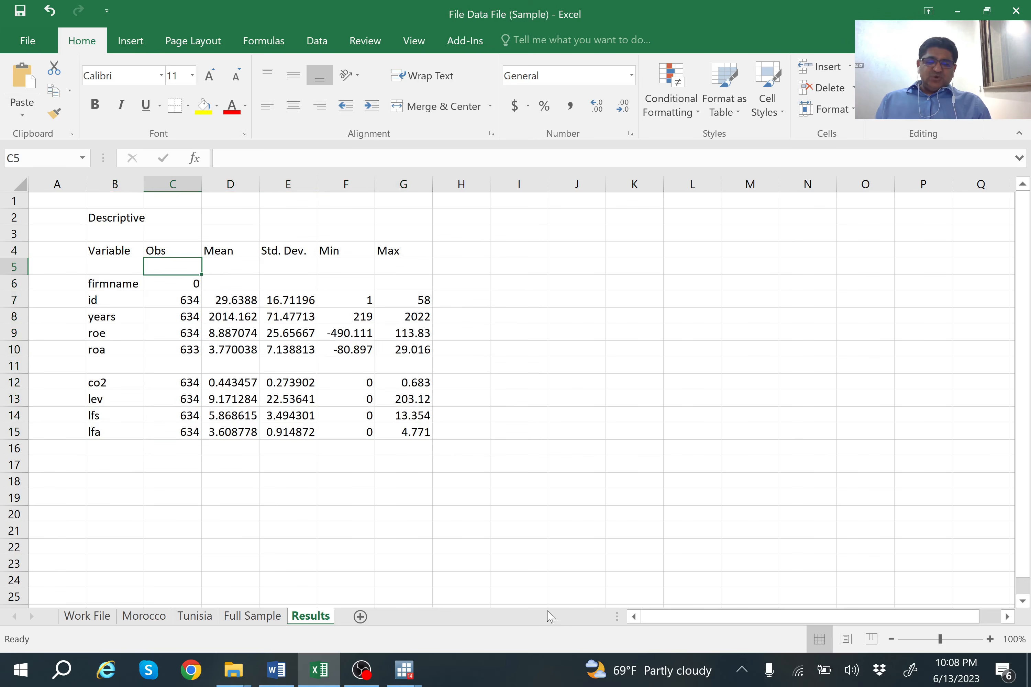
mouse_move(407, 674)
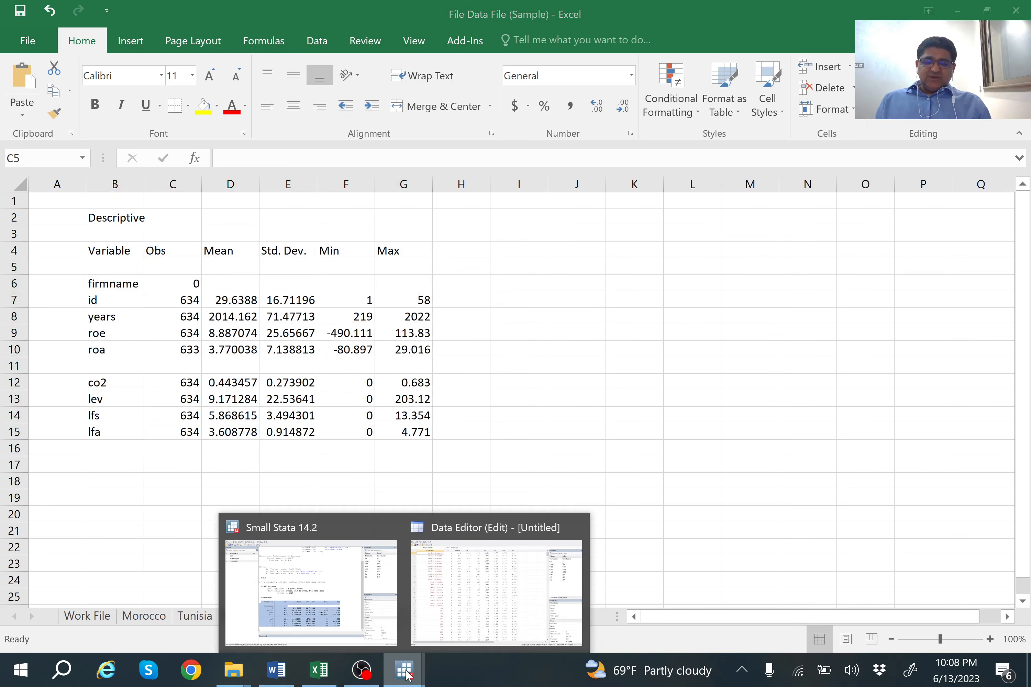
left_click(323, 603)
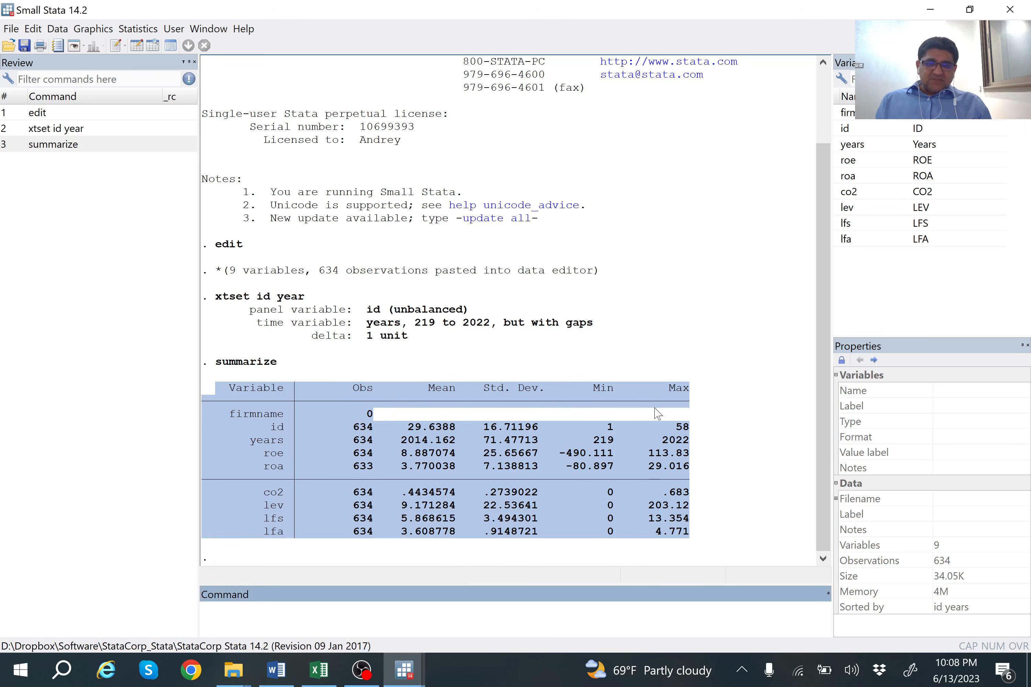
left_click(318, 670)
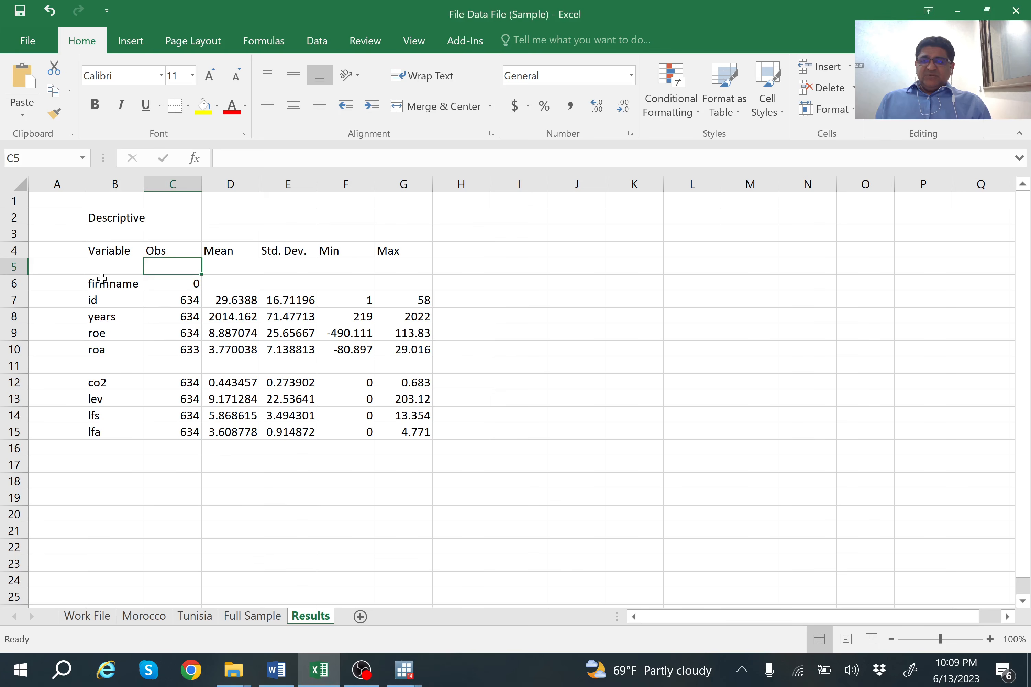
Delete rows 5 to 8 of the Results sheet, removing the blank row and the firmname, id and years rows
left_click(10, 265)
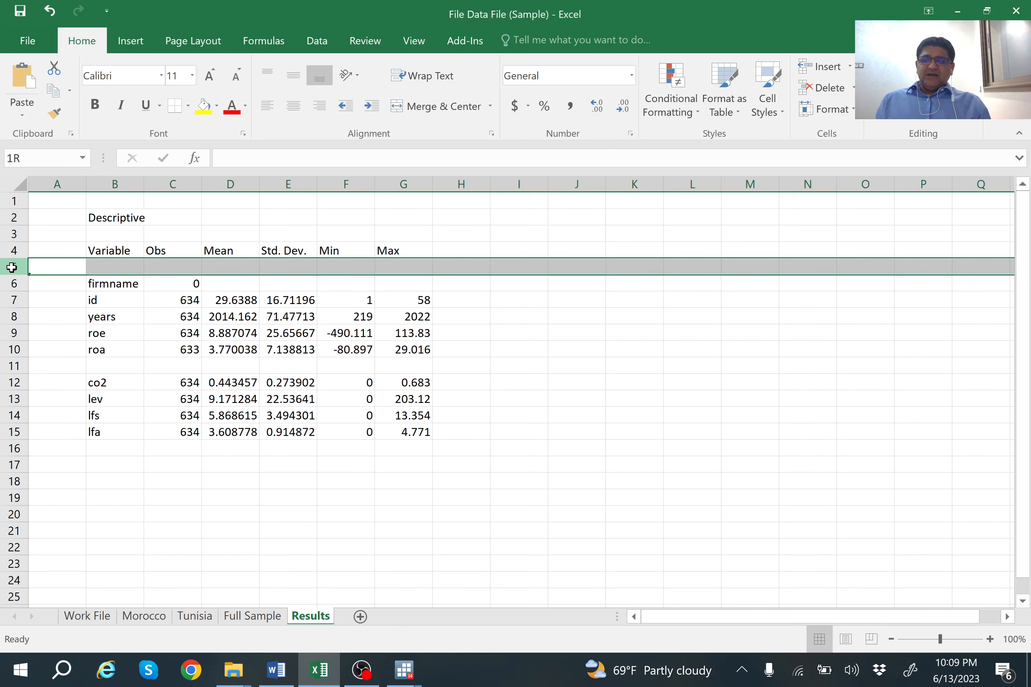
left_click_drag(12, 267, 12, 313)
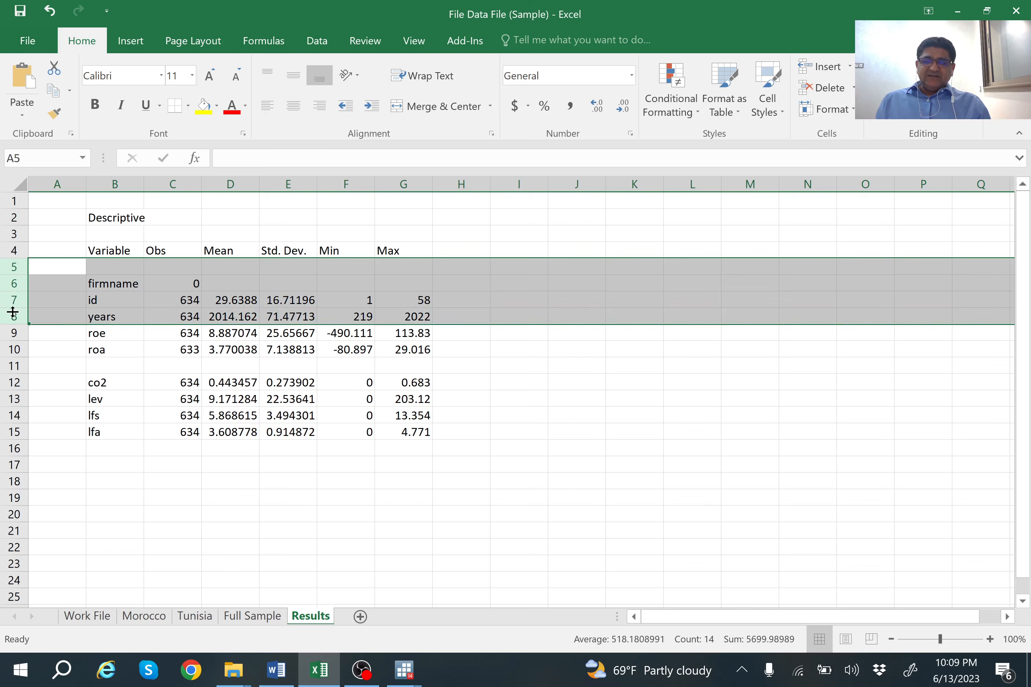
right_click(11, 268)
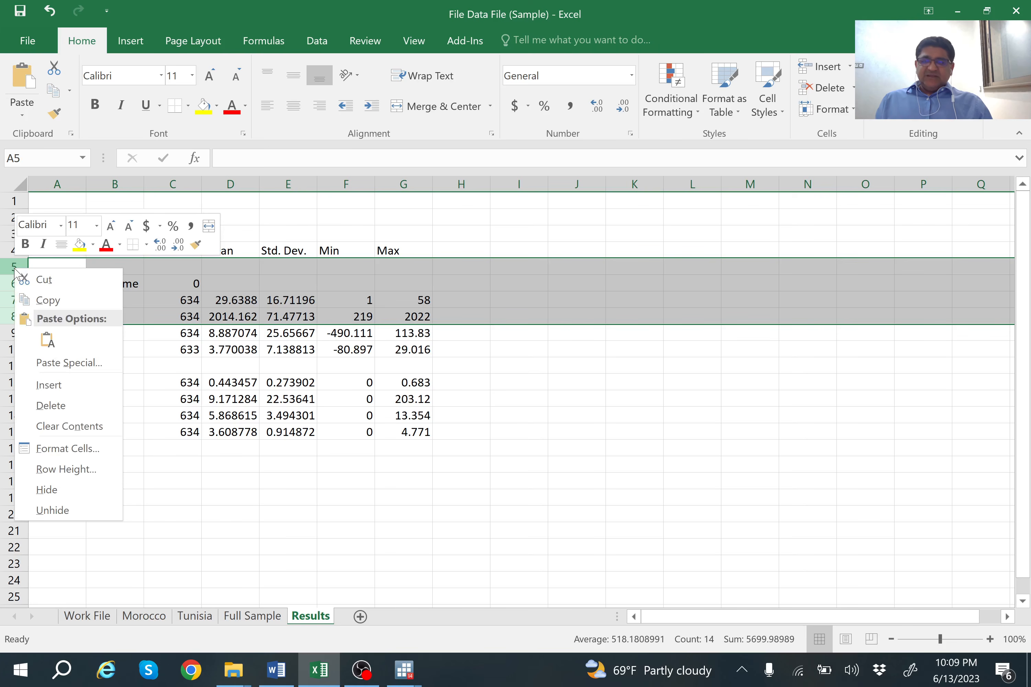
left_click(70, 405)
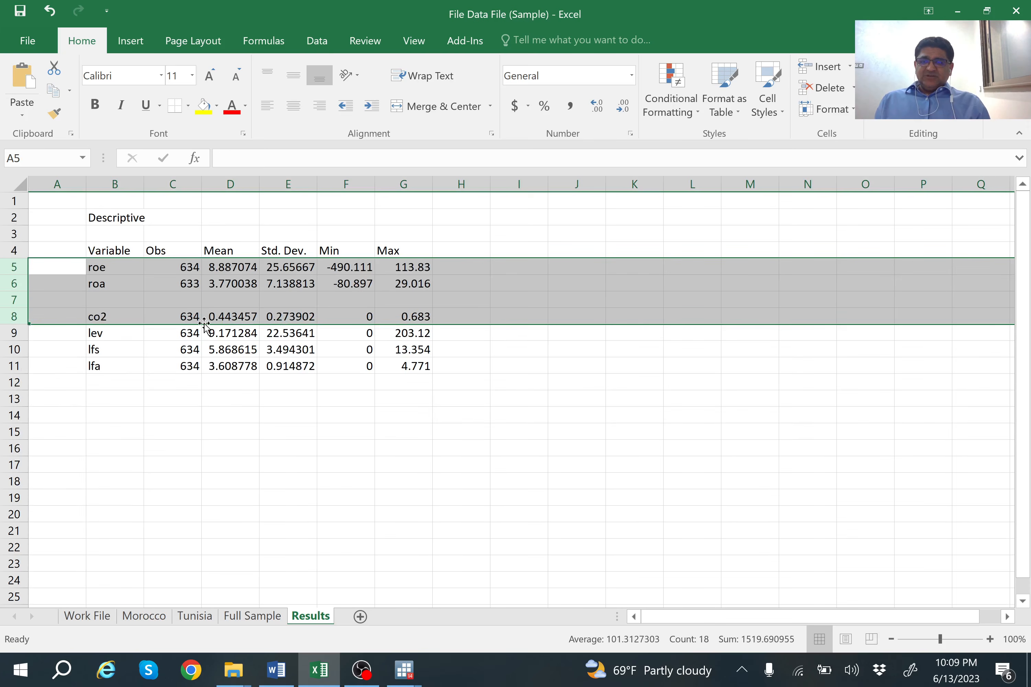
Delete the blank row between the roa and co2 rows of the descriptive table
left_click(210, 303)
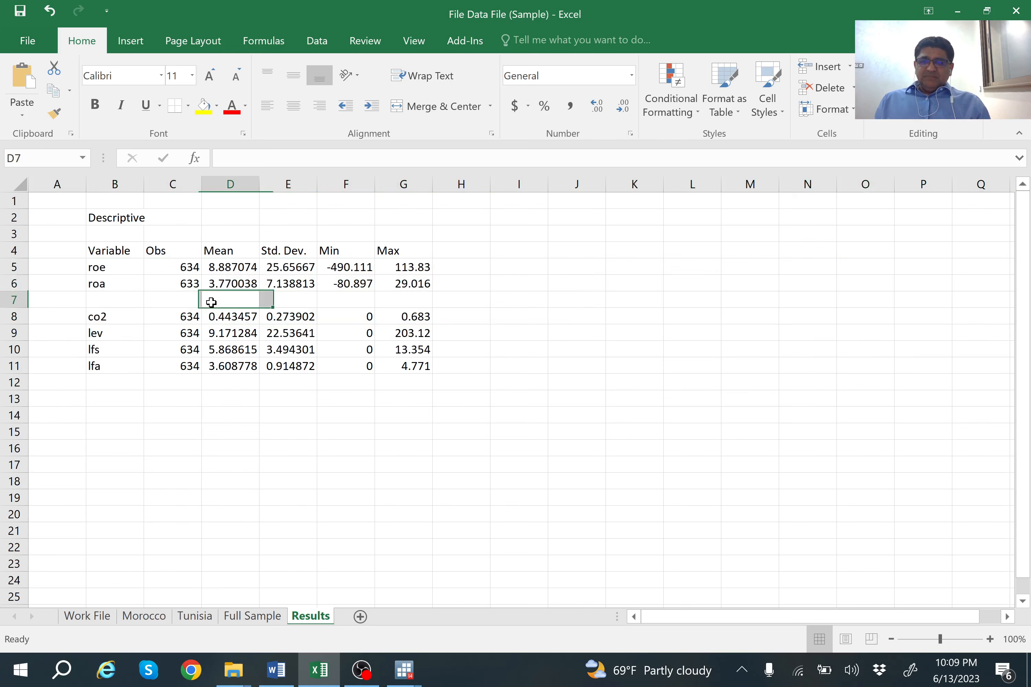
left_click(18, 297)
right_click(15, 298)
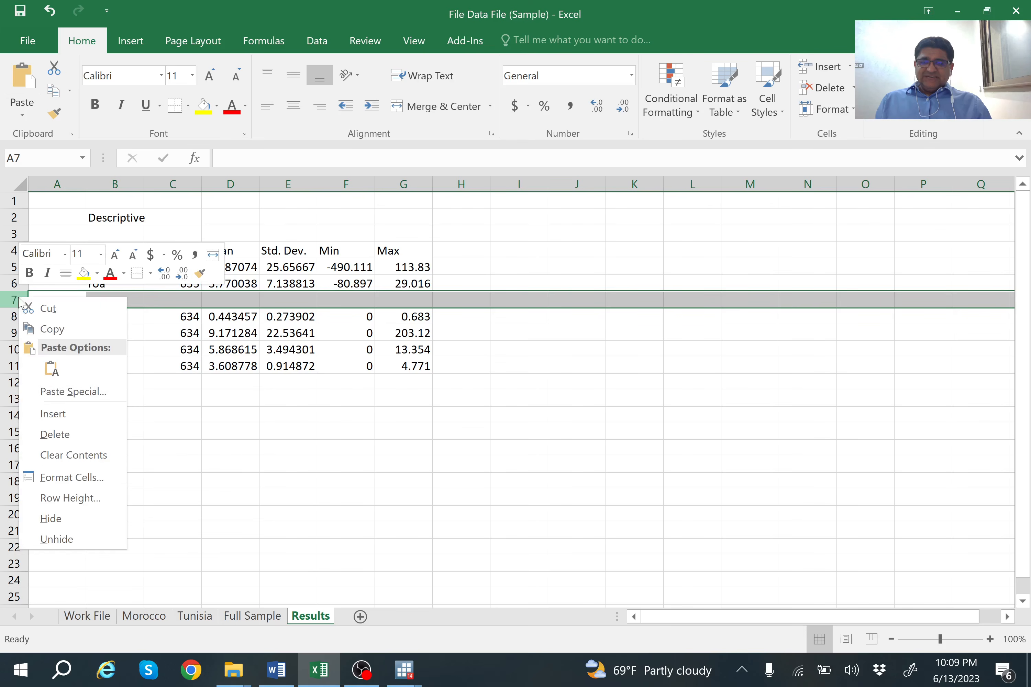
left_click(69, 435)
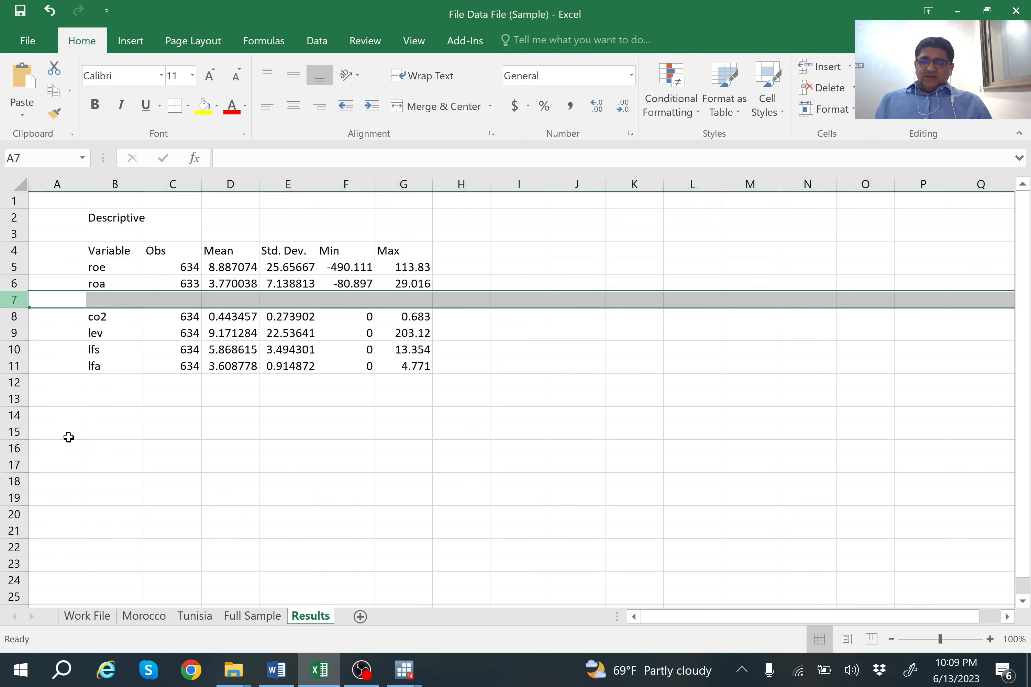
left_click(127, 240)
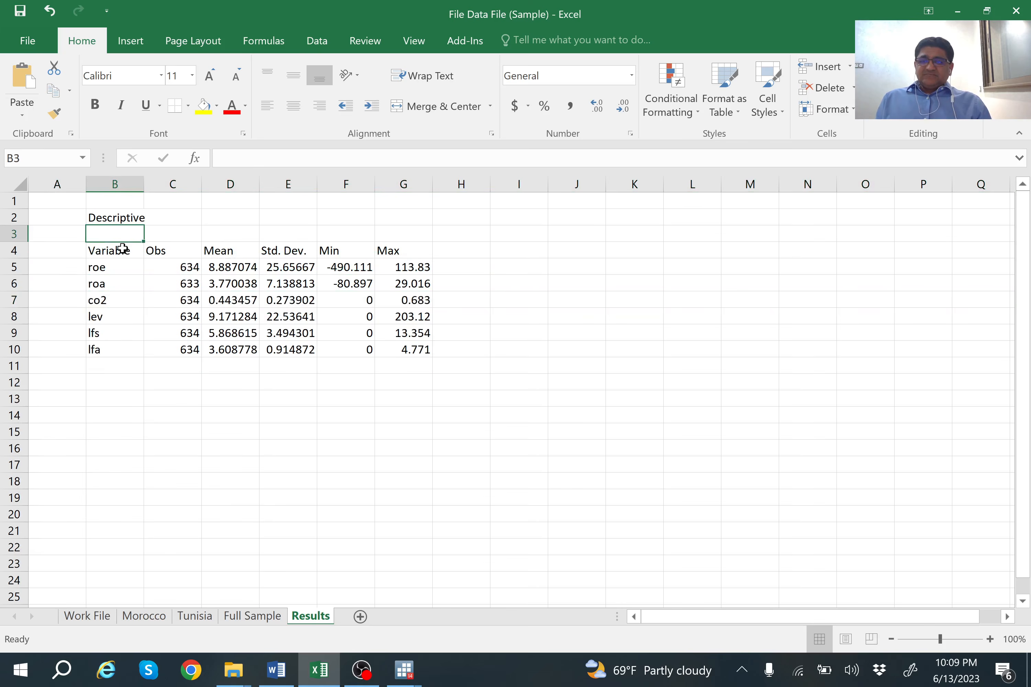
Format the descriptive table in B4:G10 in Times New Roman at font size 12
left_click(119, 251)
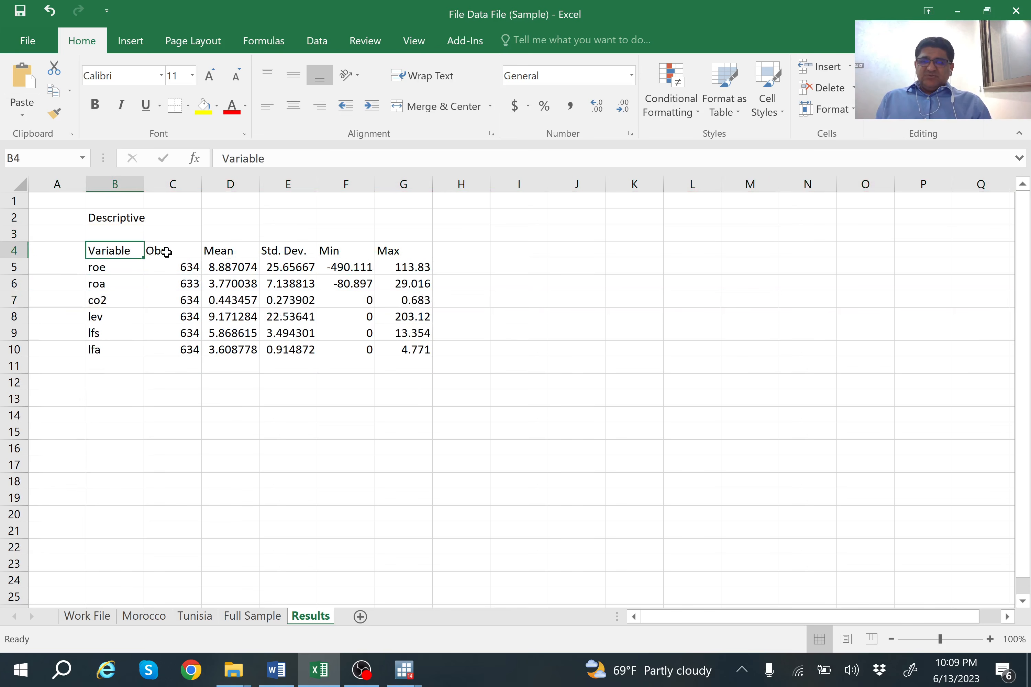
left_click(171, 263)
left_click(98, 248)
left_click_drag(98, 248, 414, 351)
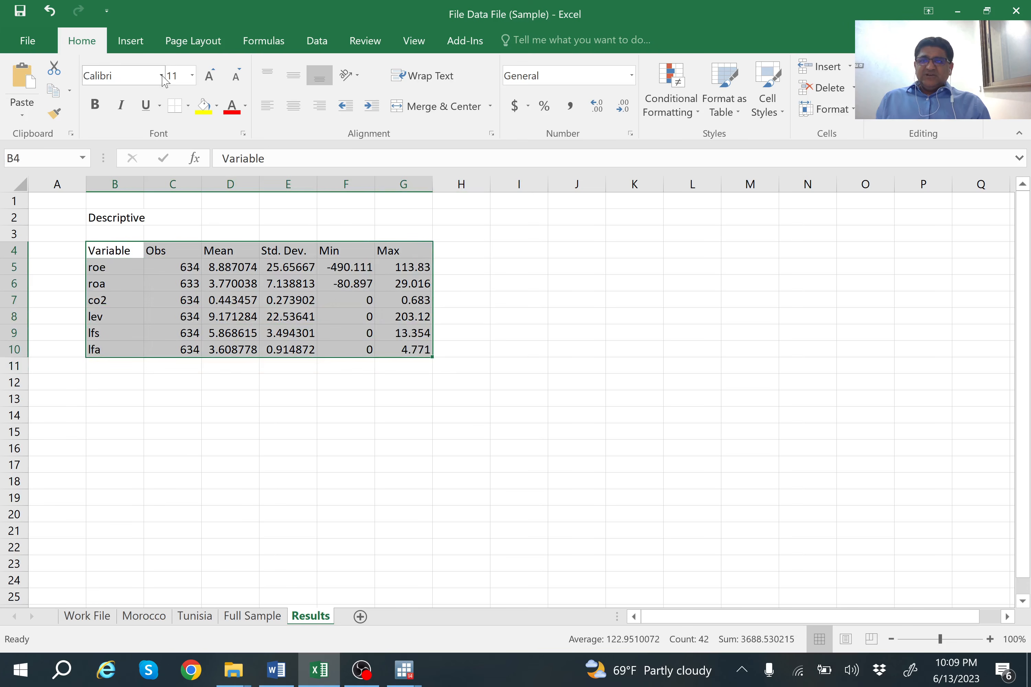
left_click(196, 78)
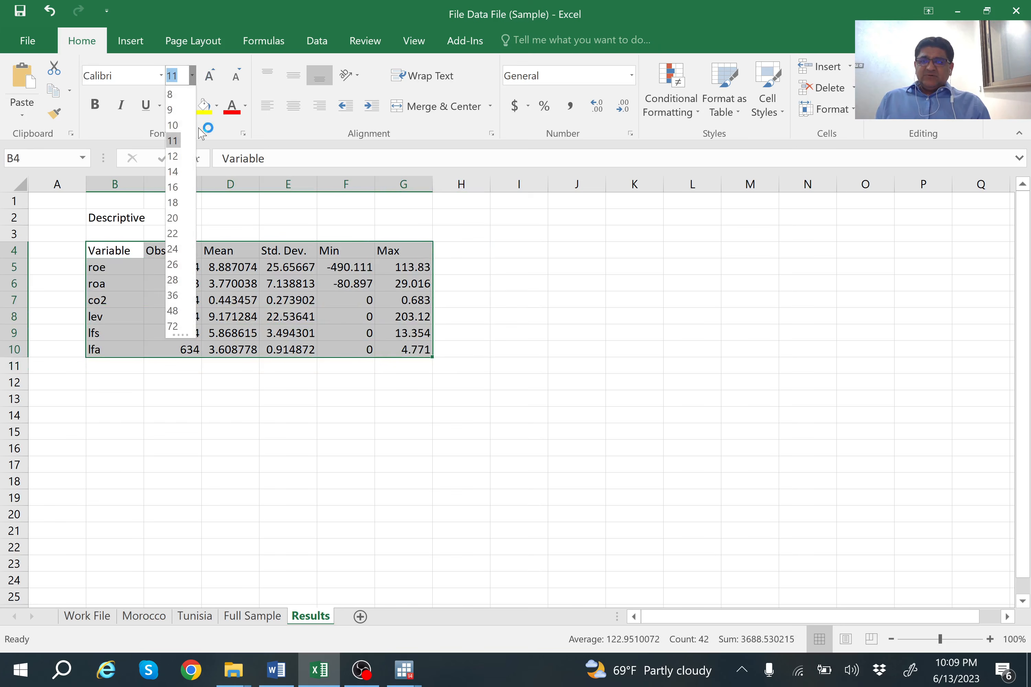
left_click(180, 160)
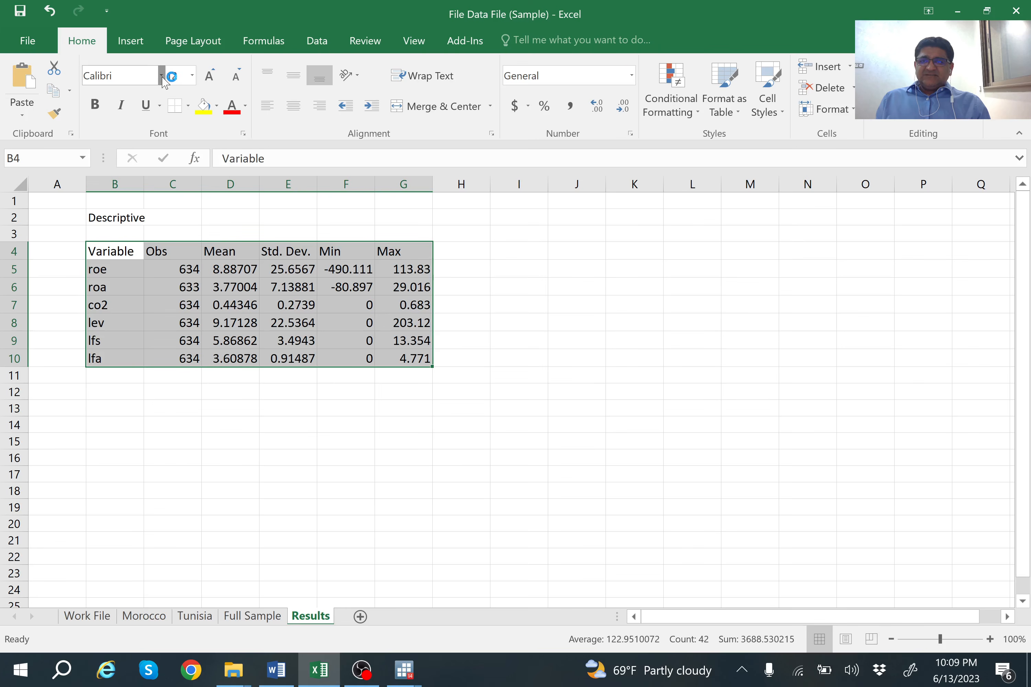
left_click(161, 77)
type("Times New Rom")
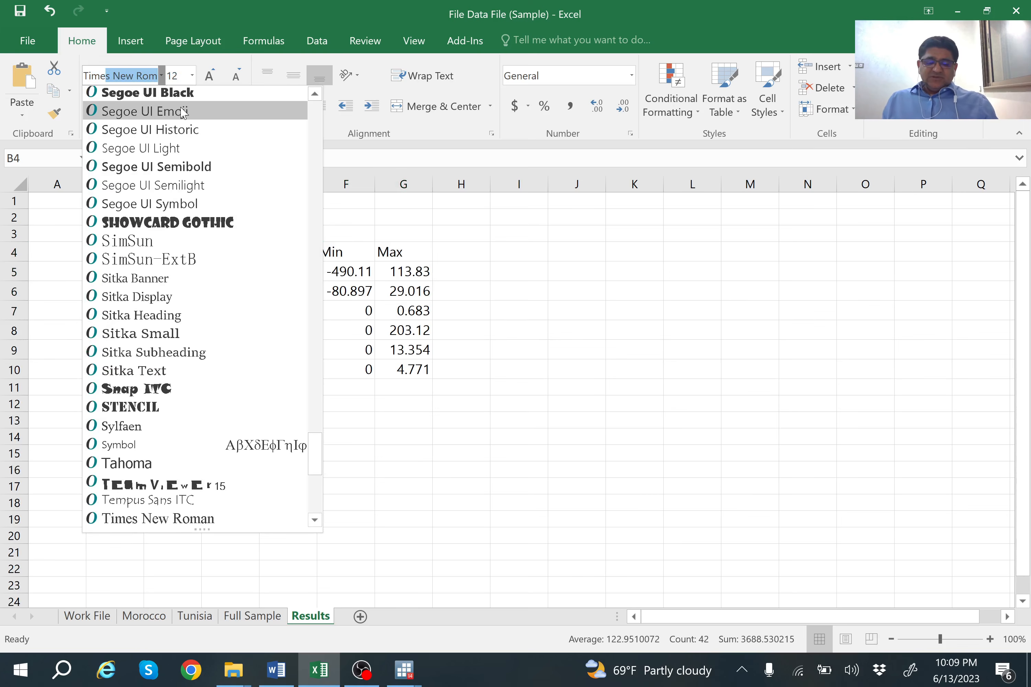
key("Return")
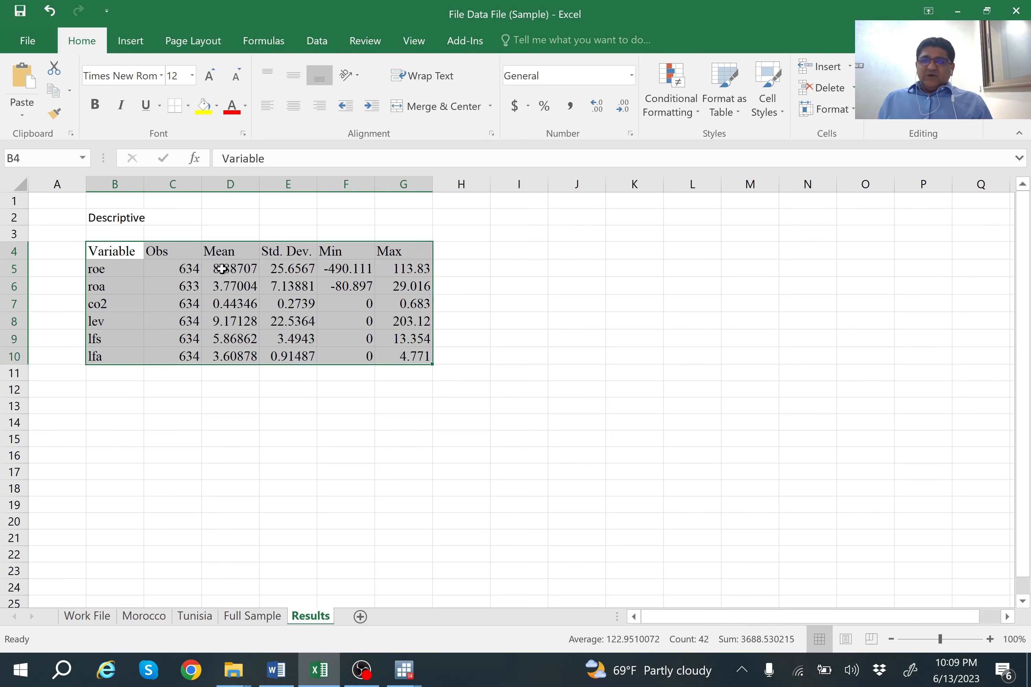
Apply All Borders to the descriptive table in B4:G10
left_click(190, 106)
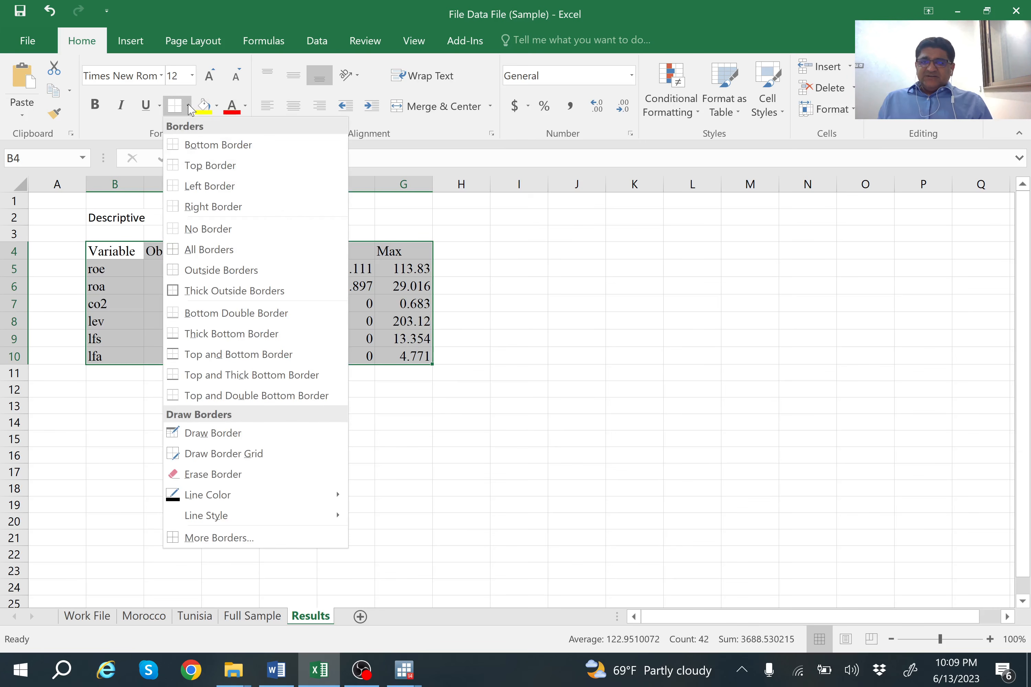
left_click(207, 250)
left_click(362, 401)
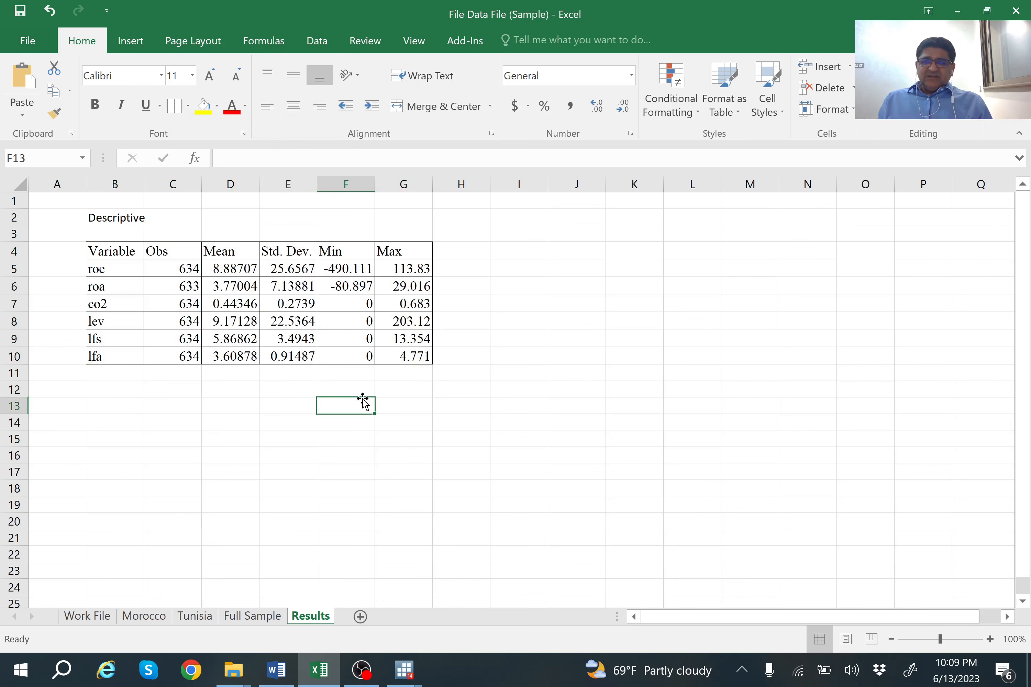
left_click_drag(120, 249, 420, 352)
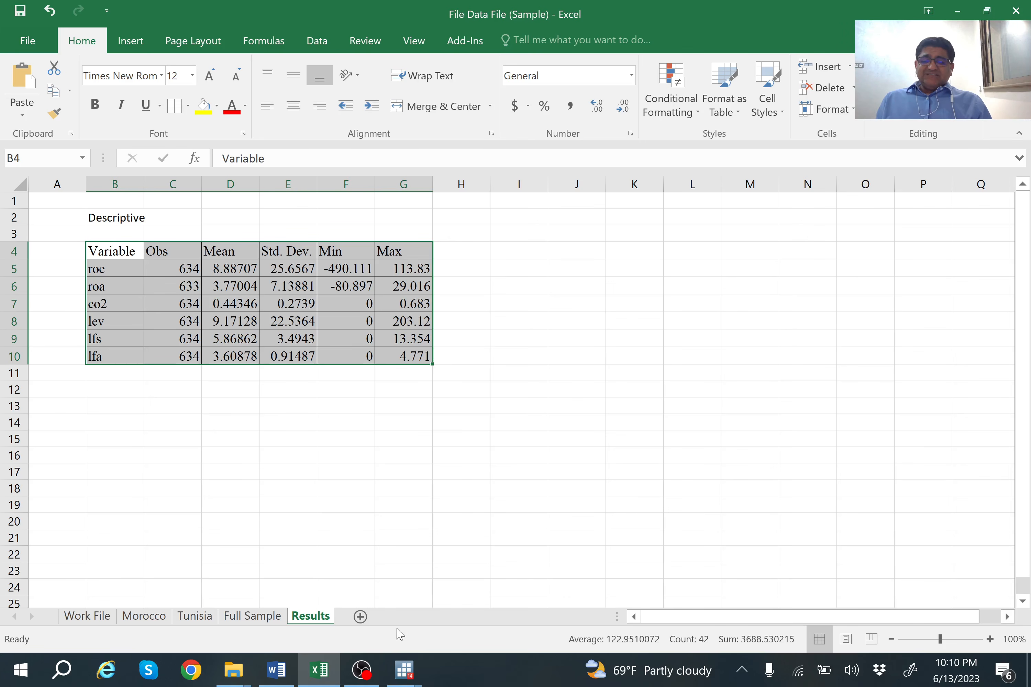
Switch to the Commands document in Word and copy the correlation command "pwcorr"
left_click(362, 672)
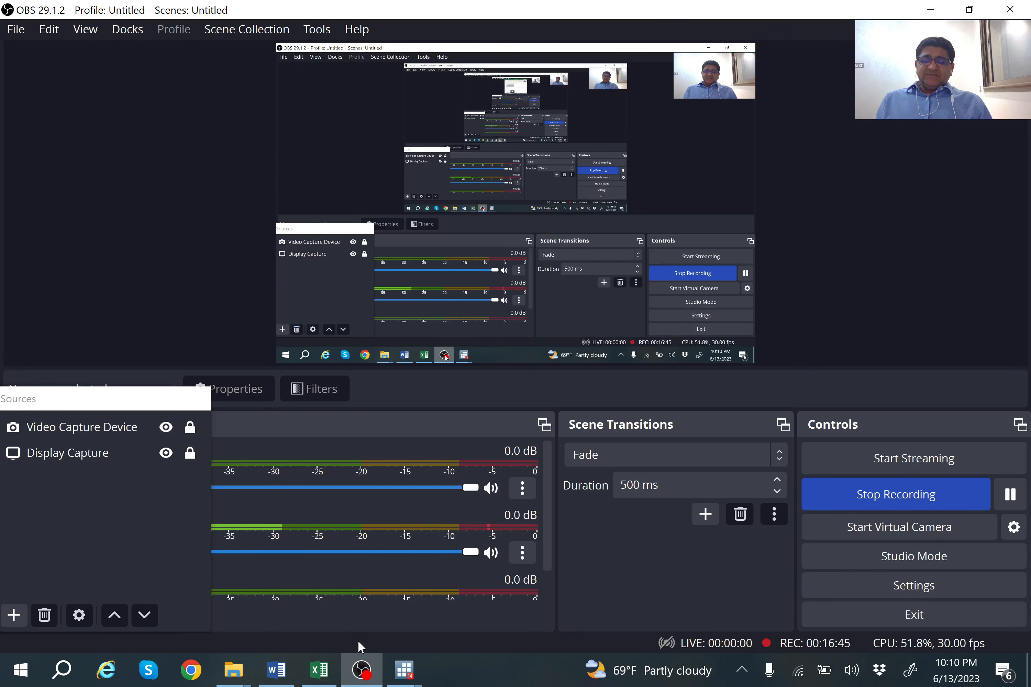
left_click(404, 669)
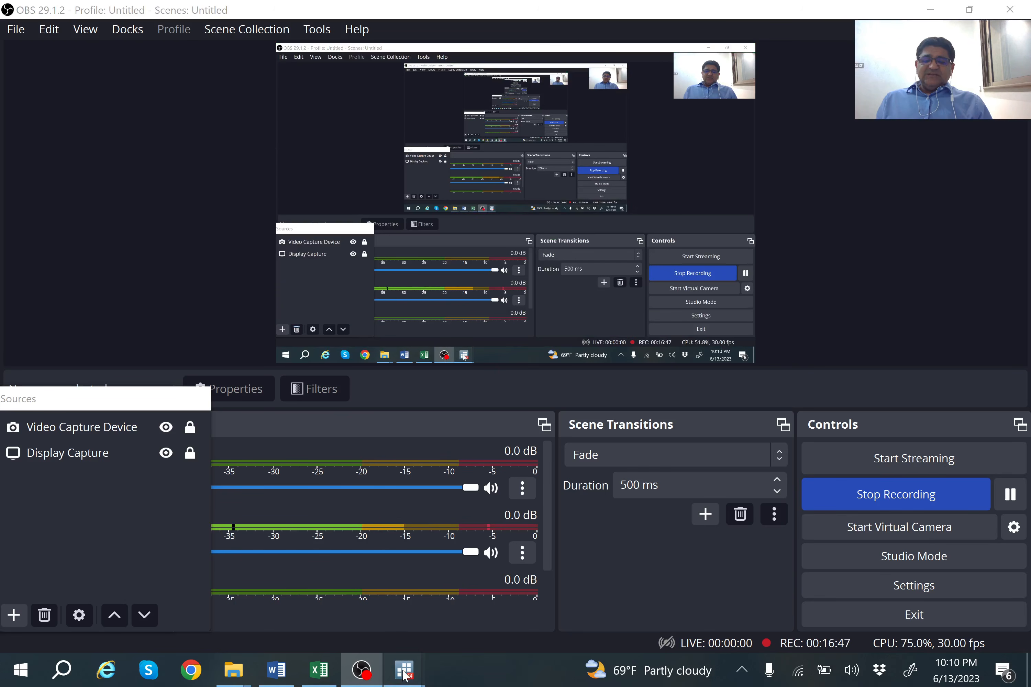
left_click(348, 629)
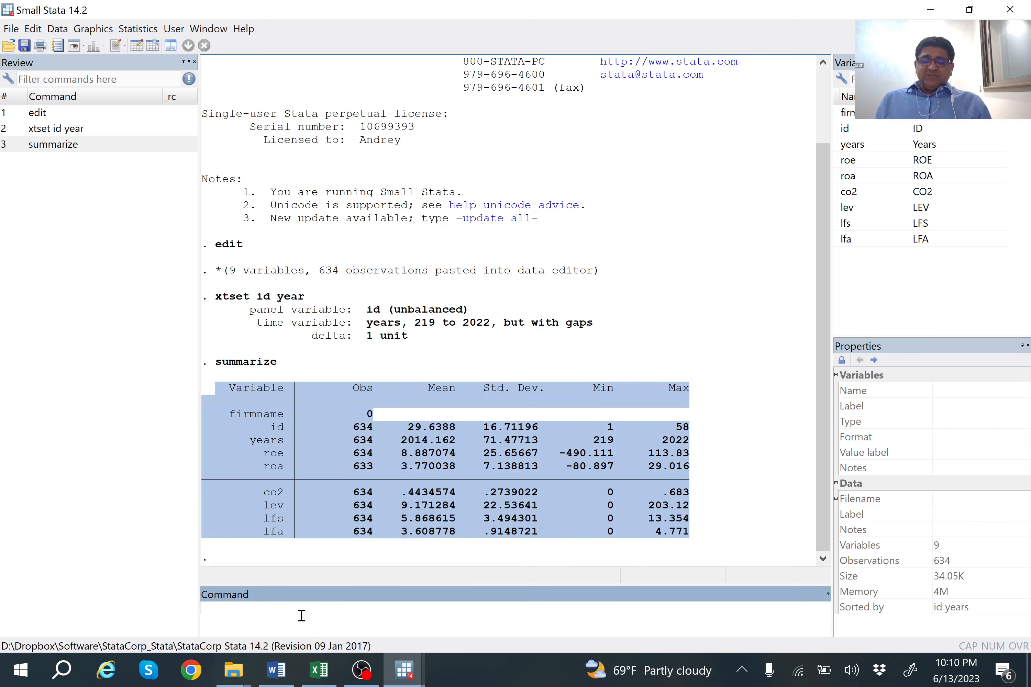
left_click(276, 671)
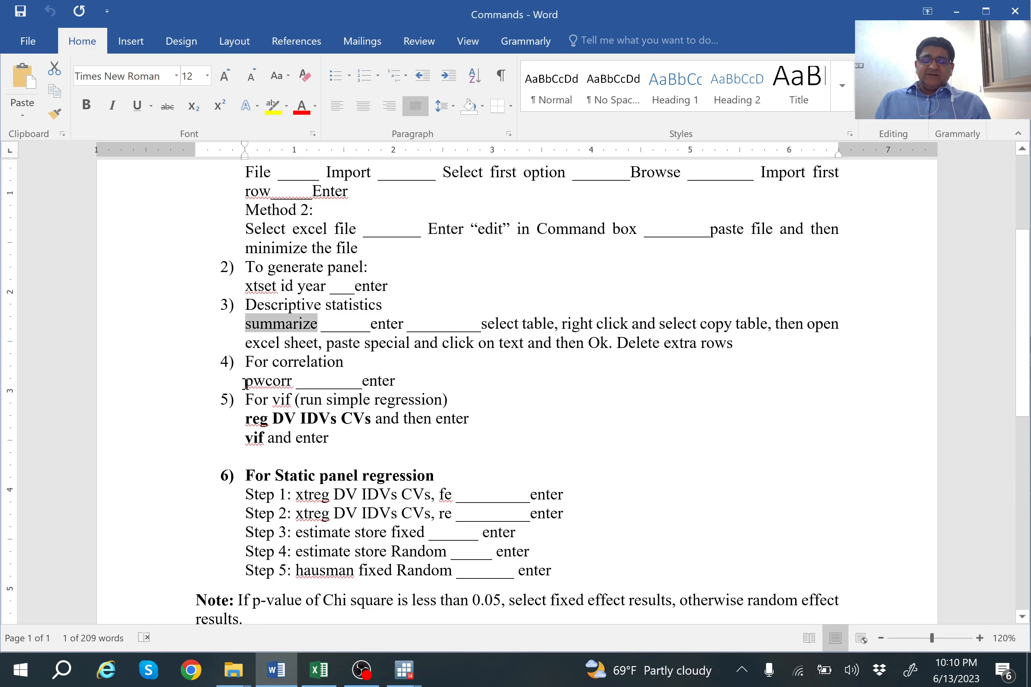
left_click_drag(245, 384, 294, 381)
key("ctrl+c")
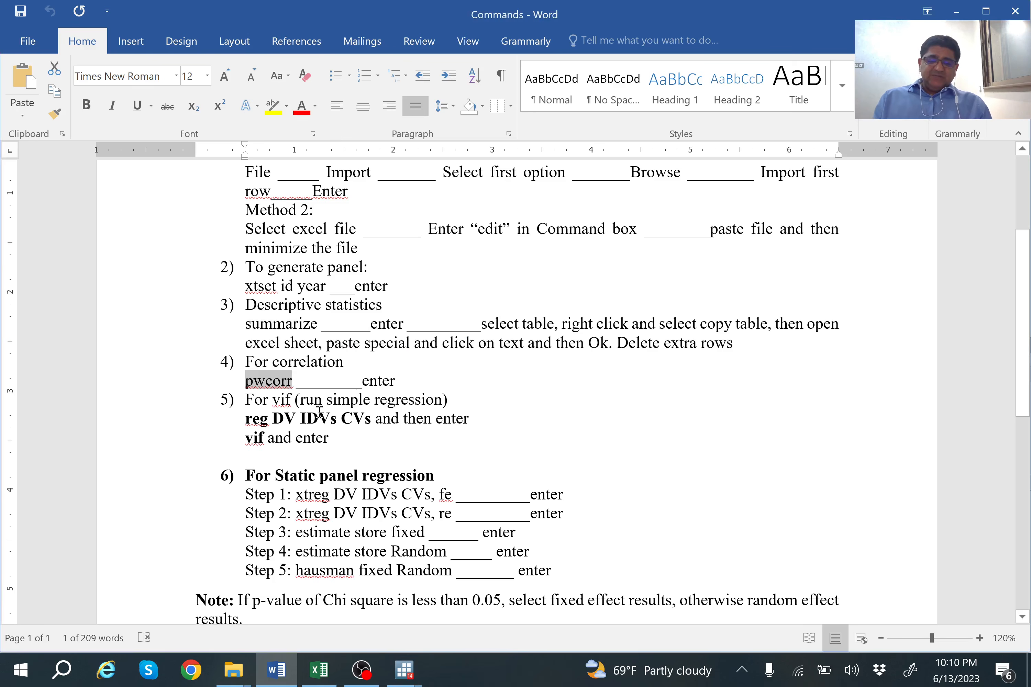
Switch to the main Stata window and run the pasted command "pwcorr"
left_click(404, 671)
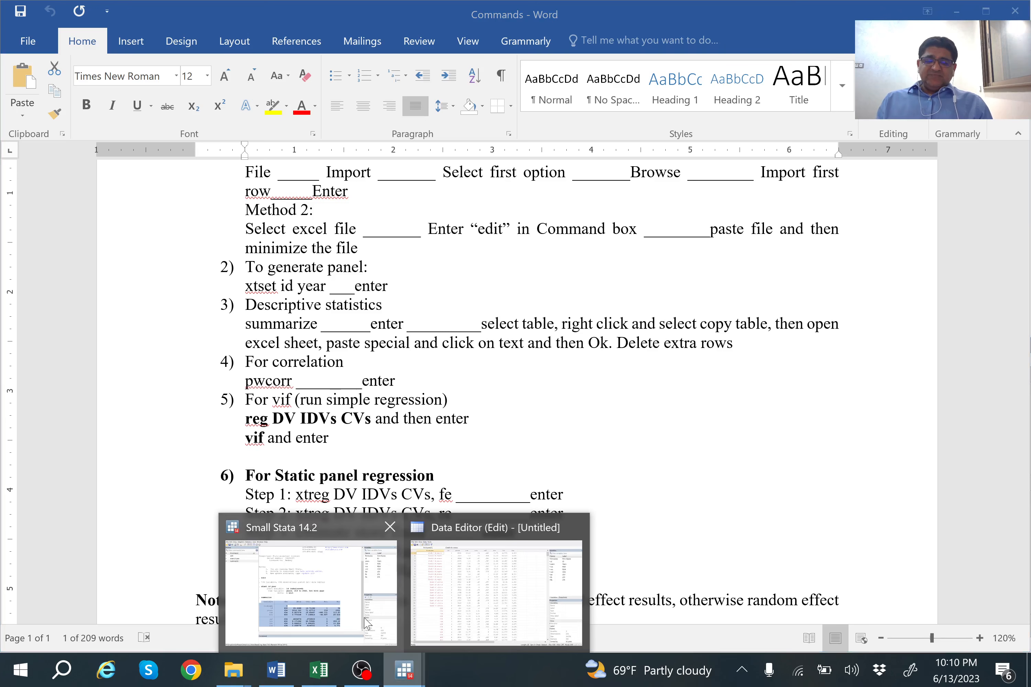
left_click(313, 616)
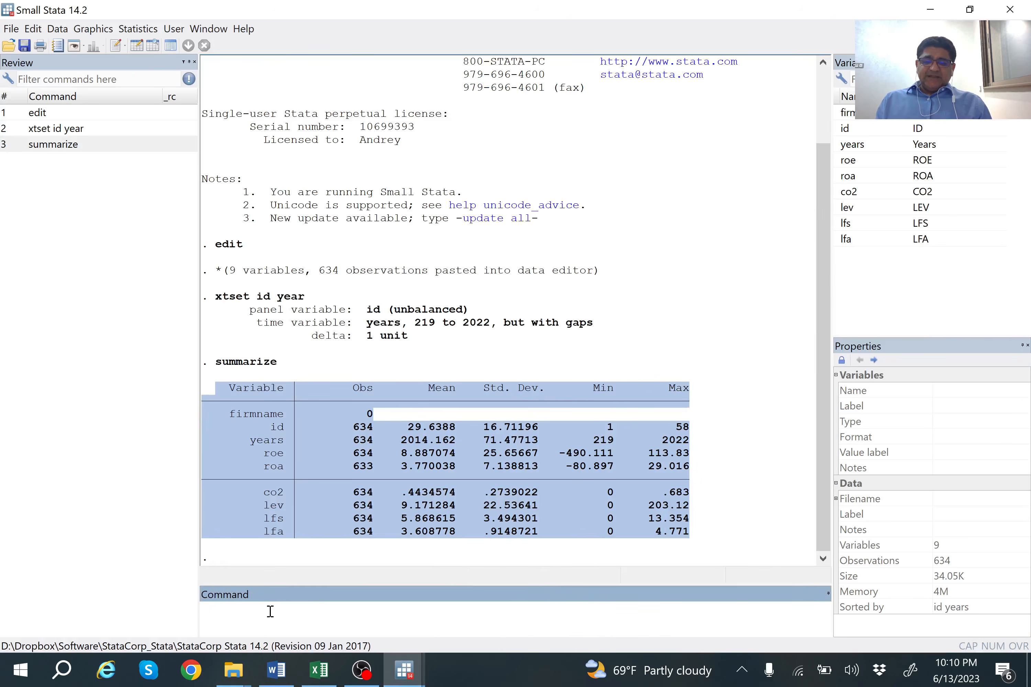
key("ctrl+v")
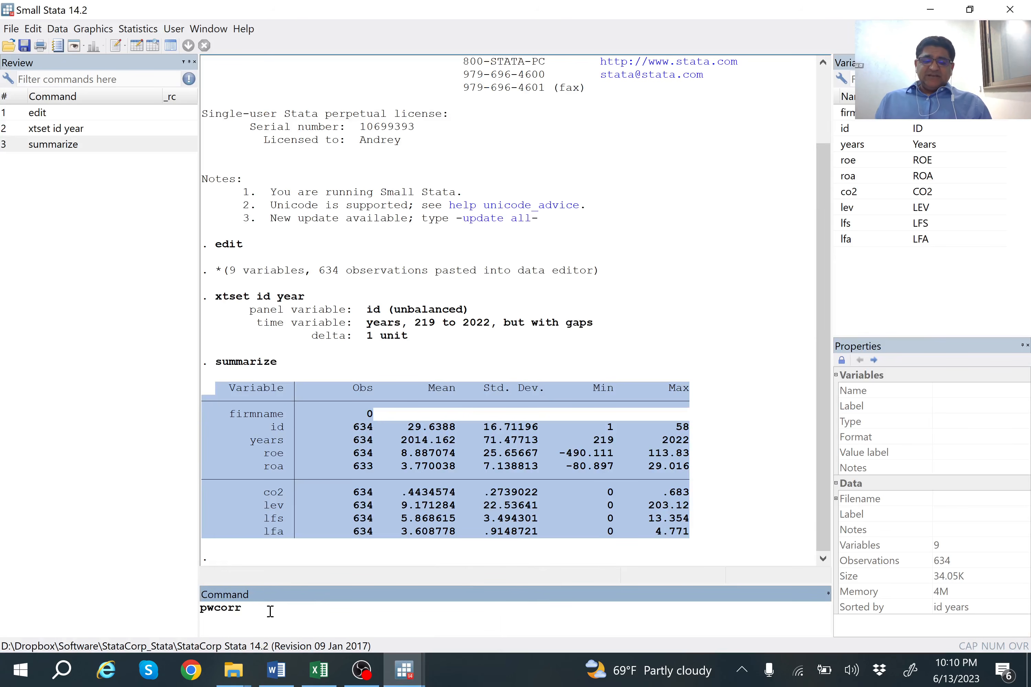
key("Return")
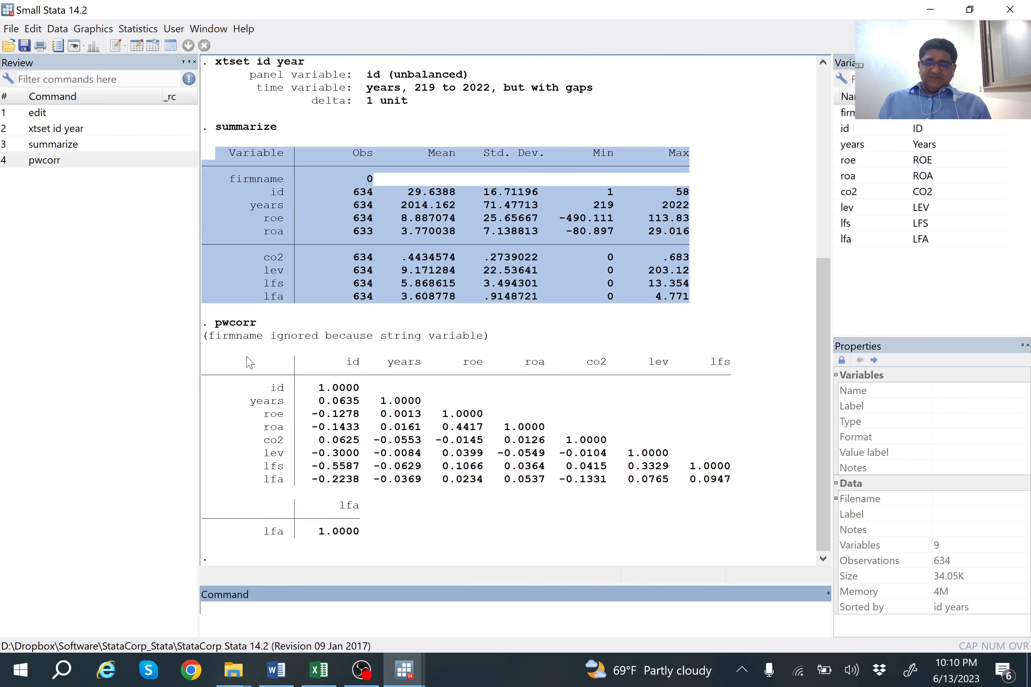
Copy the whole pwcorr correlation output, including the separate lfa block, as a table
left_click_drag(250, 363, 733, 532)
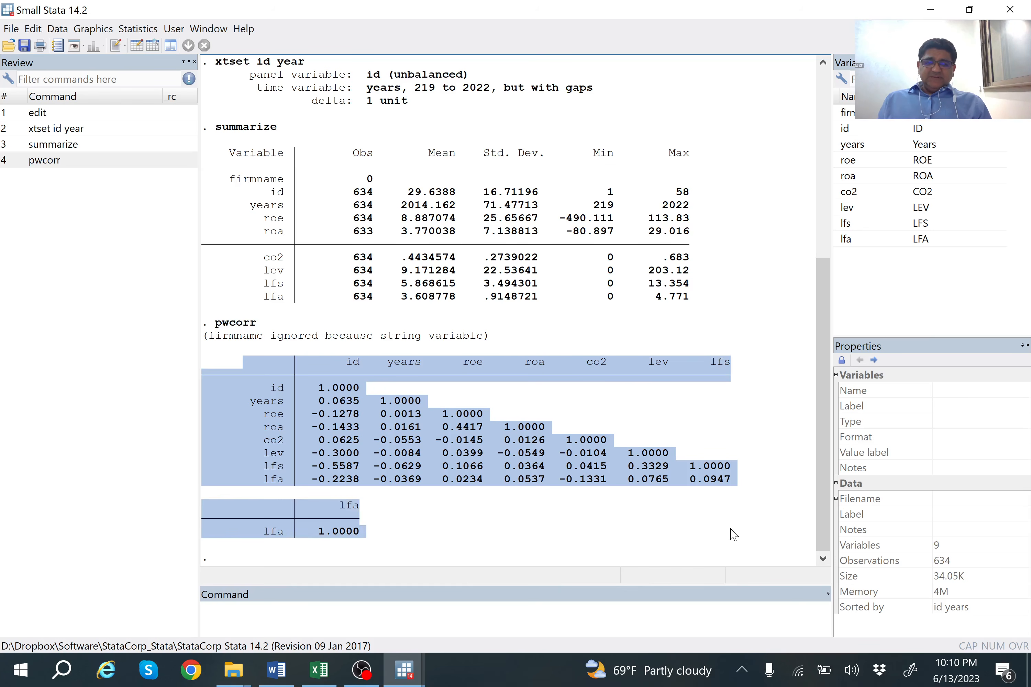
right_click(274, 368)
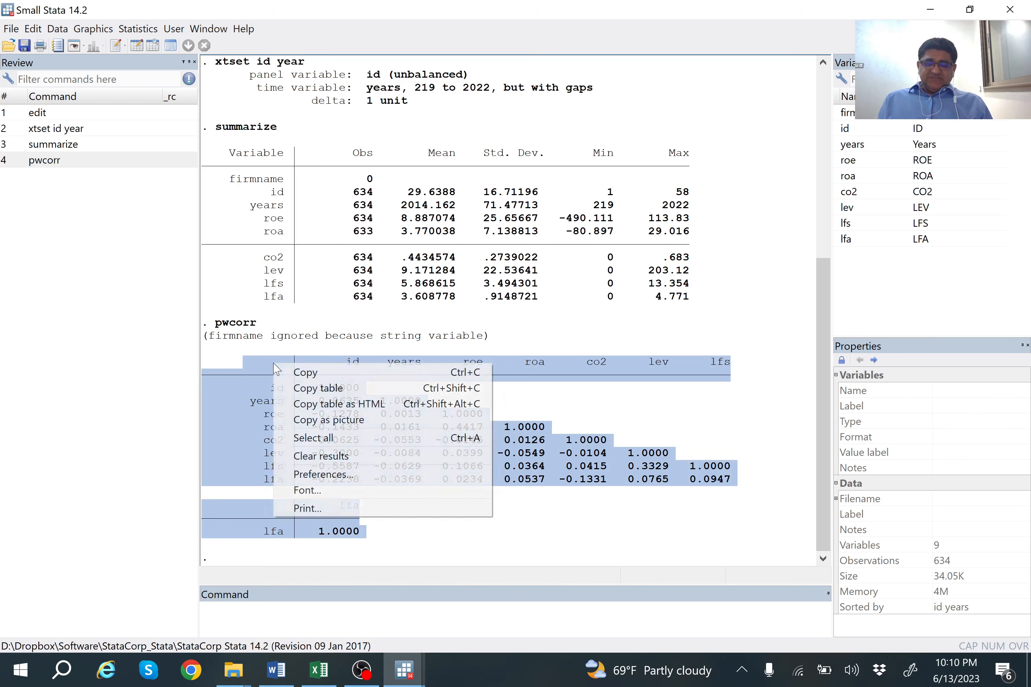
left_click(325, 388)
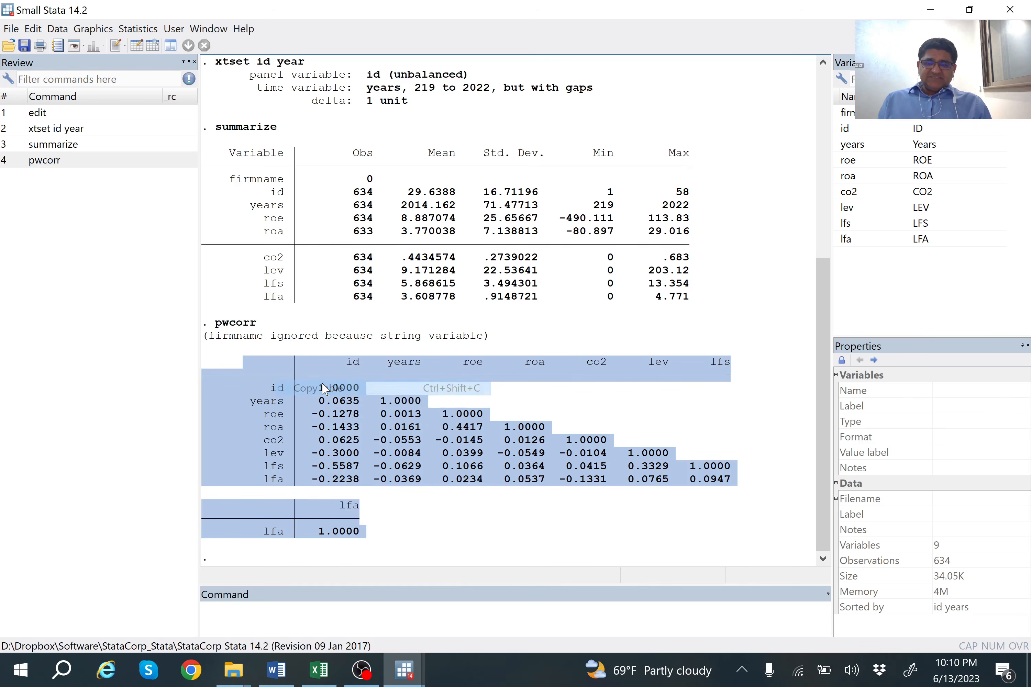
Switch to the Excel workbook and enter the heading "Correlation" in cell B12 of the Results sheet
mouse_move(323, 675)
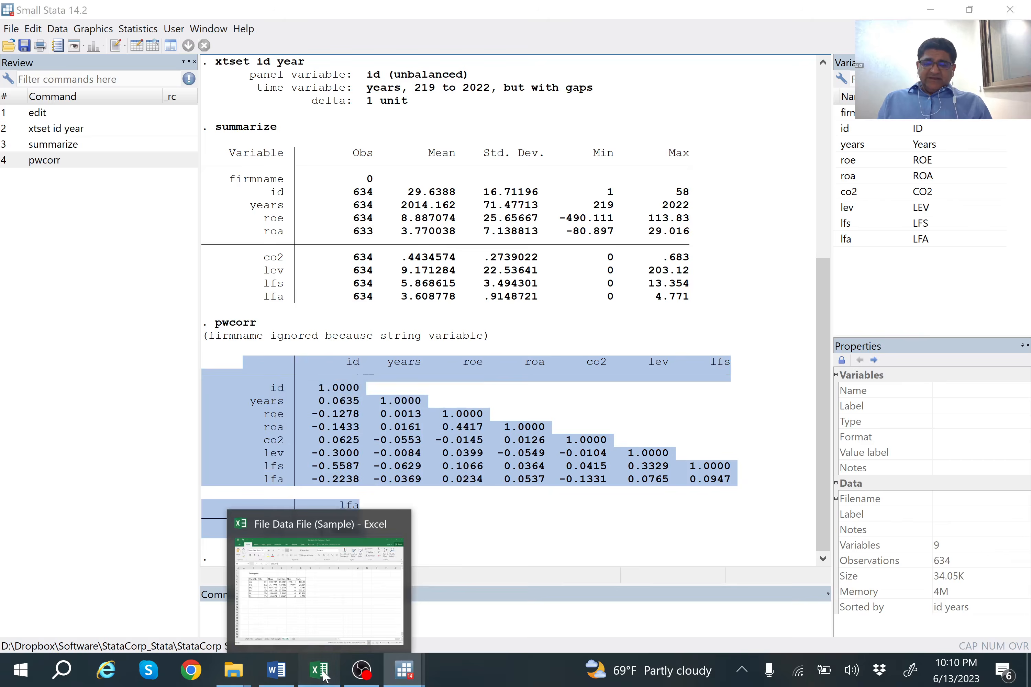
left_click(293, 589)
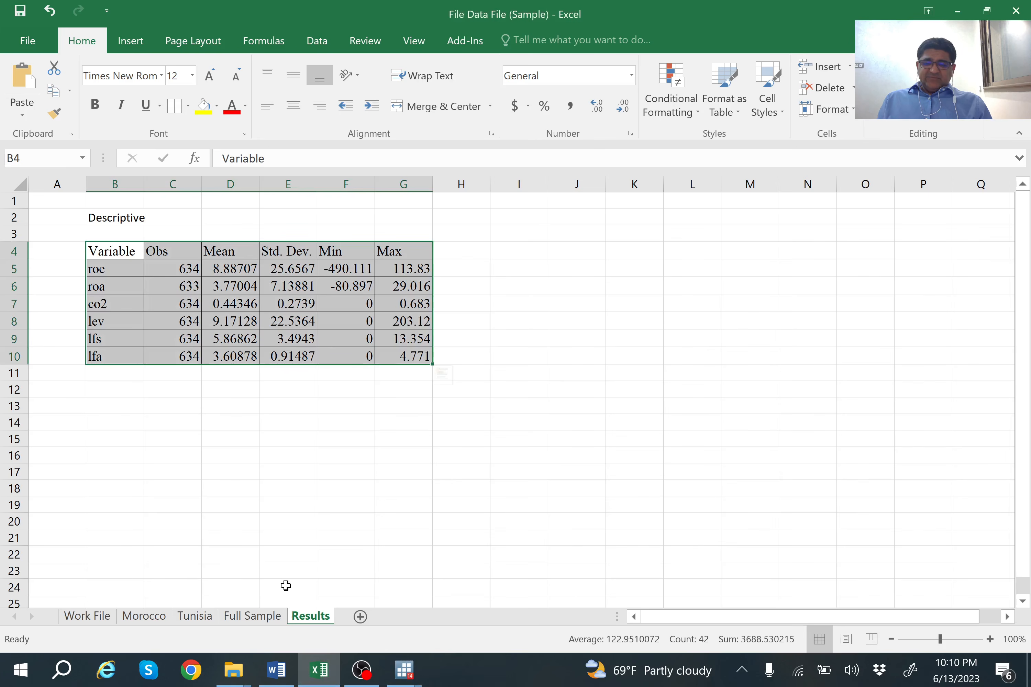
left_click(113, 392)
type("Co")
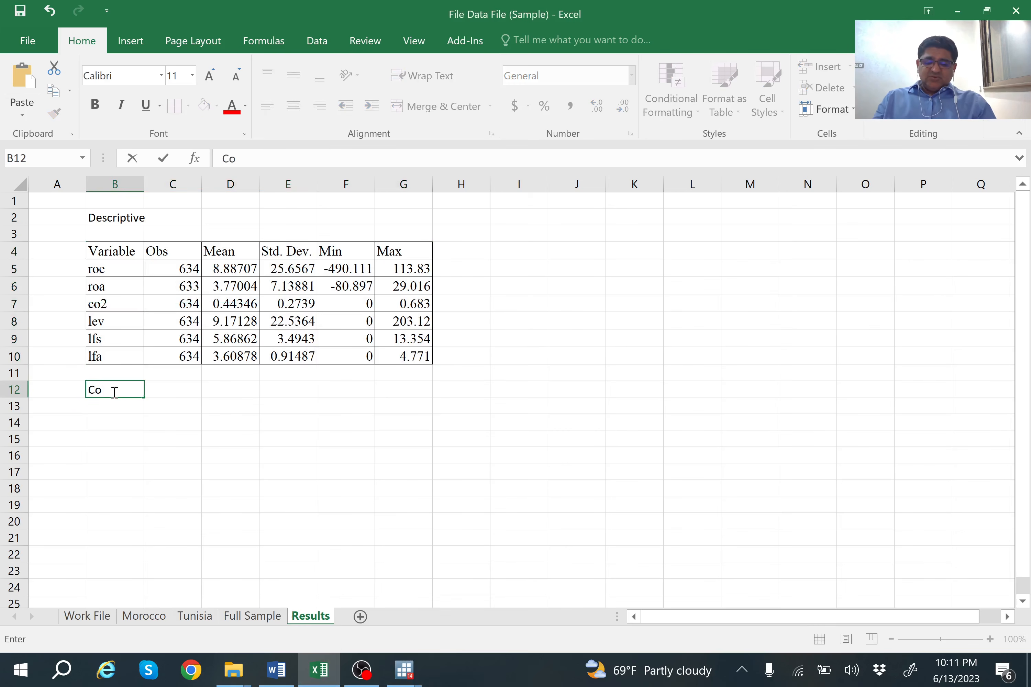
type("rrelation")
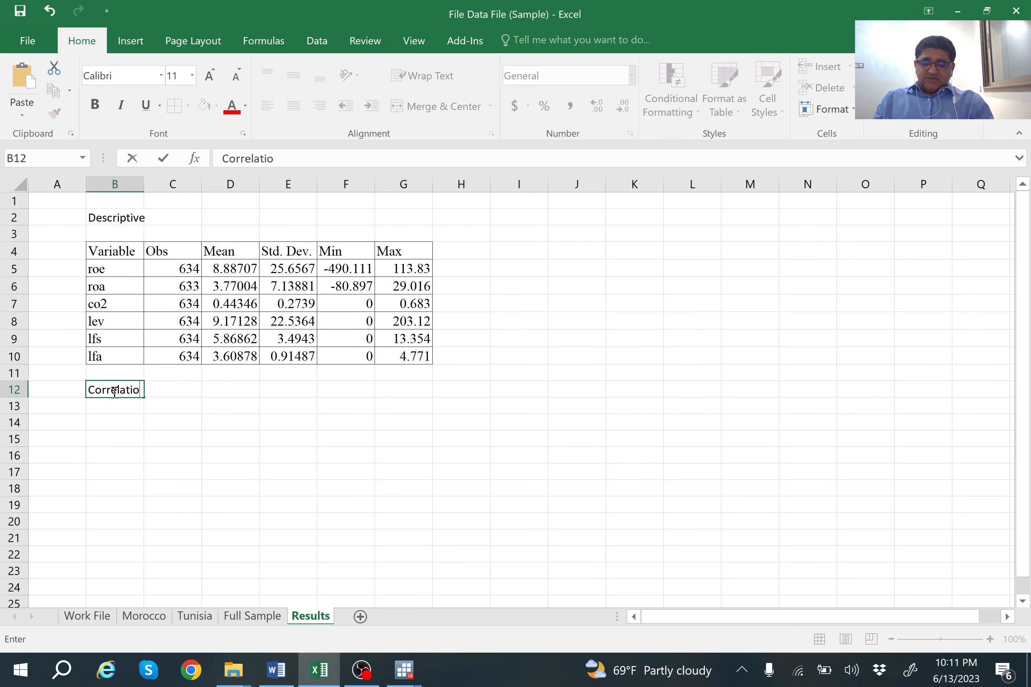
left_click(121, 418)
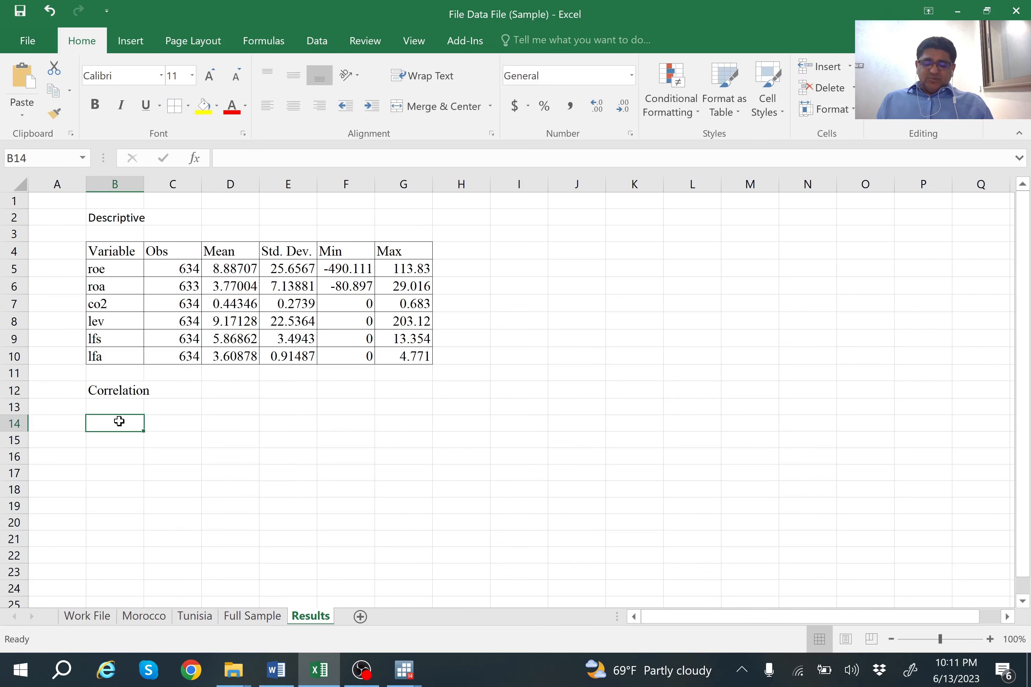
Paste the copied correlation table at cell B14 with Paste Special as Text and review the pasted rows
right_click(120, 423)
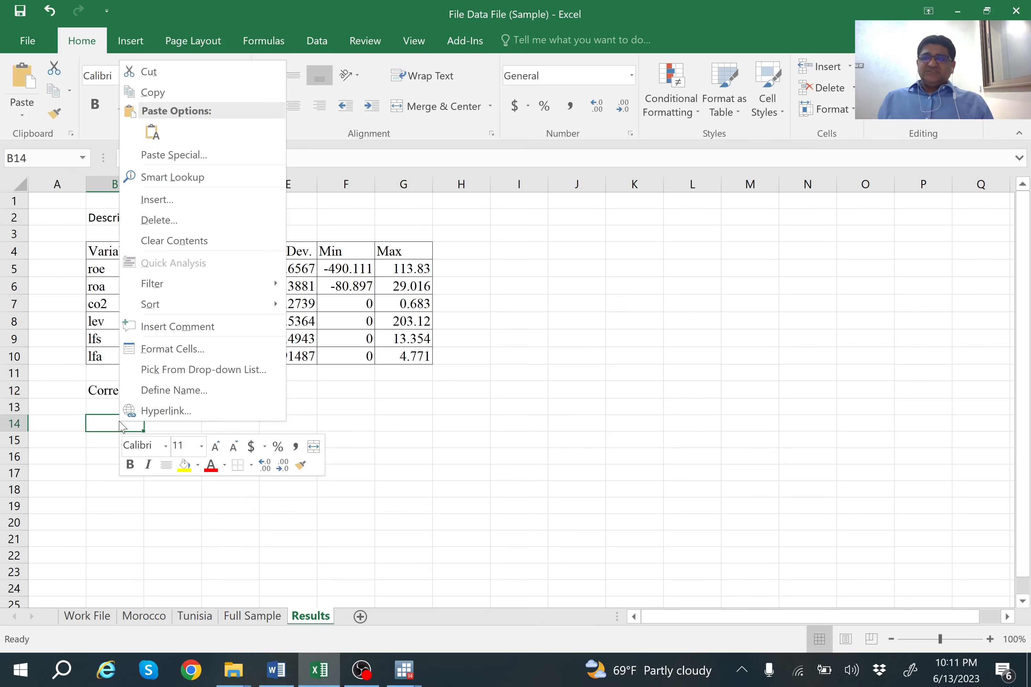
left_click(177, 156)
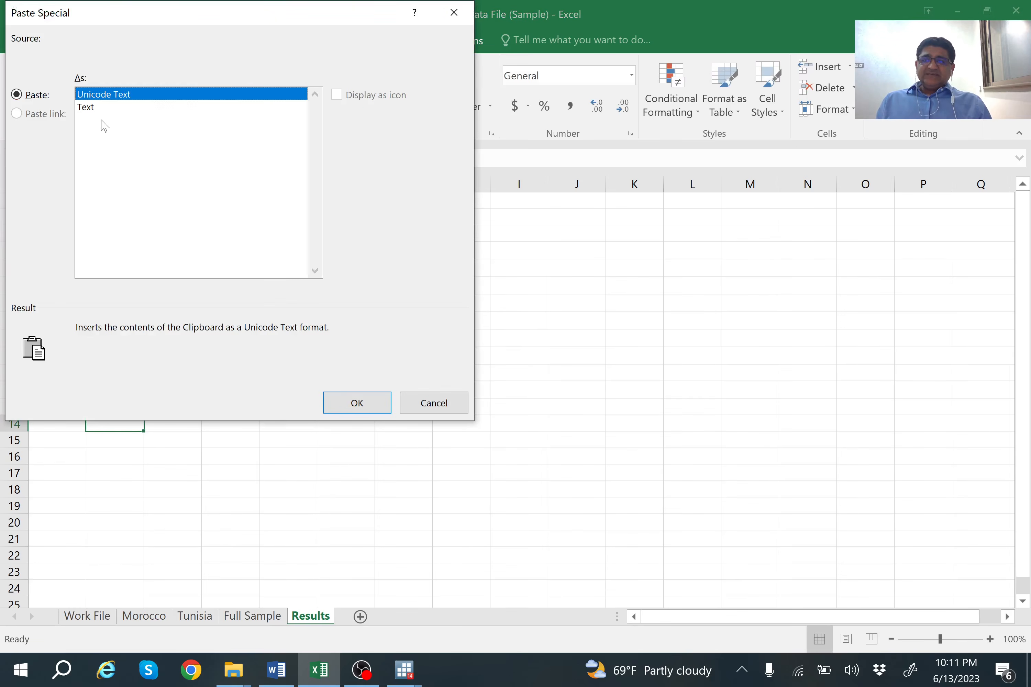
left_click(92, 109)
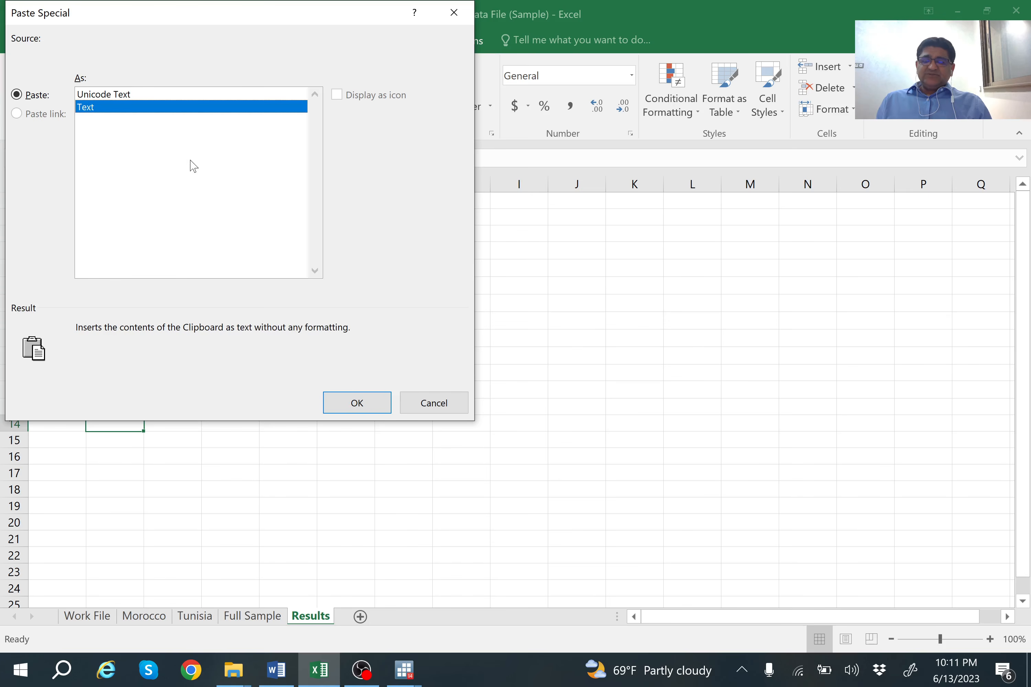
left_click(355, 404)
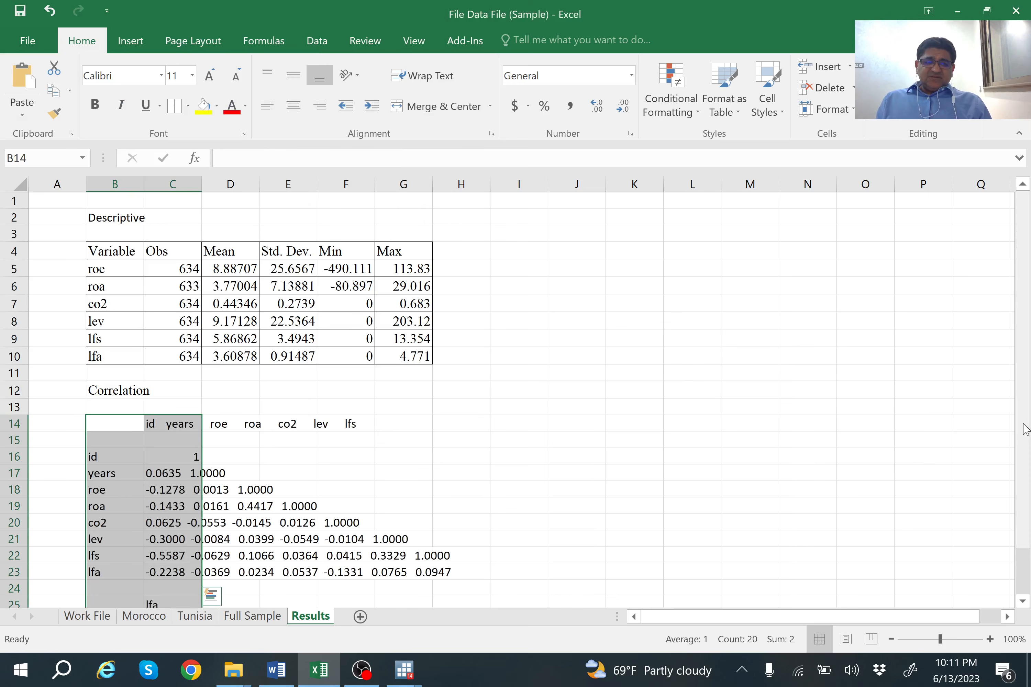
left_click_drag(1029, 425, 1029, 492)
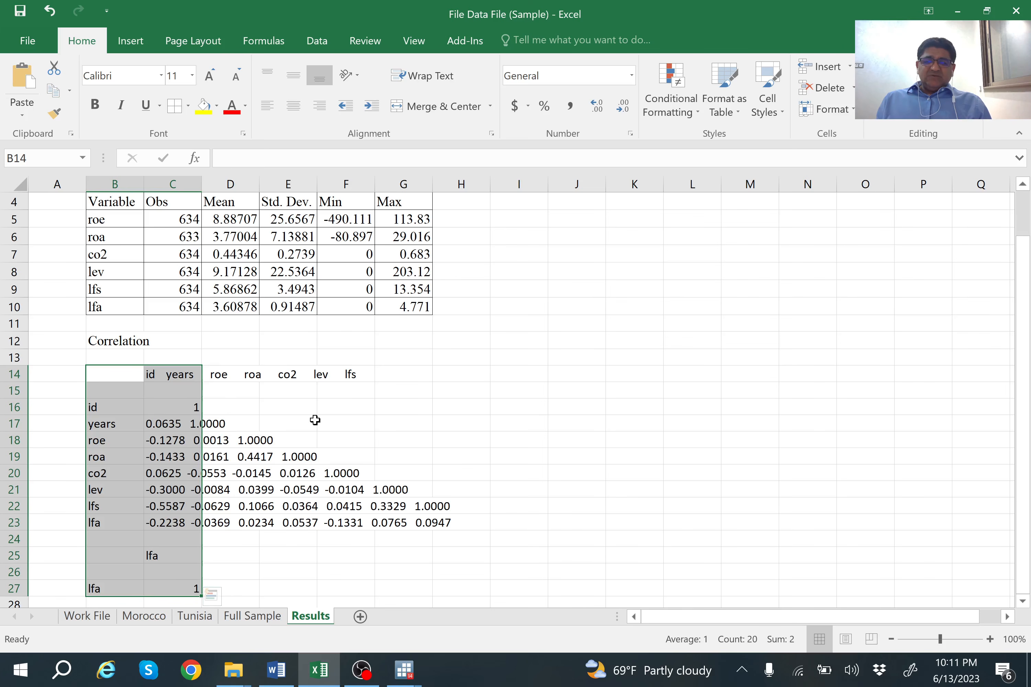
Switch to the main Stata window to check the pwcorr output against the table pasted in the Results sheet
left_click(260, 401)
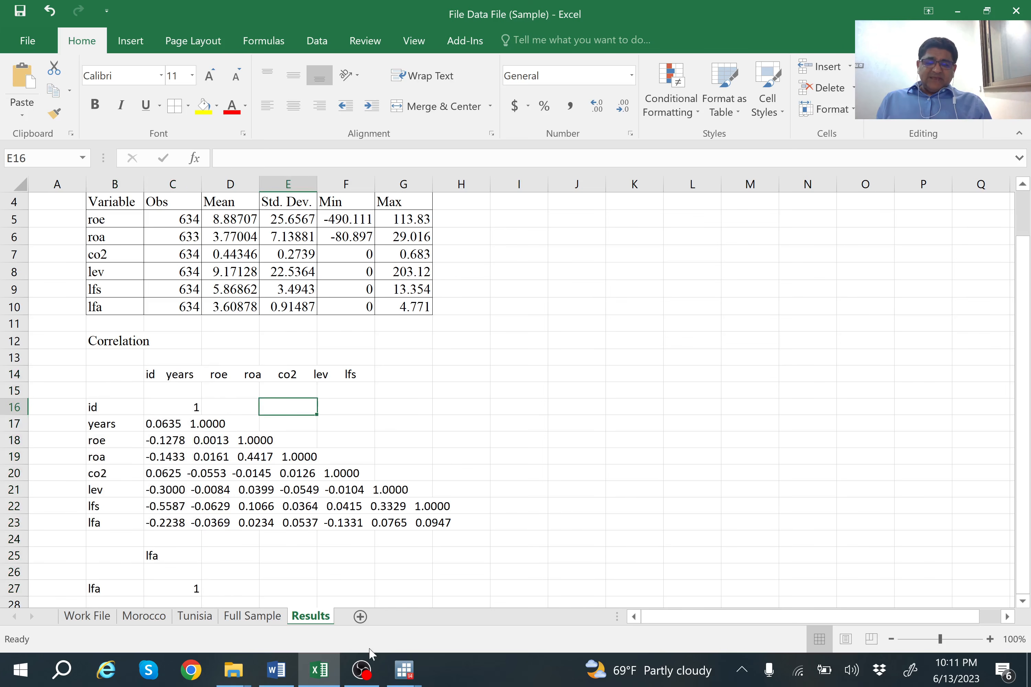
mouse_move(392, 669)
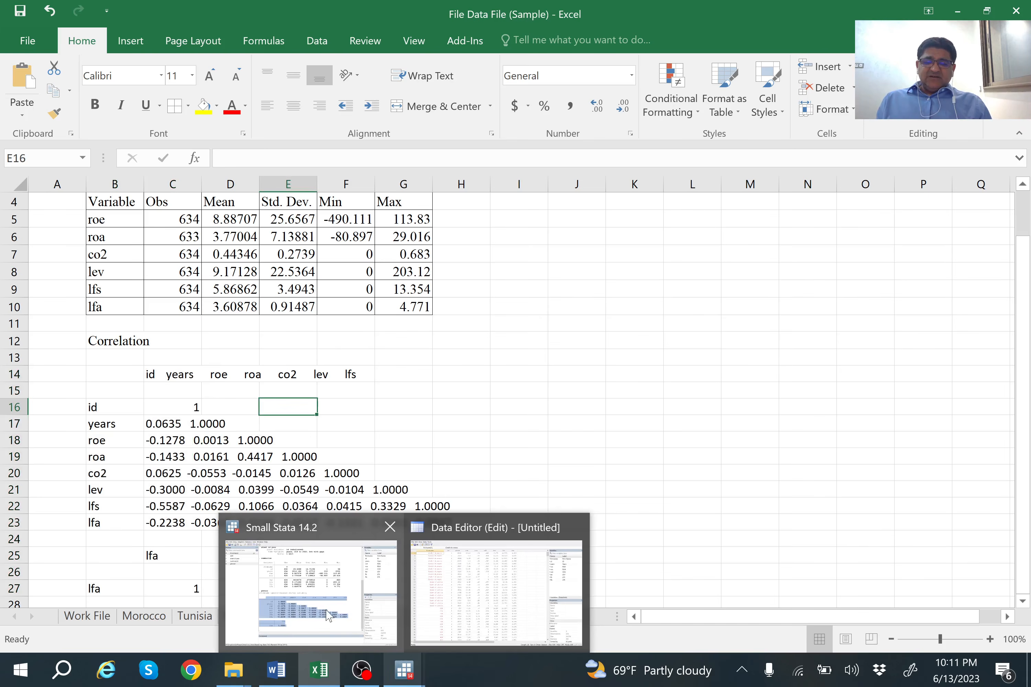
left_click(335, 618)
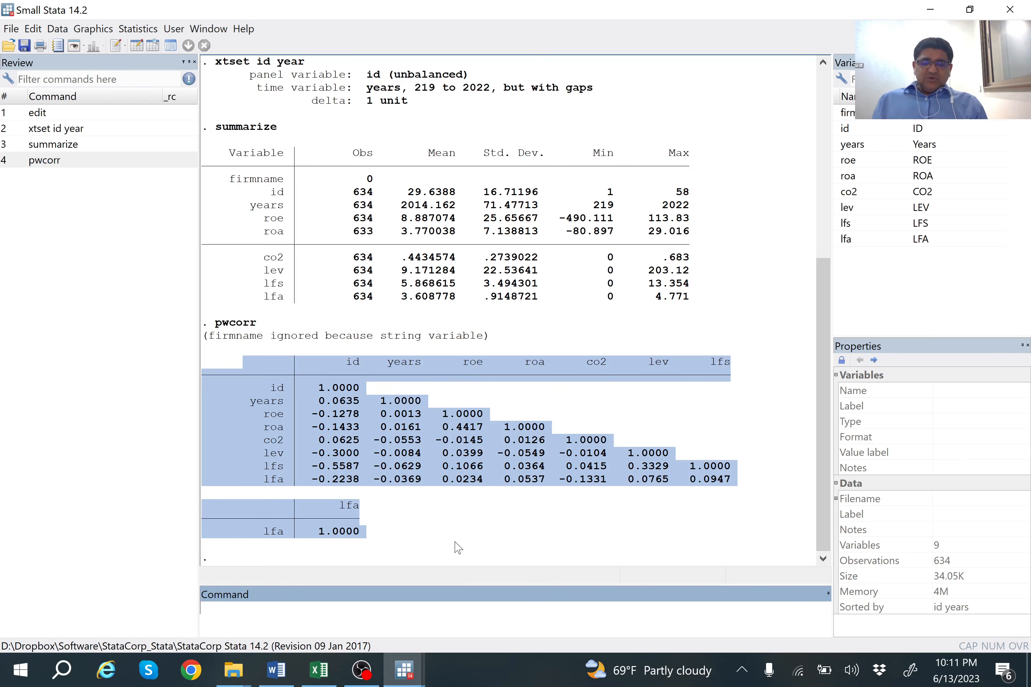
Return to the Excel workbook, delete the blank row 15 under the correlation header, and review the coefficients in C14:C22
left_click(320, 672)
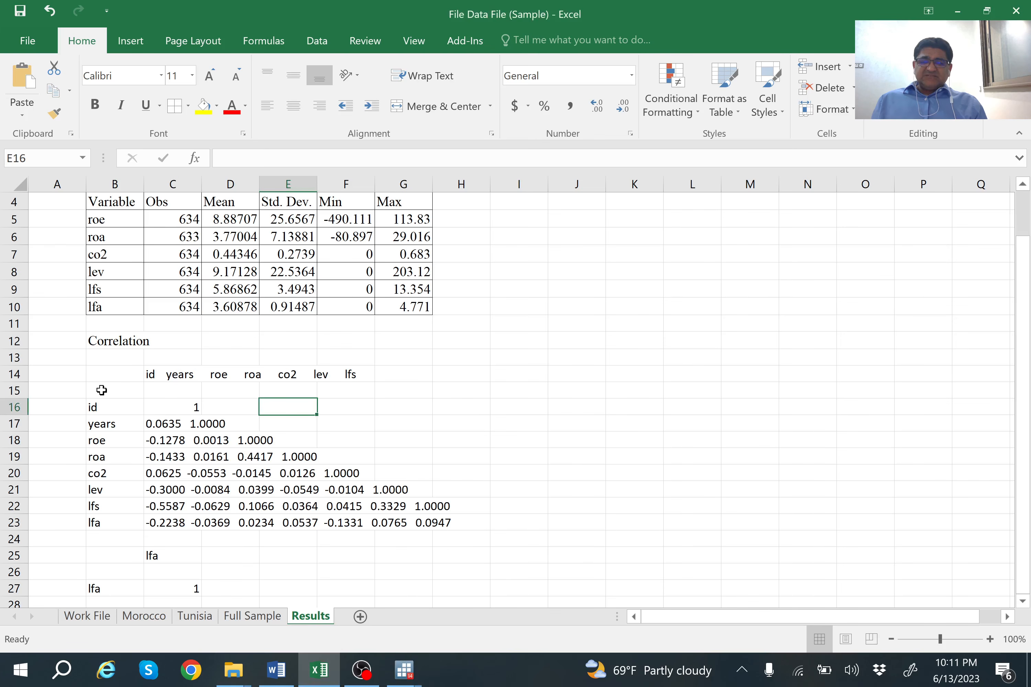
left_click(11, 390)
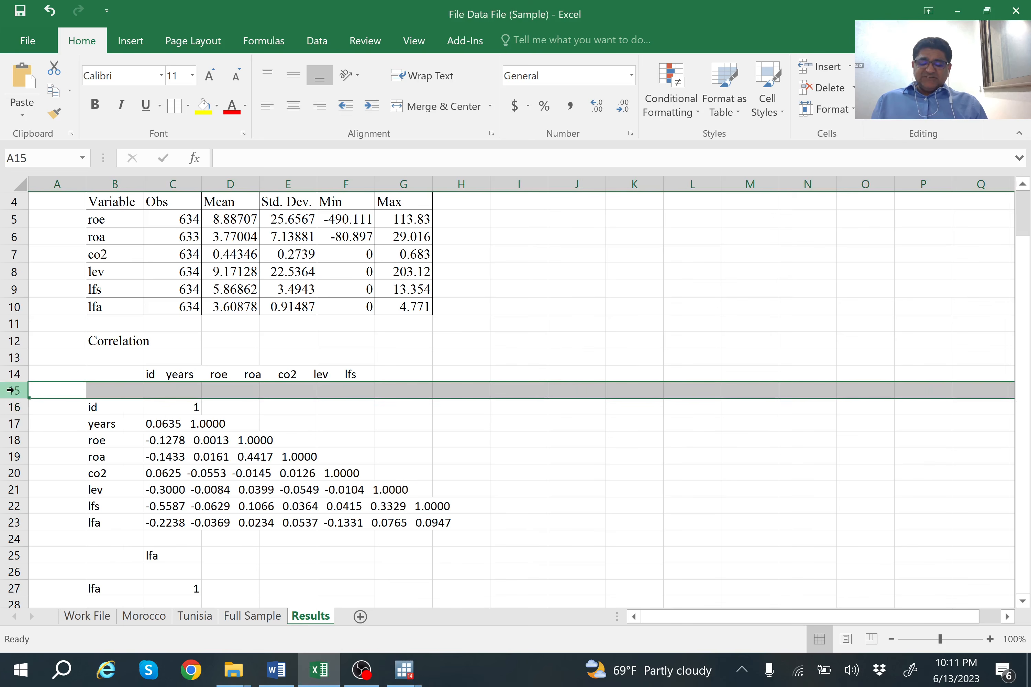
right_click(11, 390)
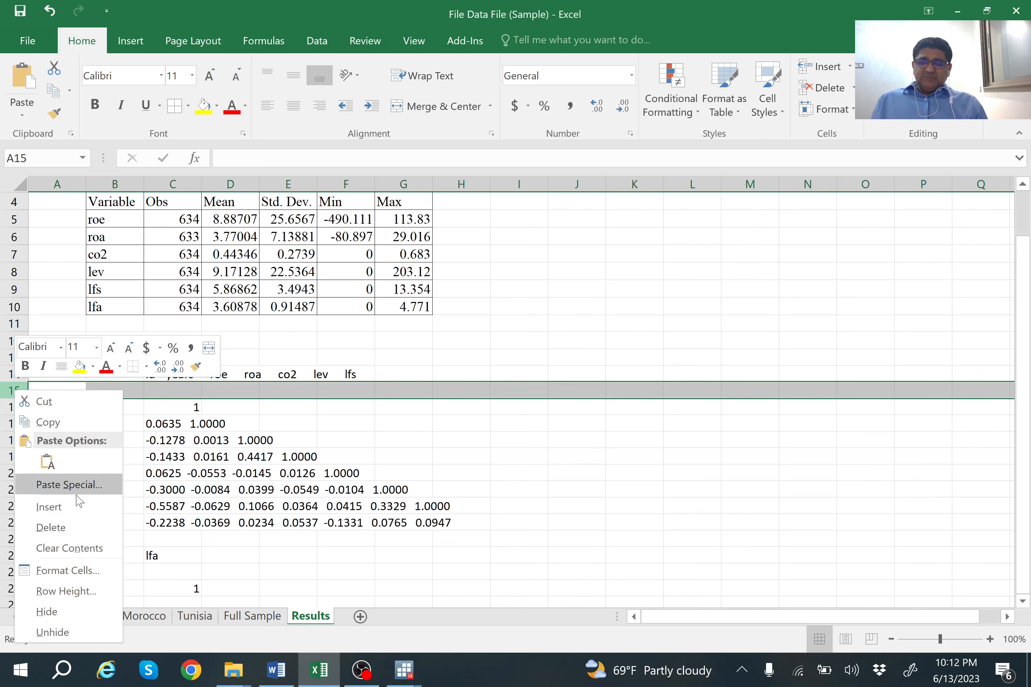
left_click(62, 527)
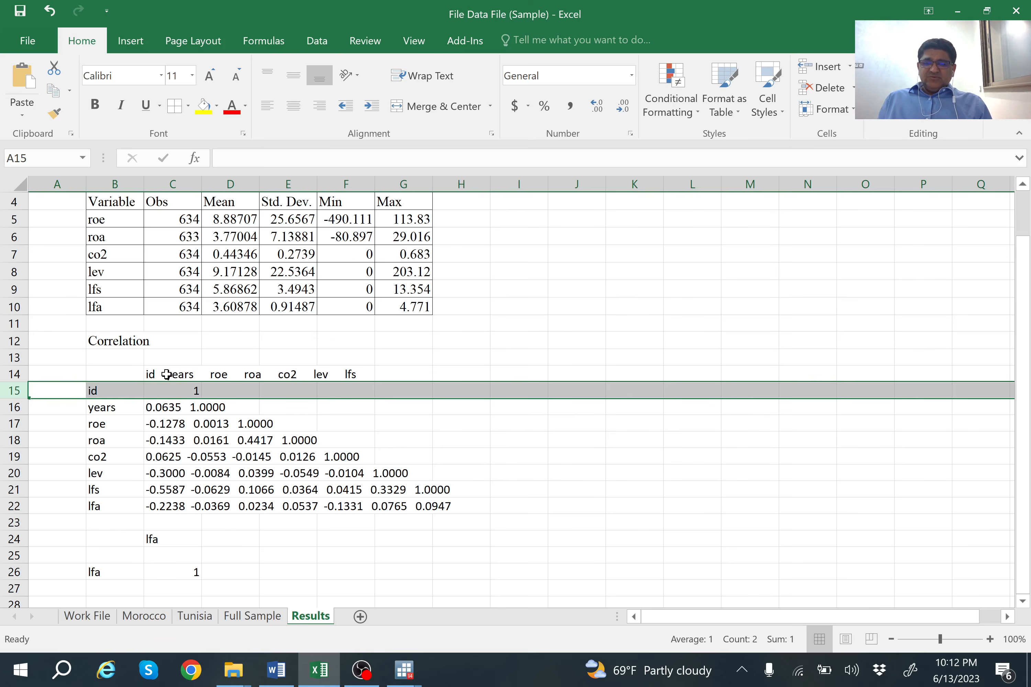
left_click_drag(166, 374, 174, 510)
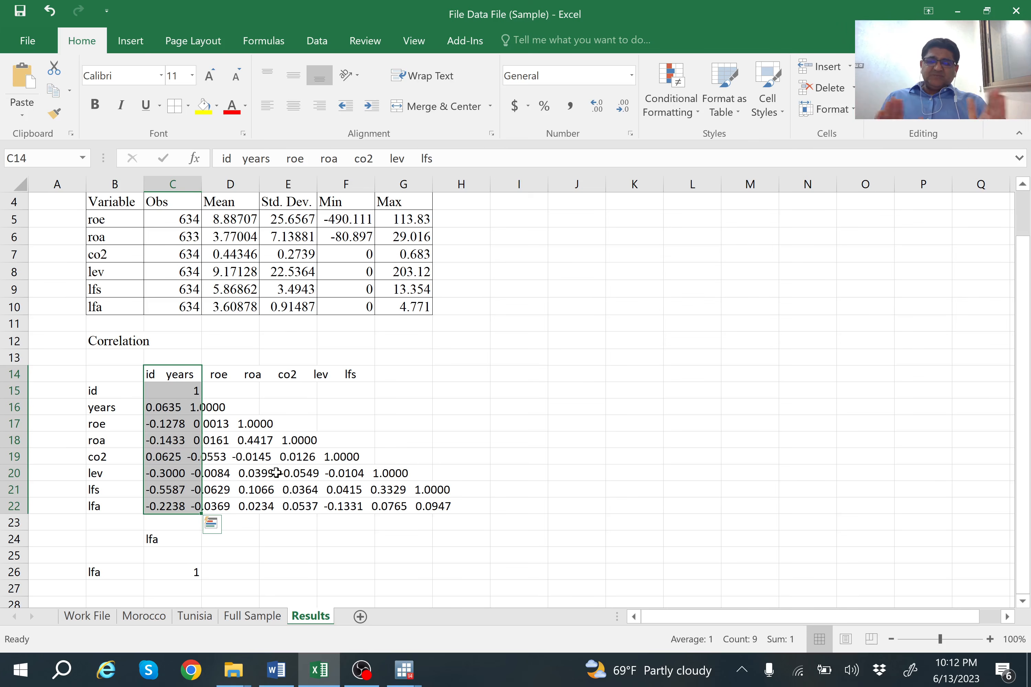
left_click(461, 408)
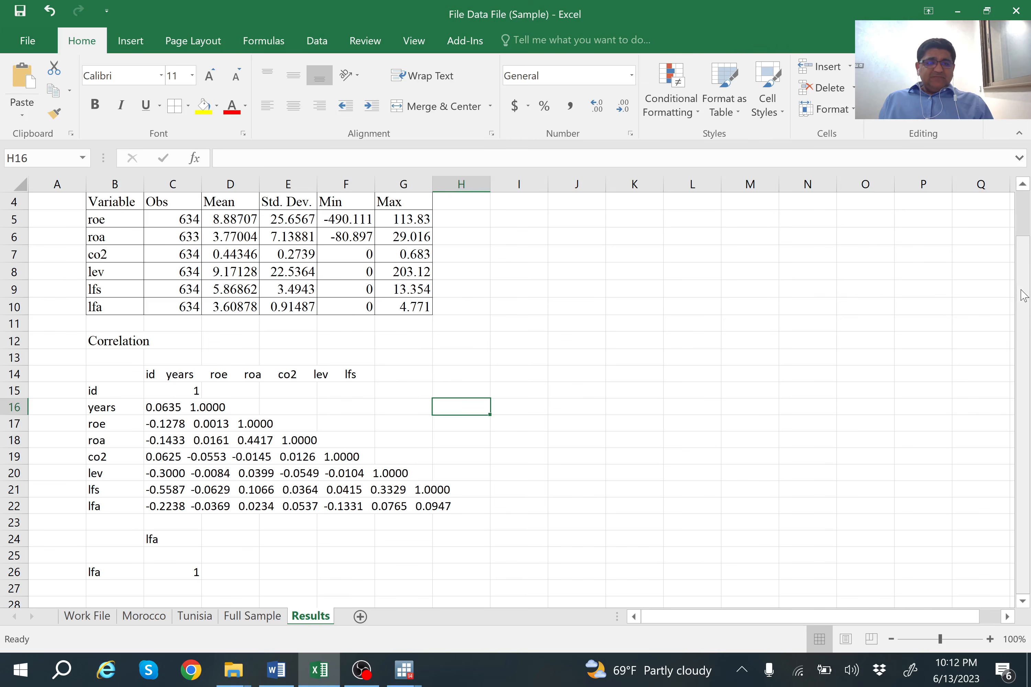
left_click_drag(1020, 289, 1023, 325)
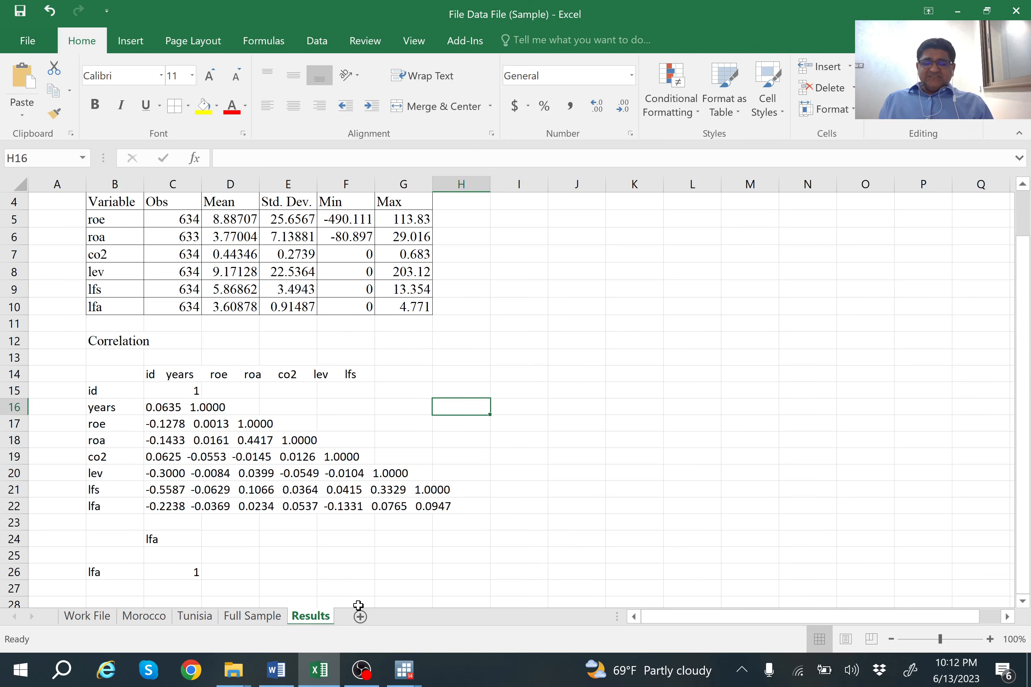
Switch to the main Stata window and begin a regression command "reg roe" with roe as the dependent variable
mouse_move(363, 680)
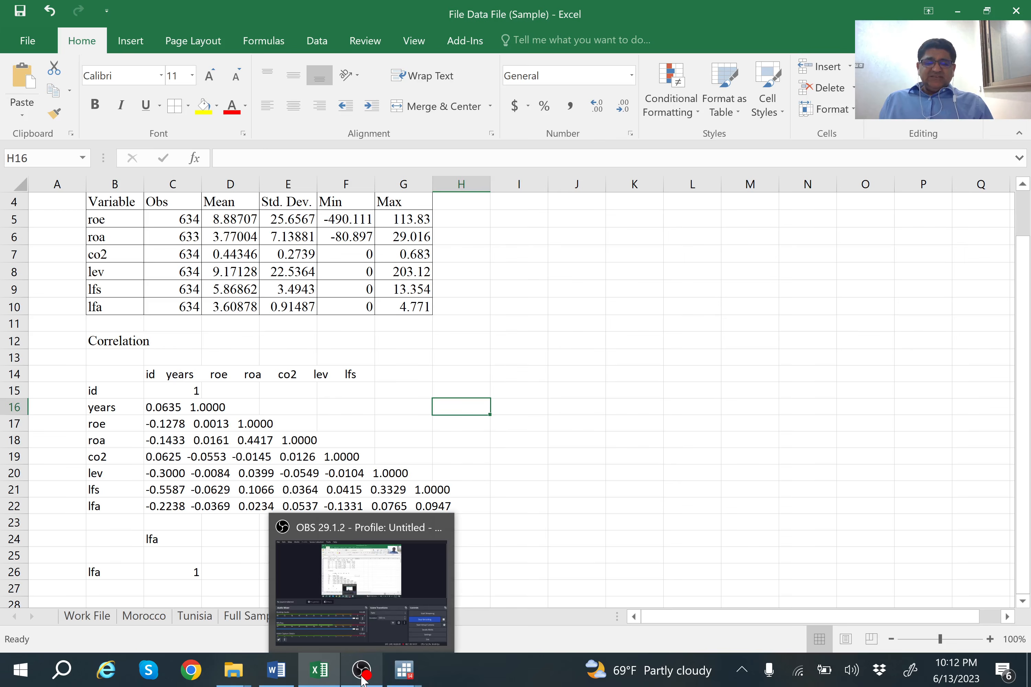
mouse_move(397, 681)
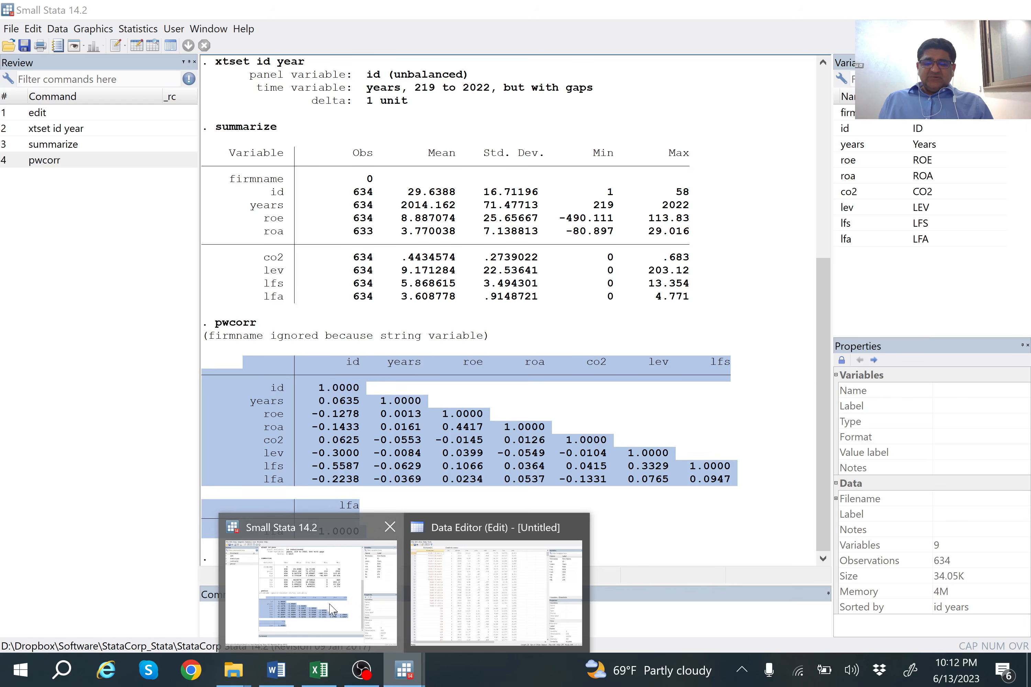
left_click(331, 608)
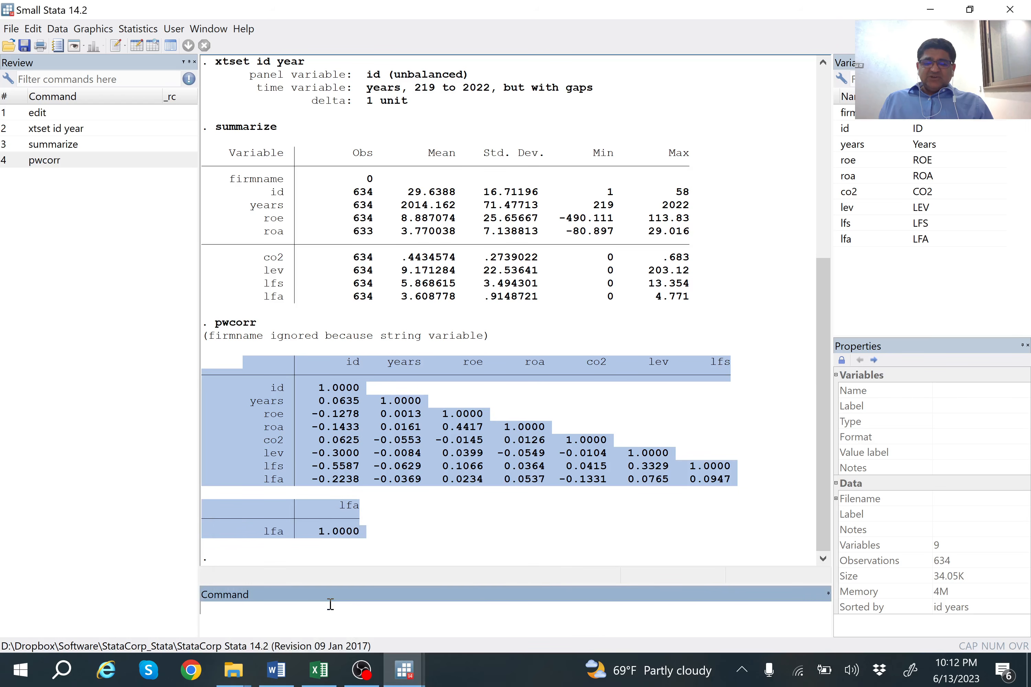
left_click(784, 411)
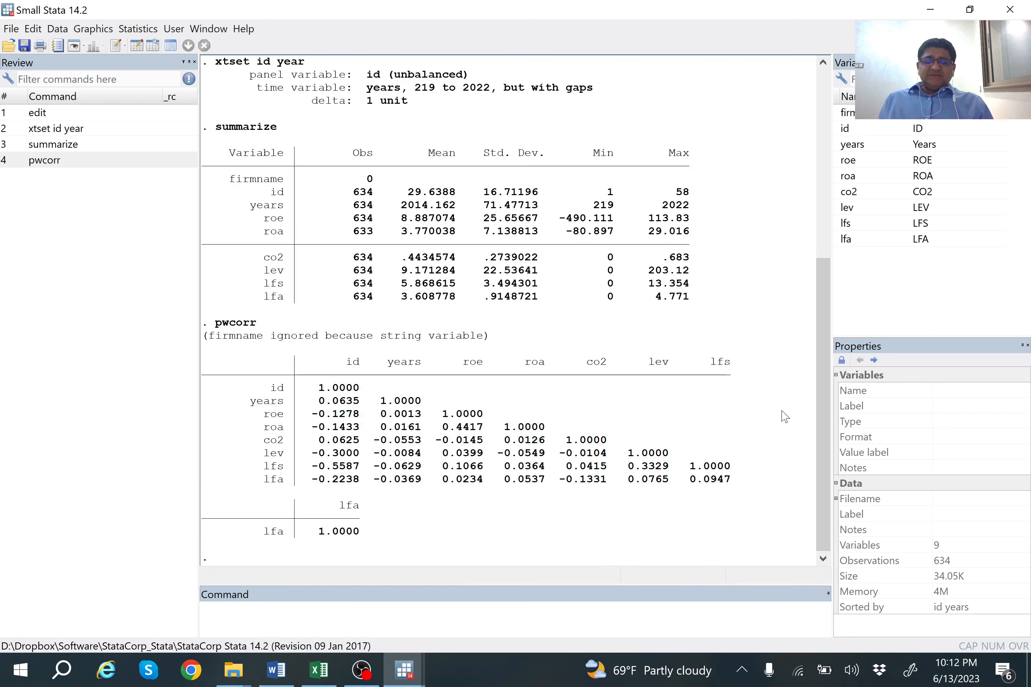
left_click(383, 619)
type("re")
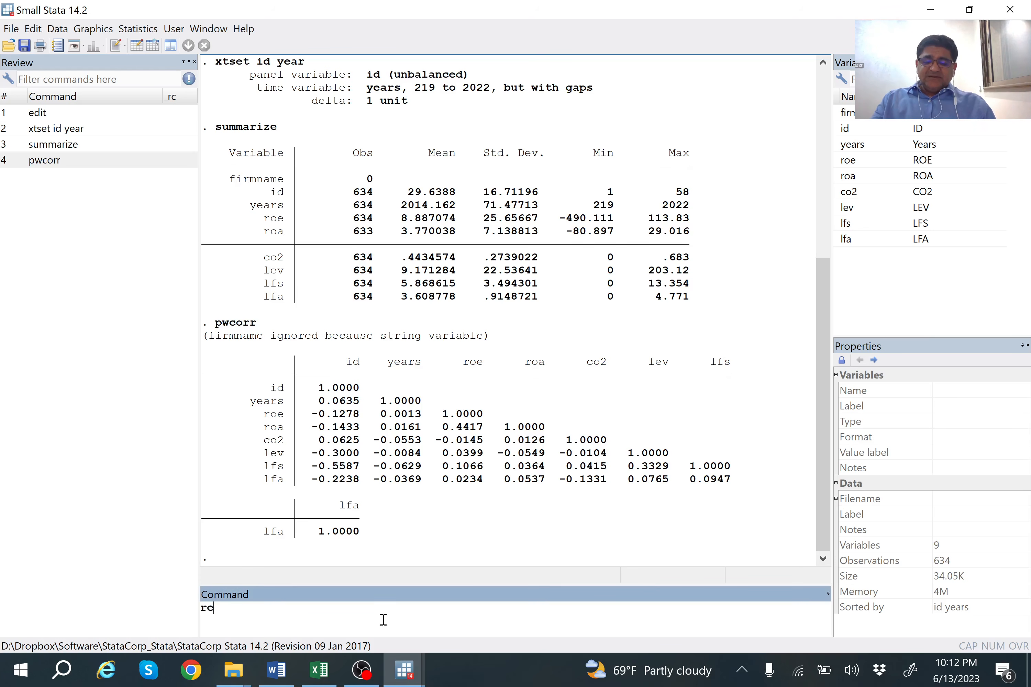
type("g")
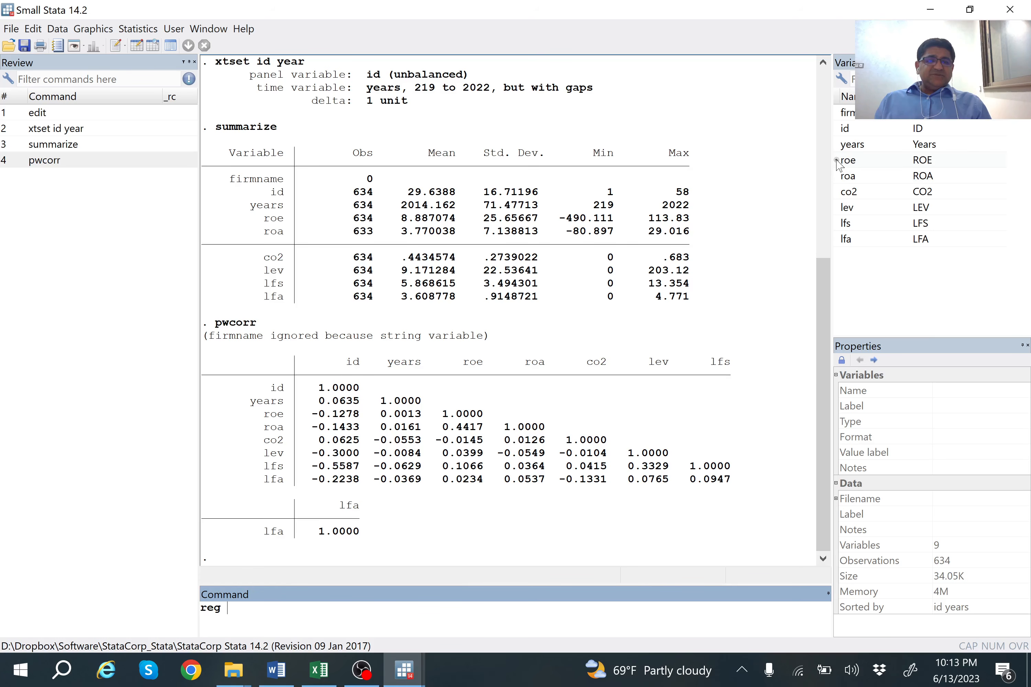
left_click(842, 162)
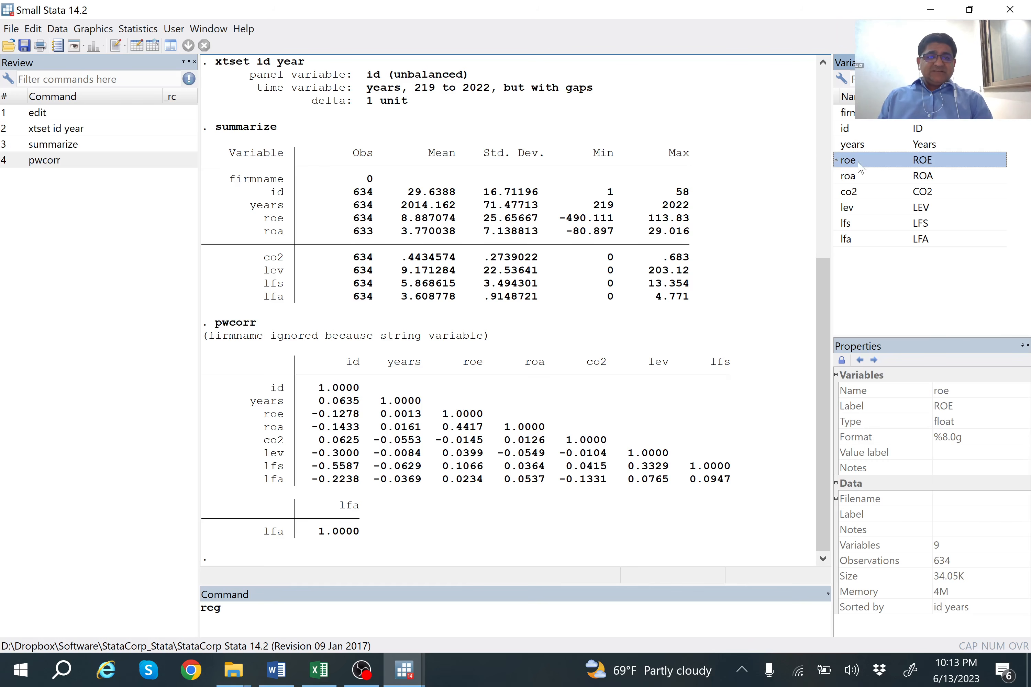
double_click(837, 164)
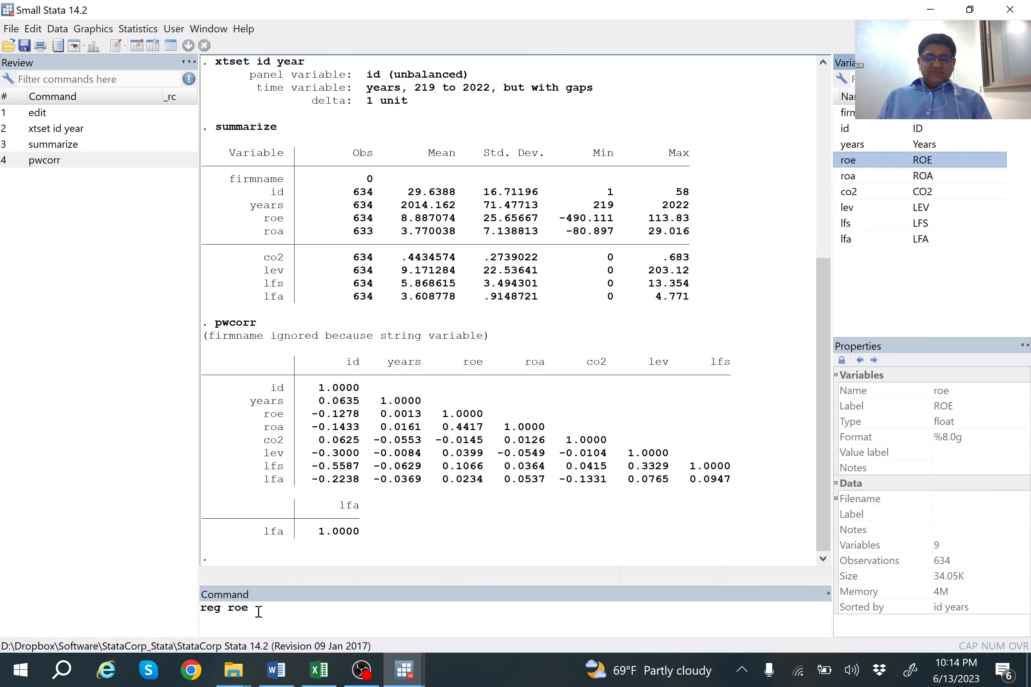
Add co2, lev, lfs and lfa as regressors and run "reg roe co2 lev lfs lfa"
double_click(836, 194)
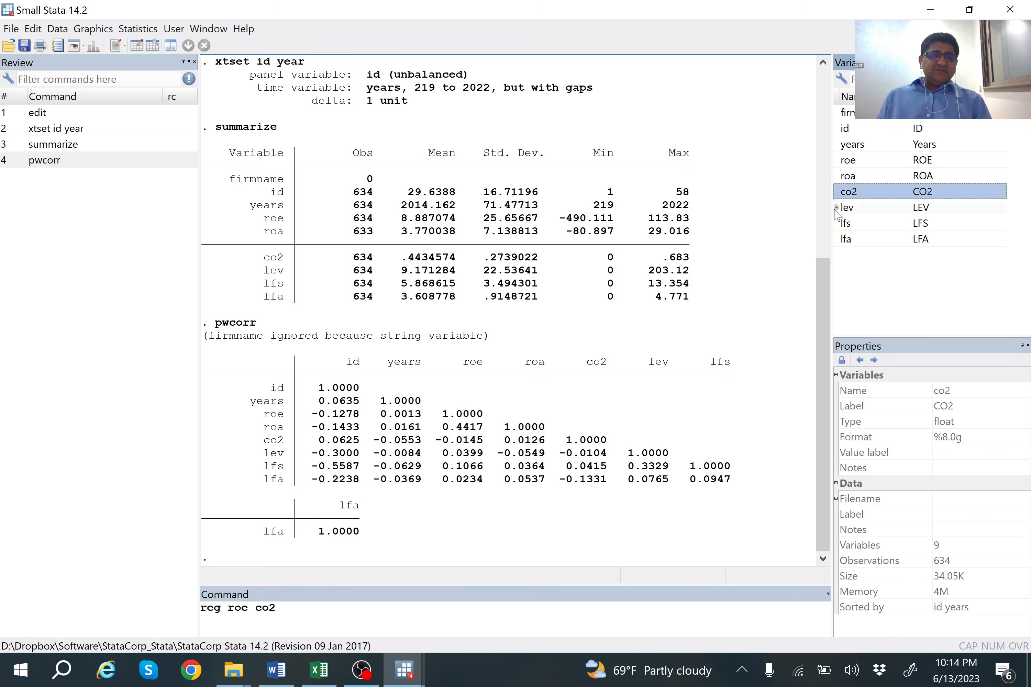
double_click(838, 208)
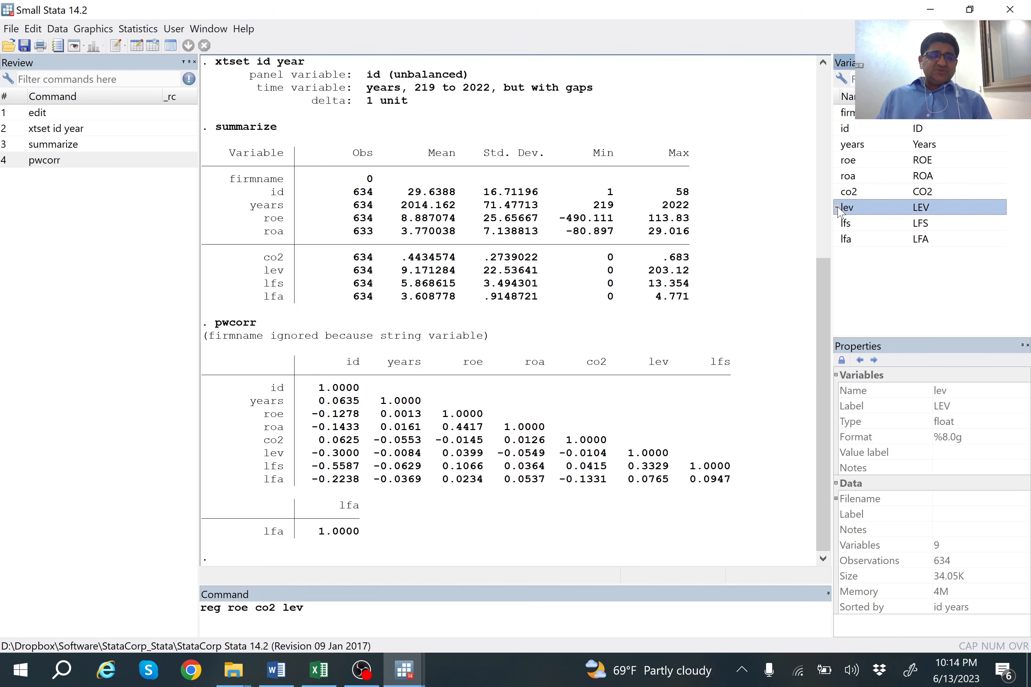
double_click(841, 224)
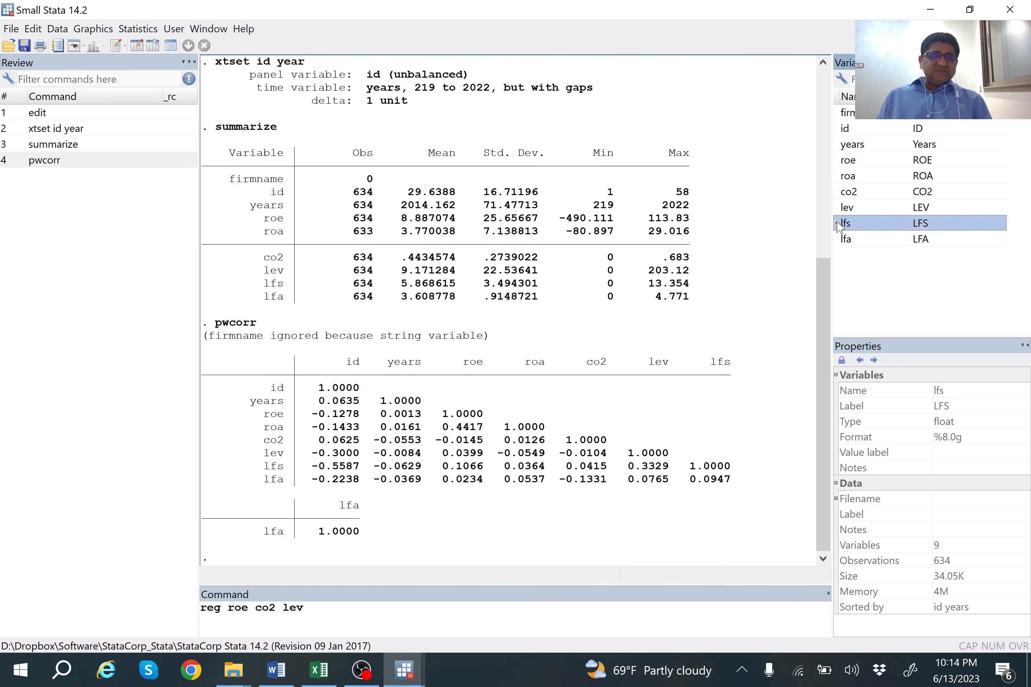
double_click(839, 240)
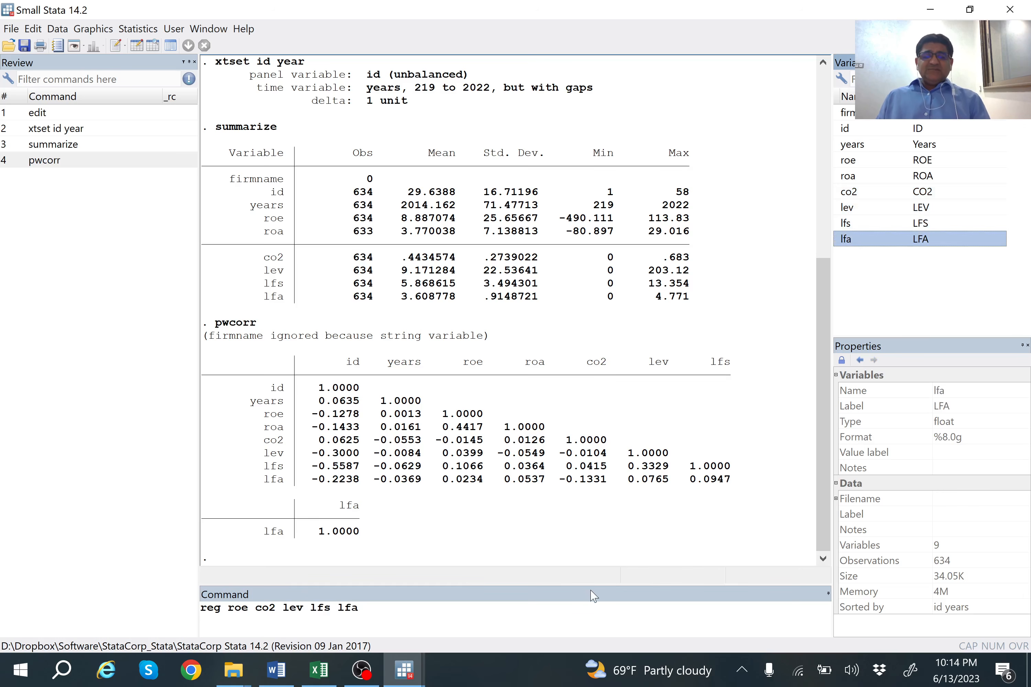
left_click(469, 608)
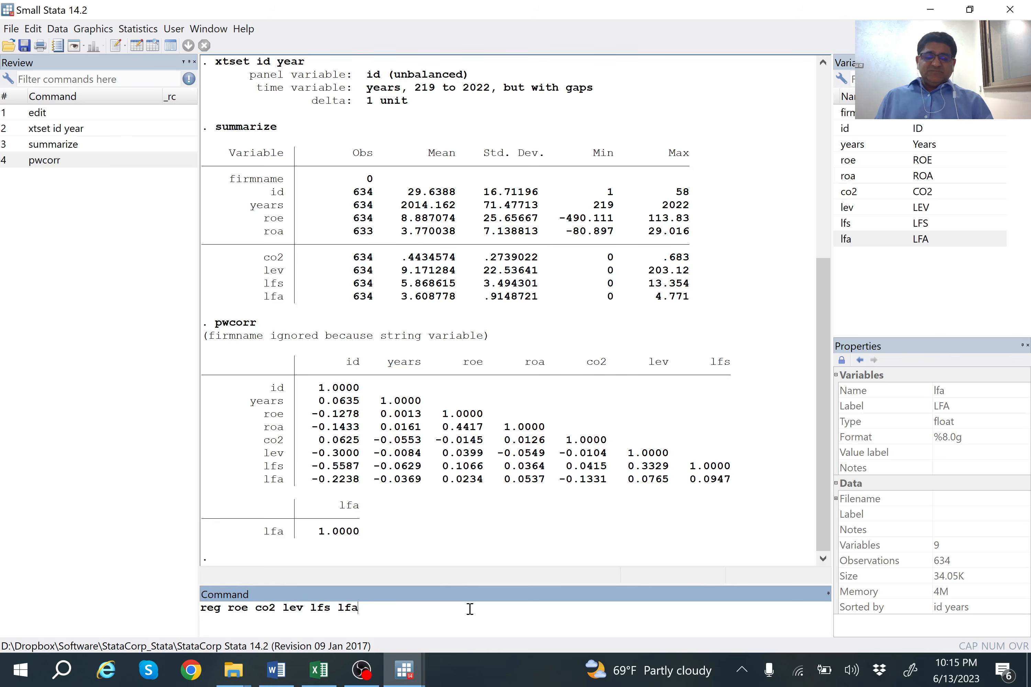
key("Return")
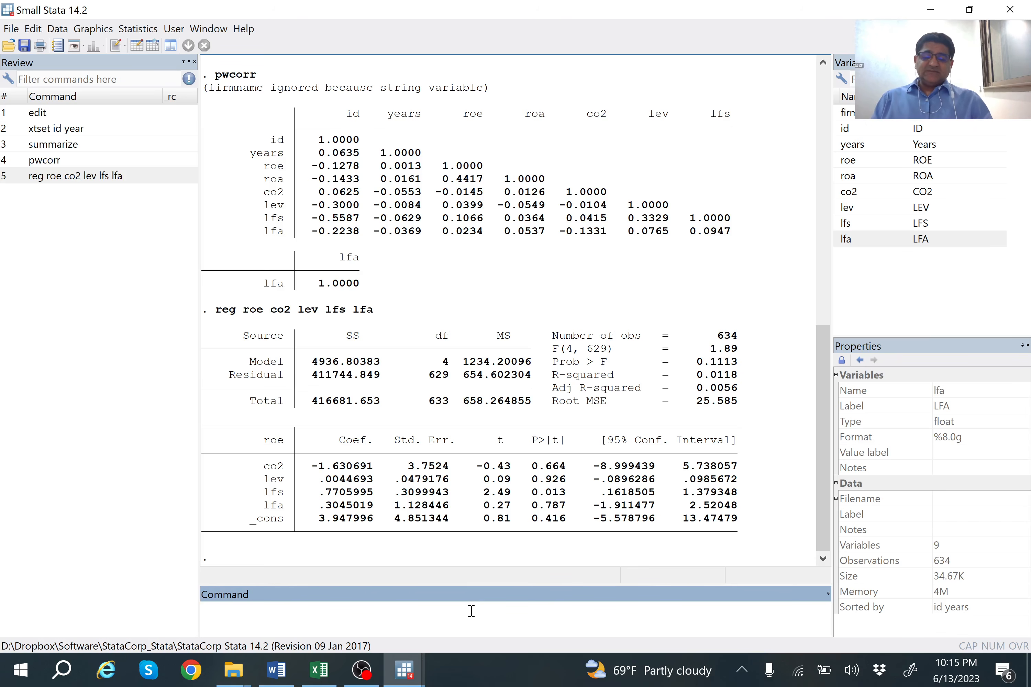
Run "vif" and select its output table from the Variable header through the co2 row
type("vif")
key("Return")
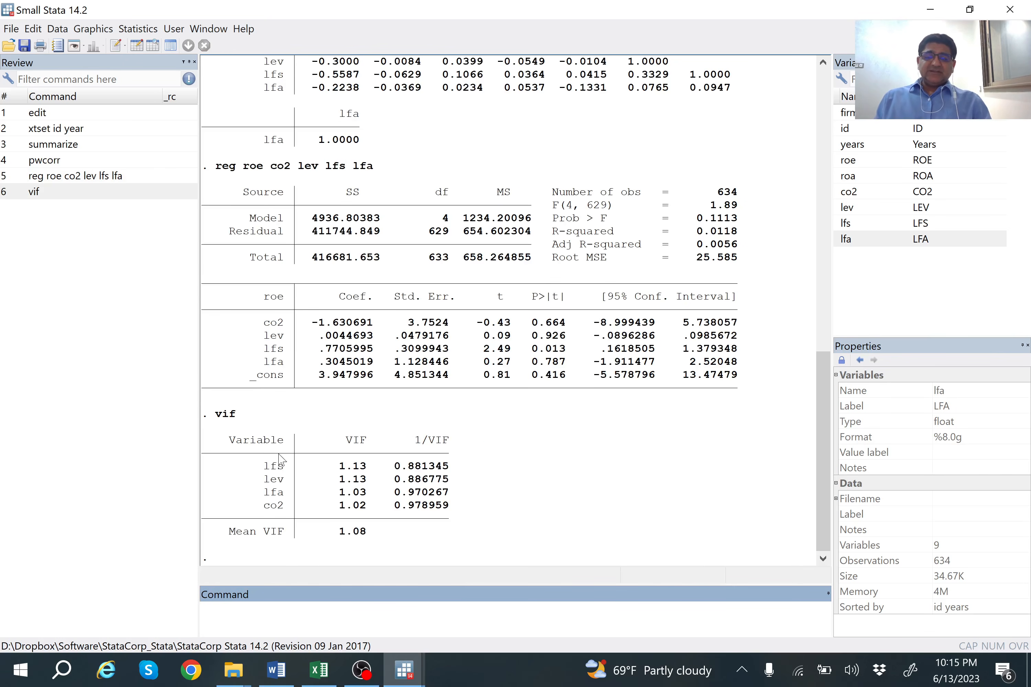
left_click_drag(250, 440, 422, 499)
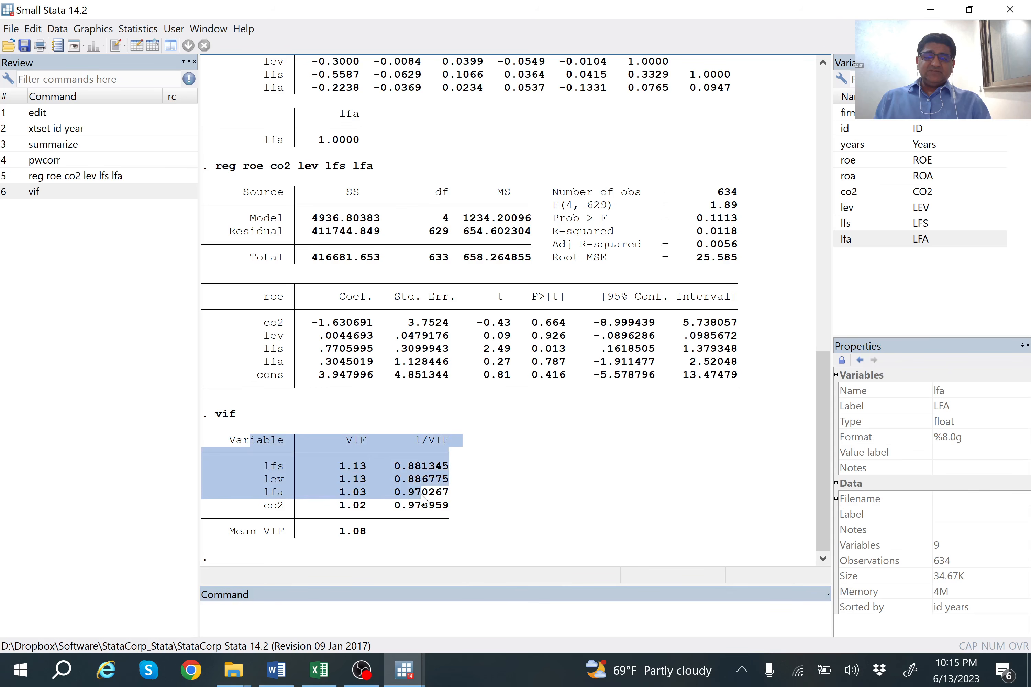
left_click(228, 442)
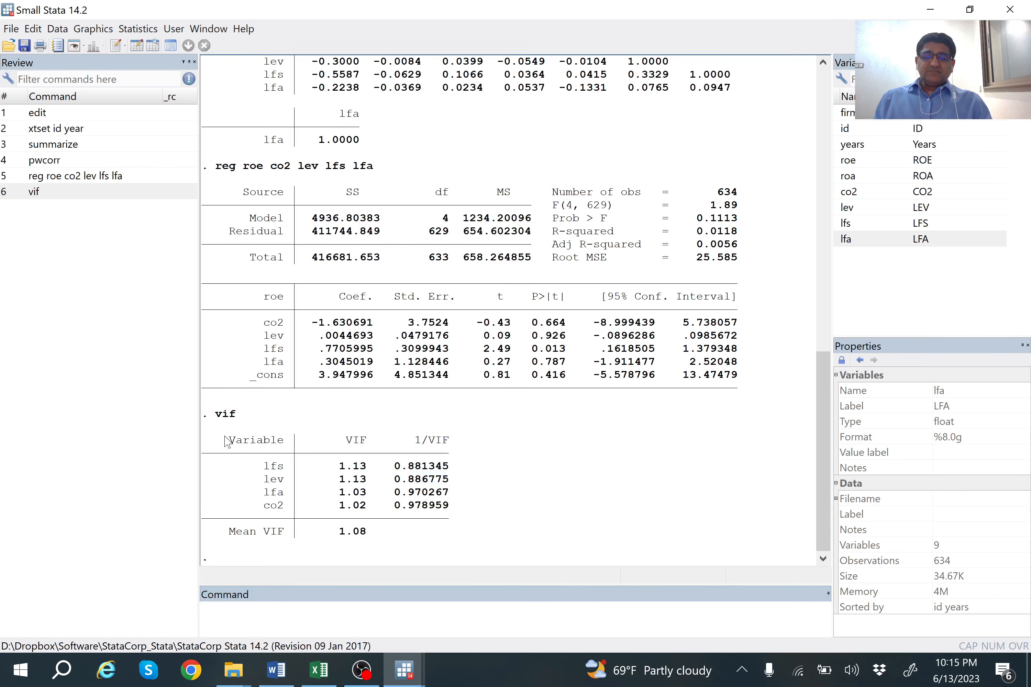
left_click_drag(226, 441, 452, 519)
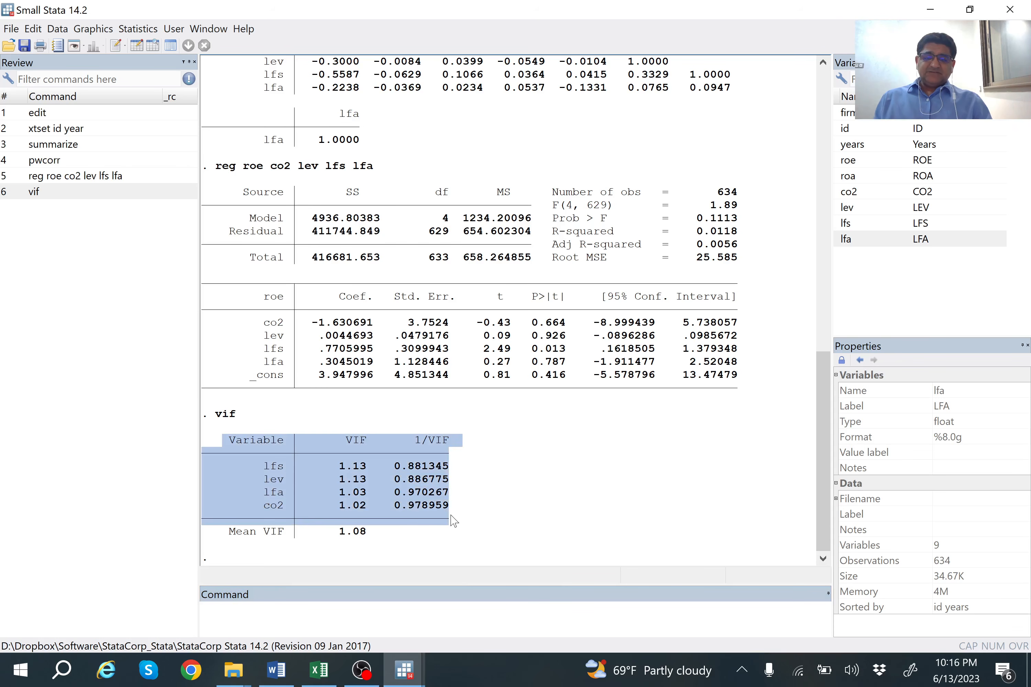
Switch to the Excel workbook and enter the heading "VIF" in cell B28 of the Results sheet
left_click(319, 670)
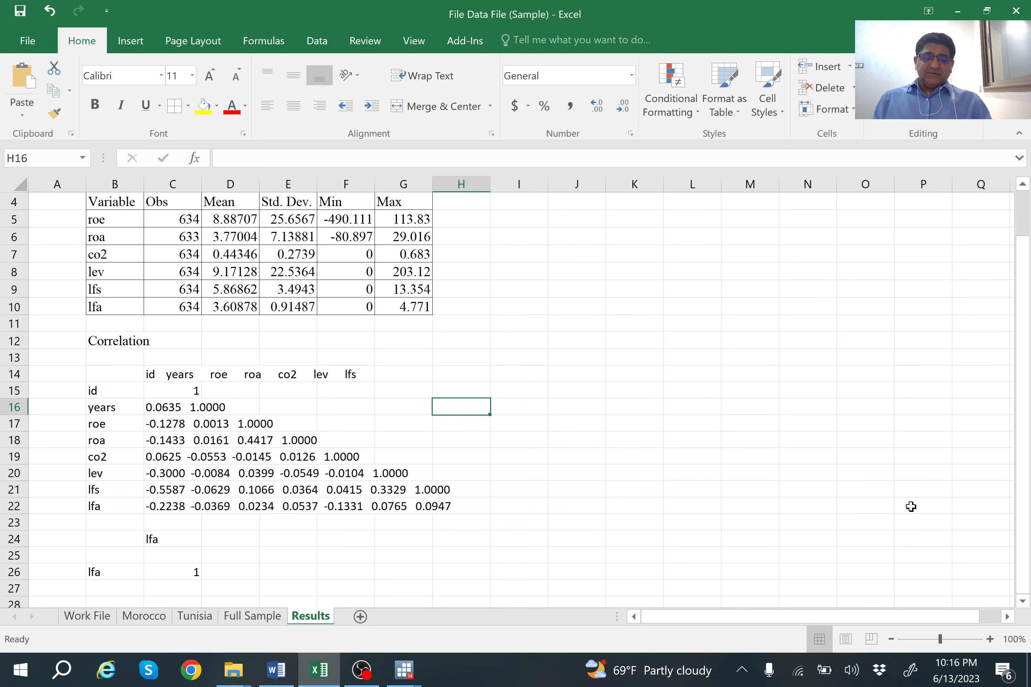
left_click(1023, 590)
left_click(1023, 602)
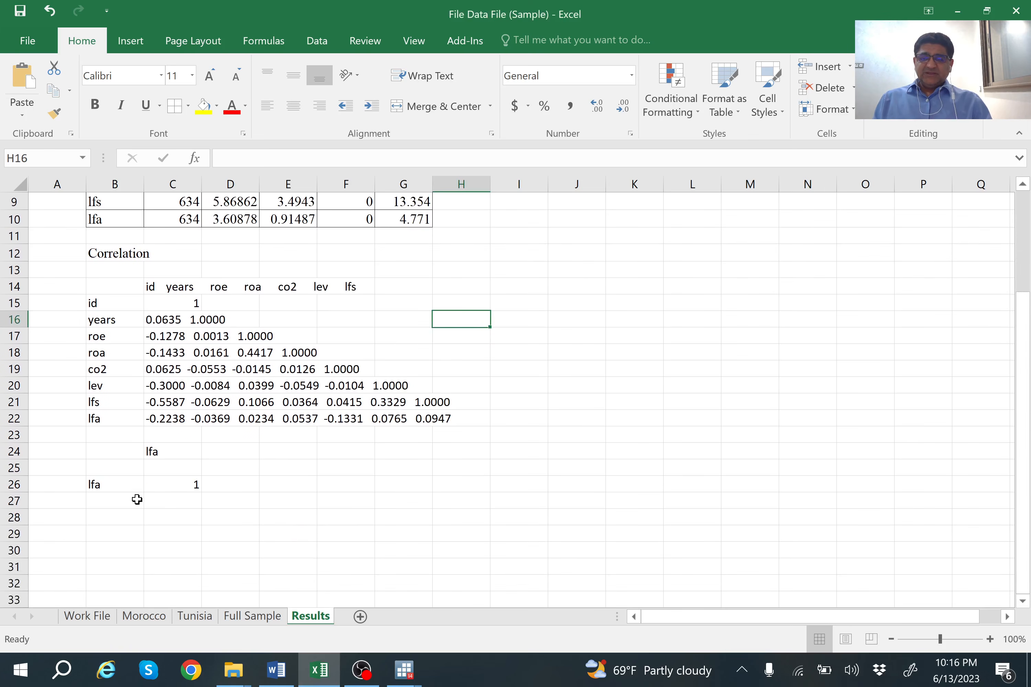
left_click(115, 520)
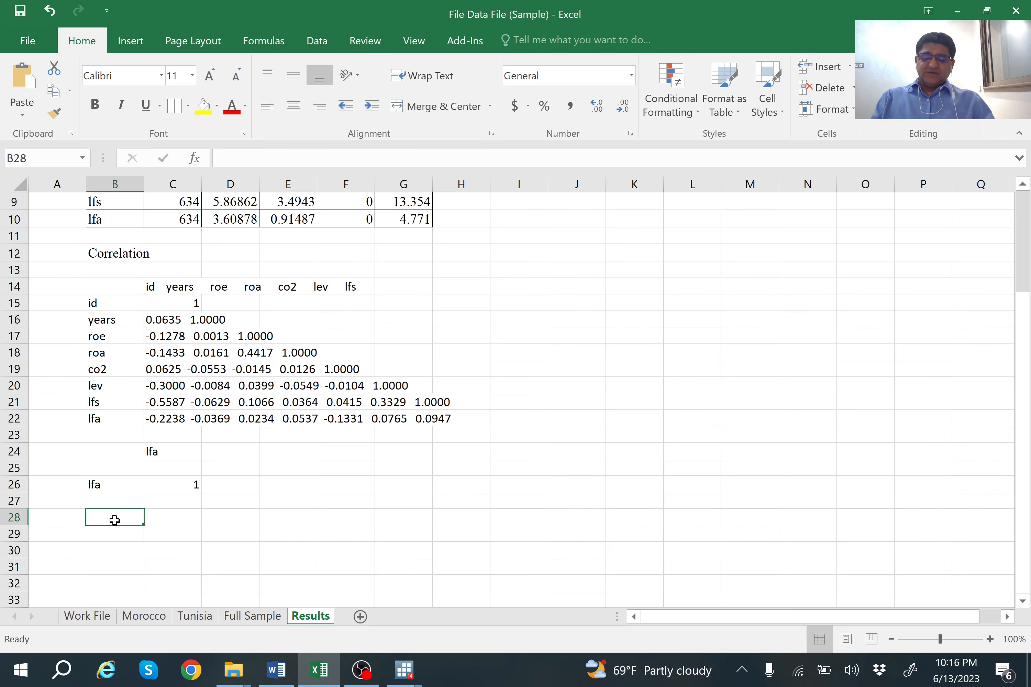
type("VIF")
key("Return")
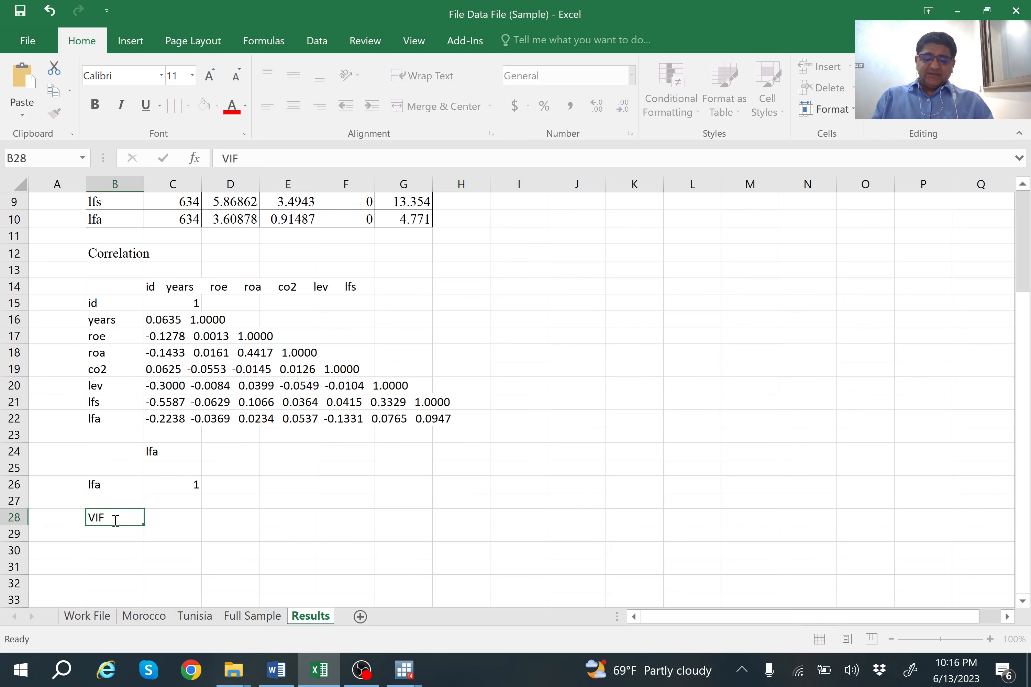
Switch to the main Stata window and copy the selected VIF output as a table
right_click(129, 533)
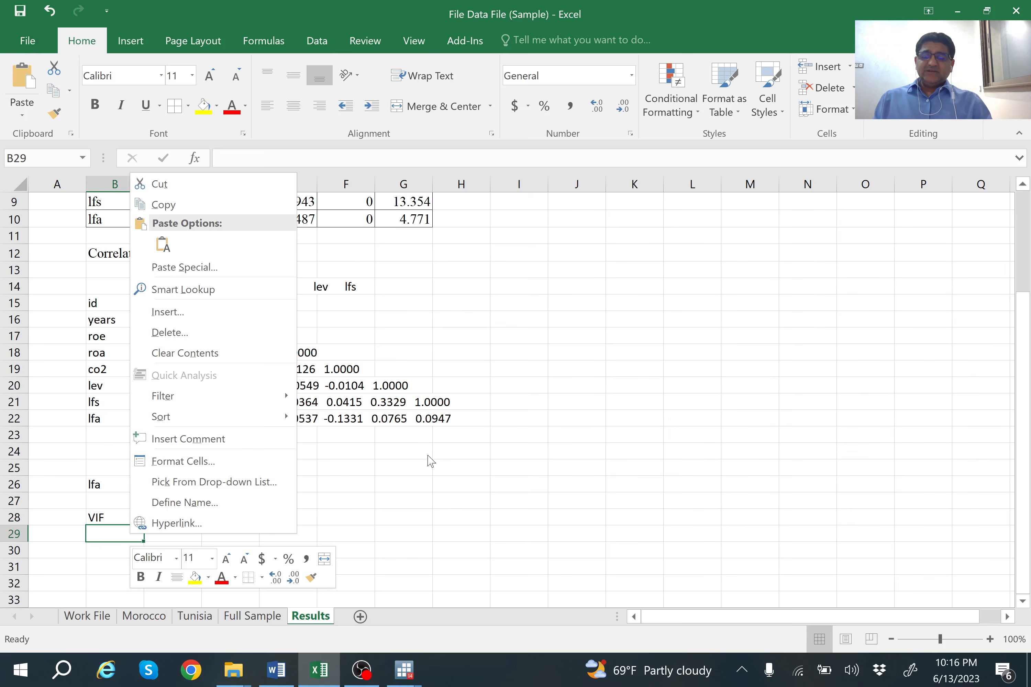
left_click(403, 670)
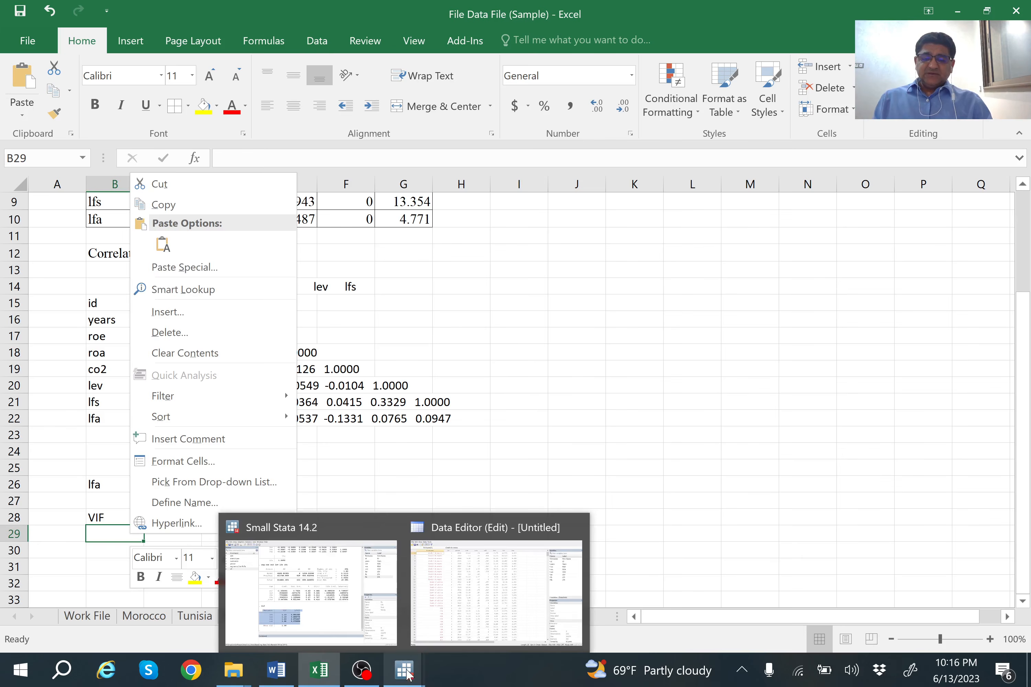
left_click(284, 623)
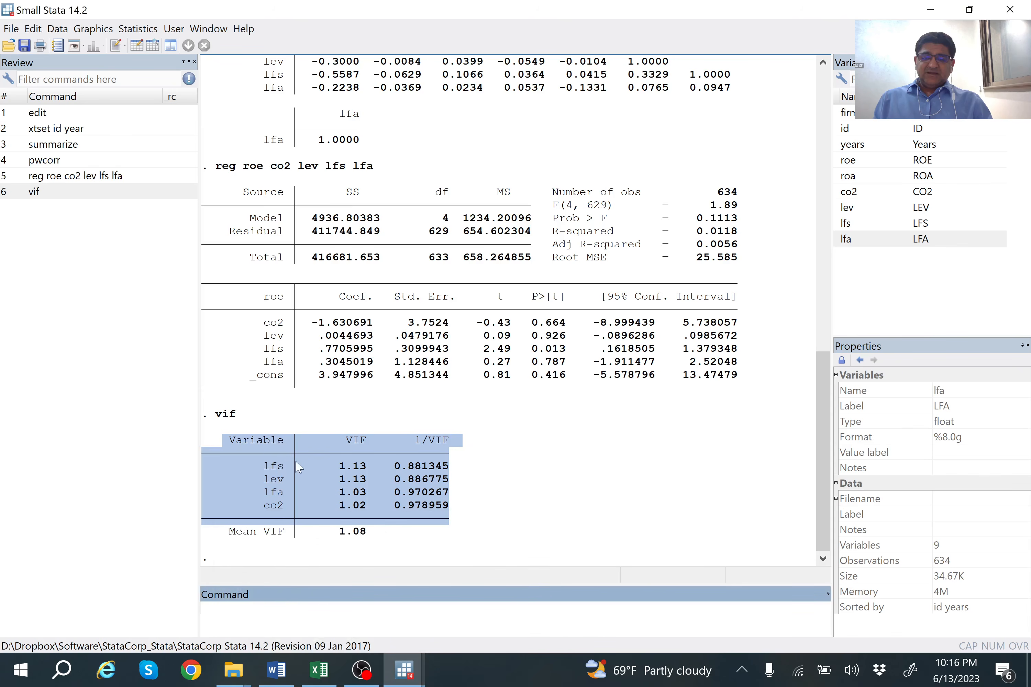
right_click(271, 443)
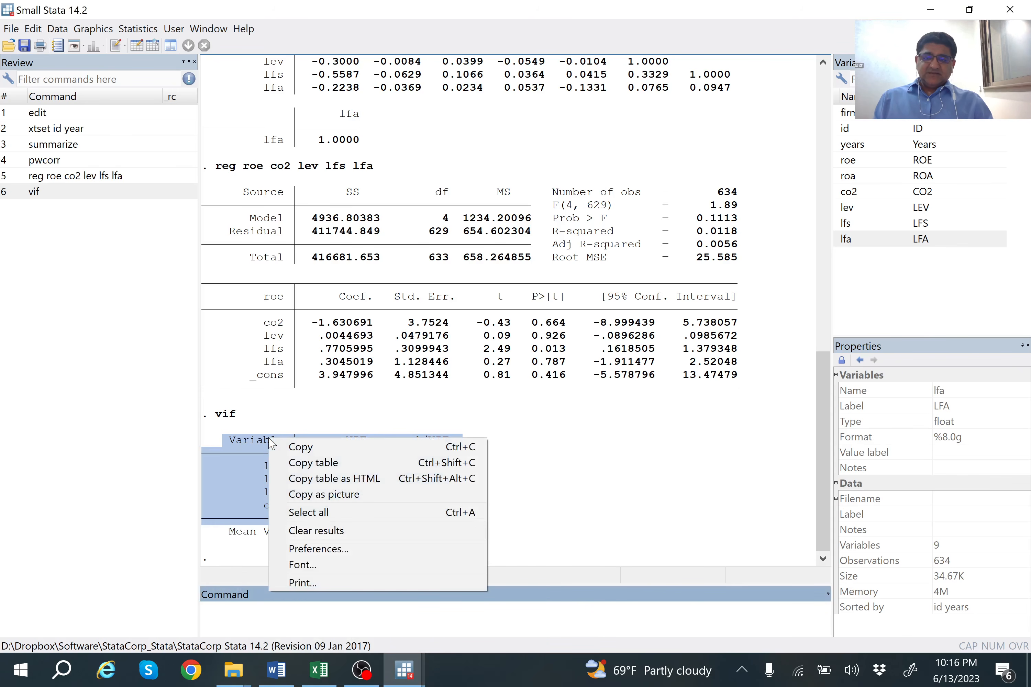
left_click(309, 463)
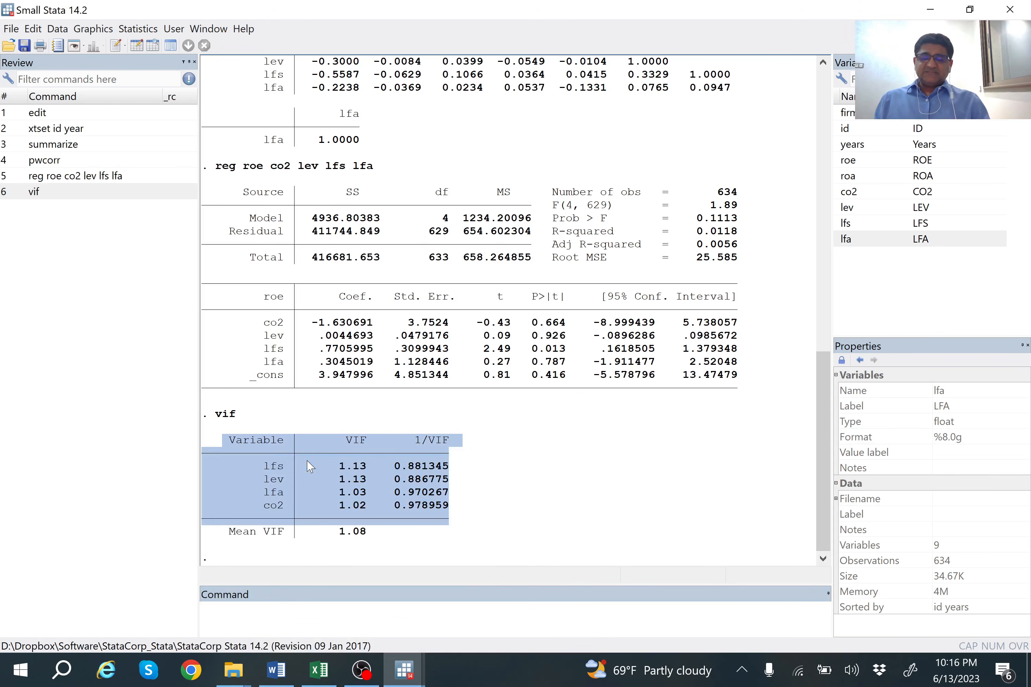
Switch to the Excel workbook and paste the VIF table as Text starting at cell B29
left_click(322, 680)
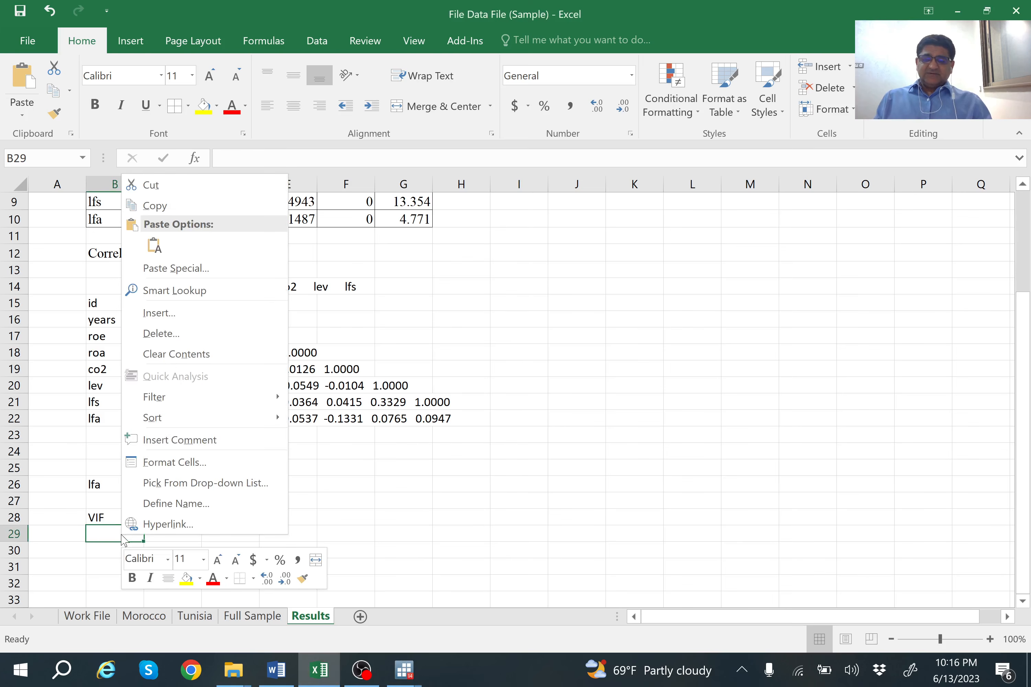
right_click(121, 535)
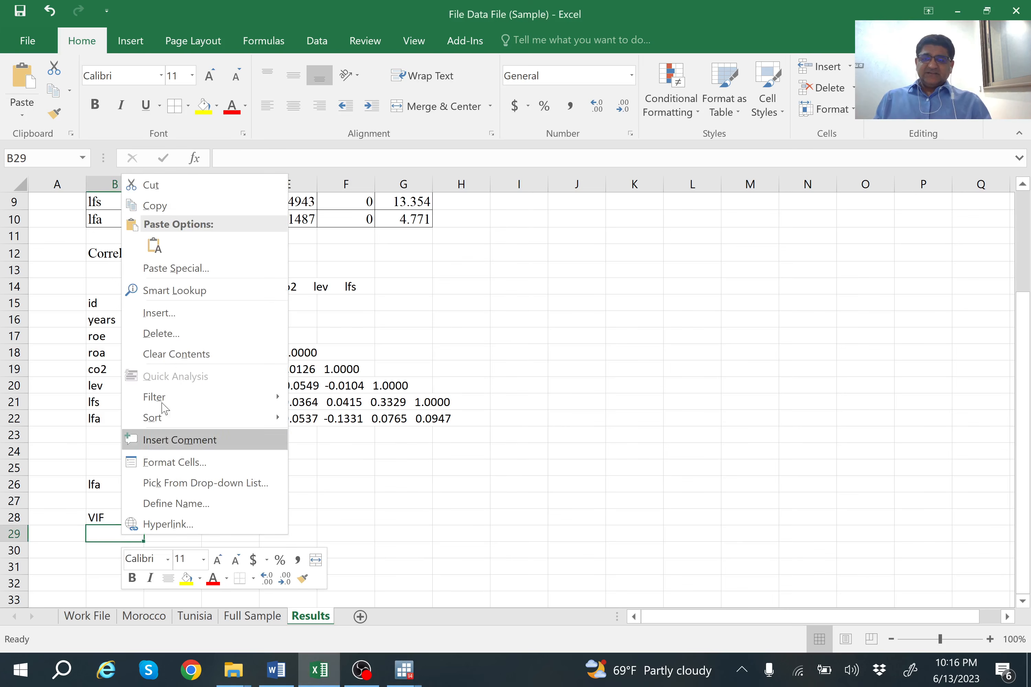
left_click(189, 277)
left_click(93, 160)
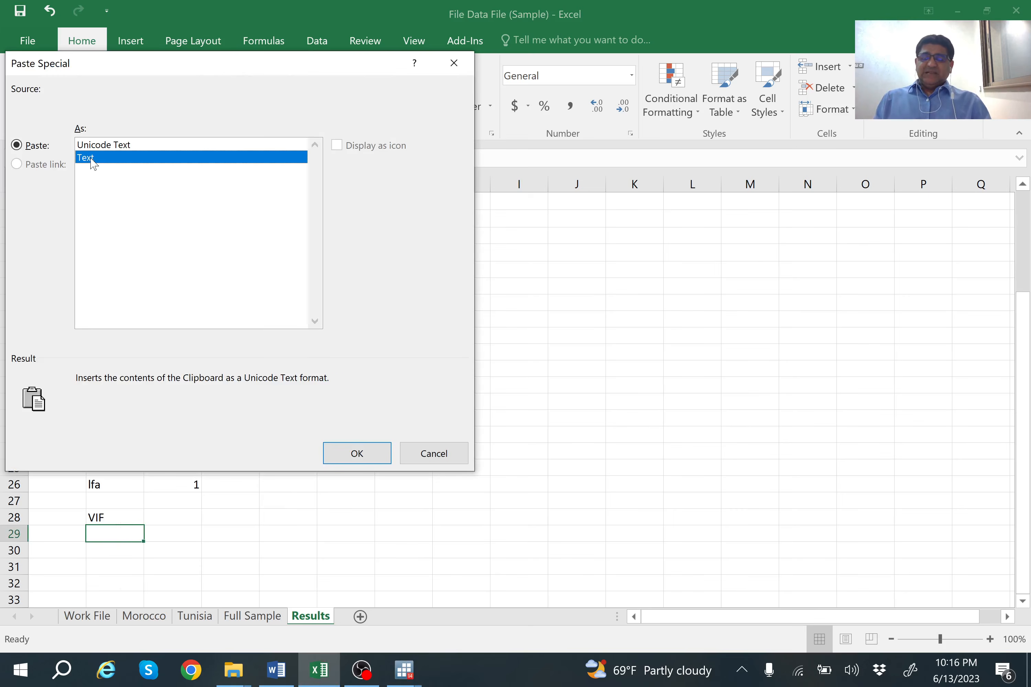
left_click(357, 454)
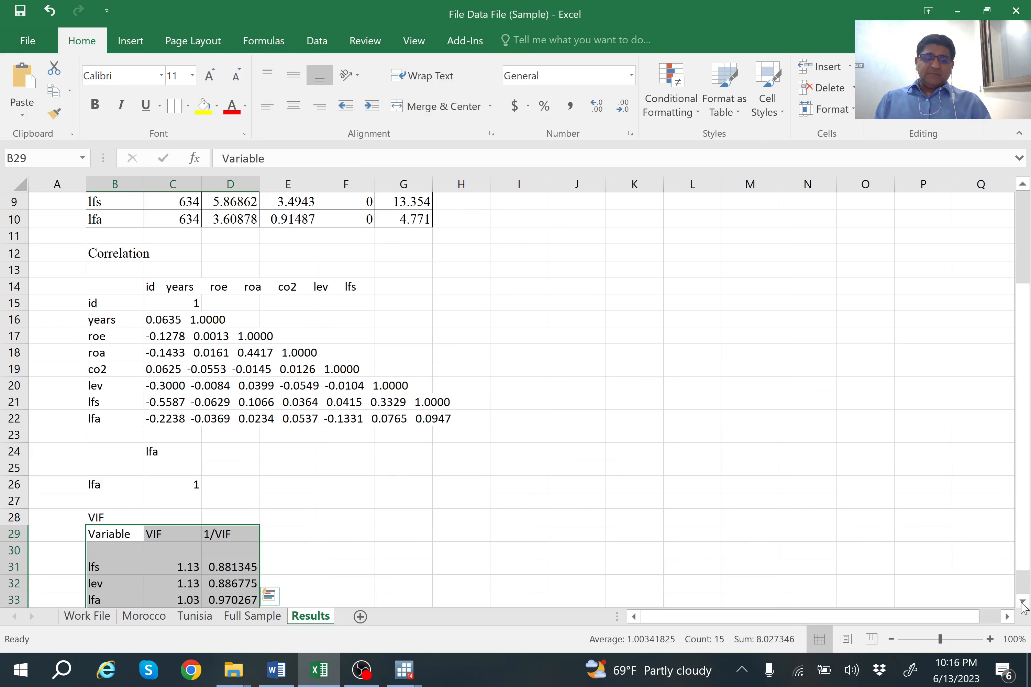
Format the pasted VIF table in 12 pt Times New Roman with borders around all its cells
scroll(1022, 605, "down", 3)
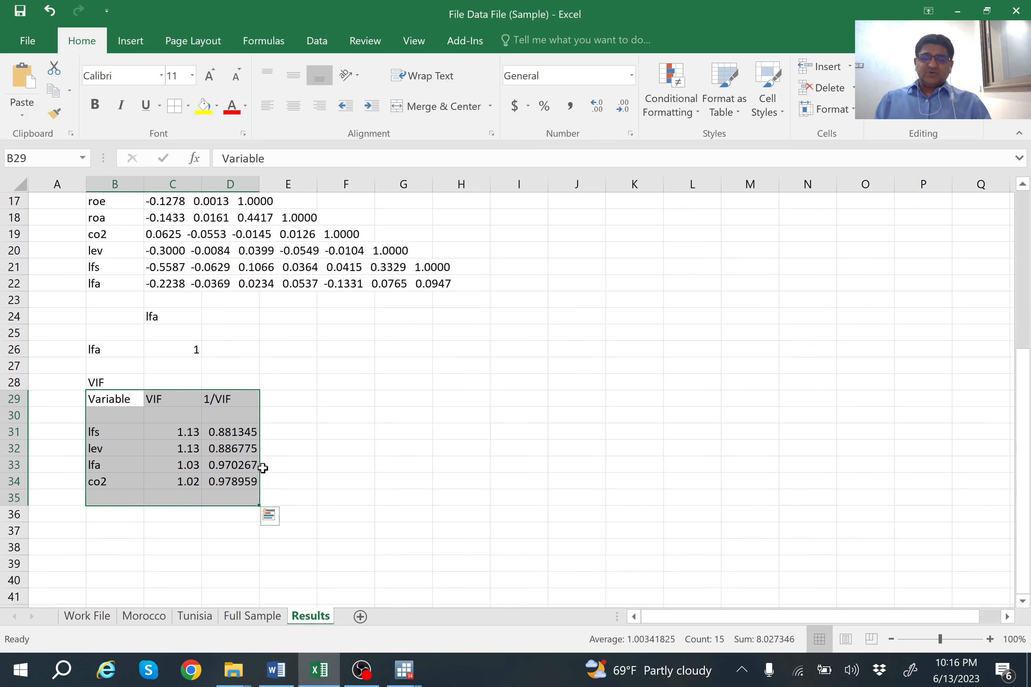
left_click(192, 76)
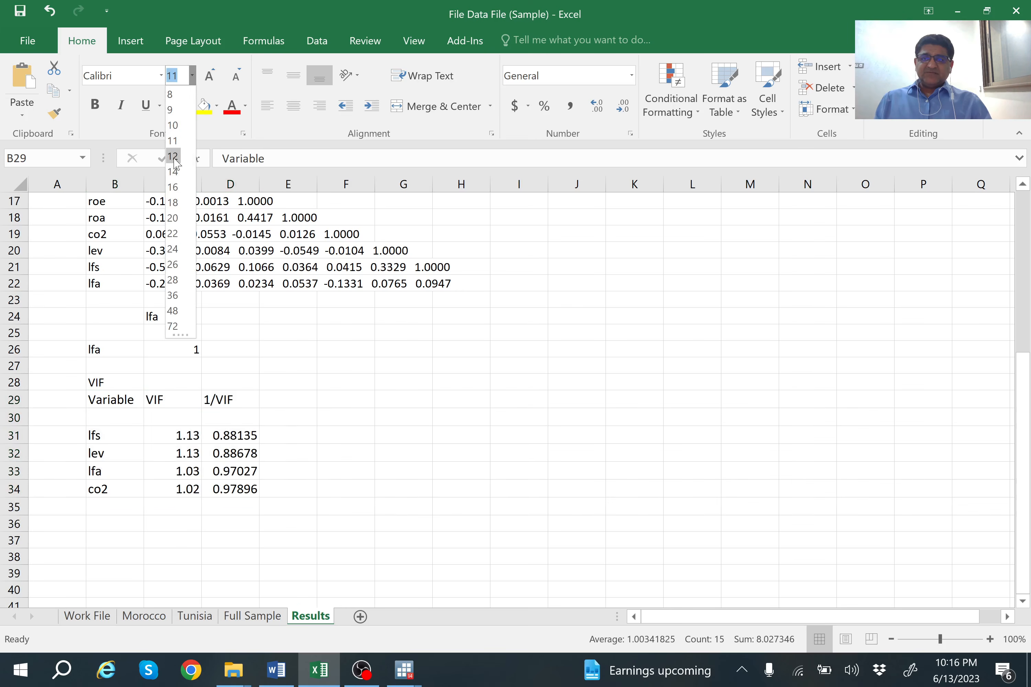
left_click(175, 161)
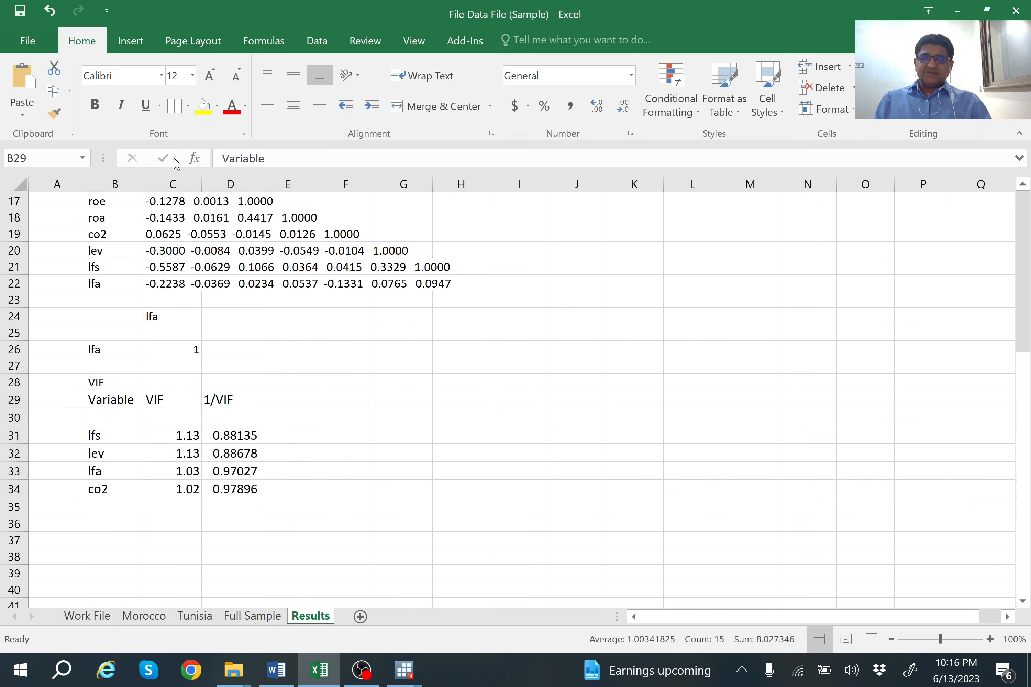
left_click(161, 75)
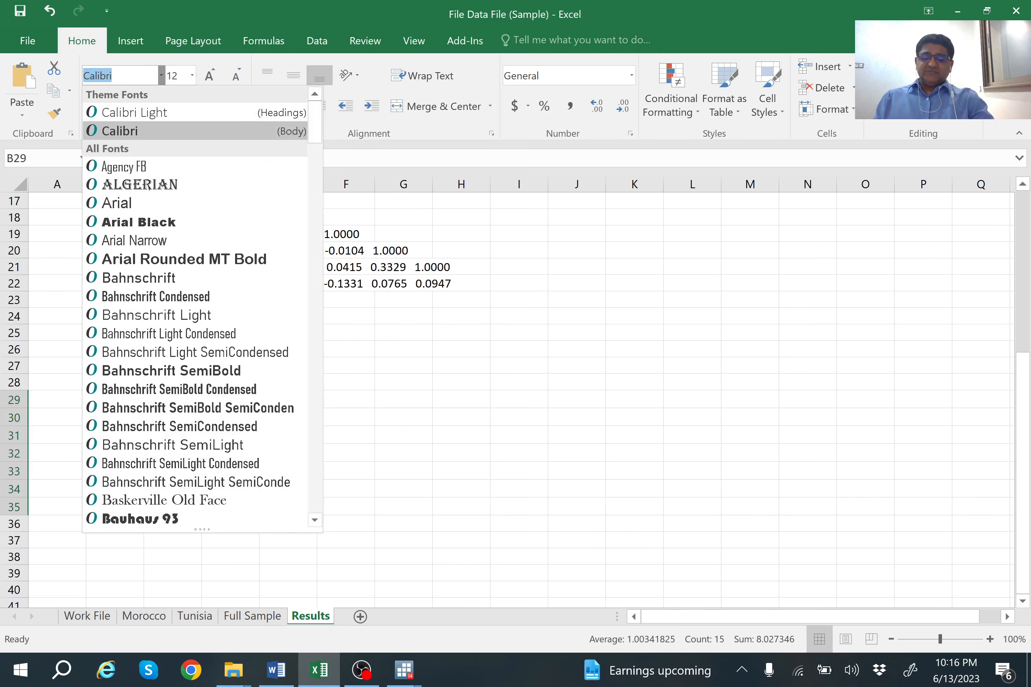
type("Times New Rom")
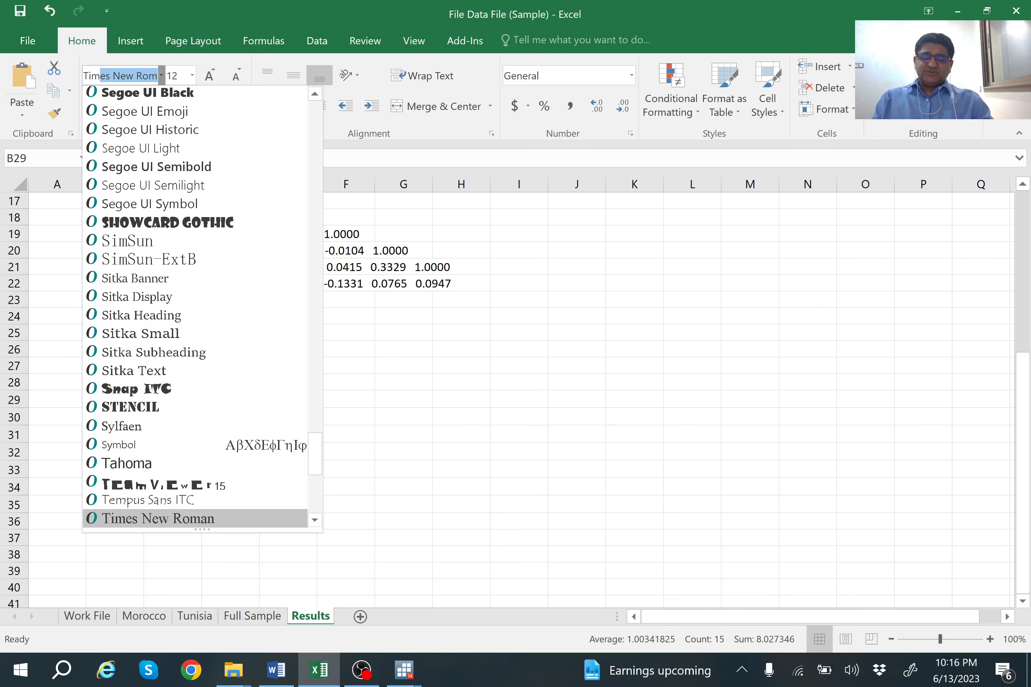
key("Return")
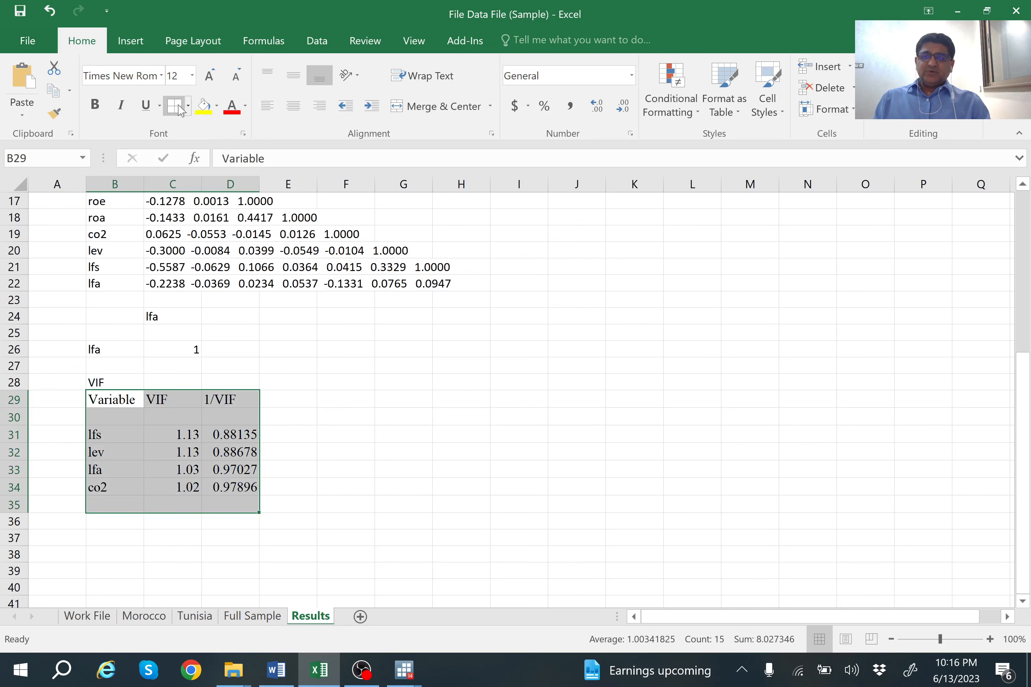
left_click(176, 107)
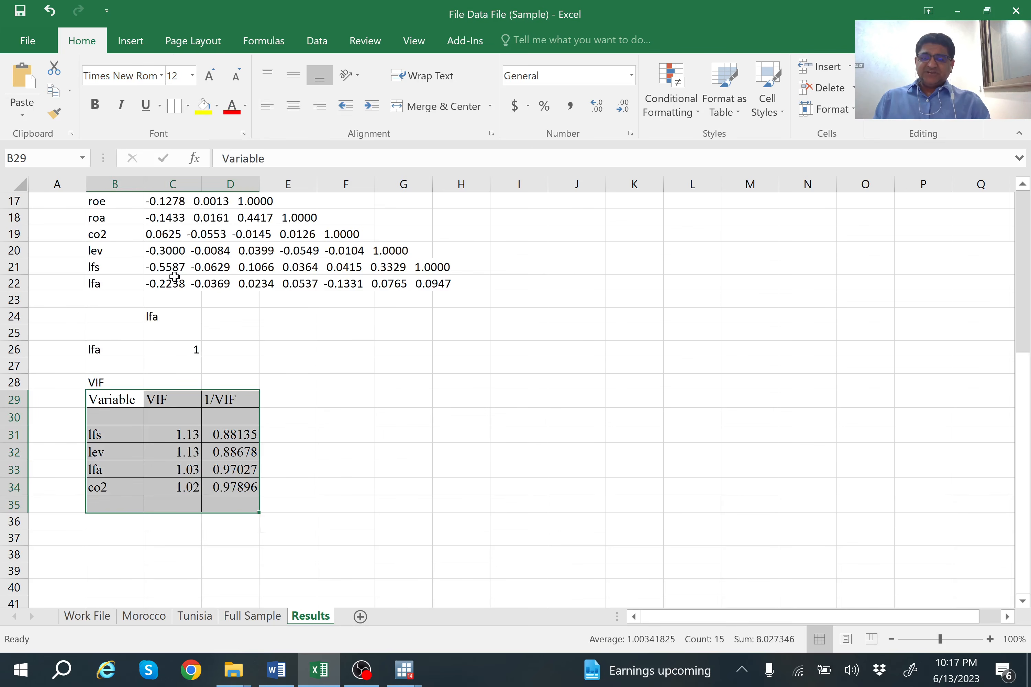
left_click(361, 568)
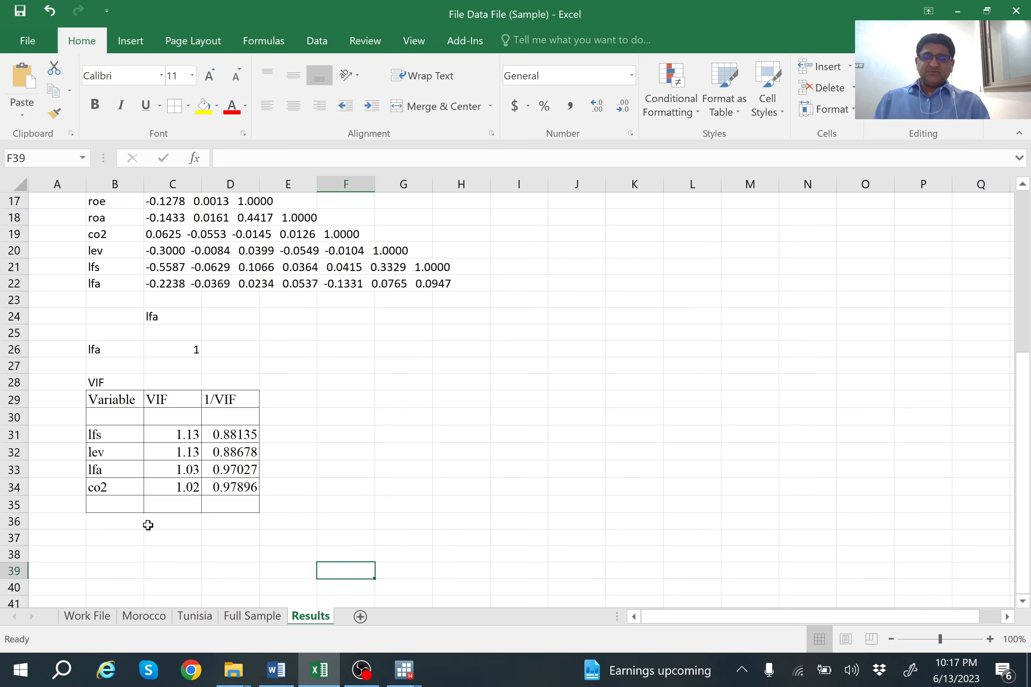
left_click(113, 527)
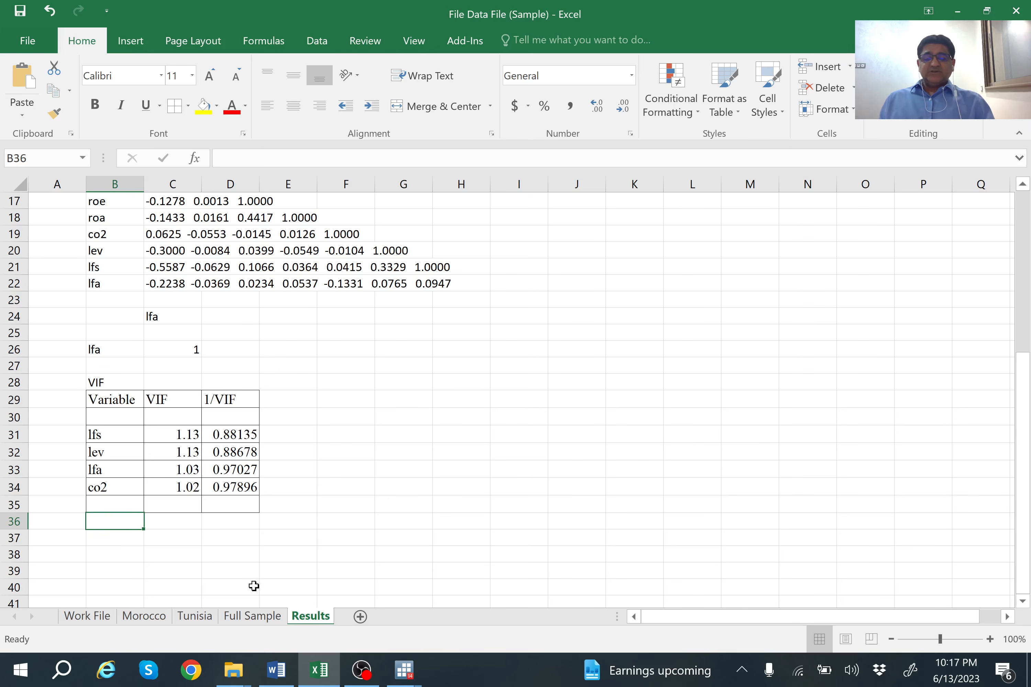
Switch to the Commands document in Word and copy "xtreg DV IDVs CVs, fe" from Step 1 of the static panel regression section
left_click(277, 670)
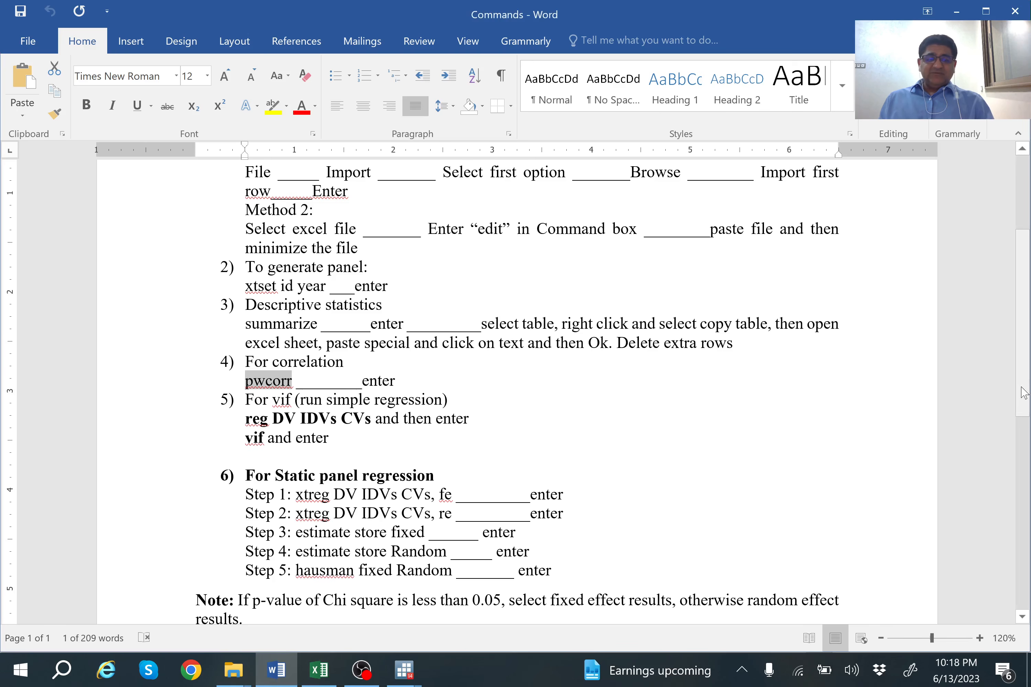
left_click_drag(1024, 394, 1025, 446)
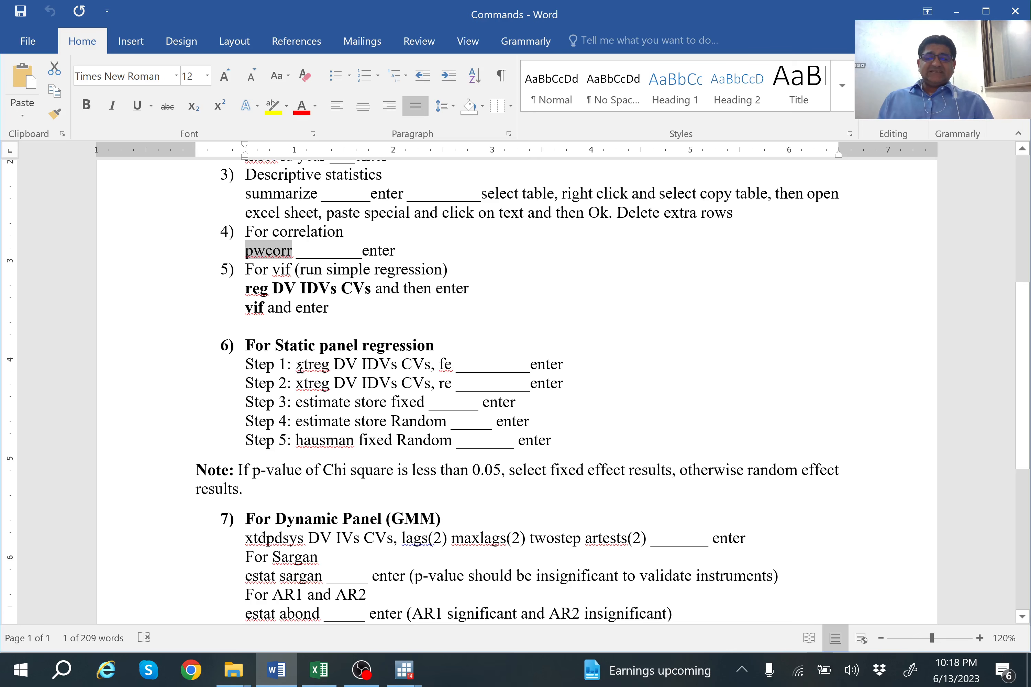
double_click(299, 367)
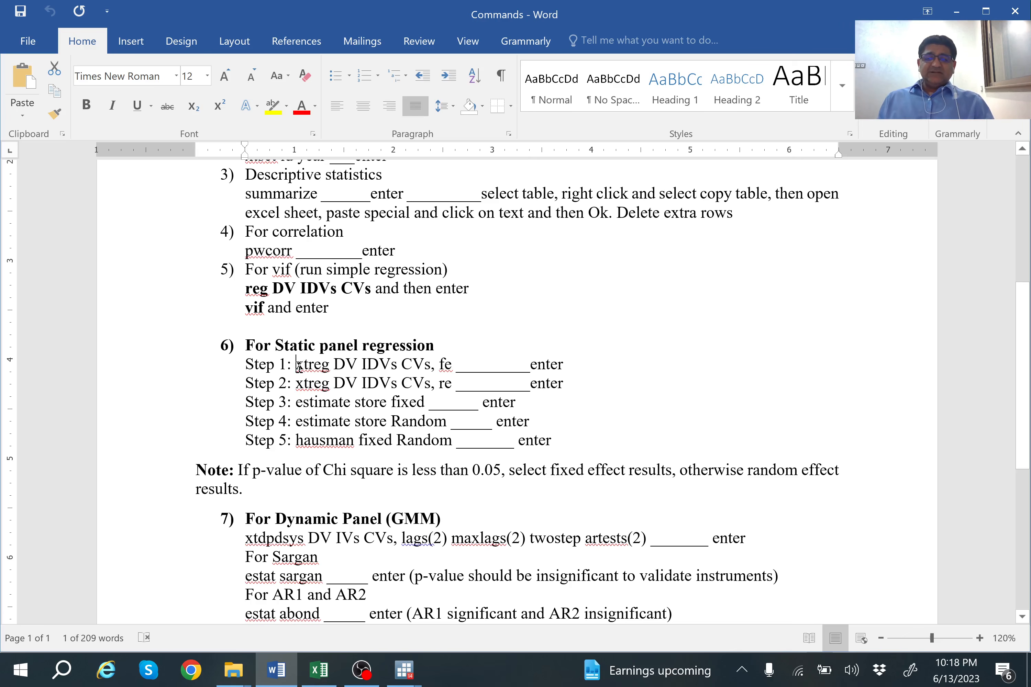
left_click(345, 368)
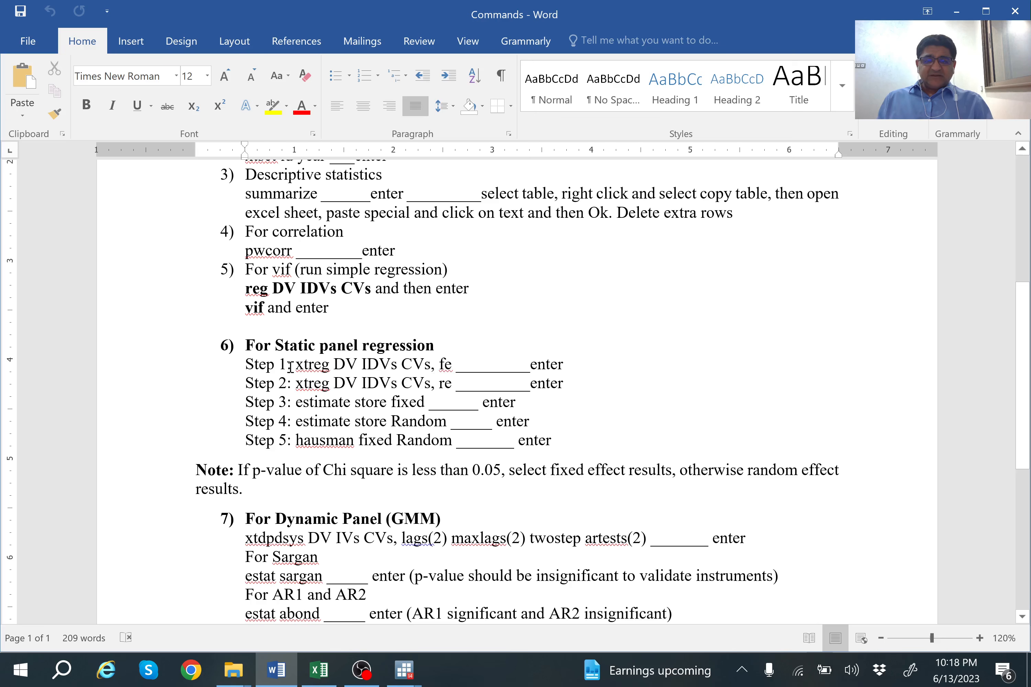
left_click_drag(316, 365, 451, 364)
key("ctrl+c")
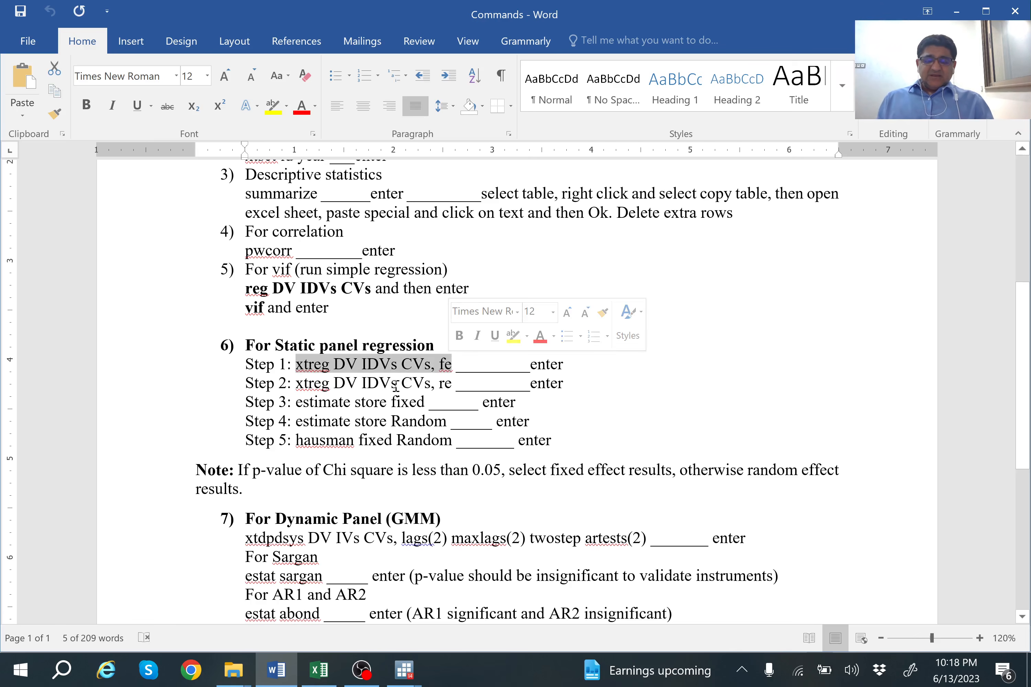
Switch to the main Stata window, paste the xtreg command and remove its "DV IDVs CVs" placeholders
left_click(404, 667)
left_click(342, 598)
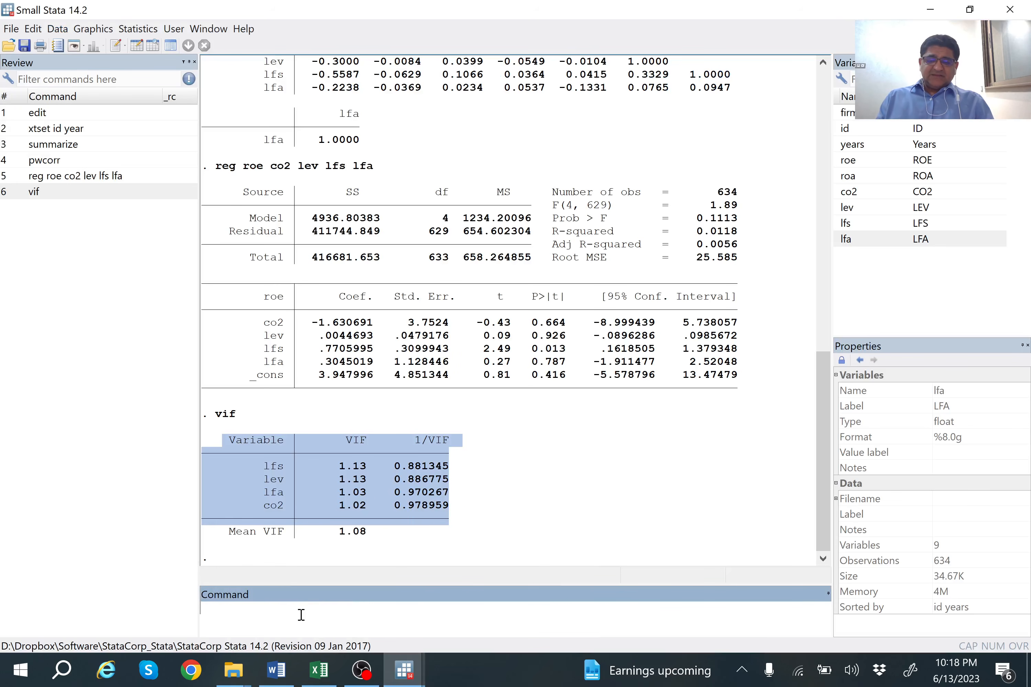
key("ctrl+v")
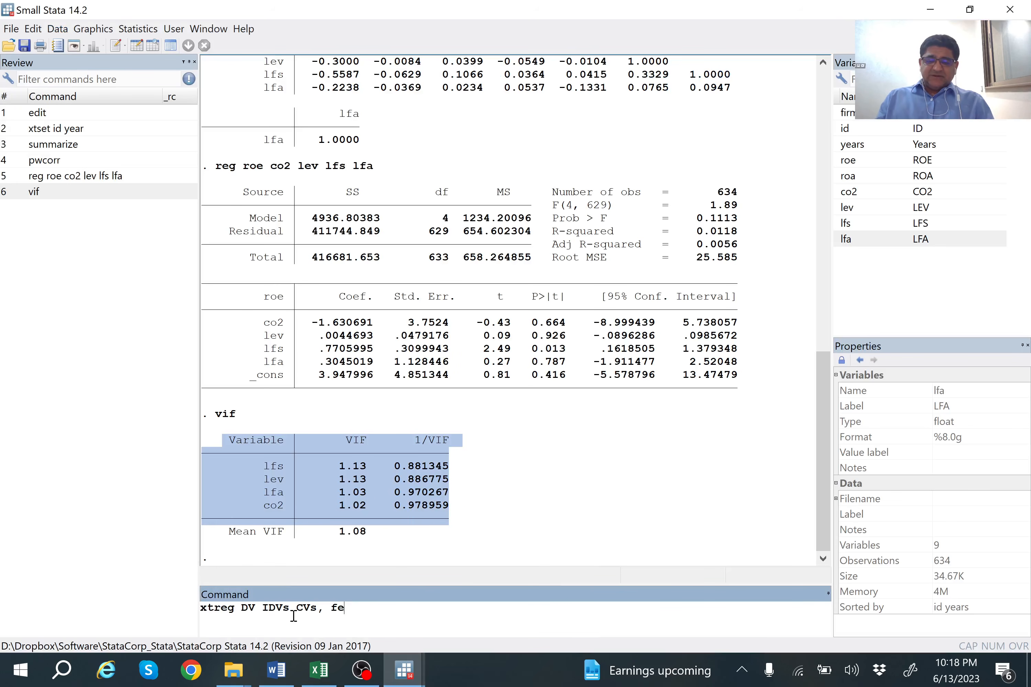
left_click_drag(241, 611, 319, 609)
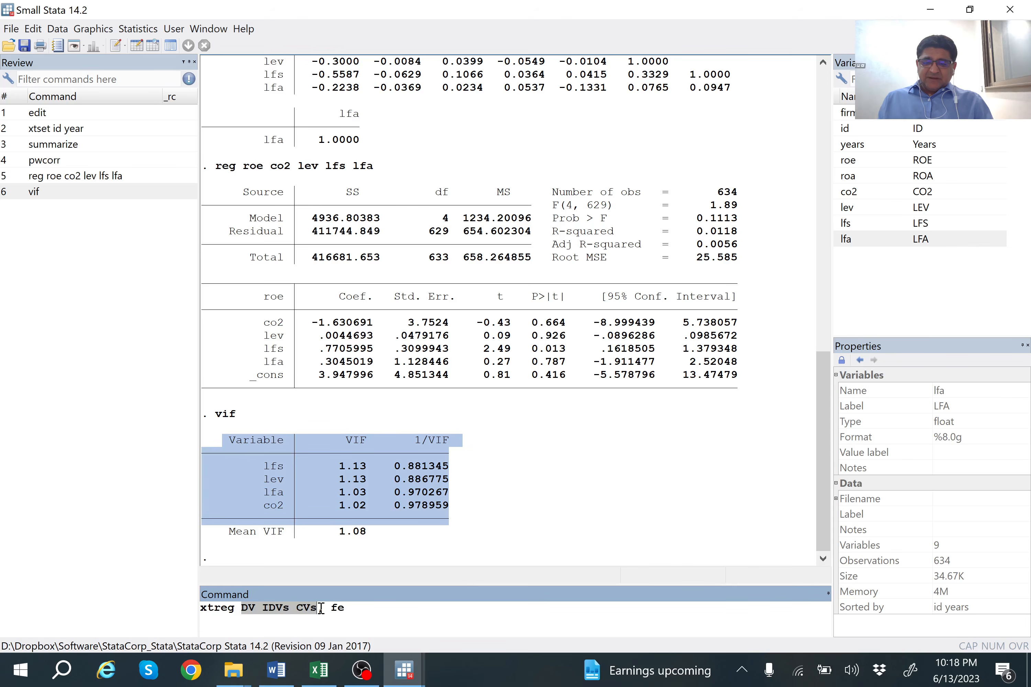
key("BackSpace")
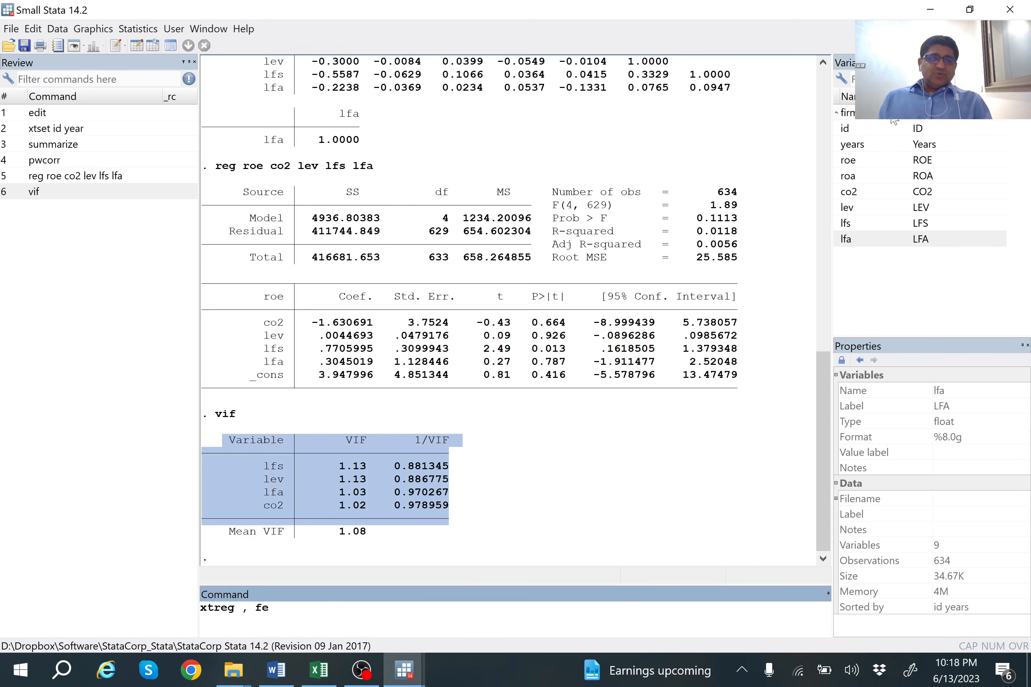
Insert roe as the dependent variable and co2, lev, lfs and lfa as regressors before the comma in the xtreg command
double_click(839, 163)
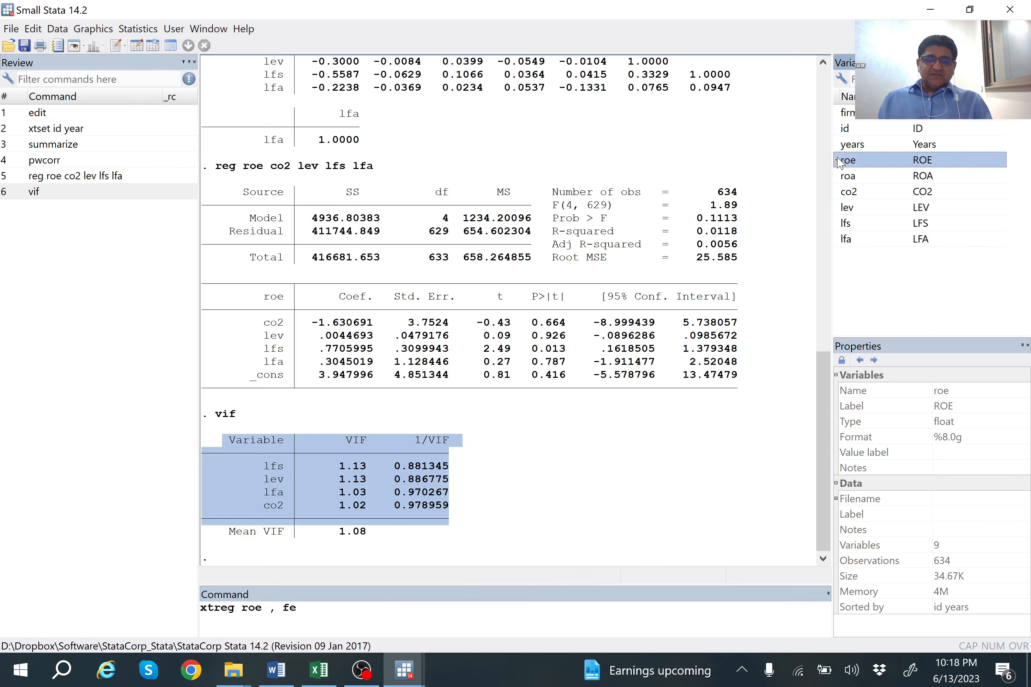
double_click(845, 192)
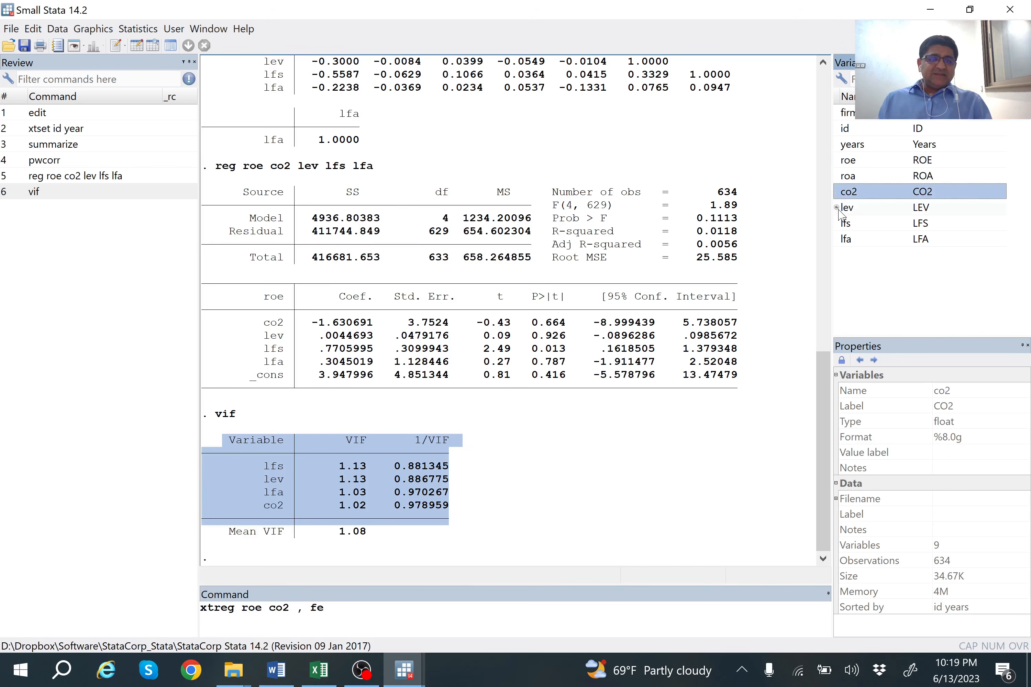
left_click(839, 206)
double_click(838, 208)
double_click(839, 224)
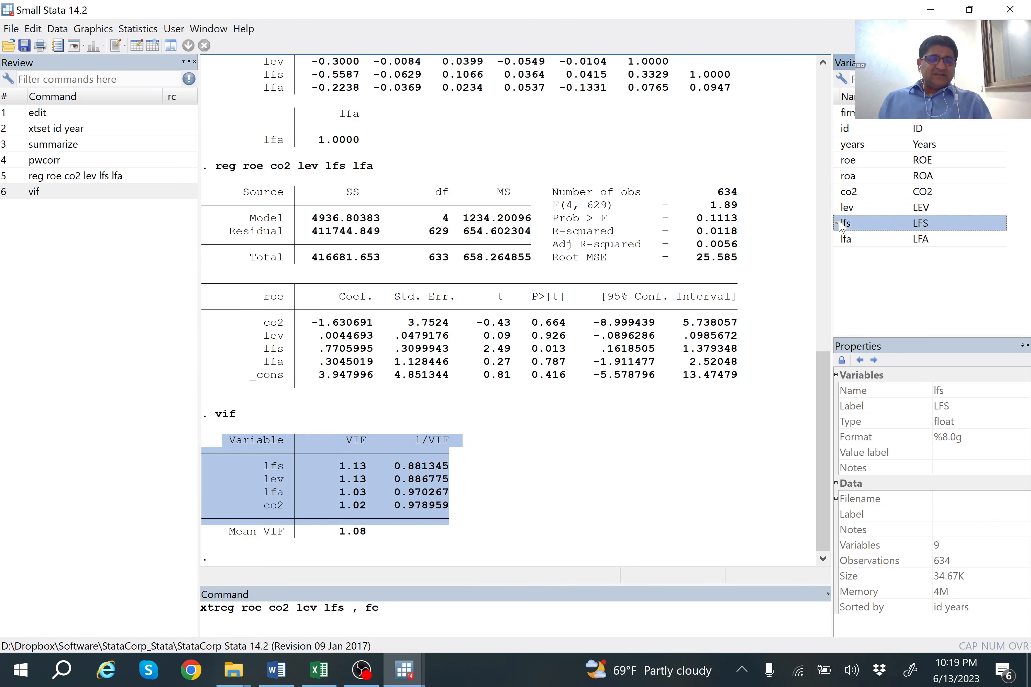
double_click(838, 240)
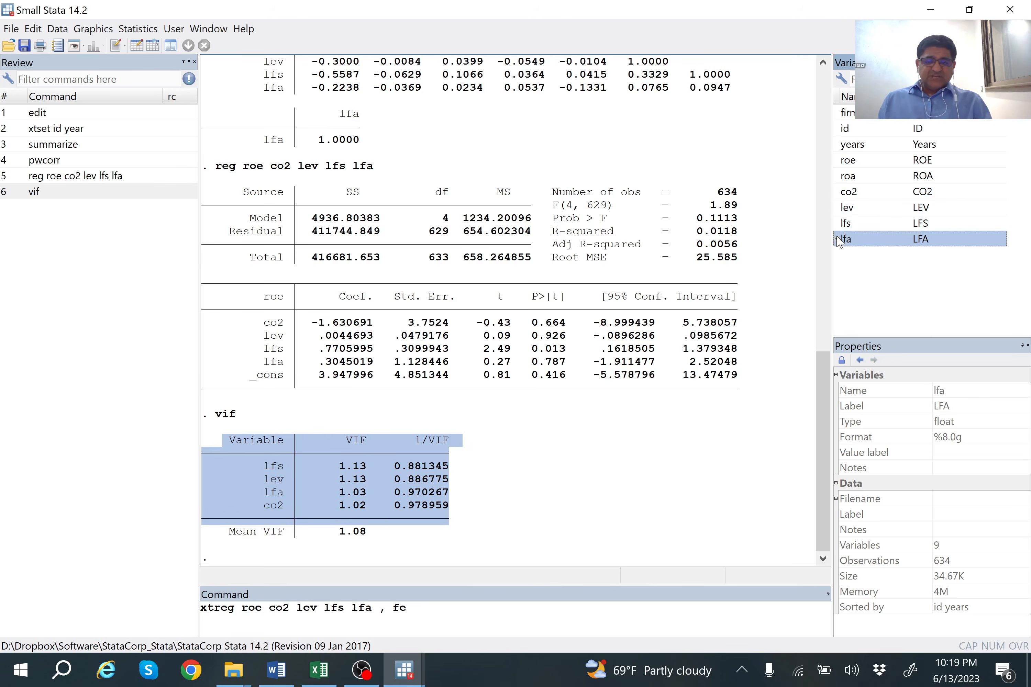
Remove the space before the comma, run "xtreg roe co2 lev lfs lfa, fe" and select the echoed command line in the results
left_click(383, 613)
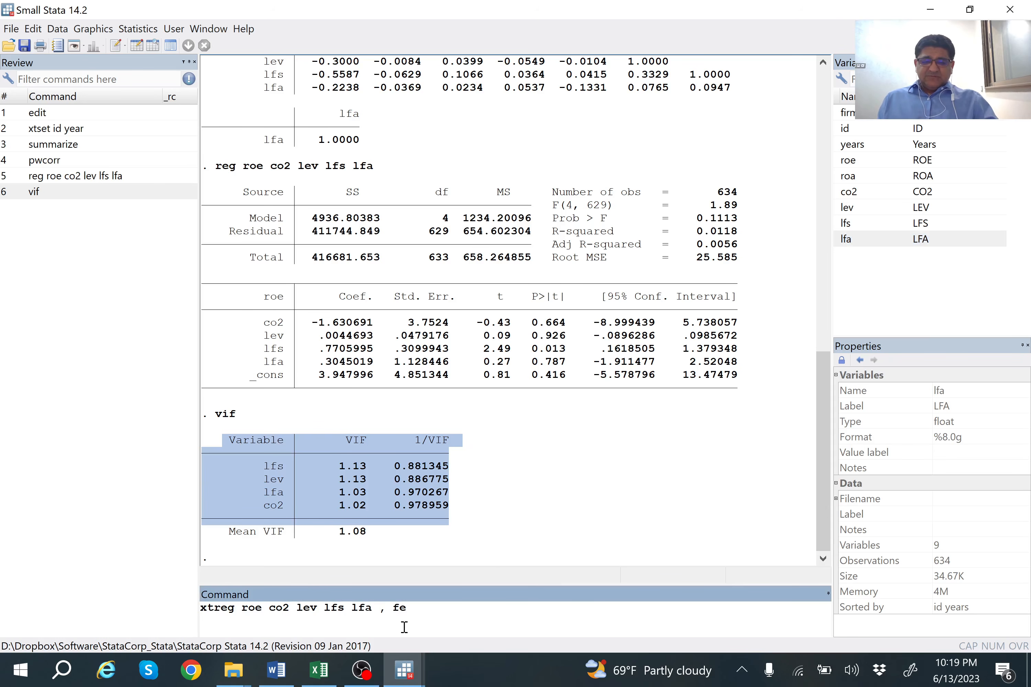
key("BackSpace")
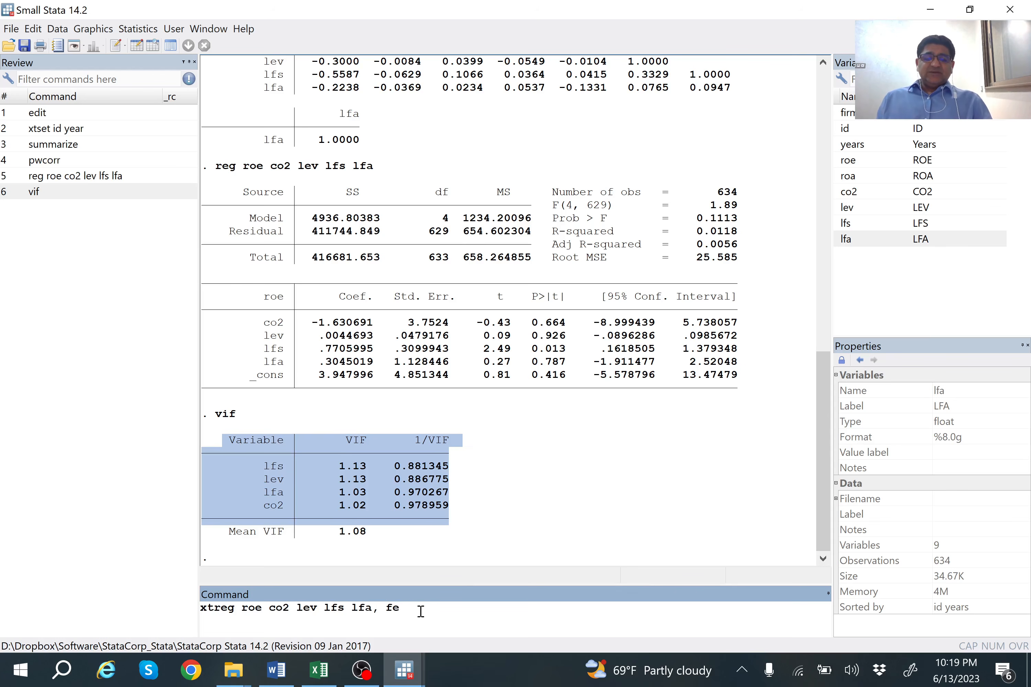
key("Return")
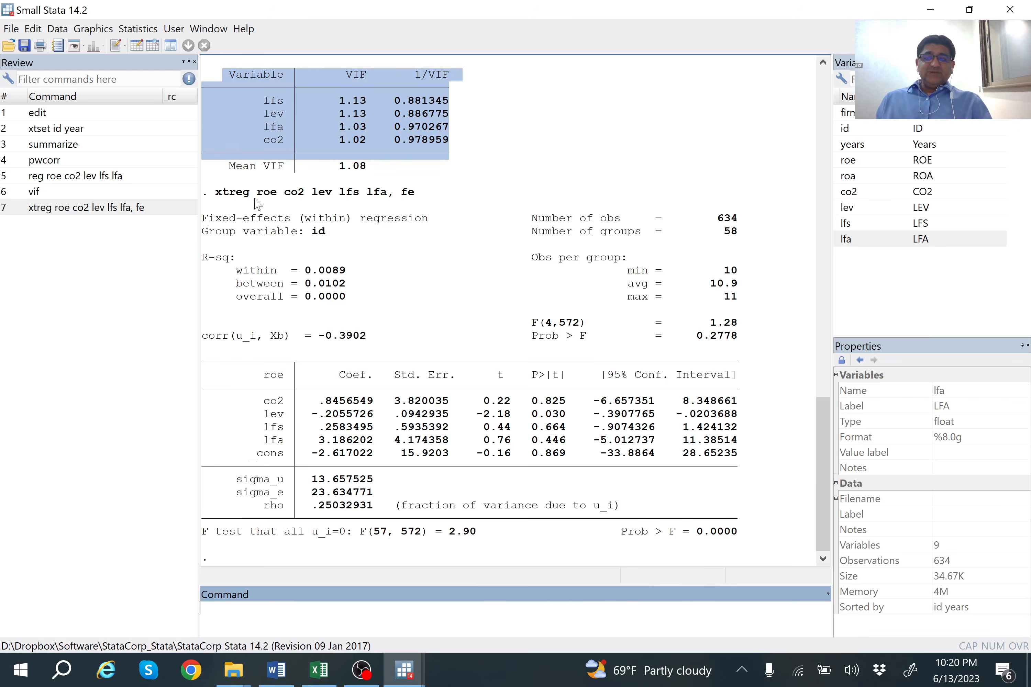
left_click_drag(216, 192, 404, 207)
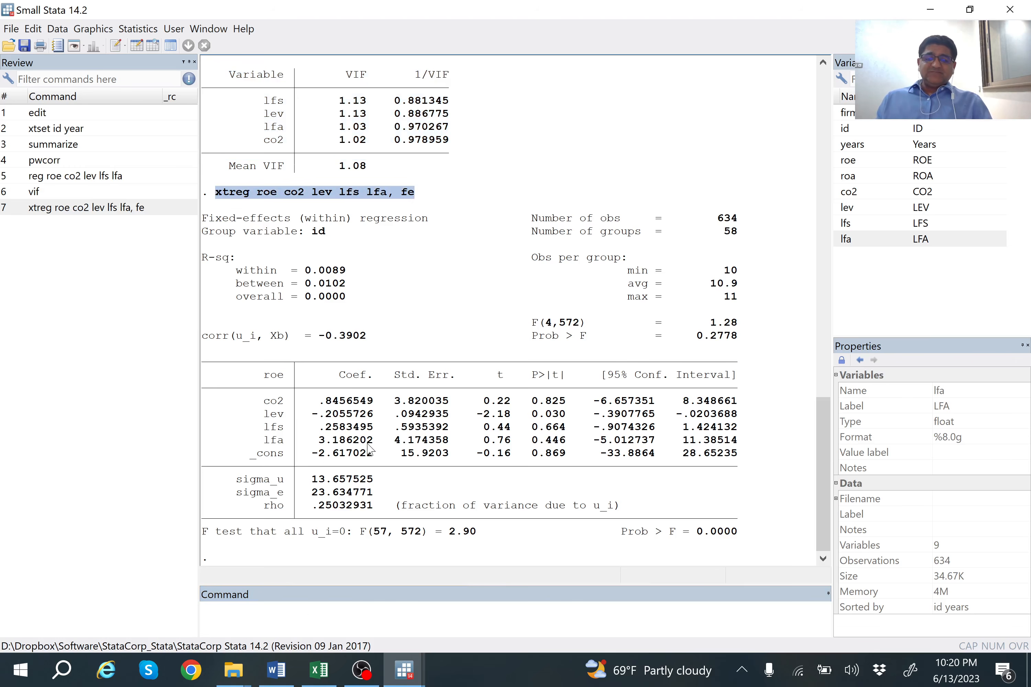
Recall the last xtreg command, change its option from fe to re, and run "xtreg roe co2 lev lfs lfa, re"
left_click(305, 620)
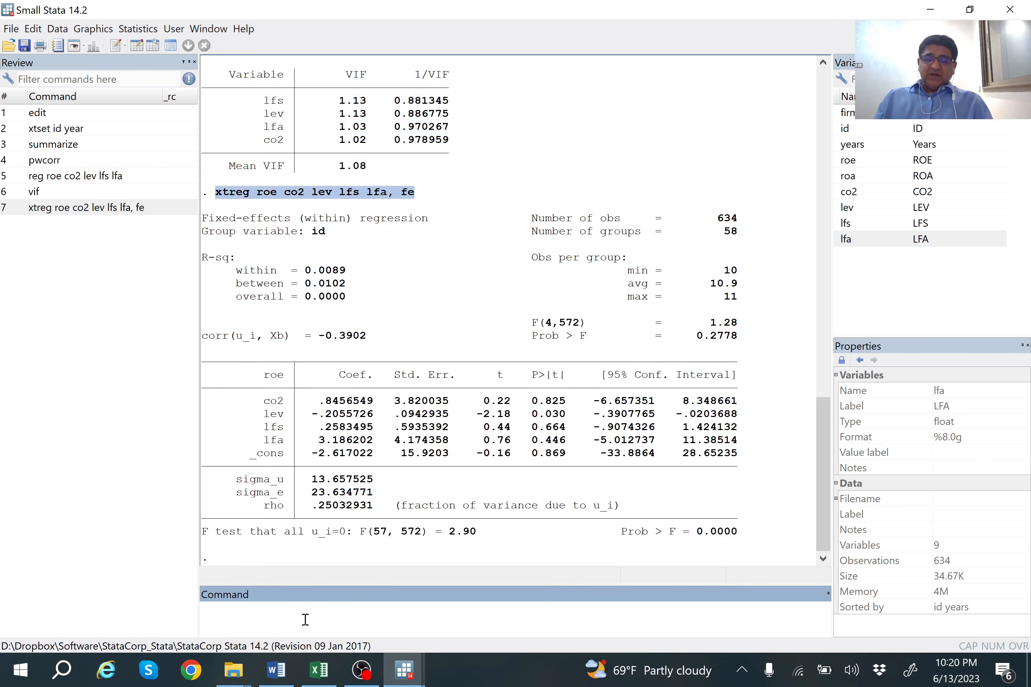
key("Page_Up")
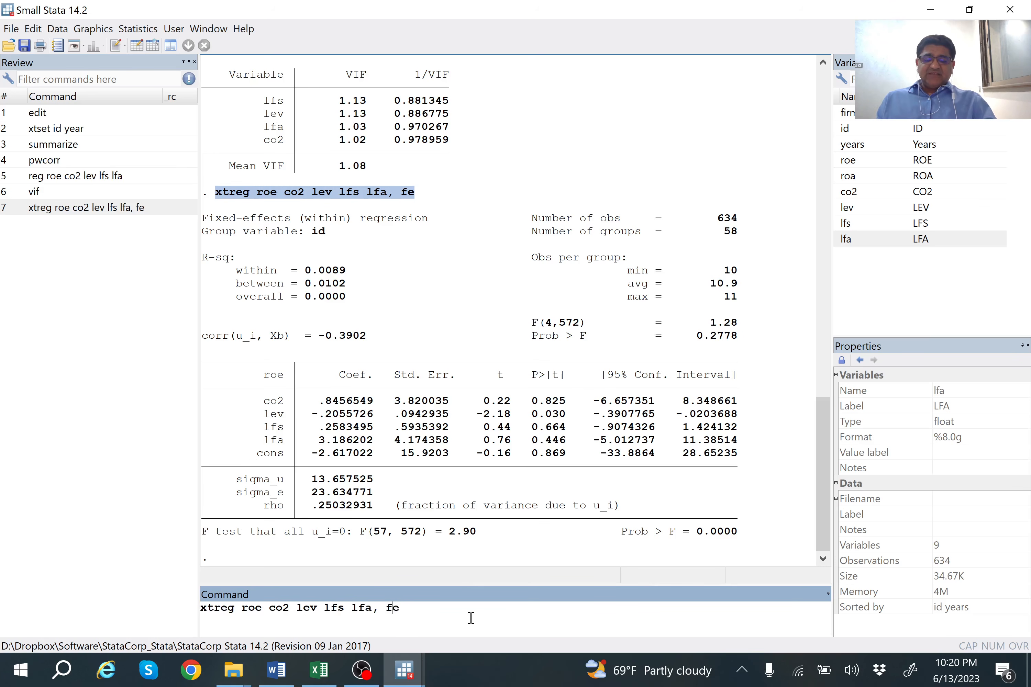
key("BackSpace")
type("r")
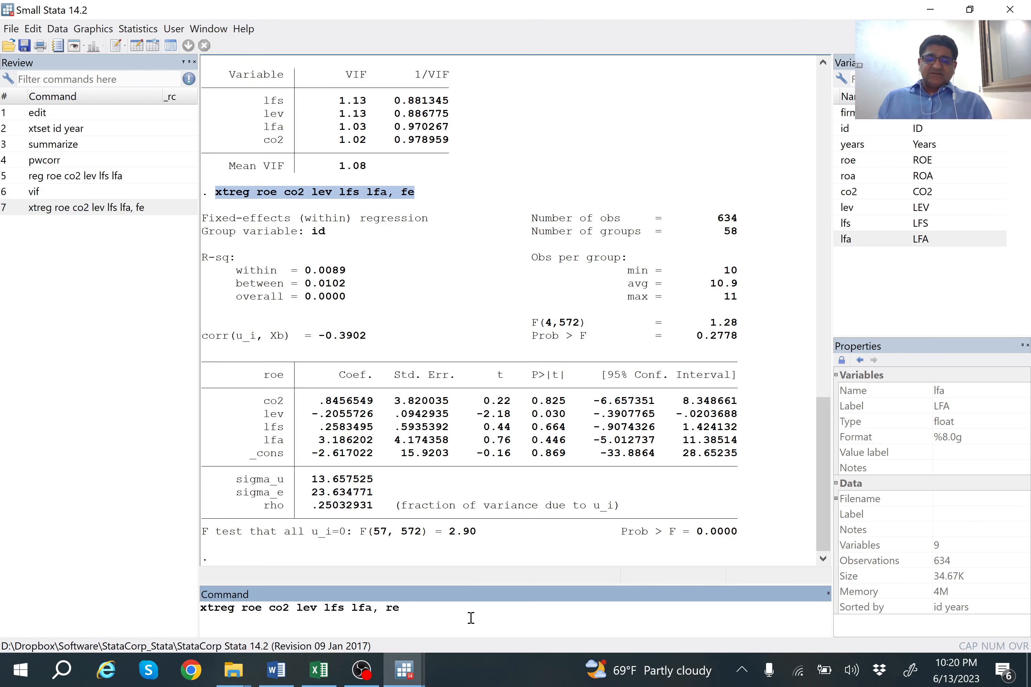
left_click(468, 609)
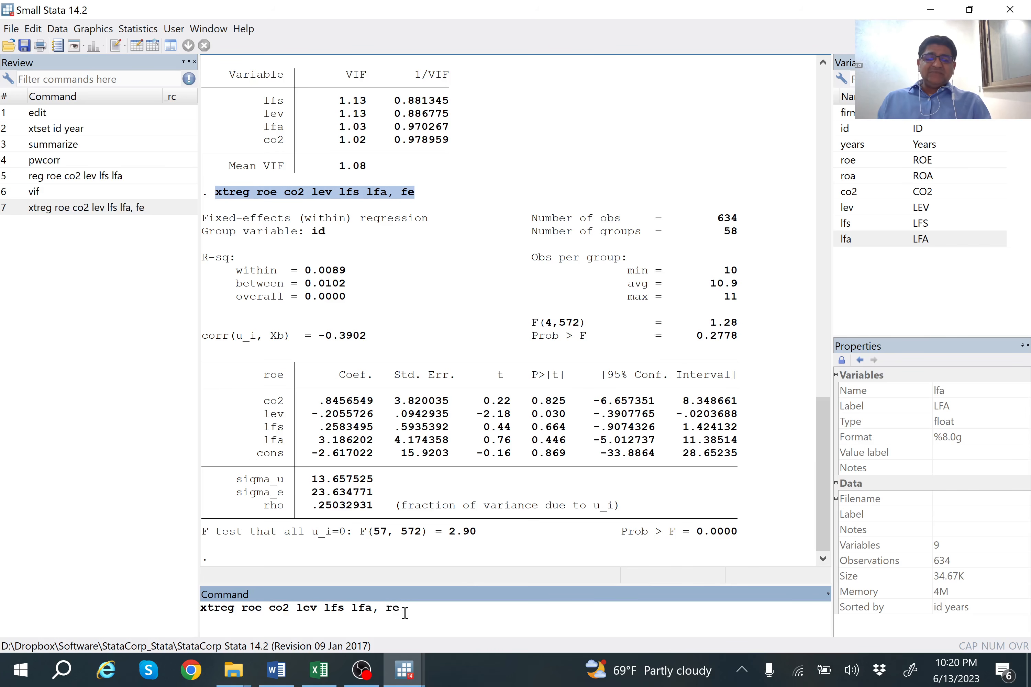
key("Return")
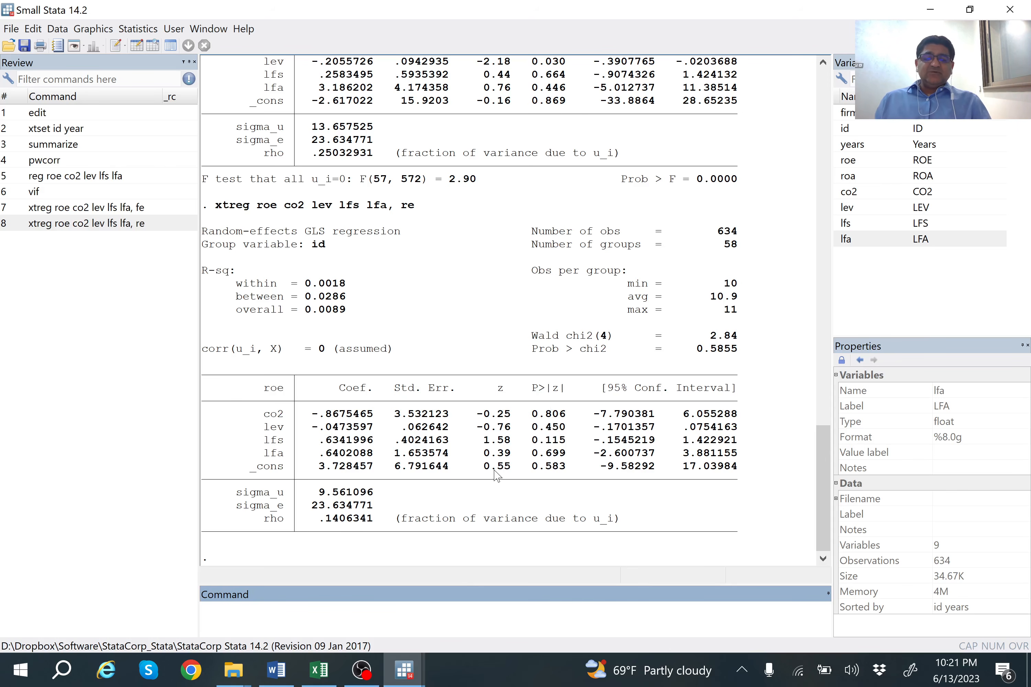
Copy "estimate store fixed" from Step 3 of the Commands document in Word and run it in the main Stata window
left_click(276, 672)
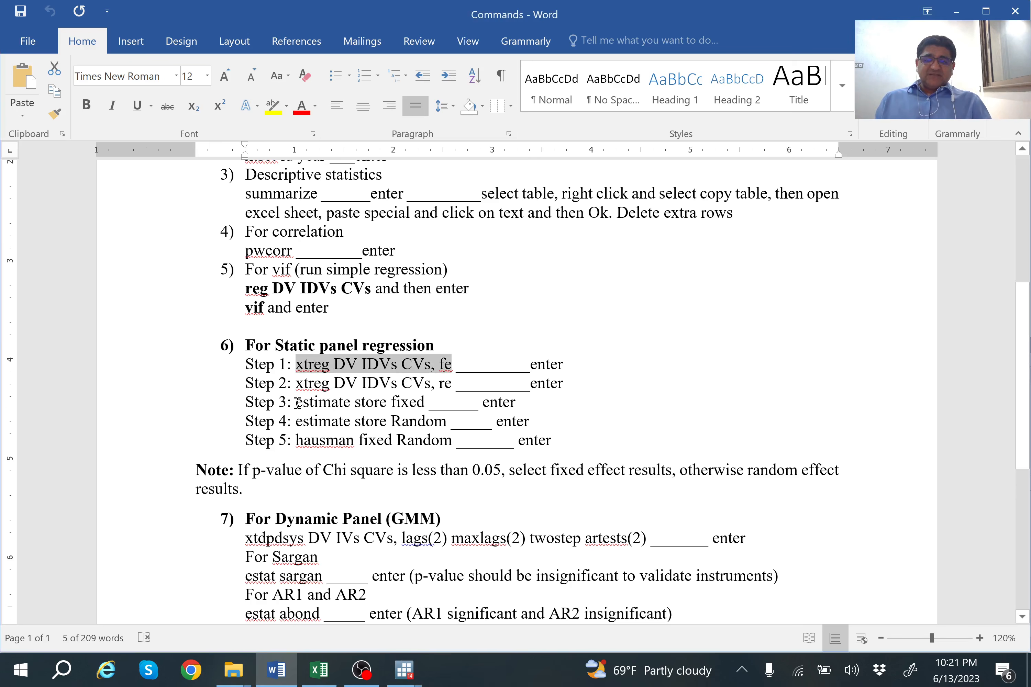
left_click_drag(297, 403, 425, 406)
key("ctrl+c")
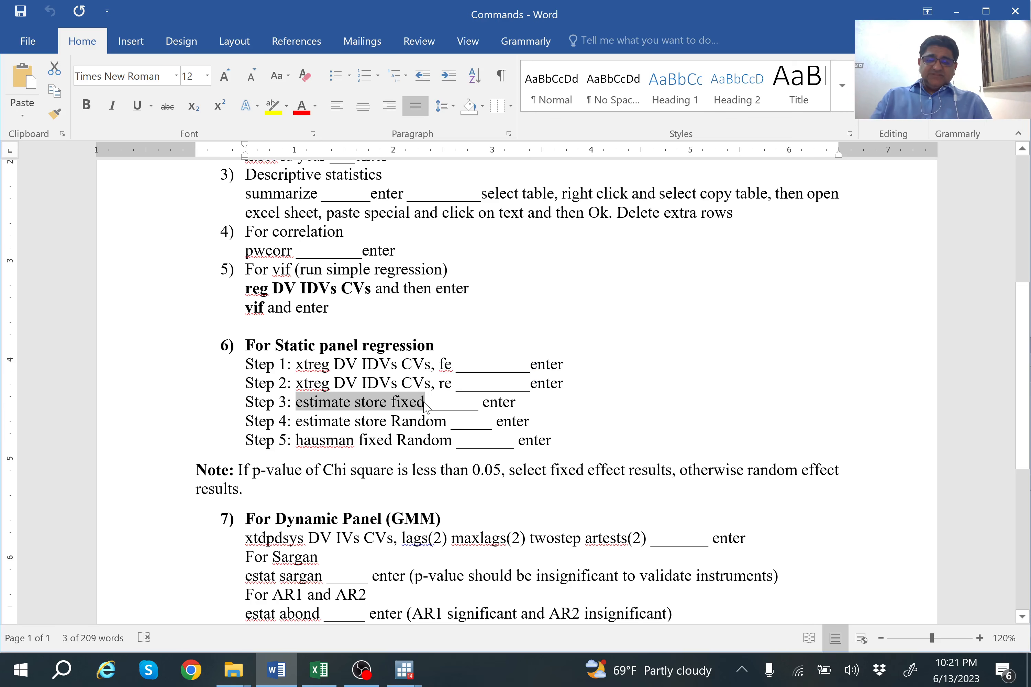
left_click(404, 667)
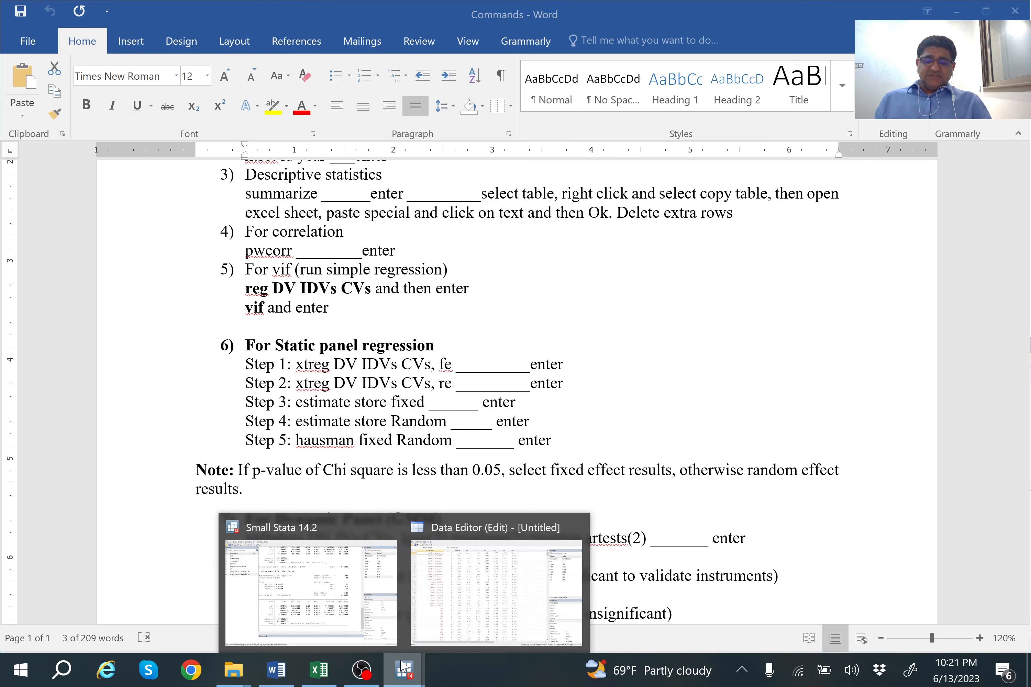
left_click(343, 601)
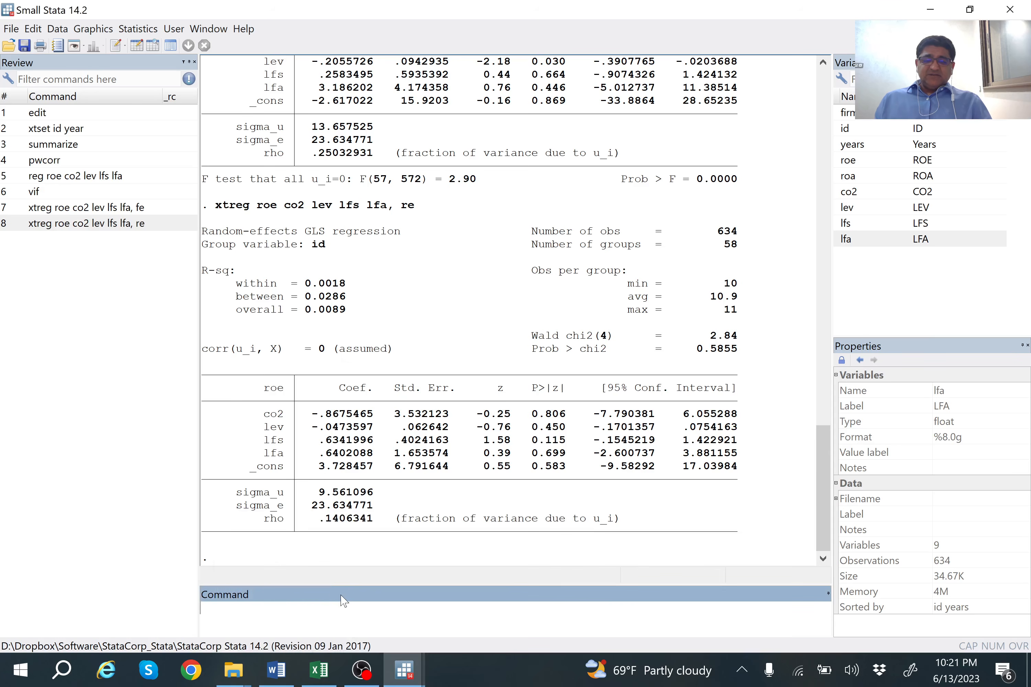
left_click(315, 616)
key("ctrl+v")
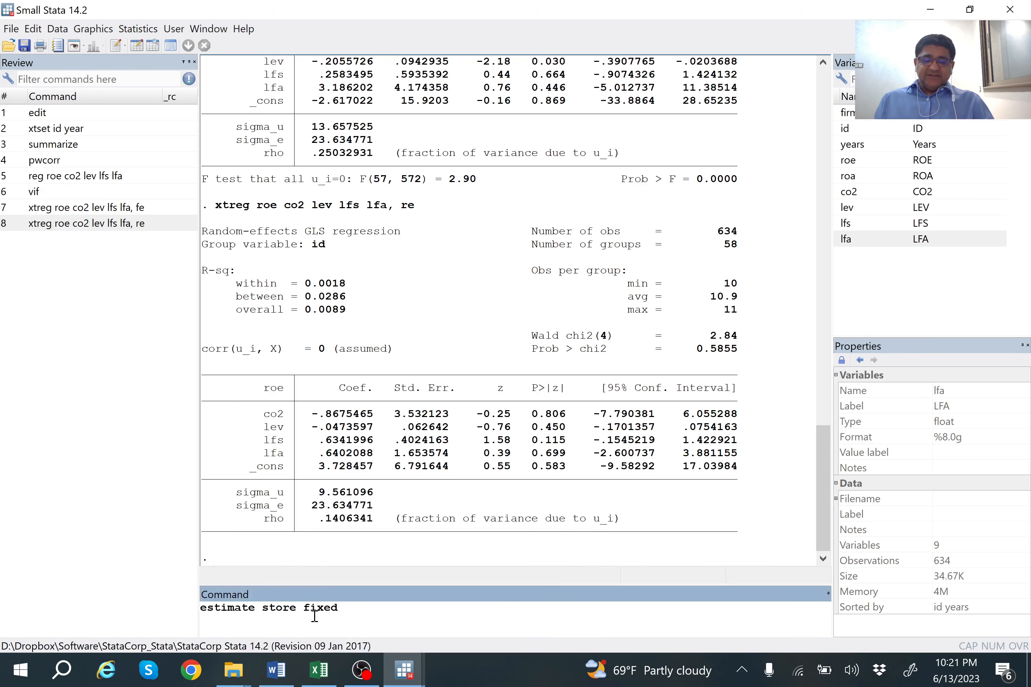
key("Return")
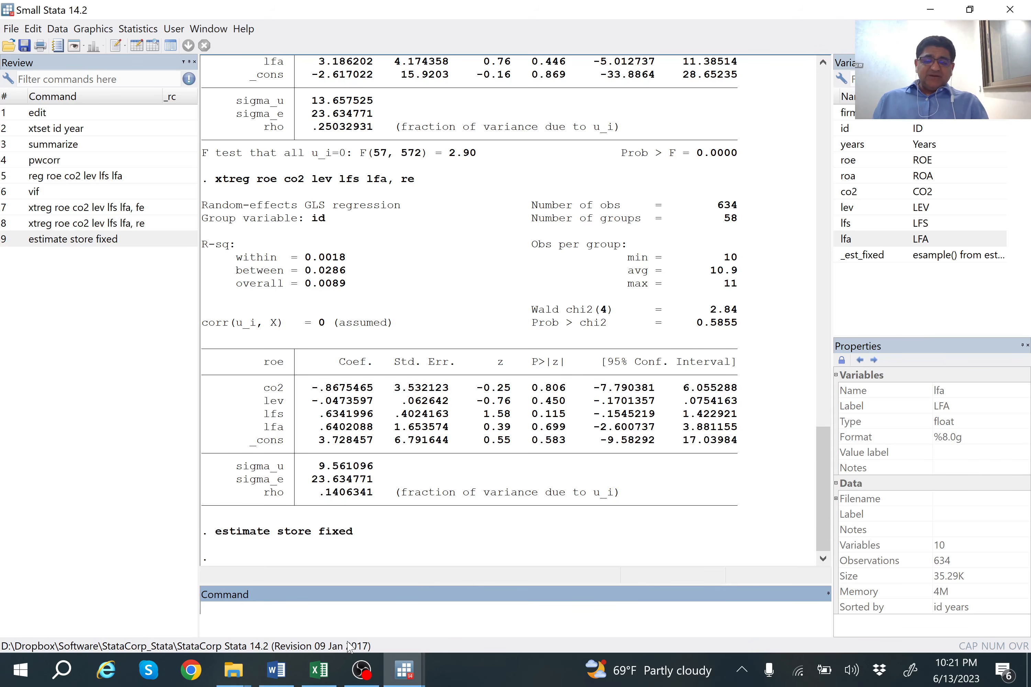
Copy "estimate store Random" from Step 4 of the Commands document in Word and run it in the main Stata window
left_click(276, 670)
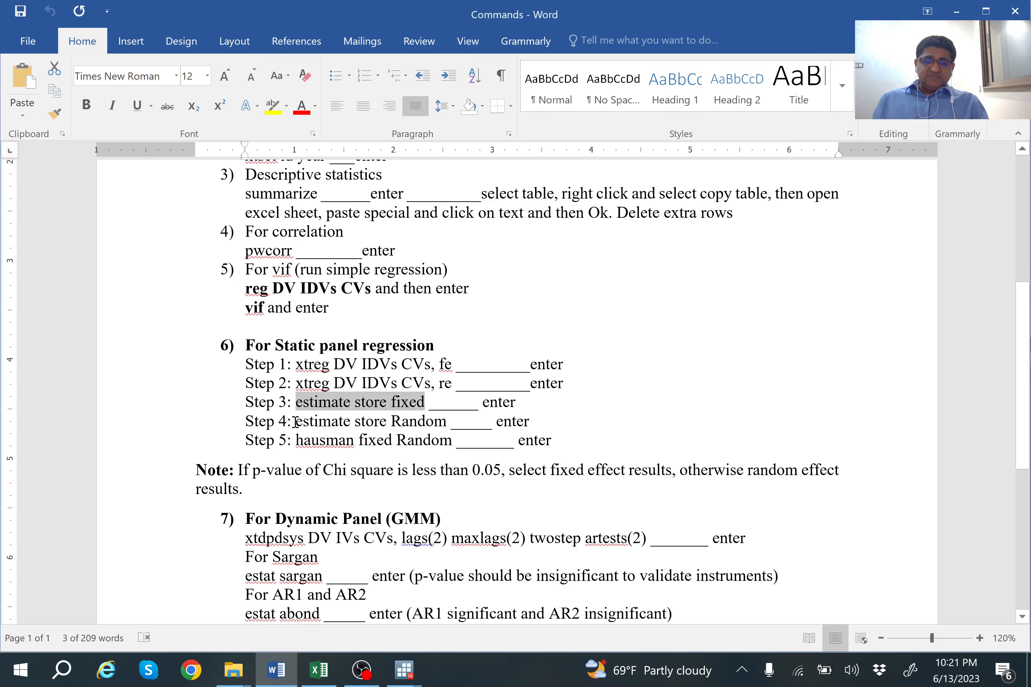
left_click_drag(296, 421, 445, 424)
key("ctrl+c")
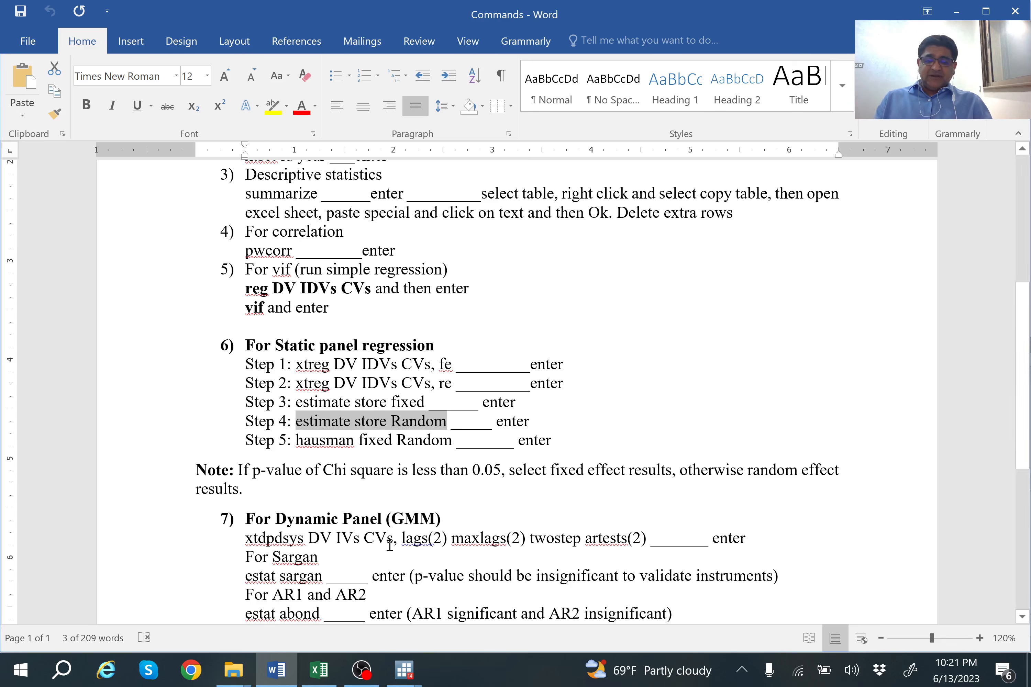
mouse_move(404, 672)
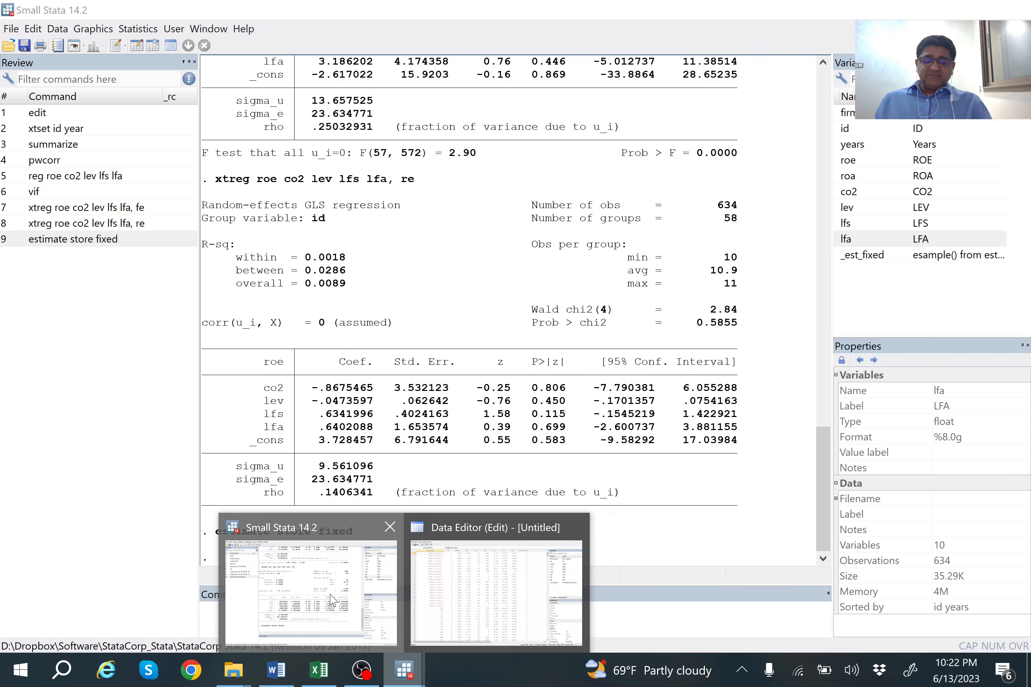
left_click(311, 605)
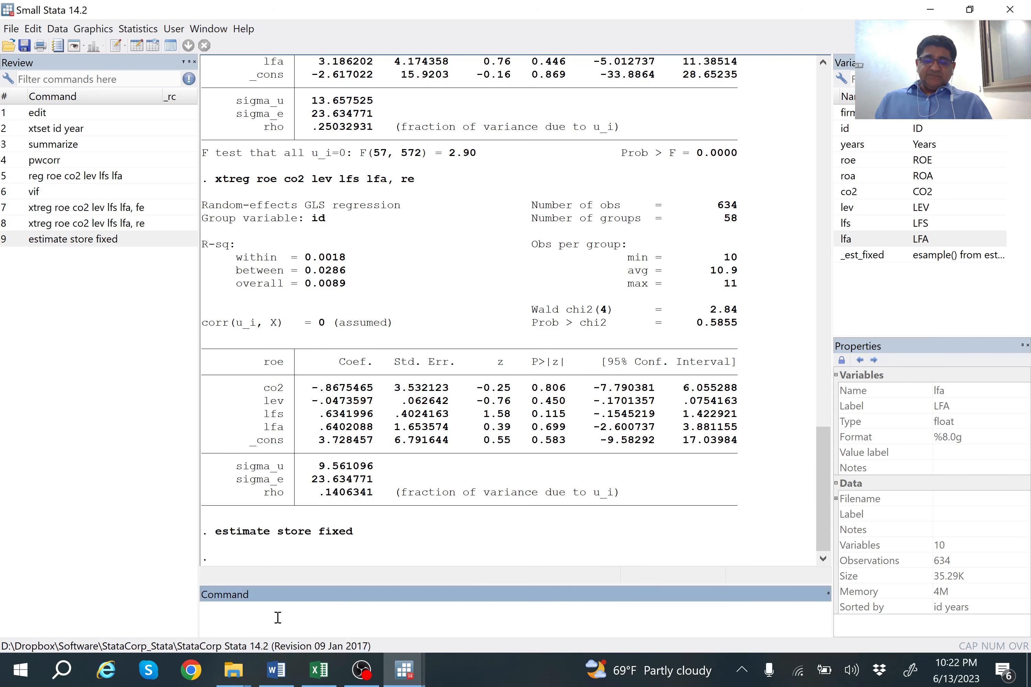
key("ctrl+v")
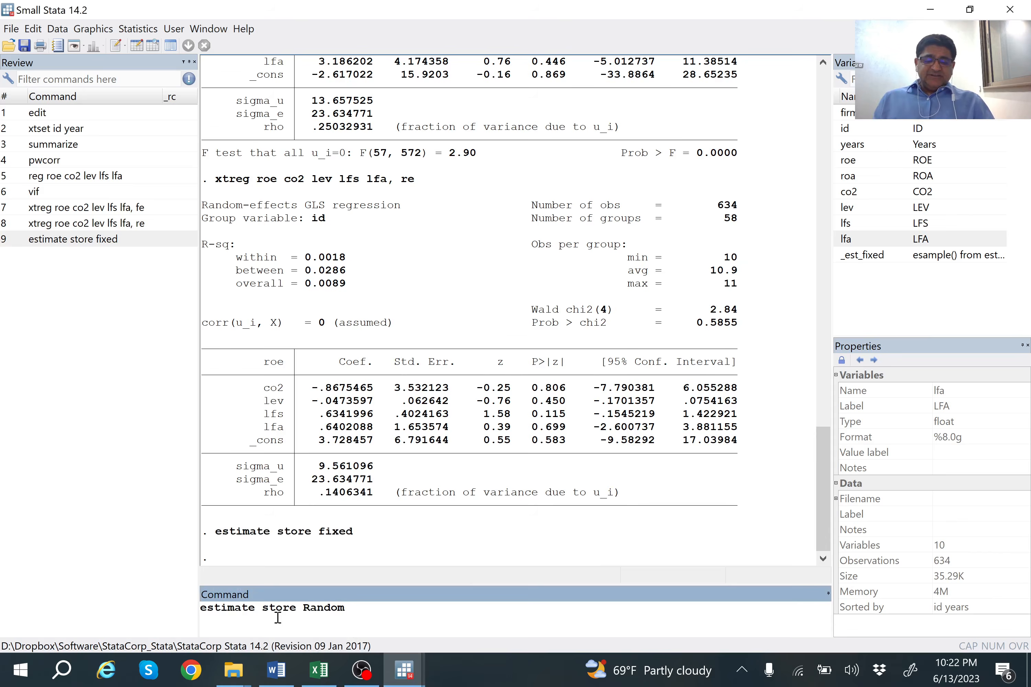
key("Return")
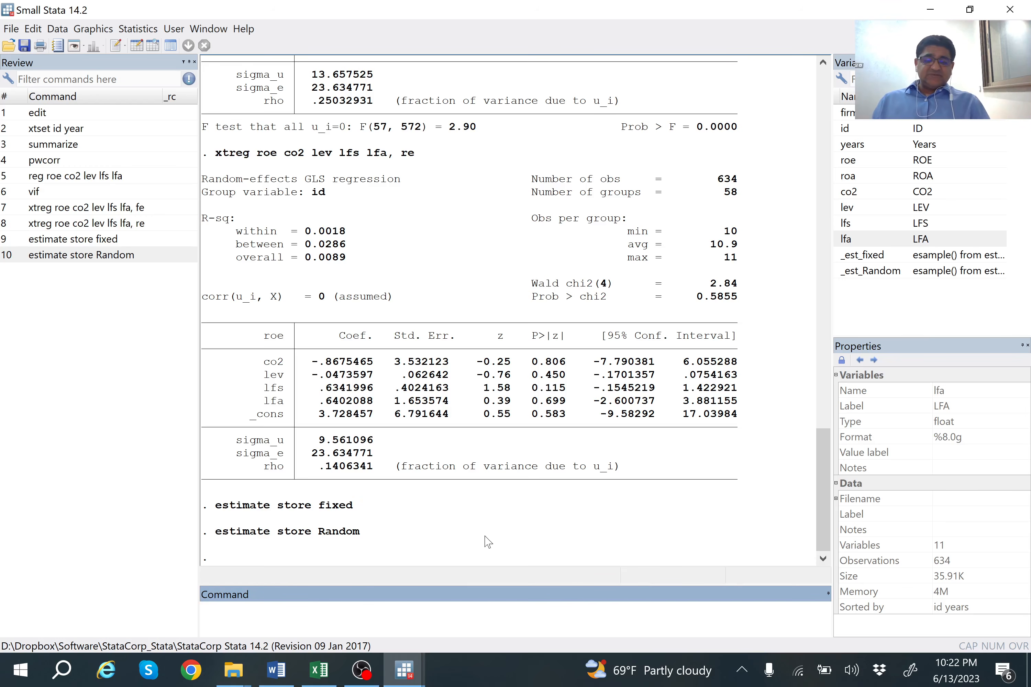
Copy "hausman fixed Random" from Step 5 of the Commands document in Word and run it in the main Stata window
left_click(281, 671)
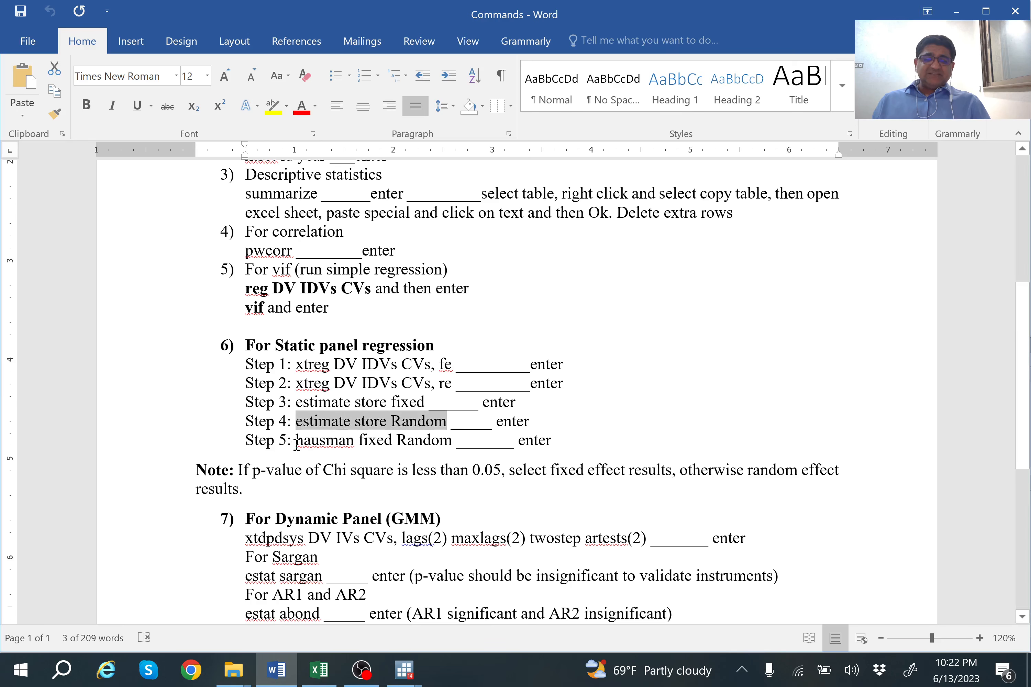
left_click_drag(297, 444, 450, 441)
key("ctrl+c")
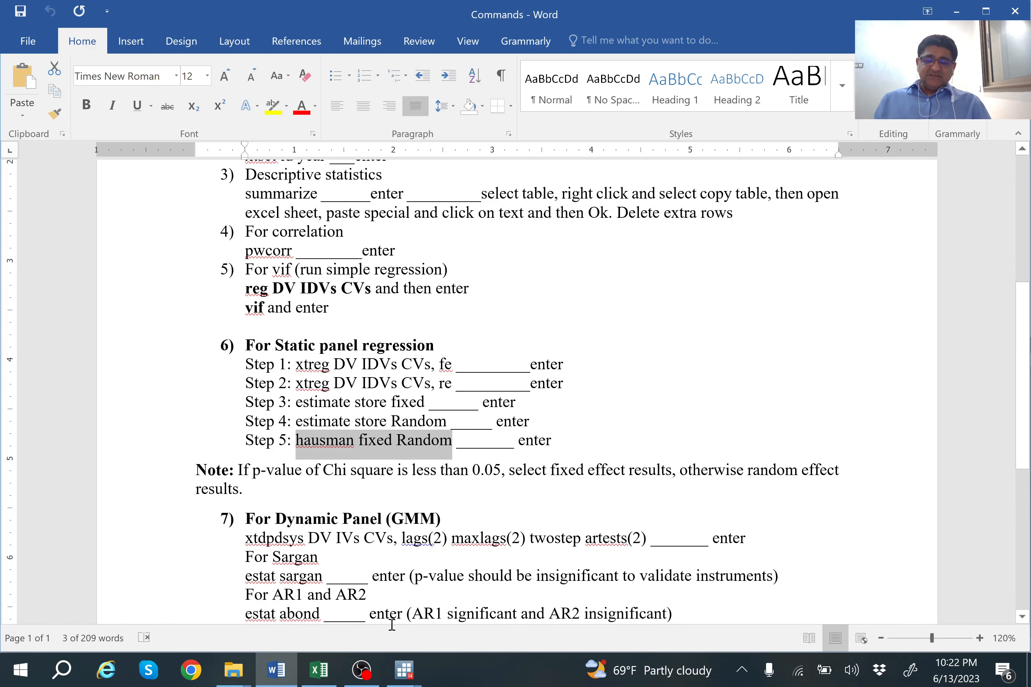
left_click(405, 667)
left_click(339, 618)
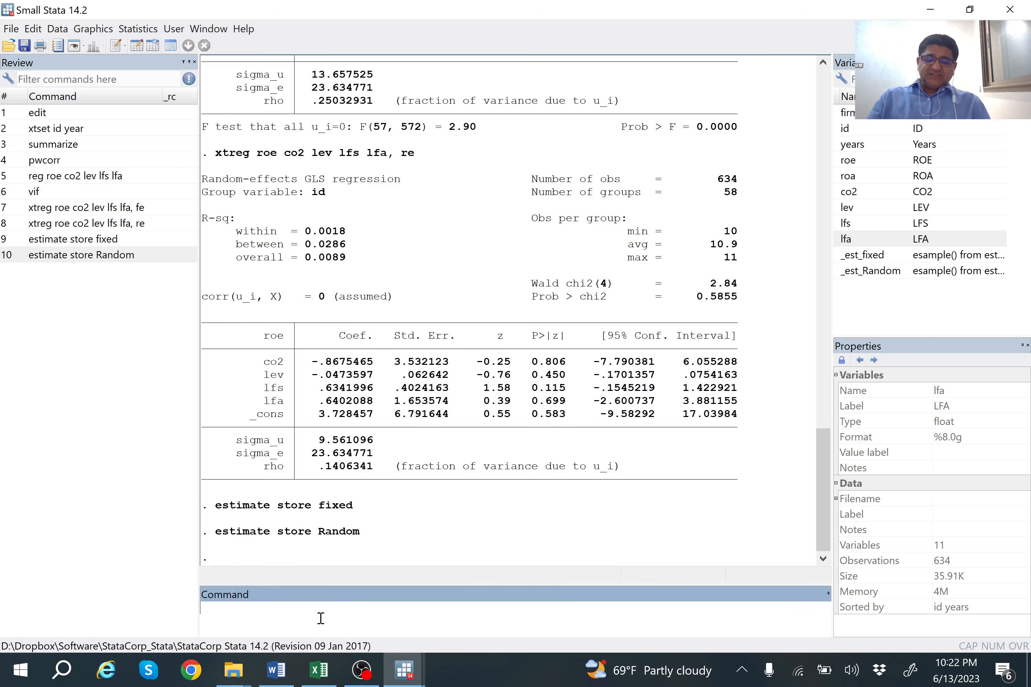
key("ctrl+v")
key("Return")
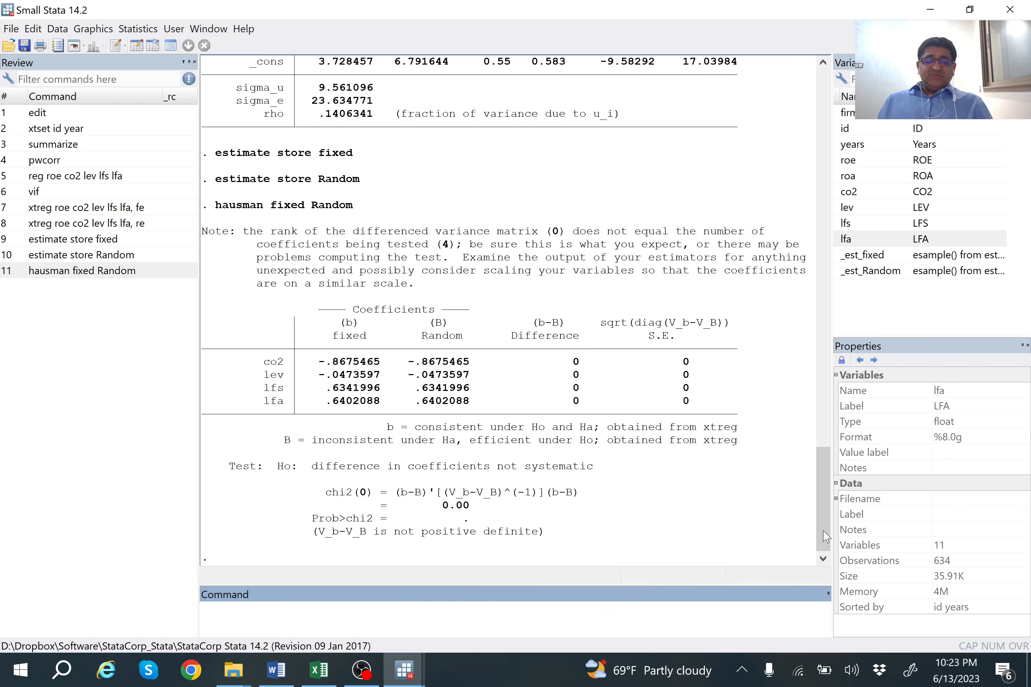
Select the fixed-effects coefficient table in the results, from the roe header row through the _cons row
left_click_drag(823, 536, 833, 395)
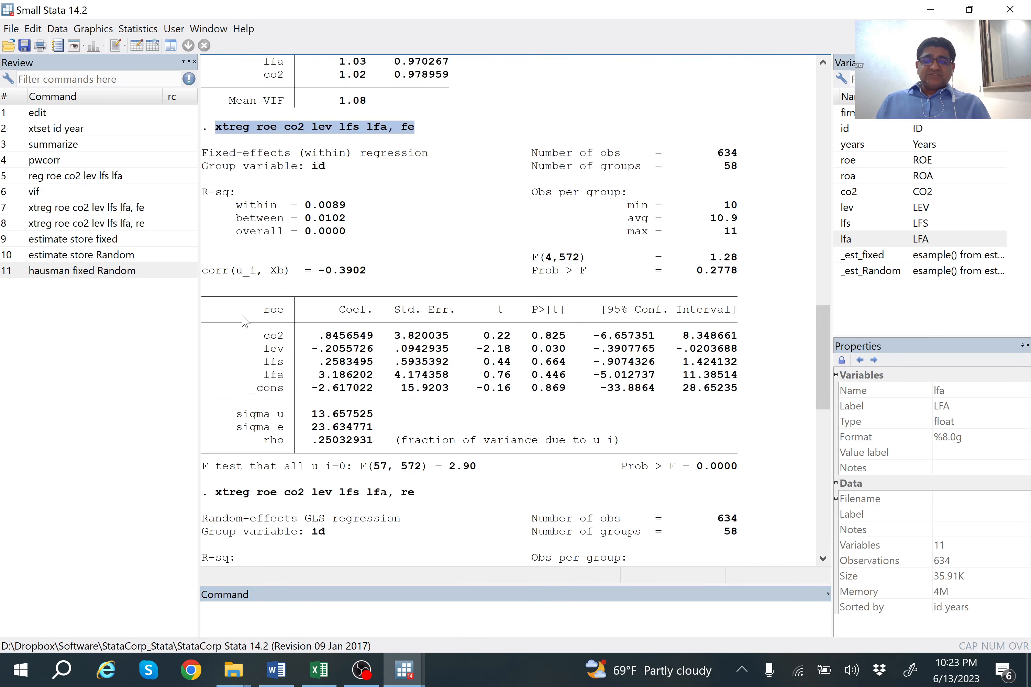
left_click_drag(231, 309, 734, 403)
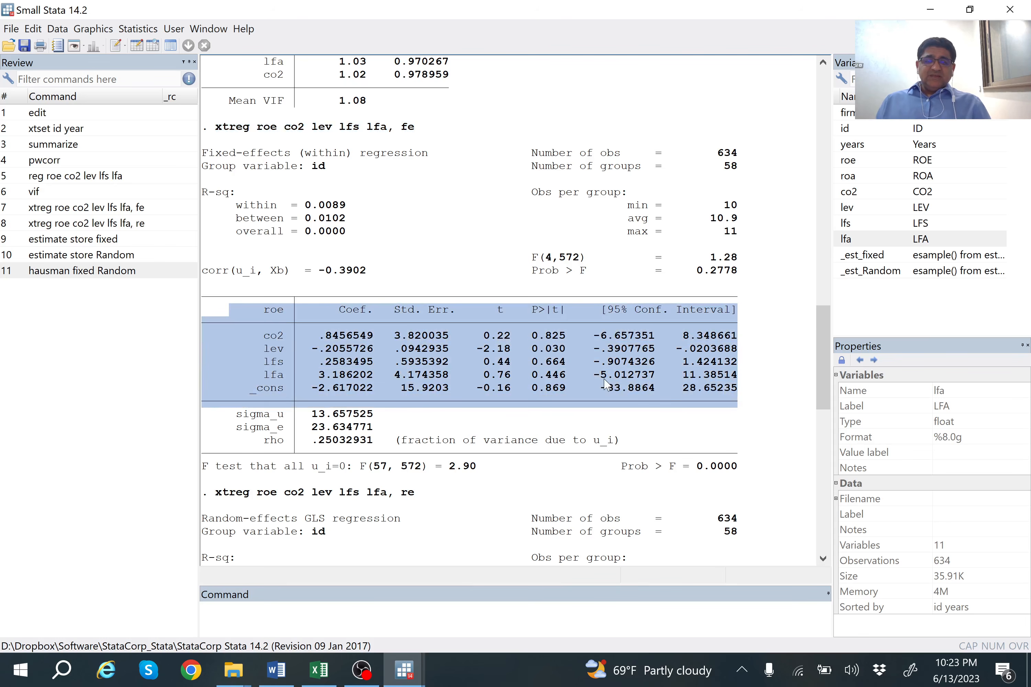
left_click(248, 312)
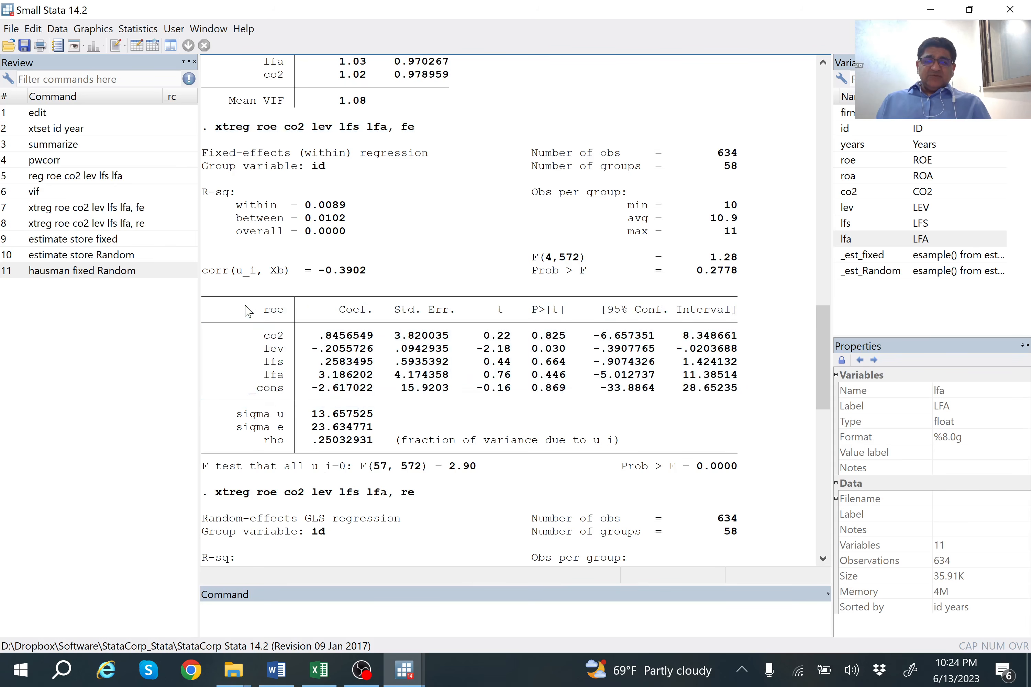
left_click_drag(238, 308, 764, 391)
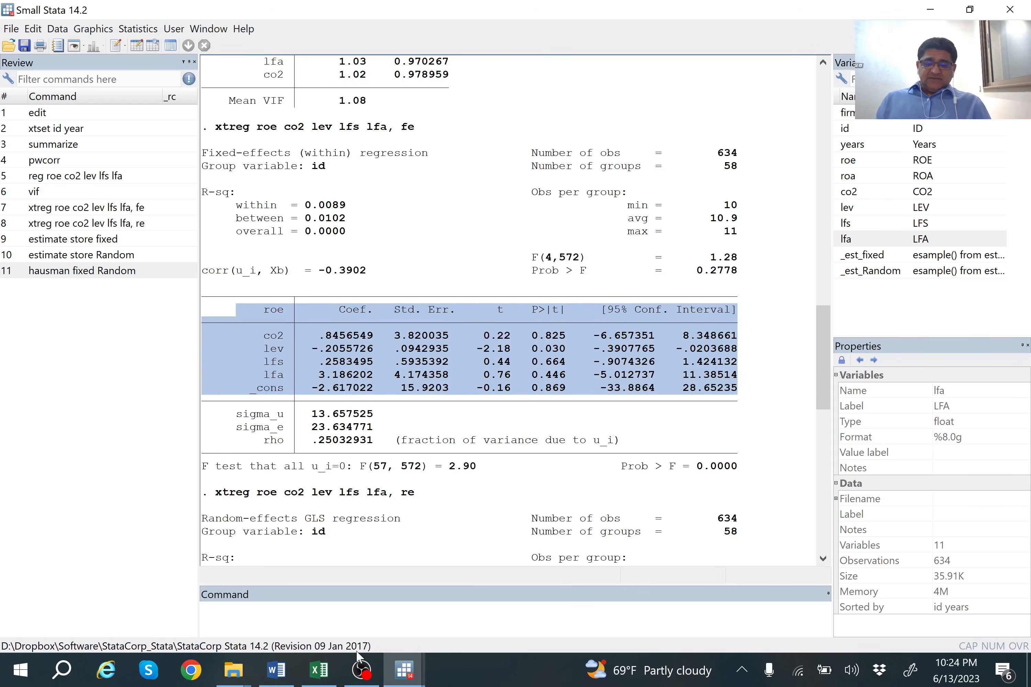
Switch to the Results sheet in Excel, enter the heading "Fixed Effect" in B36 and select cell B38
left_click(322, 676)
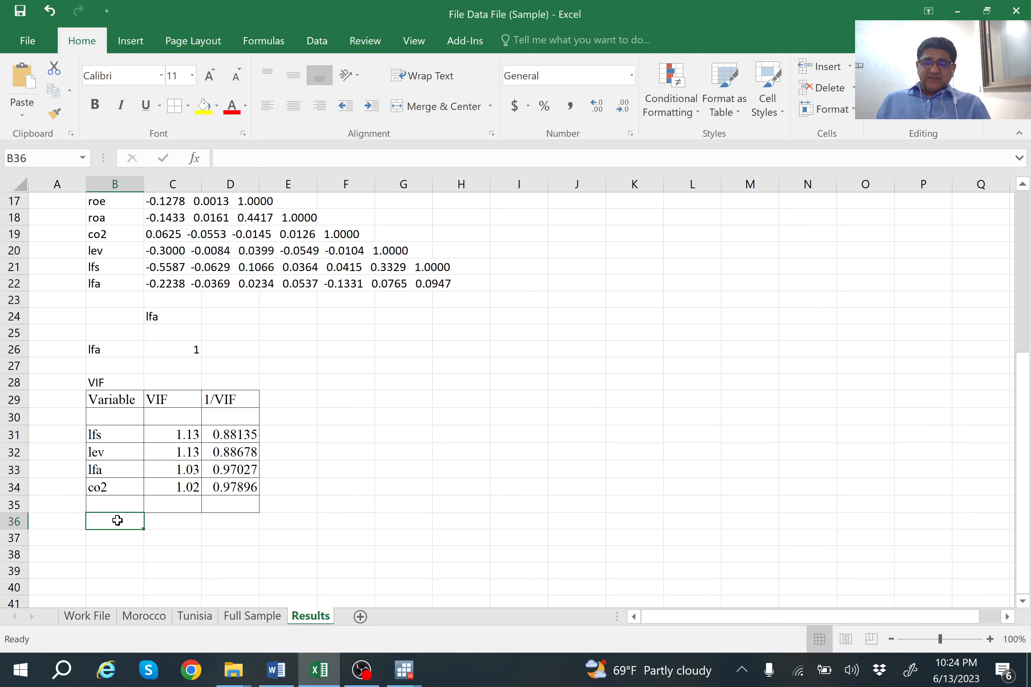
type("F")
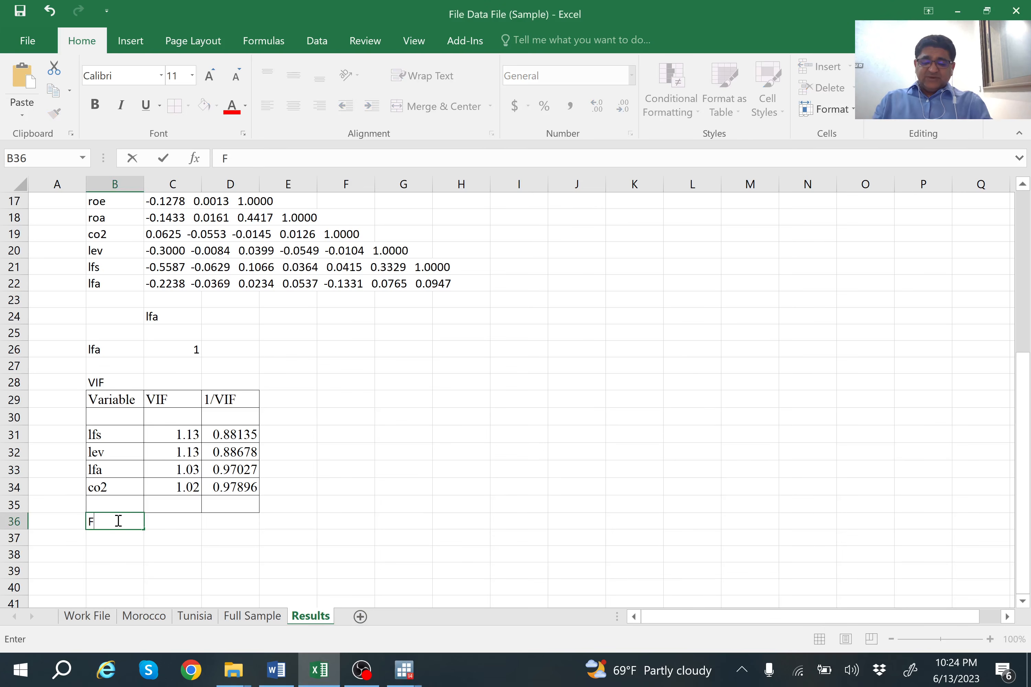
type("ixed")
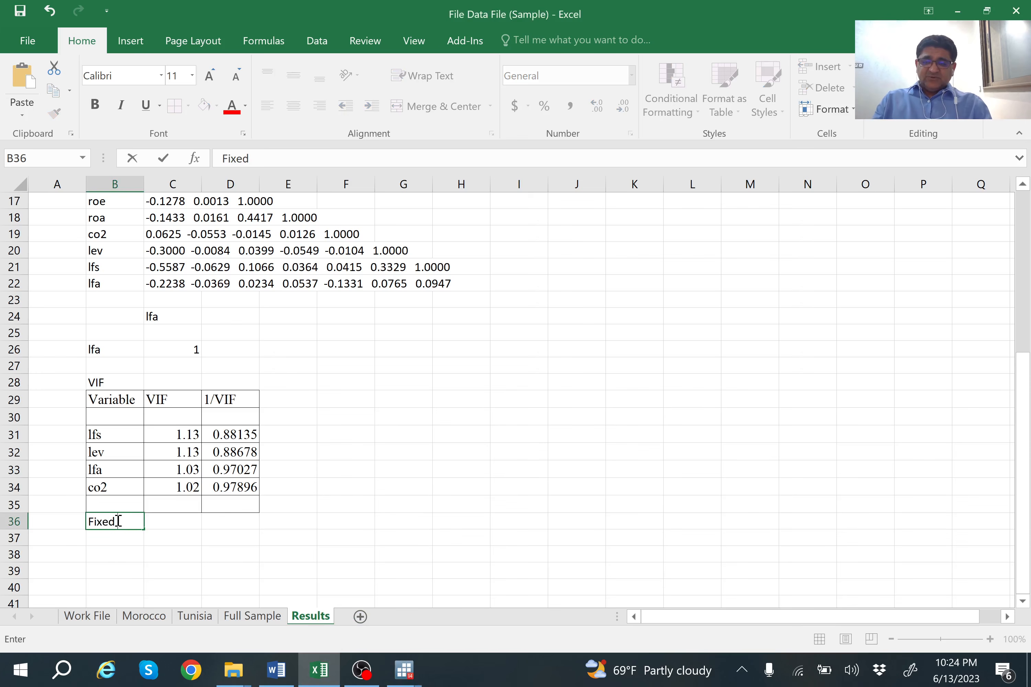
type(" Effect")
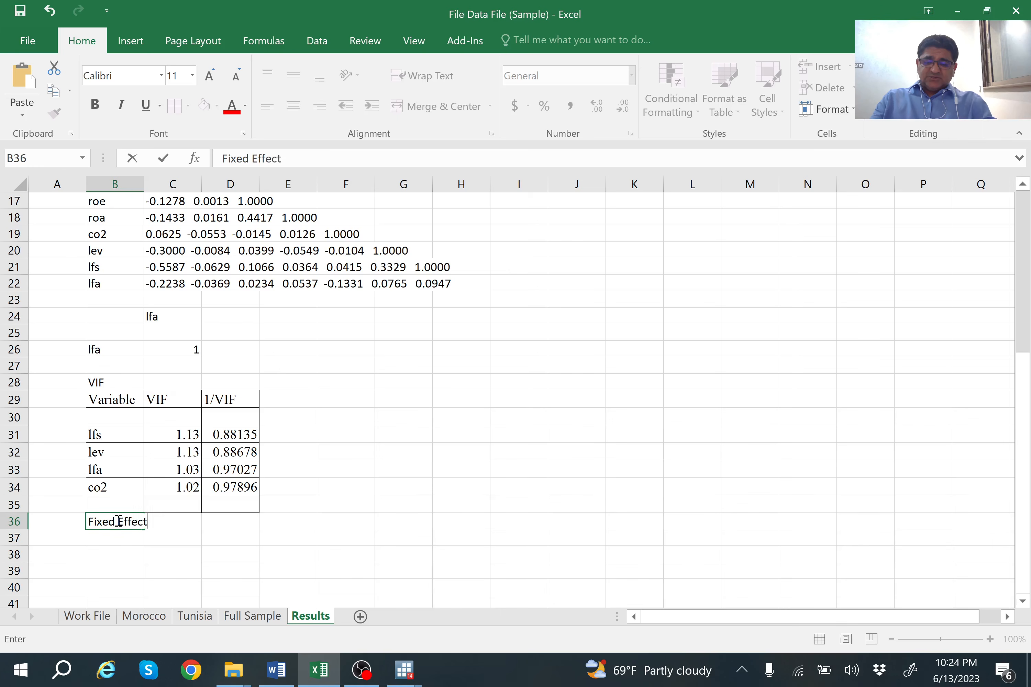
left_click(116, 540)
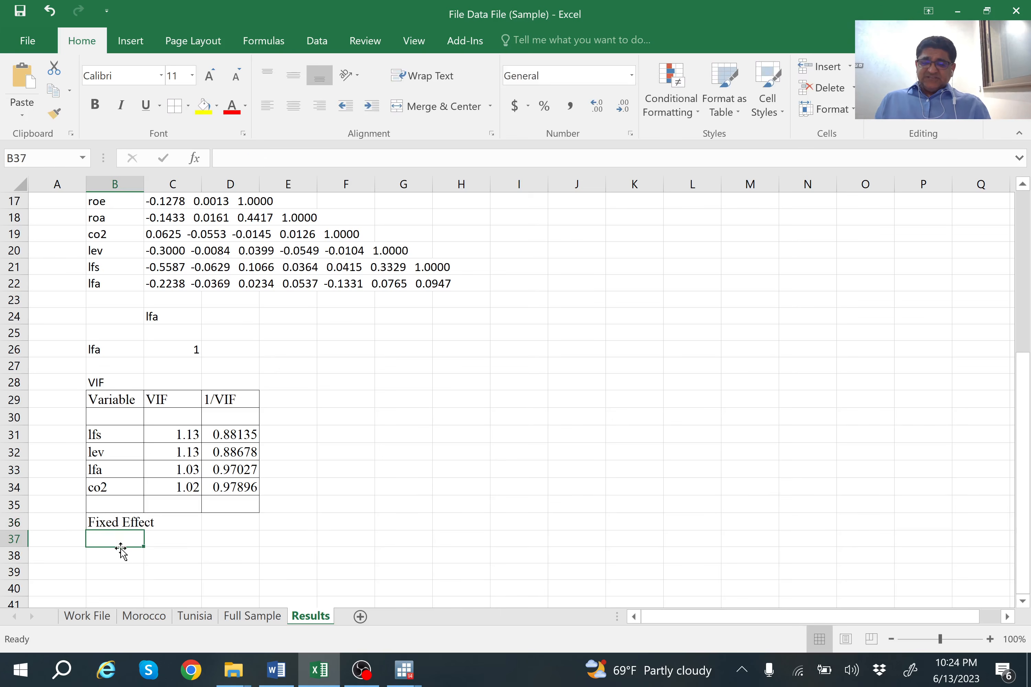
left_click(118, 550)
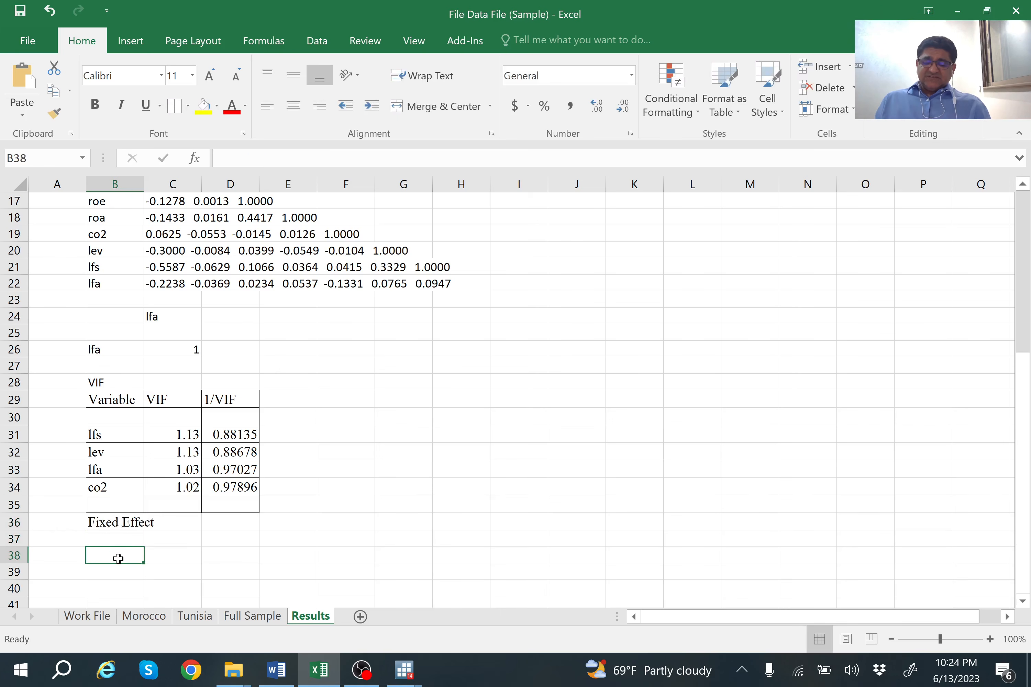
Switch to the main Stata window, copy the selected fixed-effects coefficients as a table, and return to Excel's Results sheet
left_click(408, 671)
left_click(337, 608)
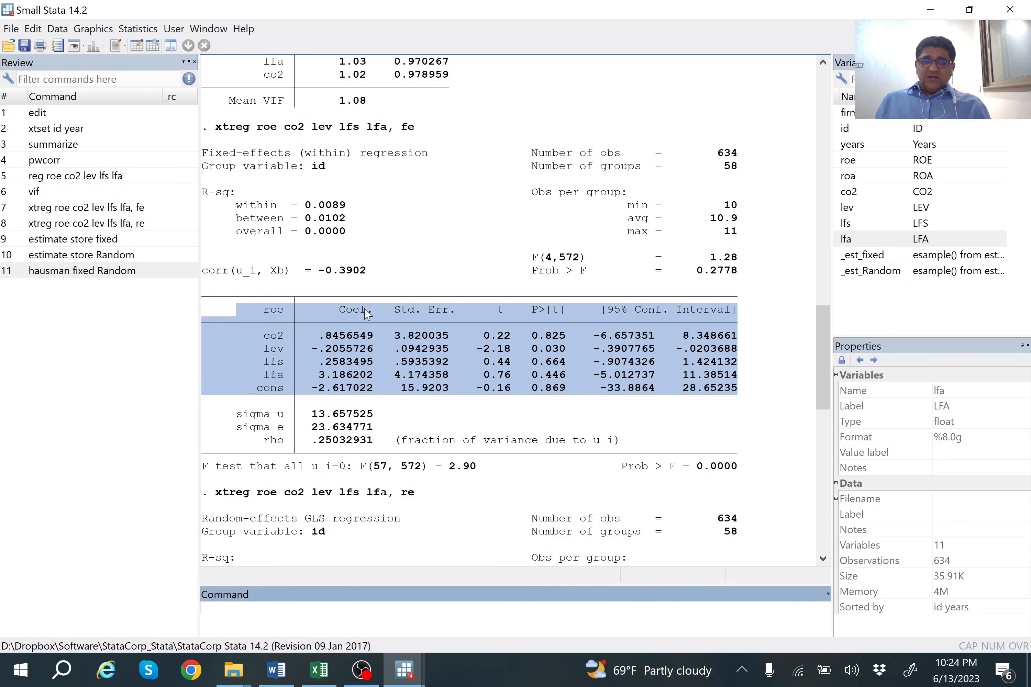
right_click(320, 310)
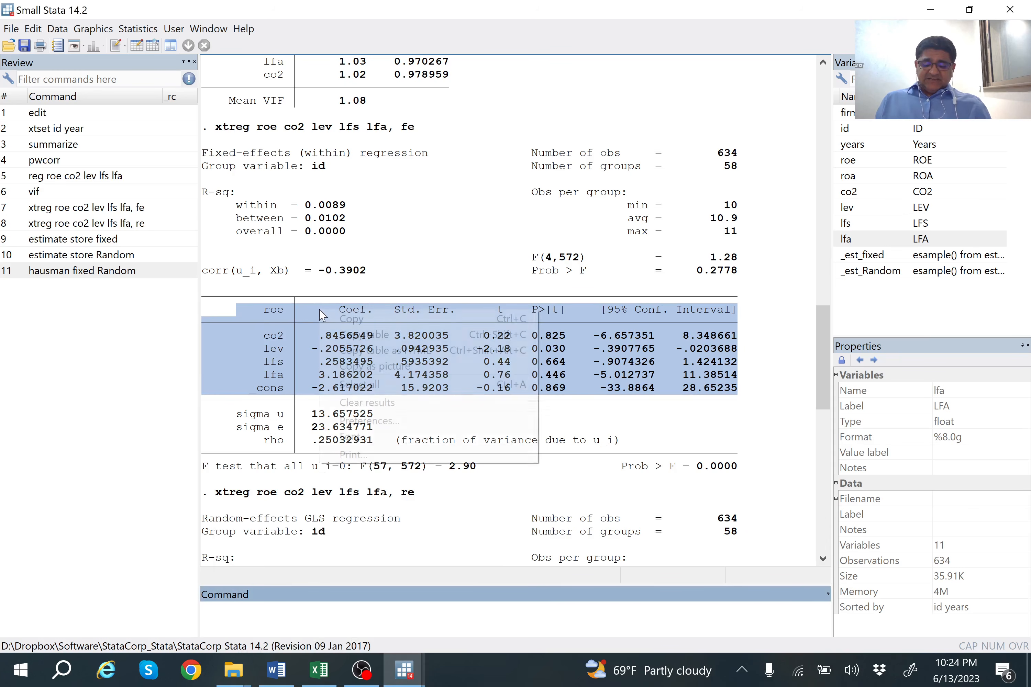
left_click(363, 336)
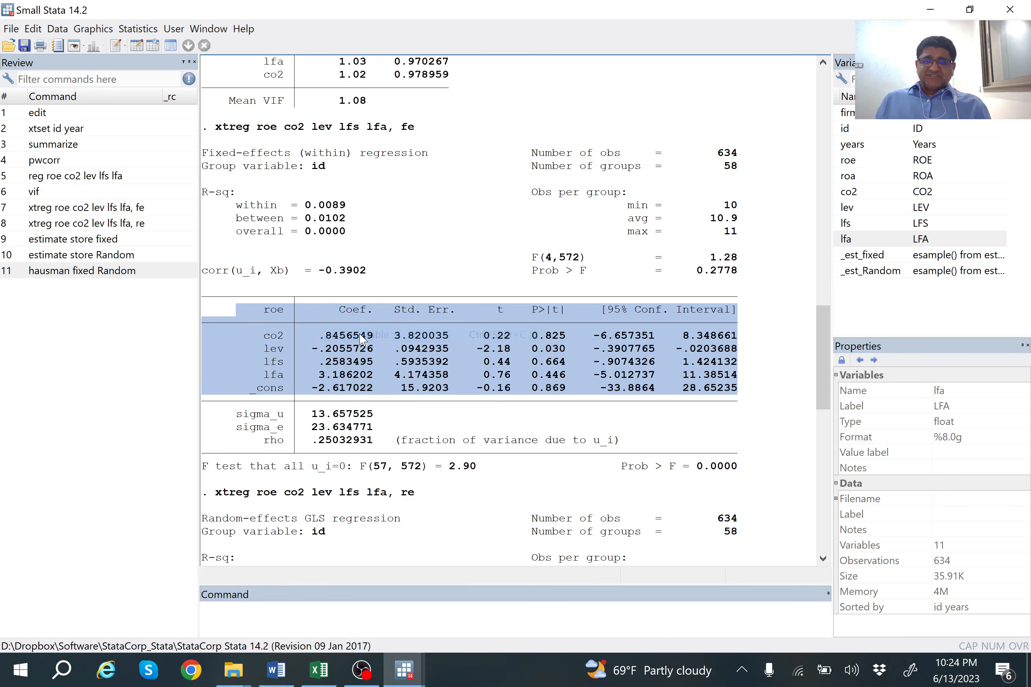
left_click(319, 670)
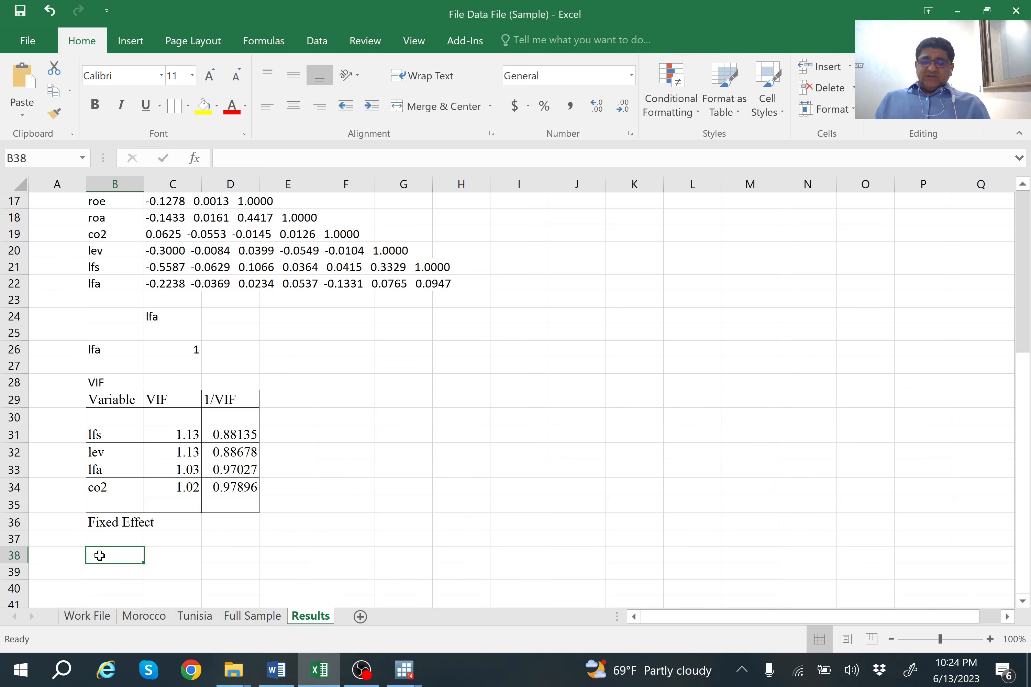
Paste the copied fixed-effects coefficient table into the Results sheet at B38 using Paste Special as Text
right_click(100, 556)
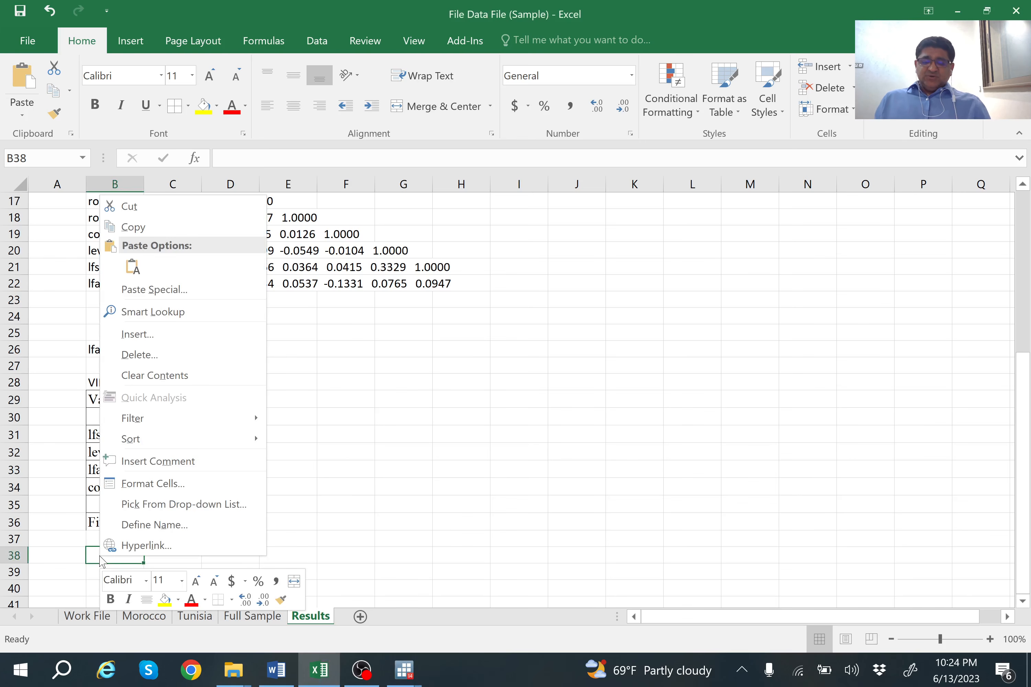
left_click(163, 302)
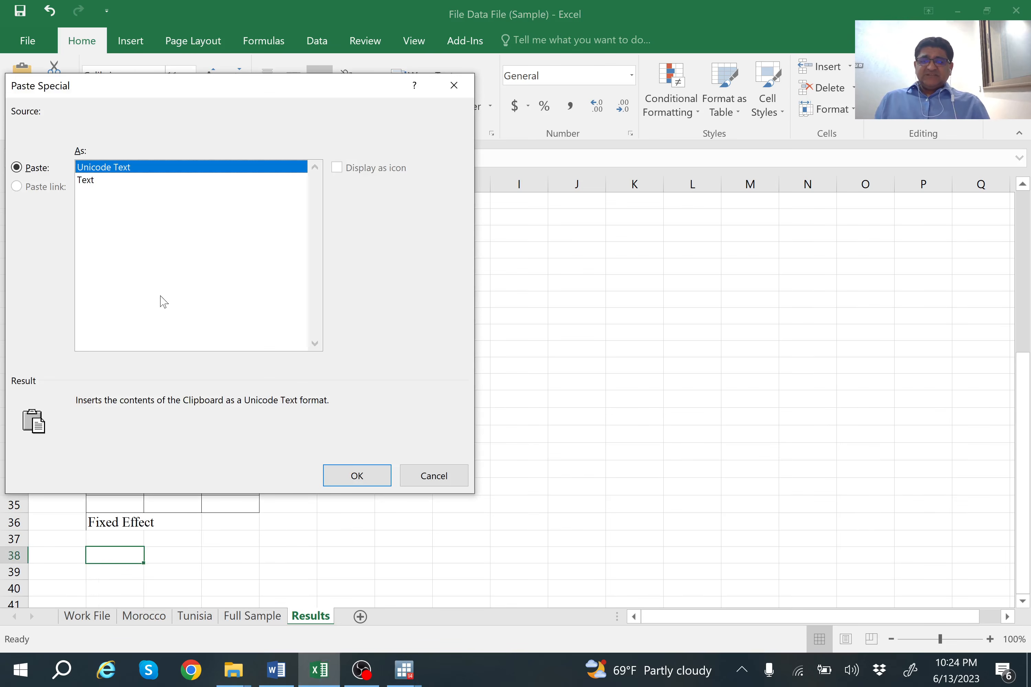
left_click(88, 183)
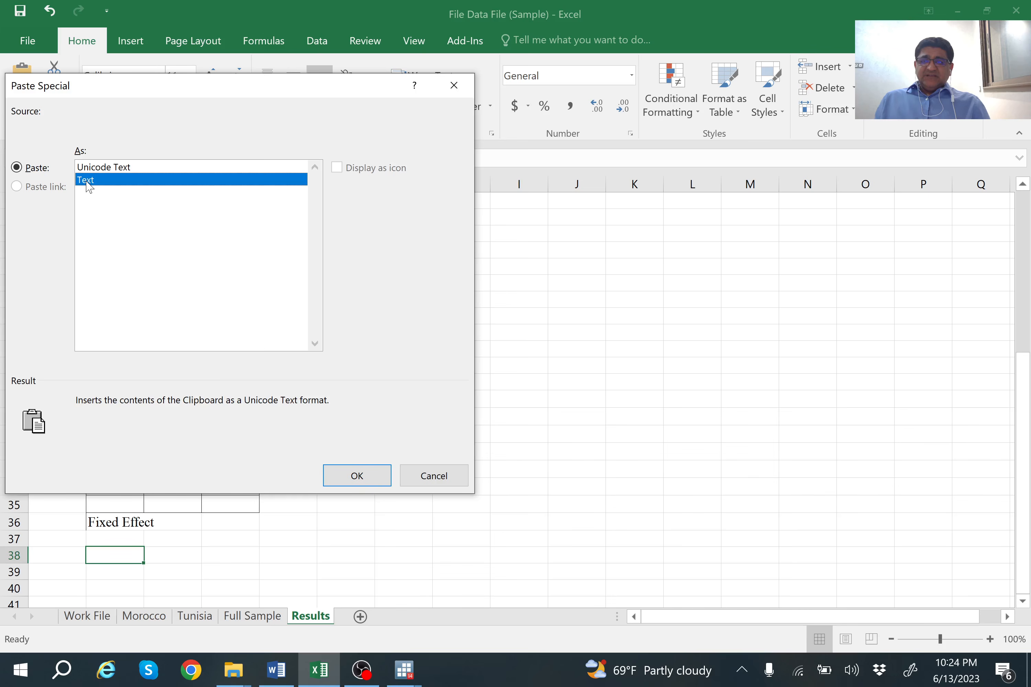
left_click(357, 476)
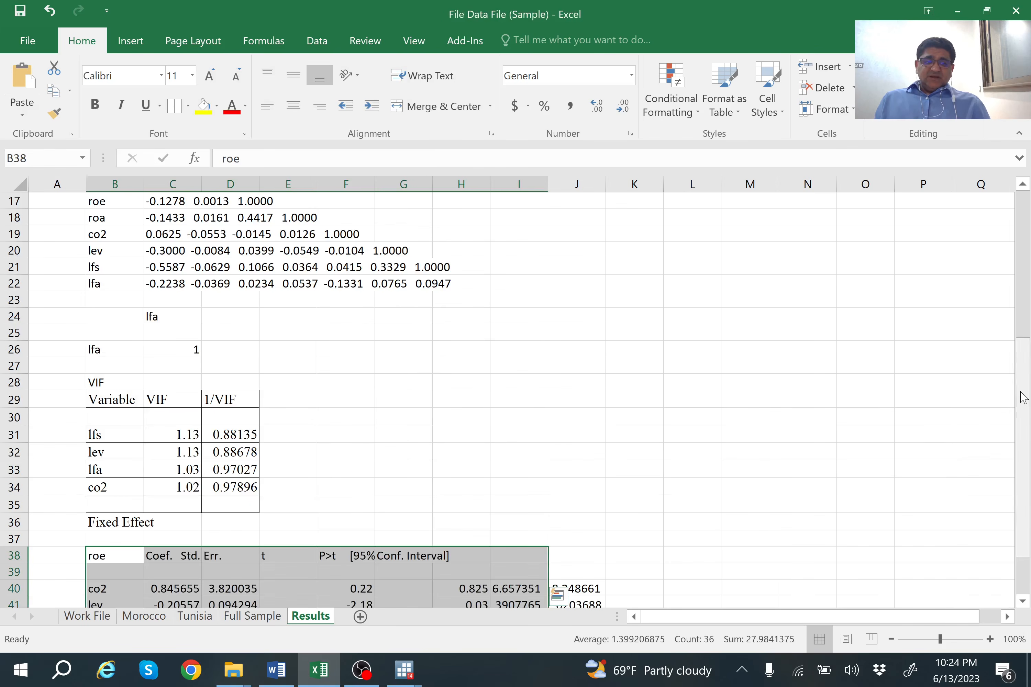
Compare the pasted fixed-effects table with the original coefficient table in the Stata results window, then return to Excel
left_click_drag(1022, 398, 1025, 436)
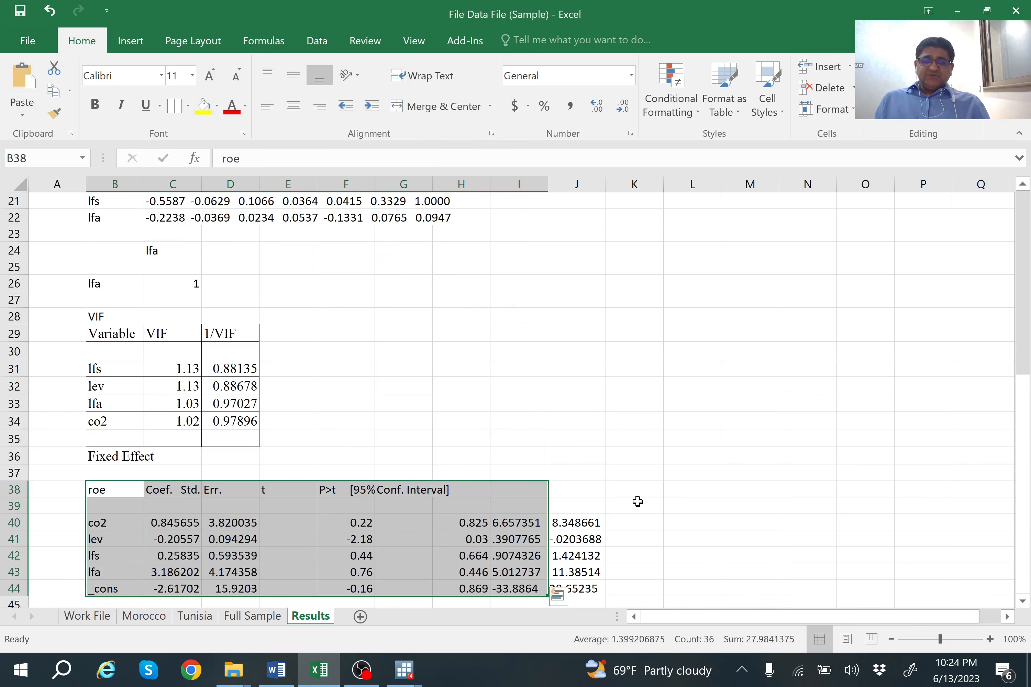
left_click(1022, 603)
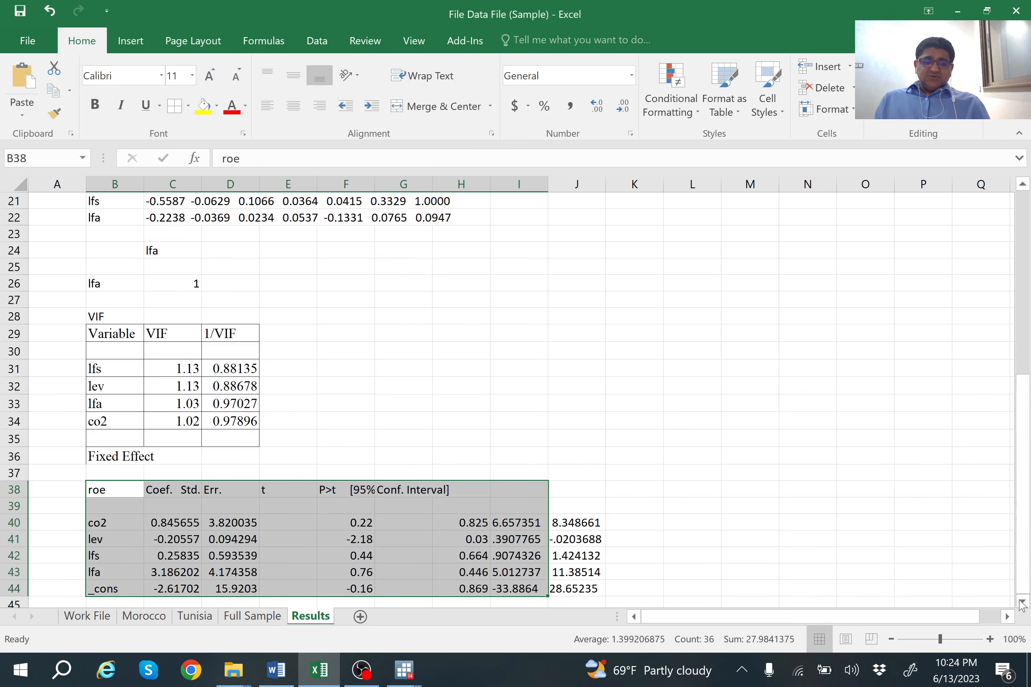
left_click(1022, 603)
left_click(1022, 603)
left_click(1022, 603)
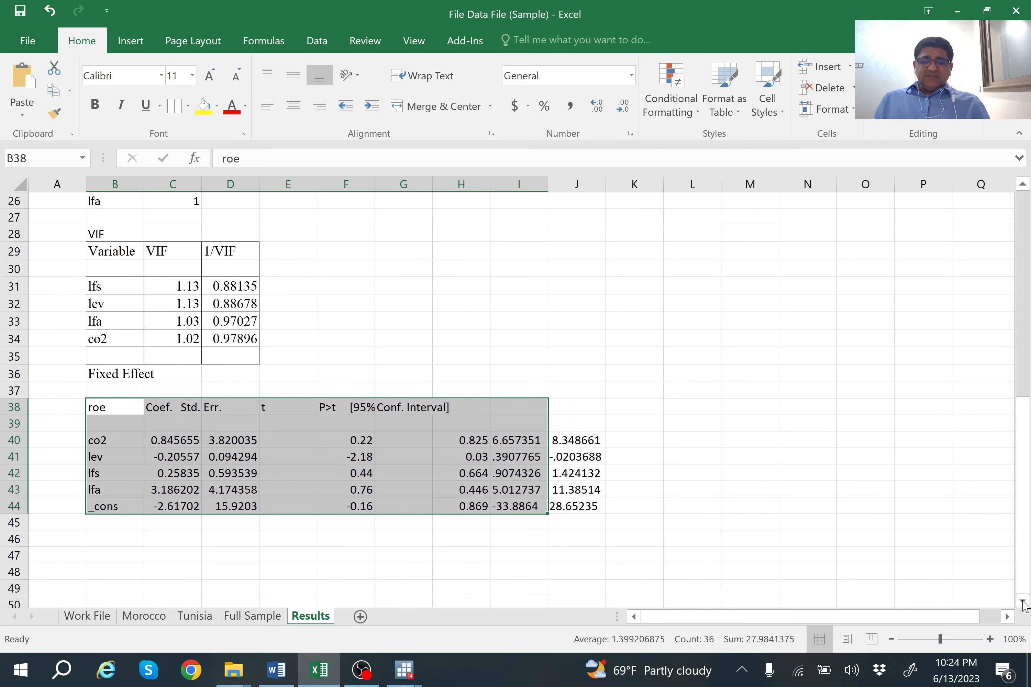
left_click(1022, 603)
left_click(1022, 603)
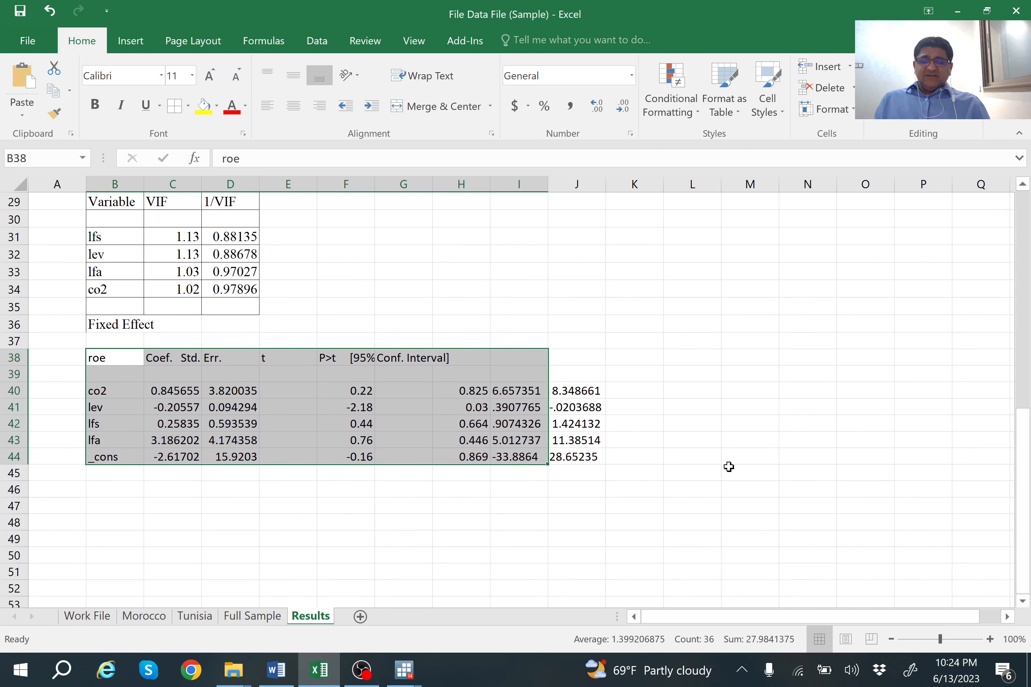
left_click(160, 361)
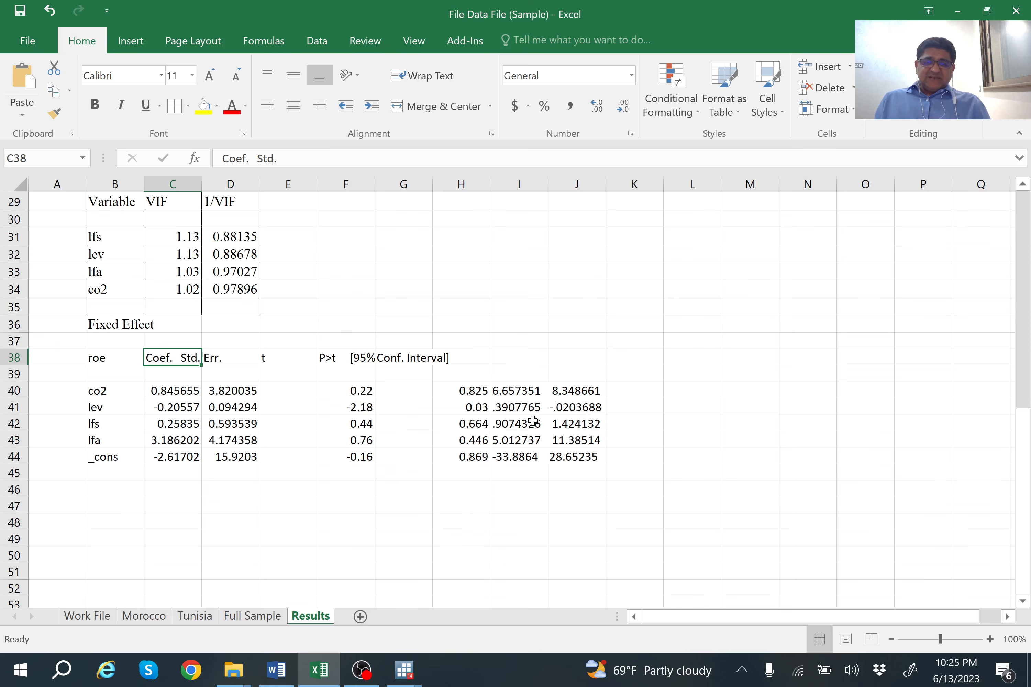
left_click(404, 672)
left_click(319, 606)
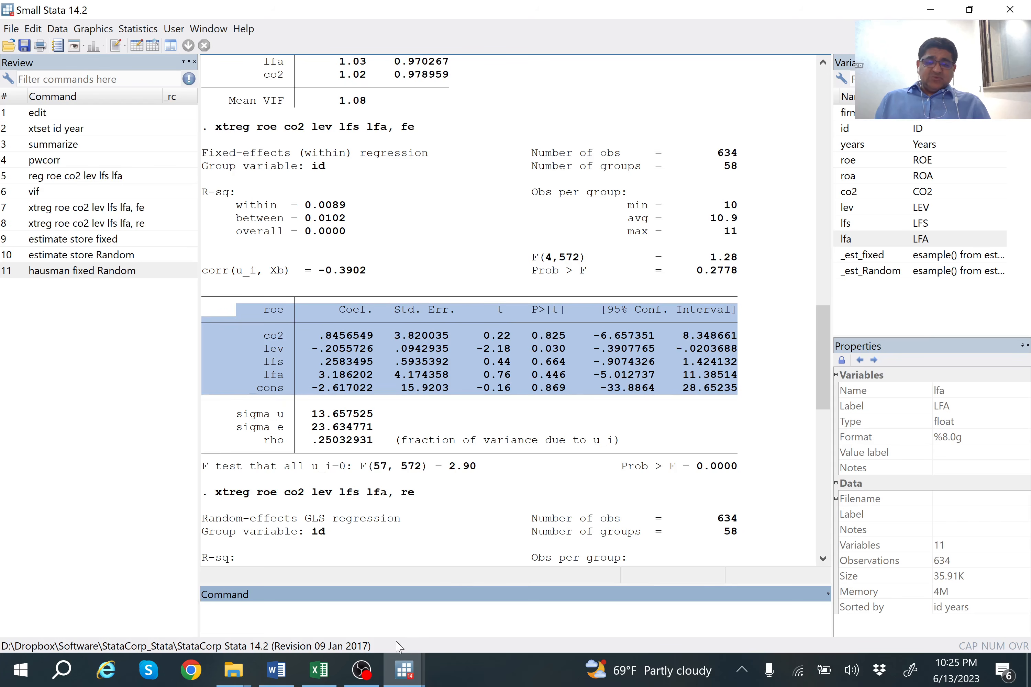
left_click(319, 670)
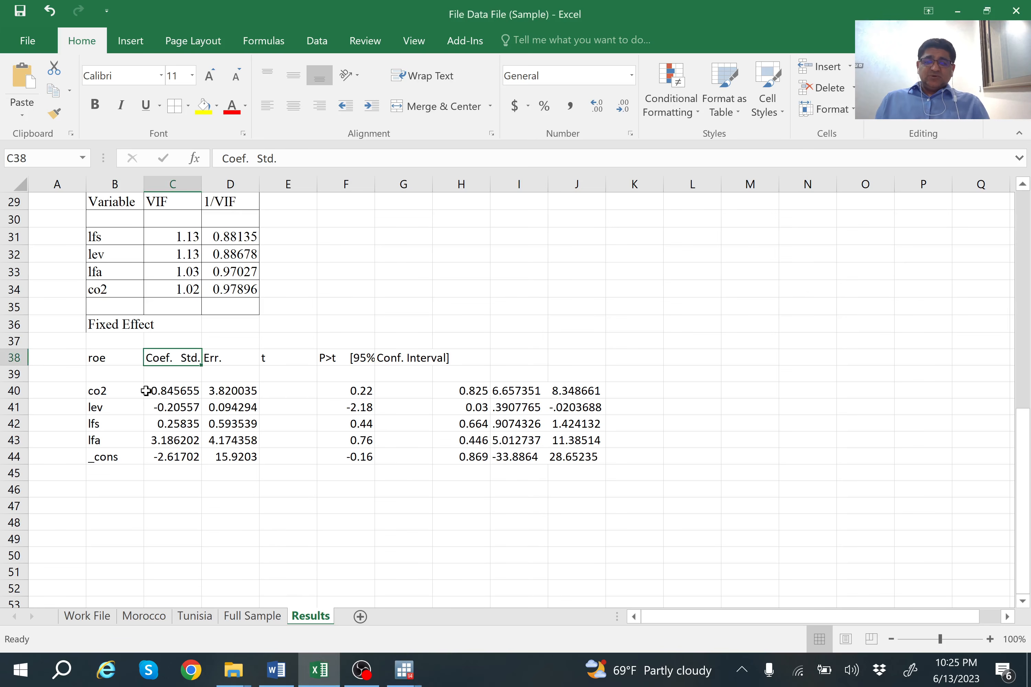
Examine how the headings in row 38 line up with the value columns, going across the blank row 39
left_click(180, 375)
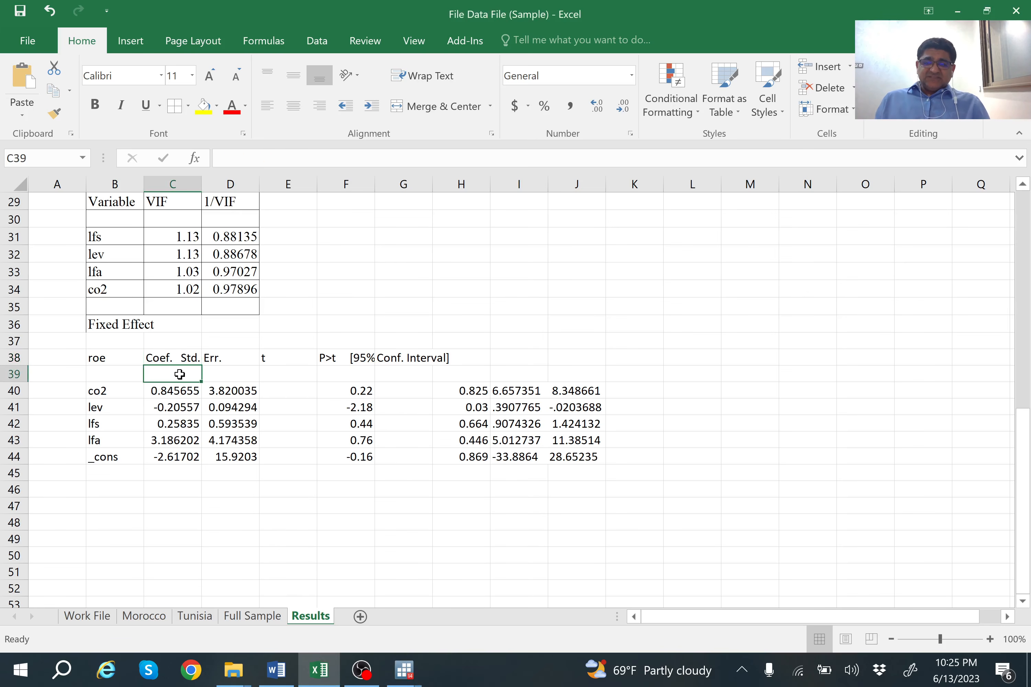
left_click(219, 375)
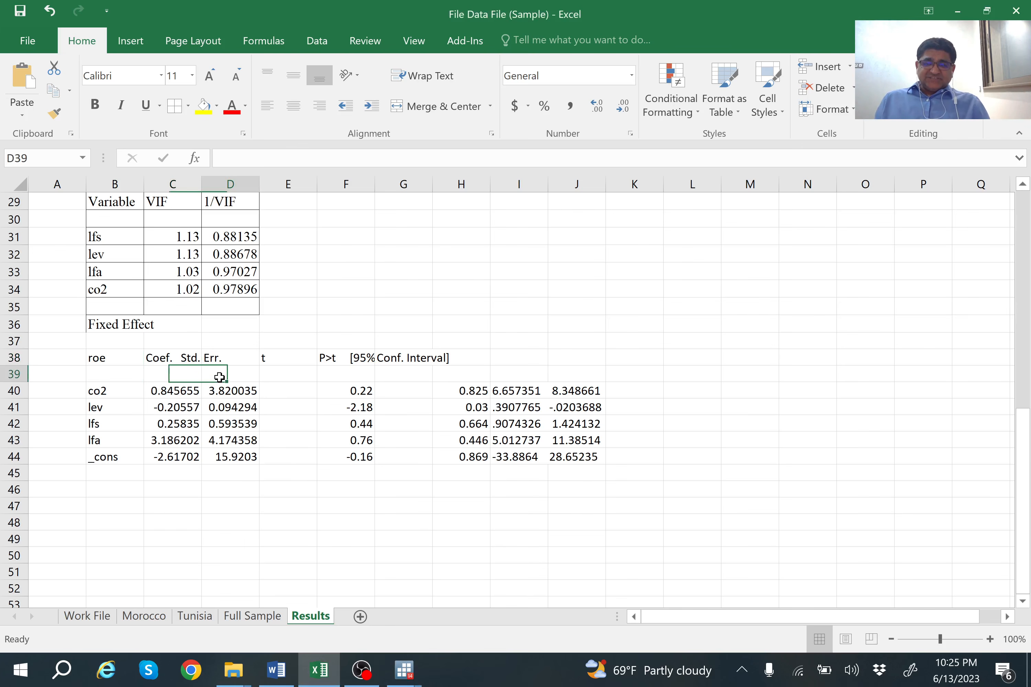
left_click(357, 375)
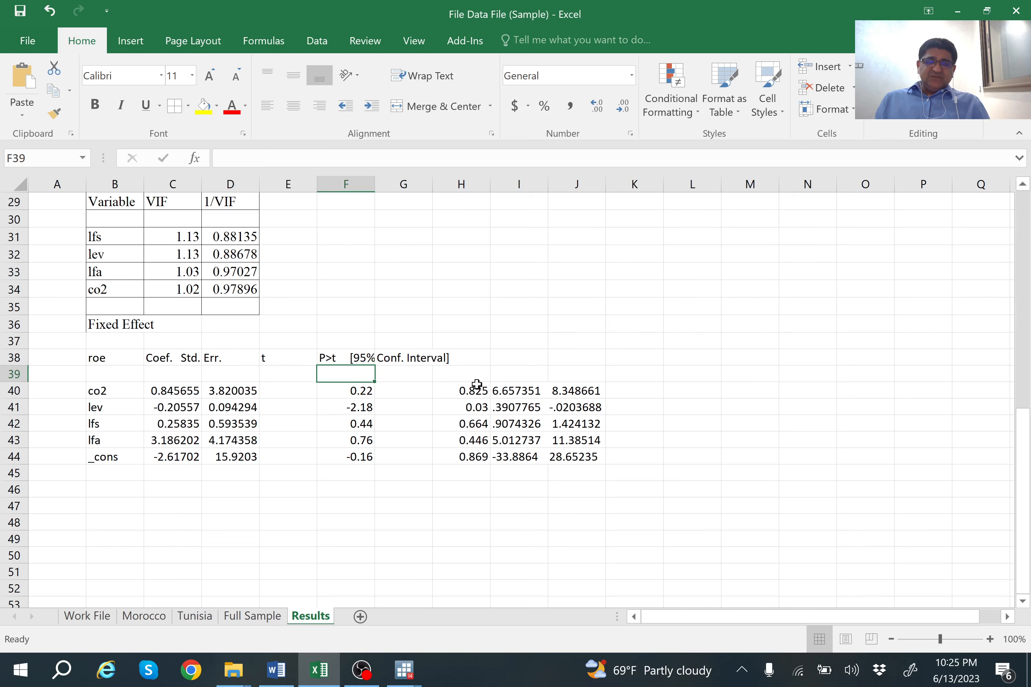
left_click(476, 373)
left_click(517, 374)
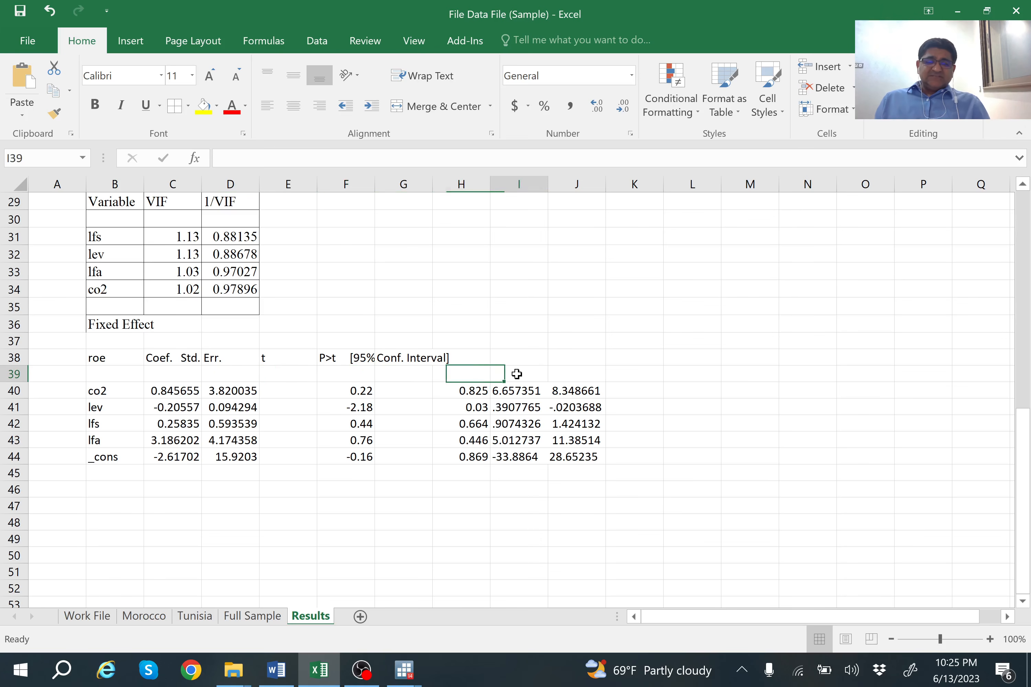
left_click(572, 374)
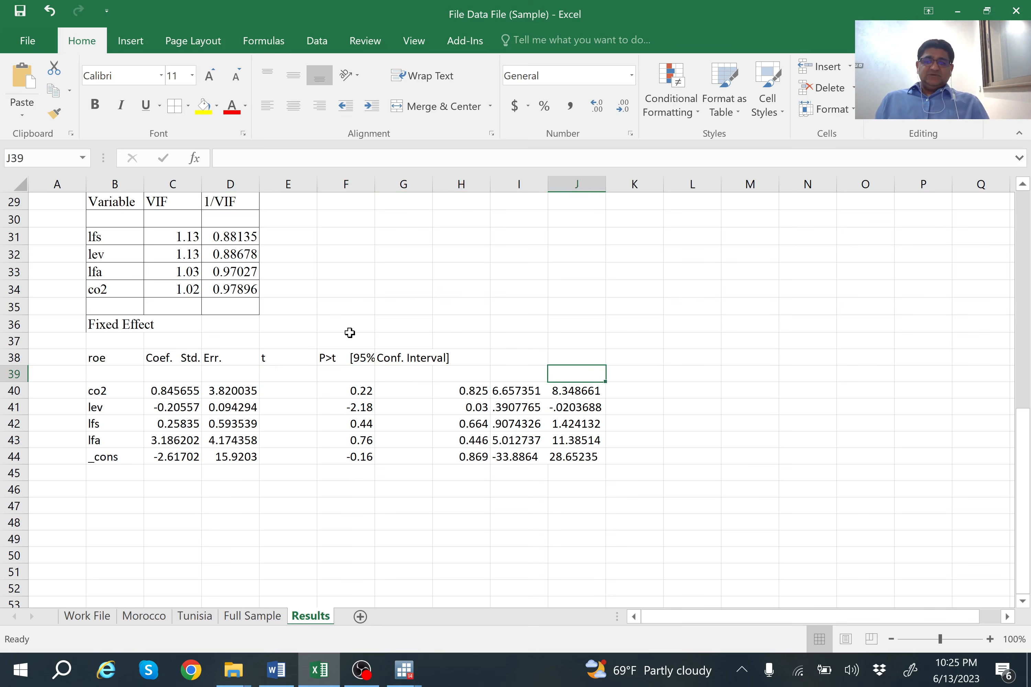
left_click_drag(165, 352, 426, 355)
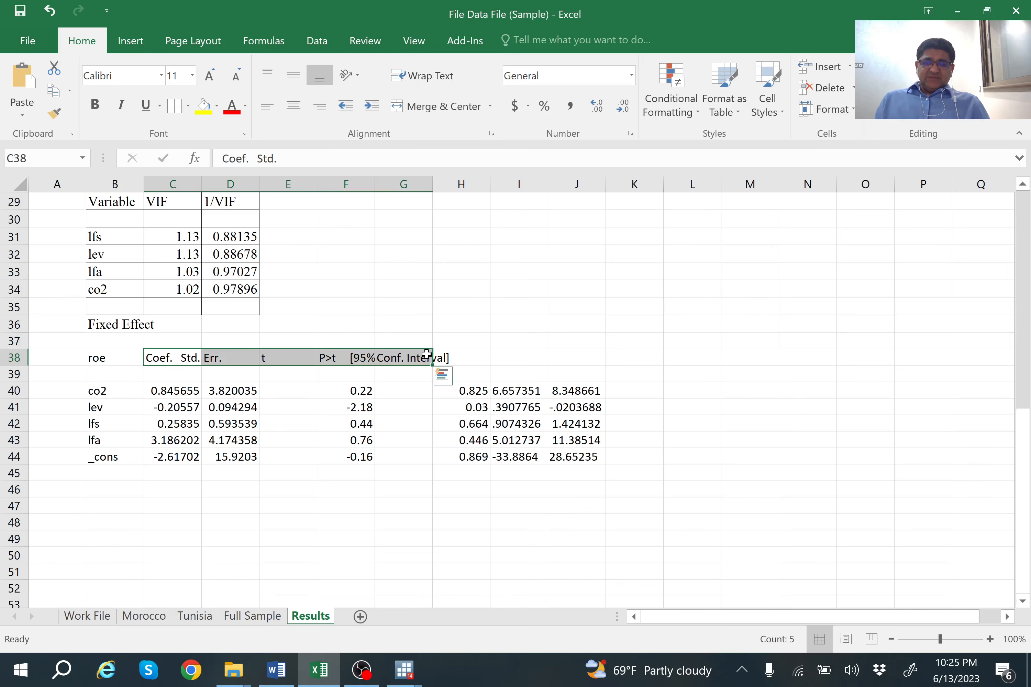
left_click(172, 377)
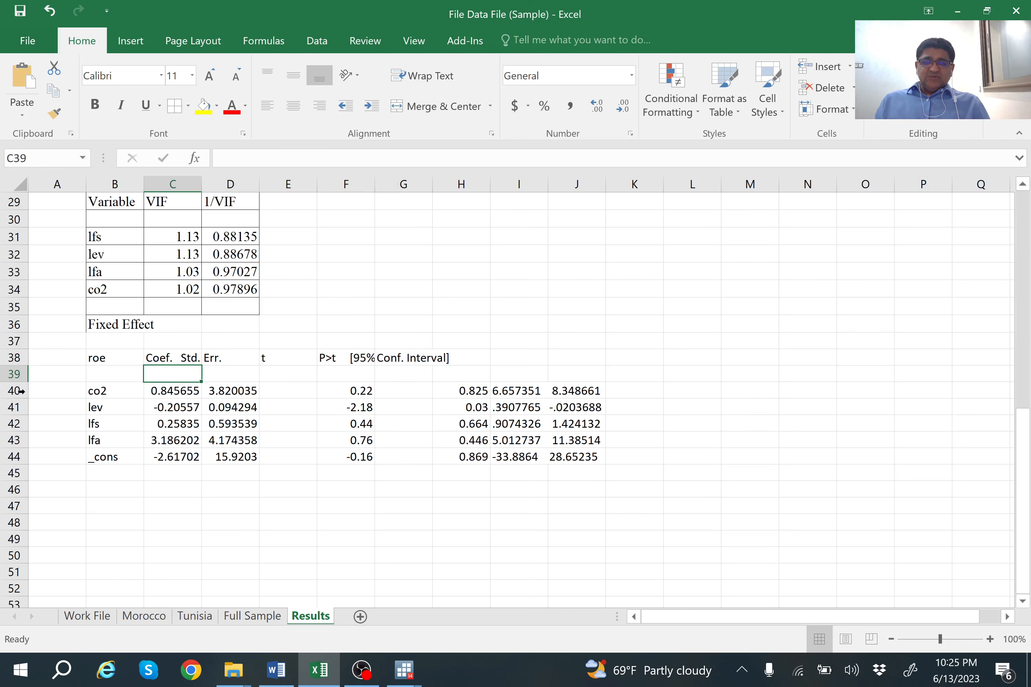
left_click(12, 373)
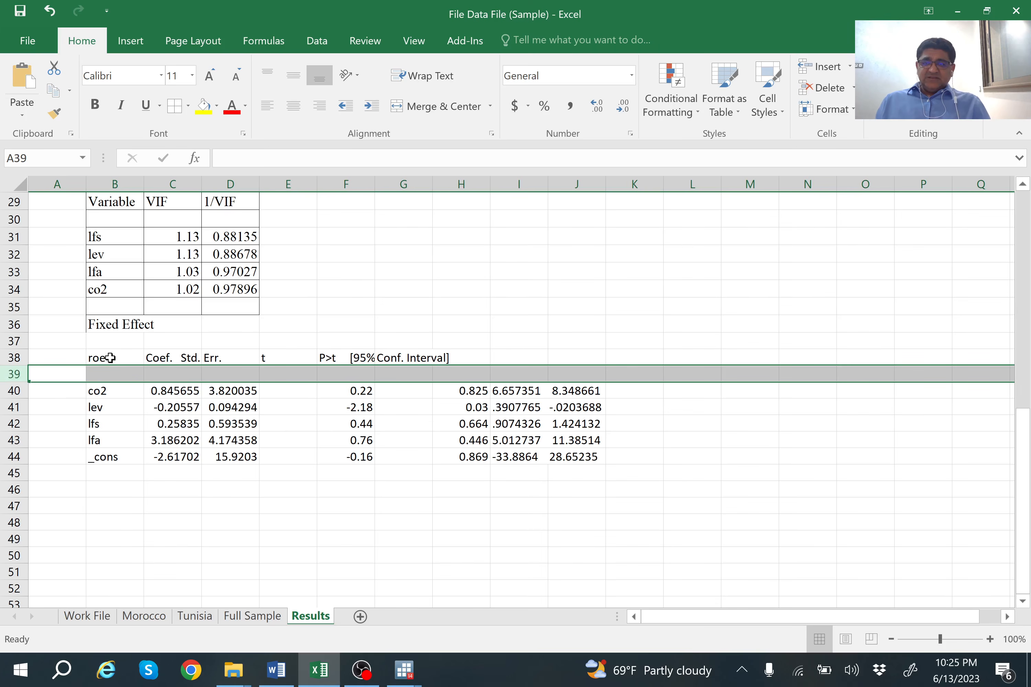
Format the fixed-effects table in B38:J44 as 12-point Times New Roman and add borders to all its cells
left_click_drag(100, 358, 600, 464)
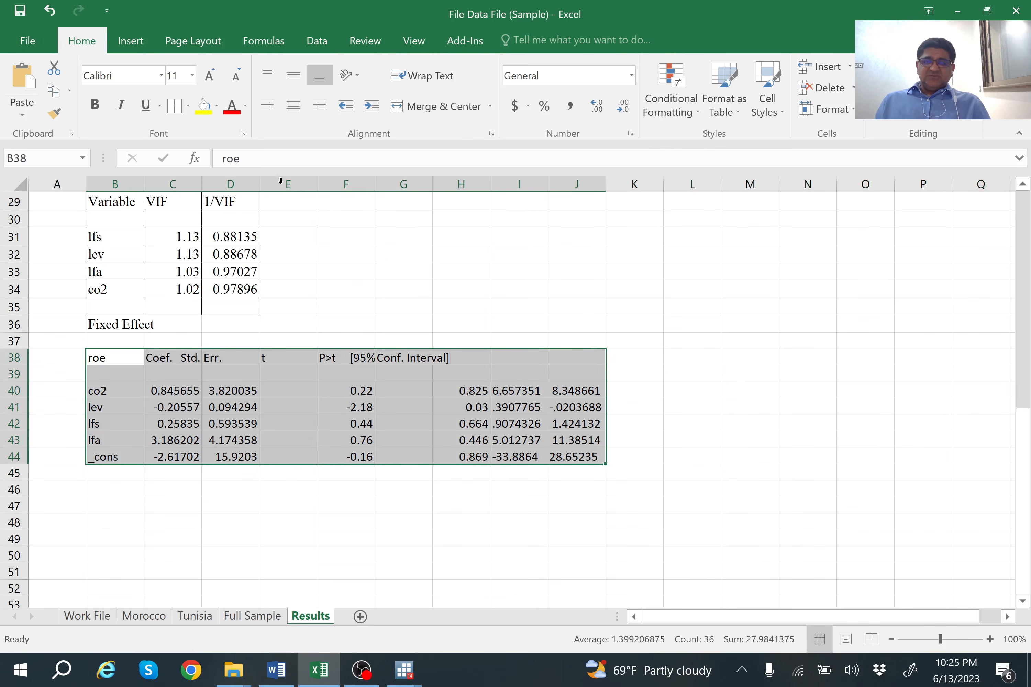
left_click(209, 75)
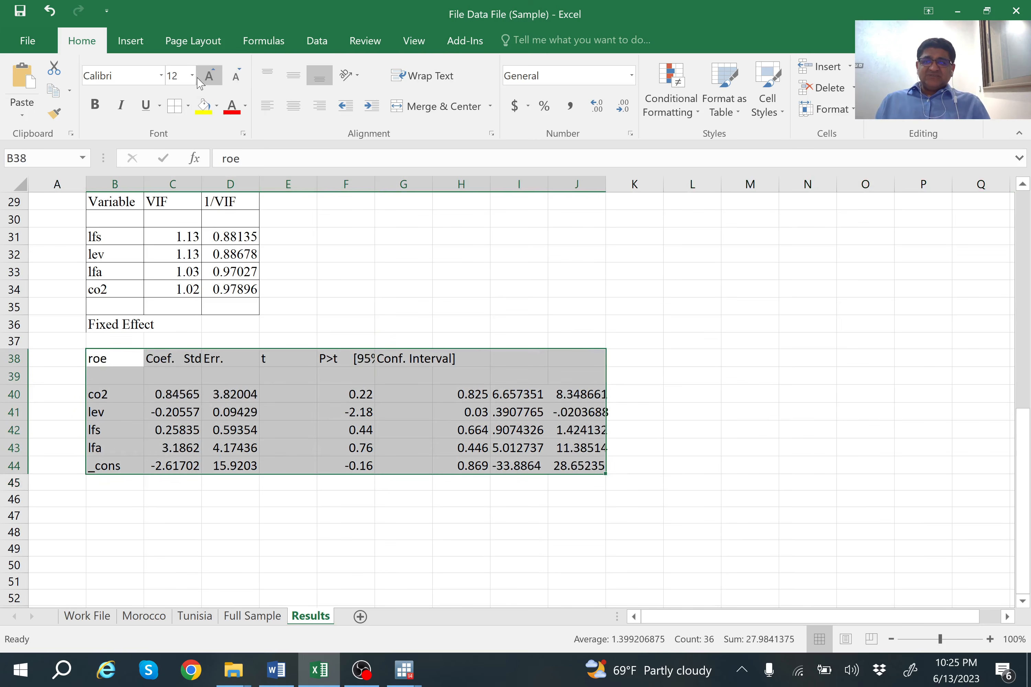
left_click(161, 75)
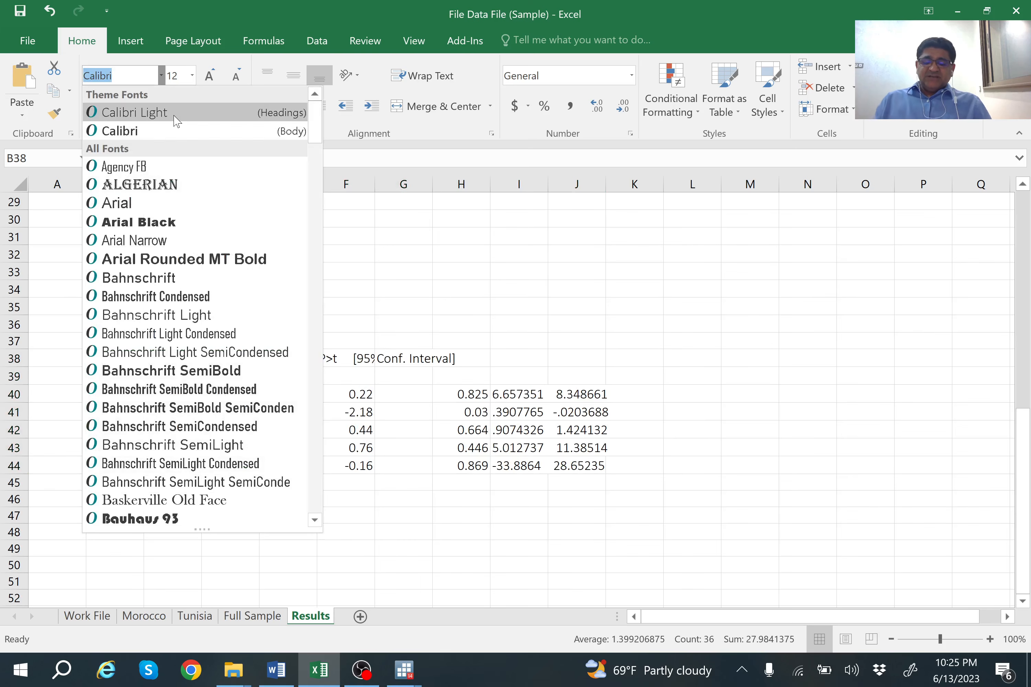
type("Times New Rom")
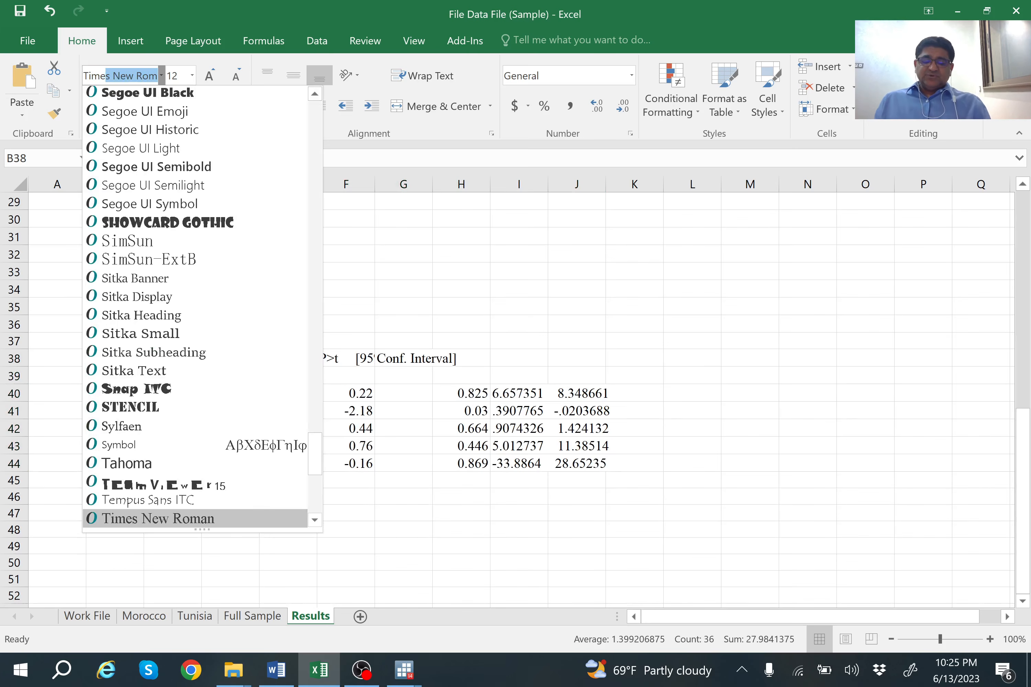
key("Return")
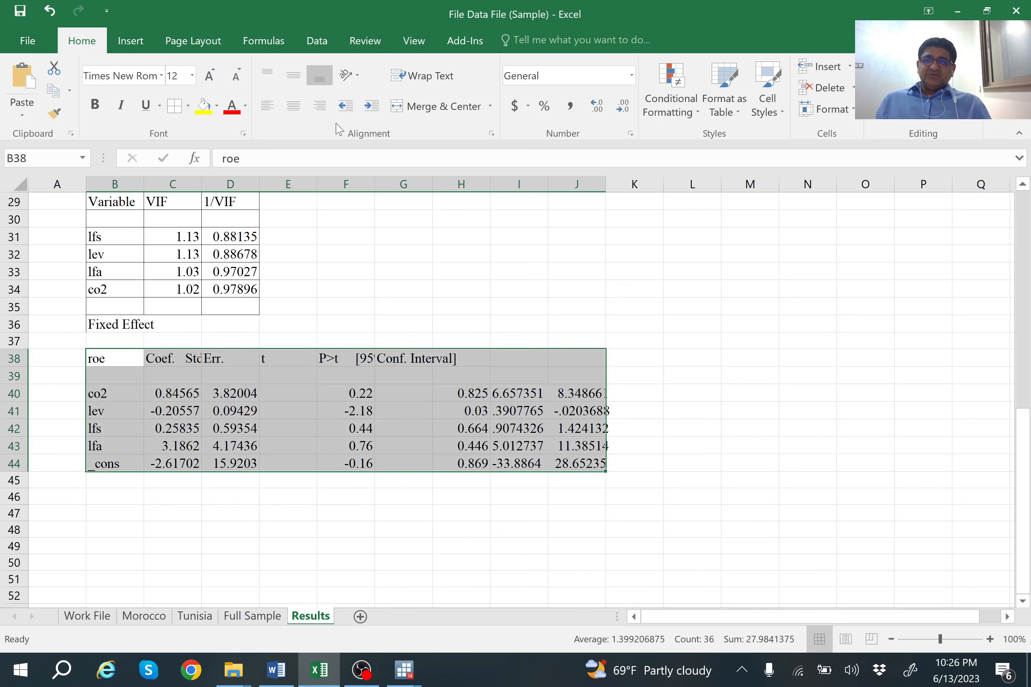
left_click(176, 107)
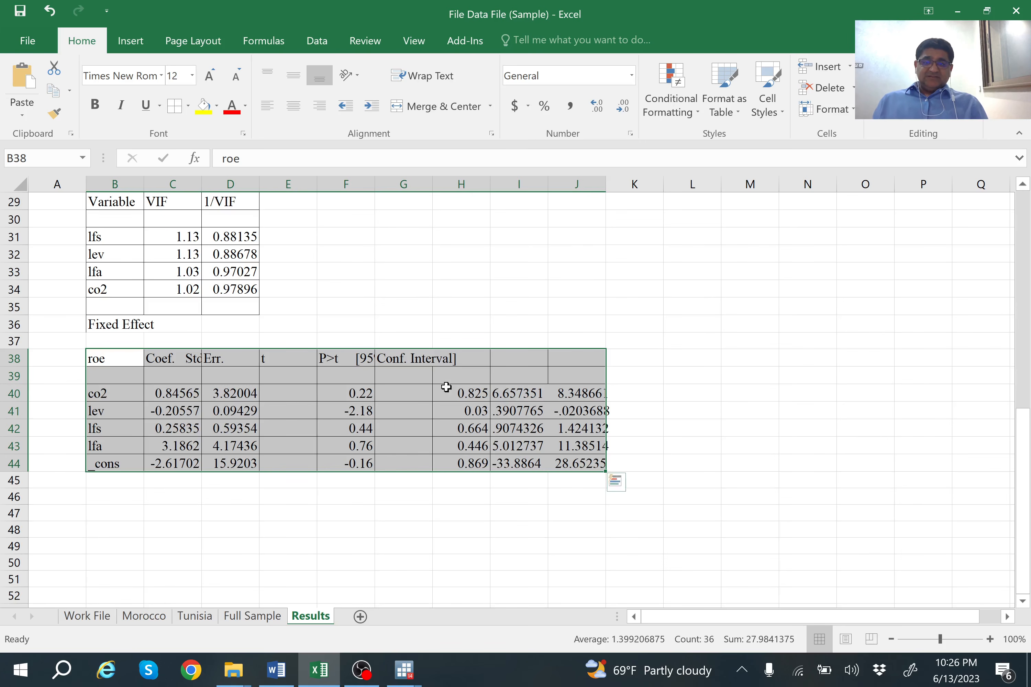
Check the blank cells C39, D39 and F39 against the headings above and the coefficient values below
left_click(189, 378)
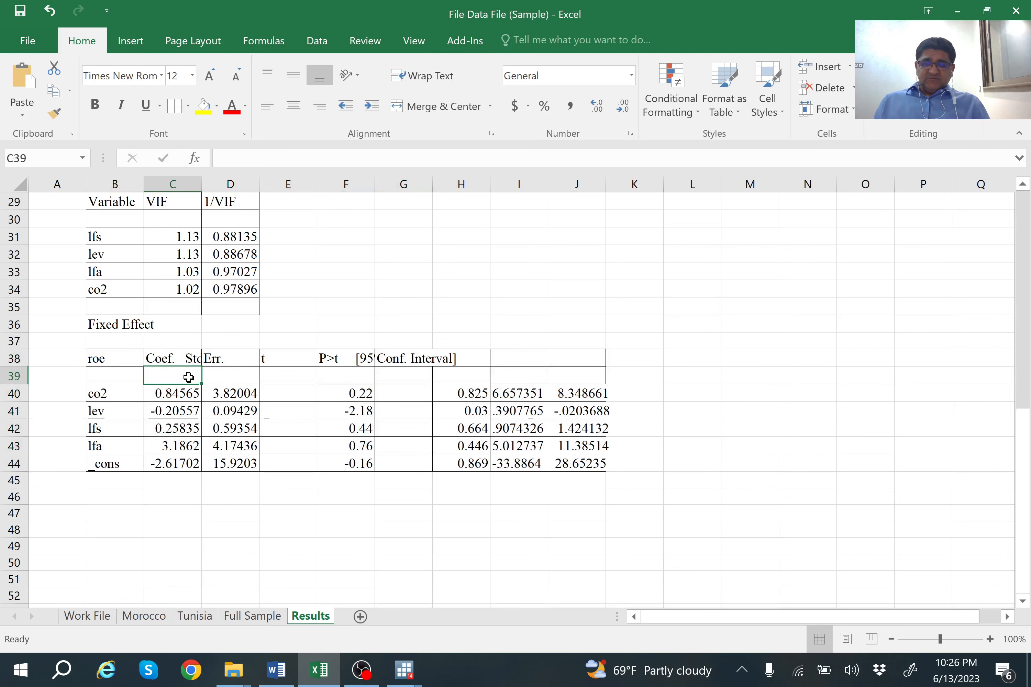
left_click(228, 380)
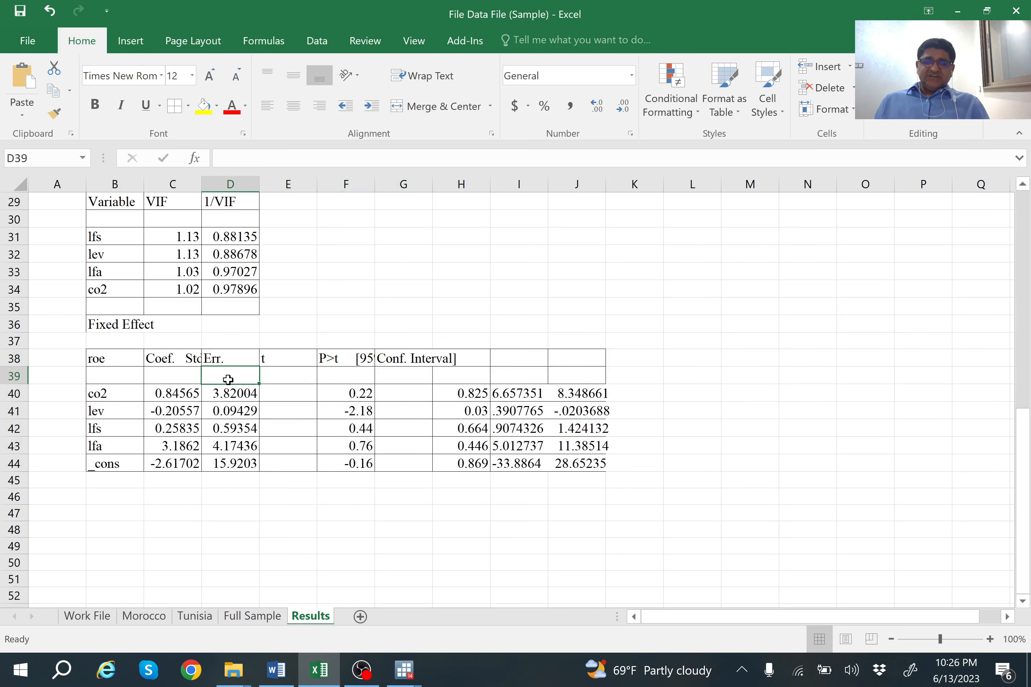
left_click(360, 384)
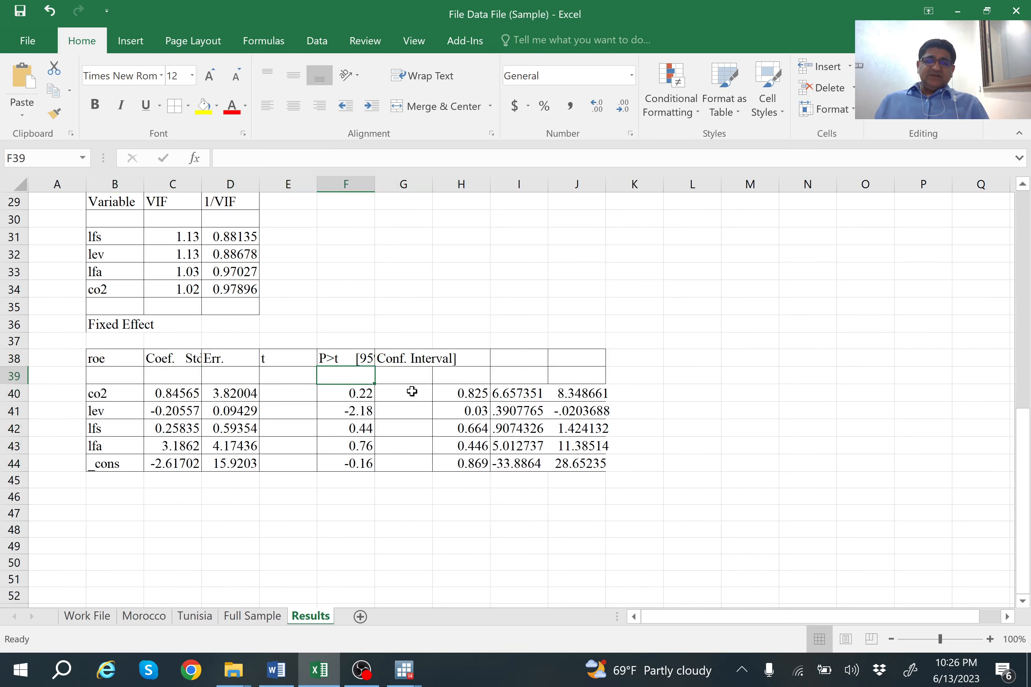
left_click(468, 385)
left_click(514, 373)
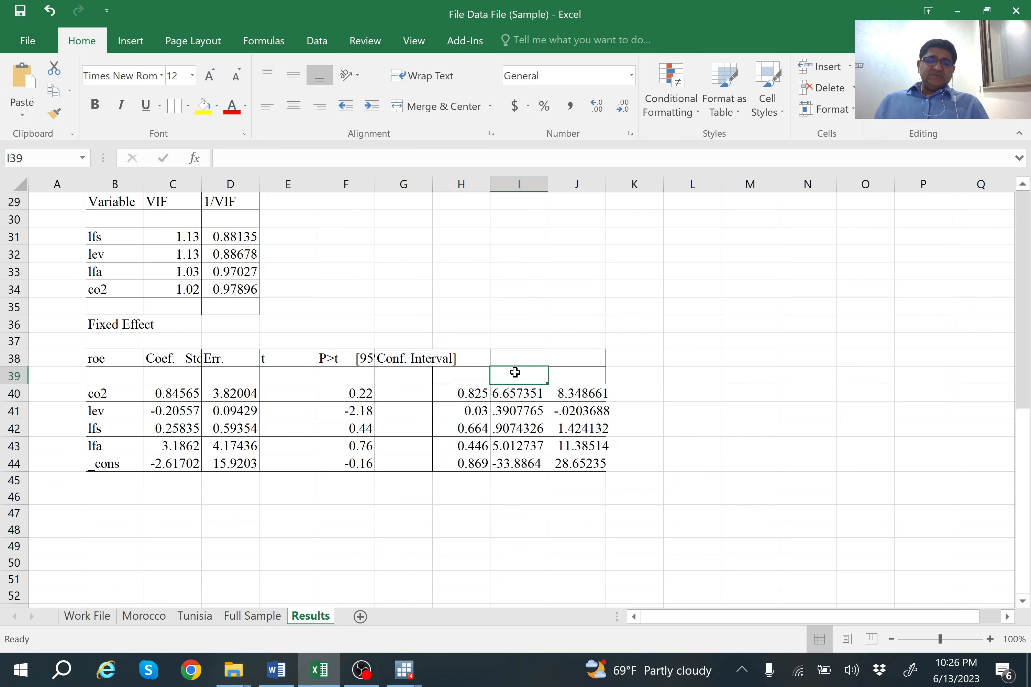
left_click(573, 377)
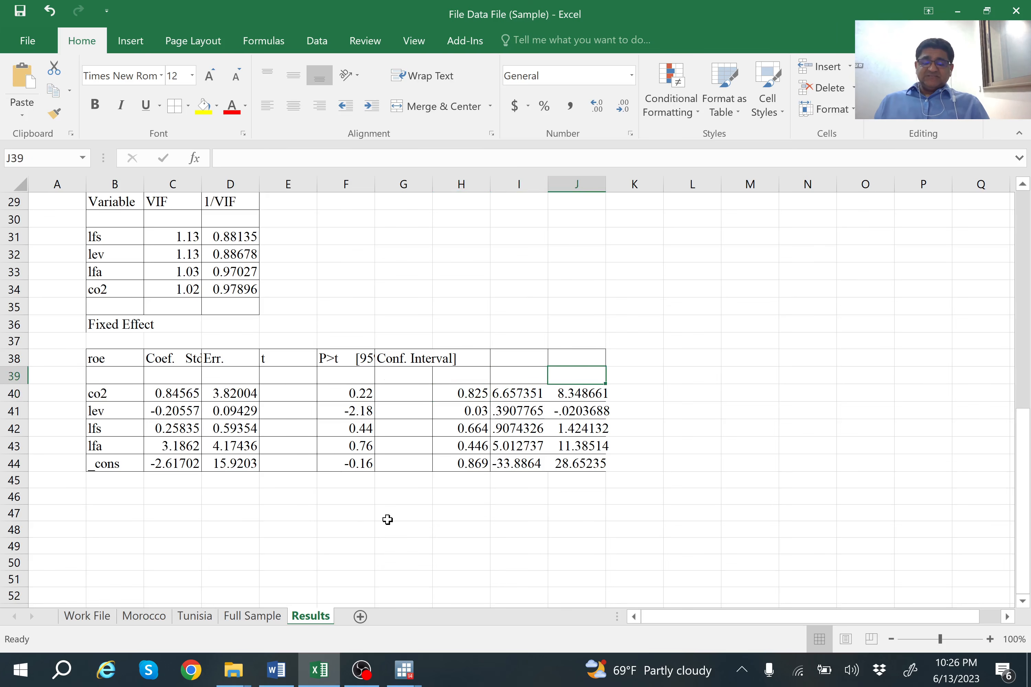
Add the row labels F-value, P-value and Husman chi2 in cells B45 to B47 below the fixed-effect table
left_click(107, 477)
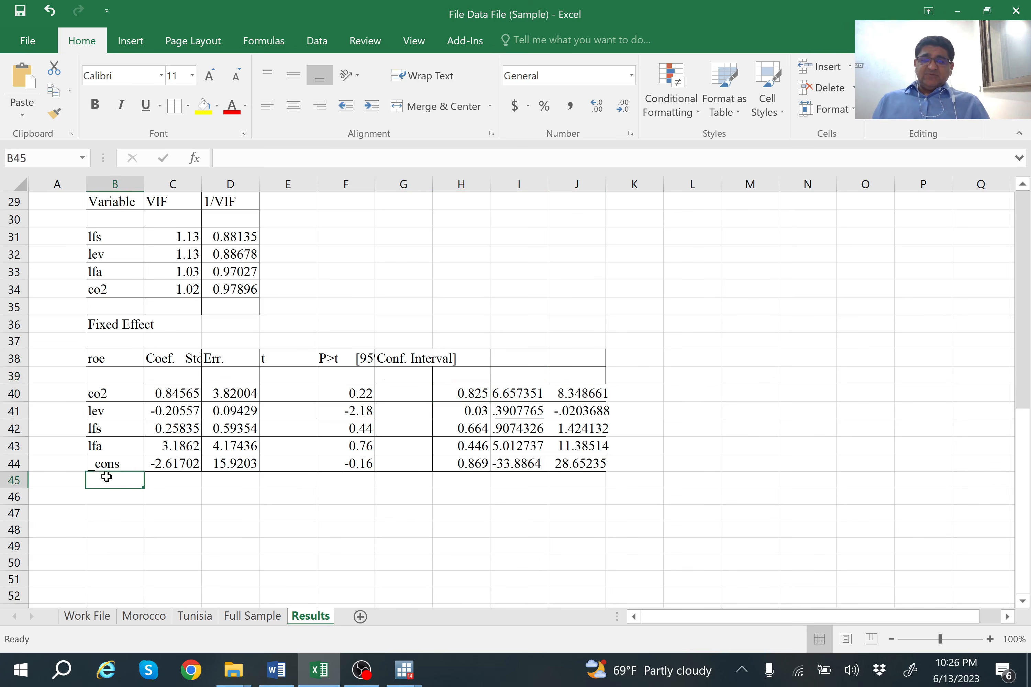
type("F")
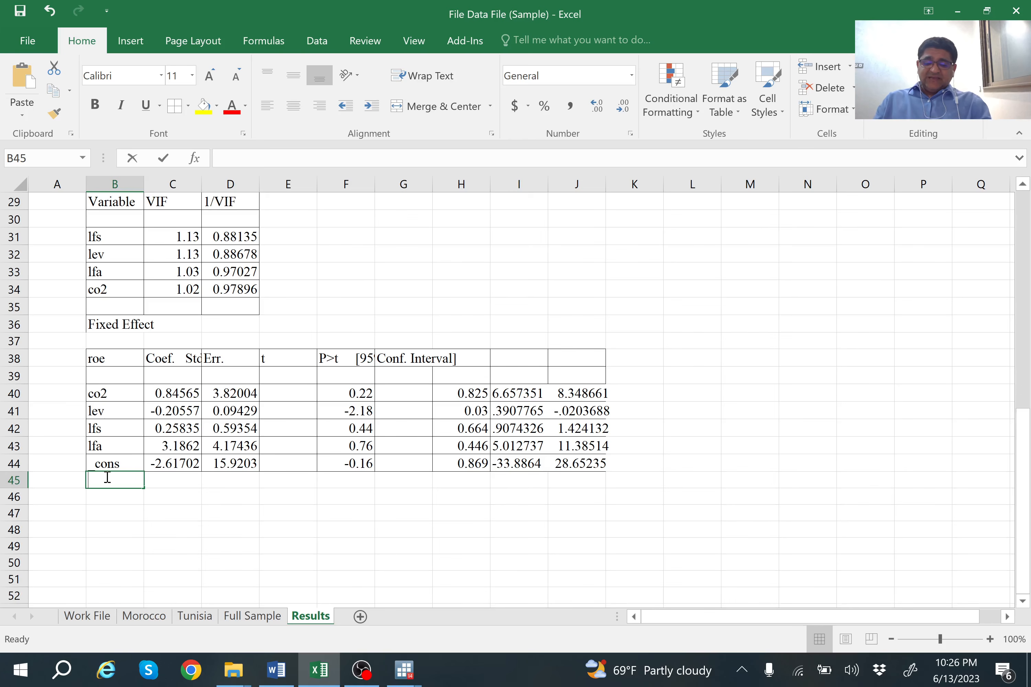
type("-")
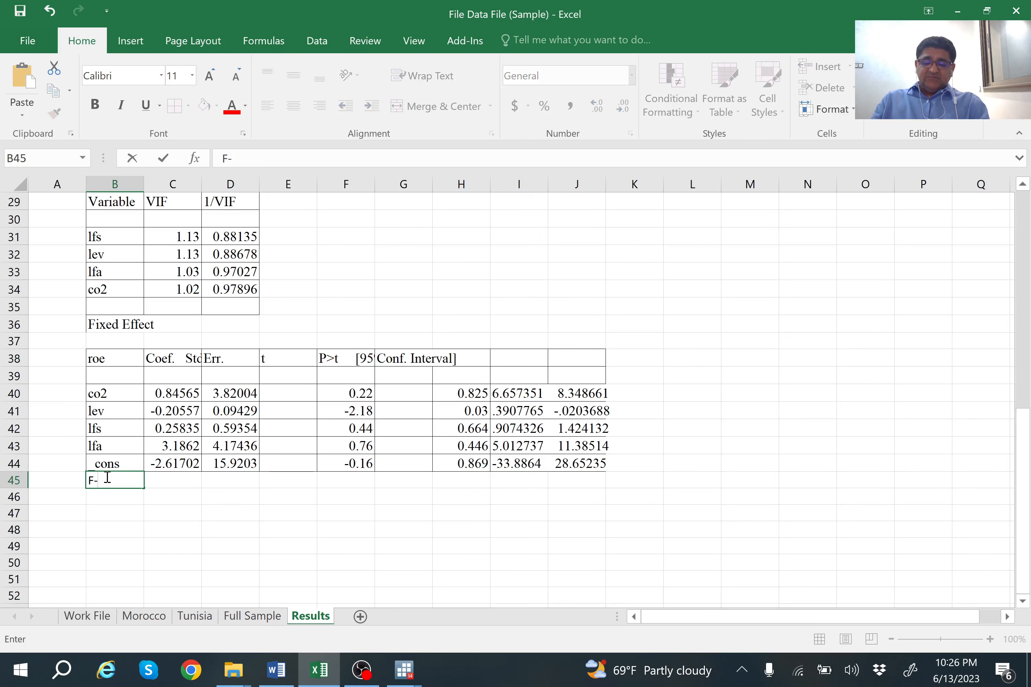
type("value")
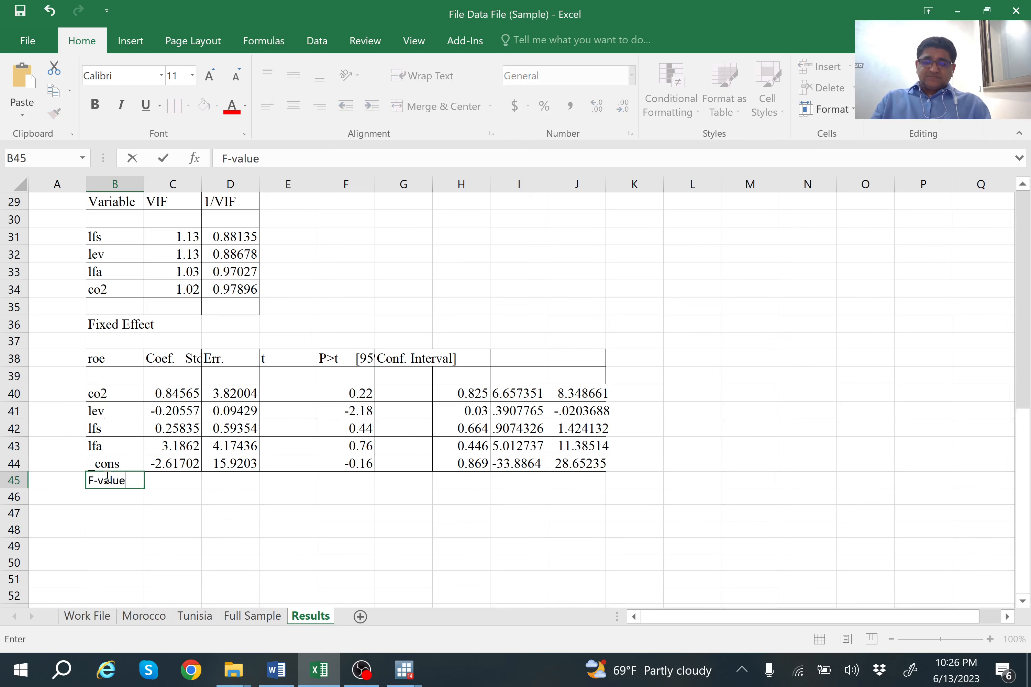
left_click(118, 500)
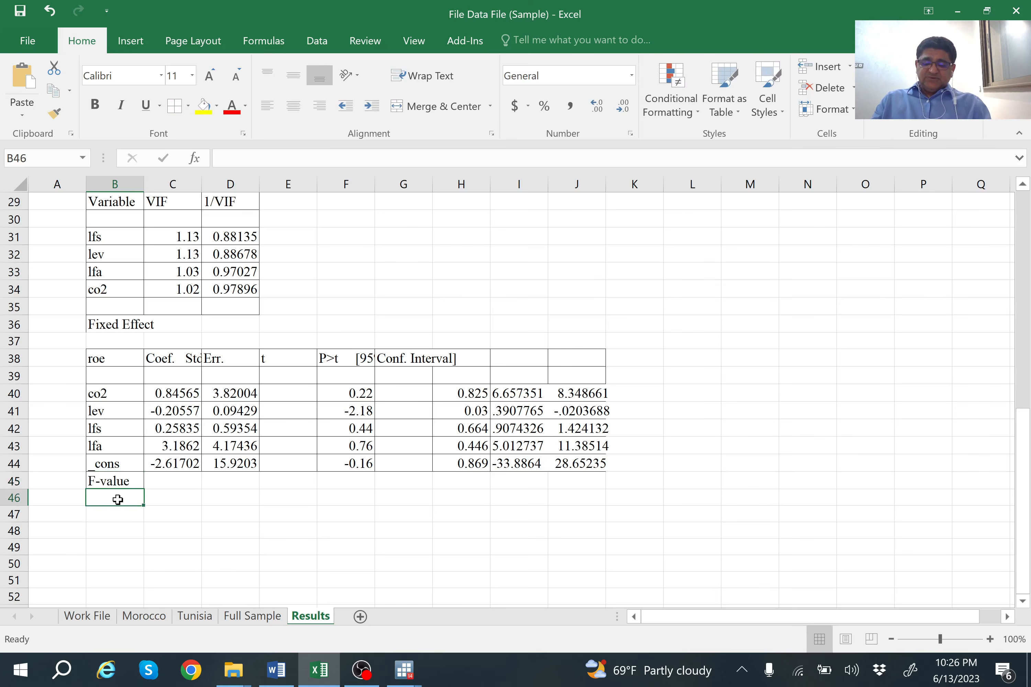
type("P-value")
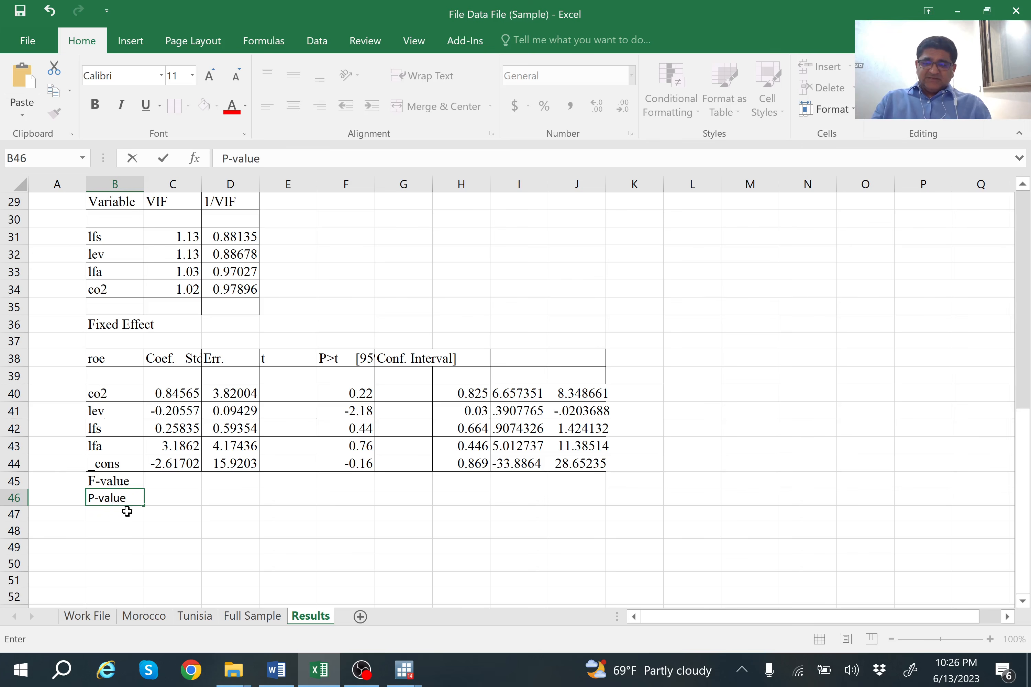
left_click(127, 512)
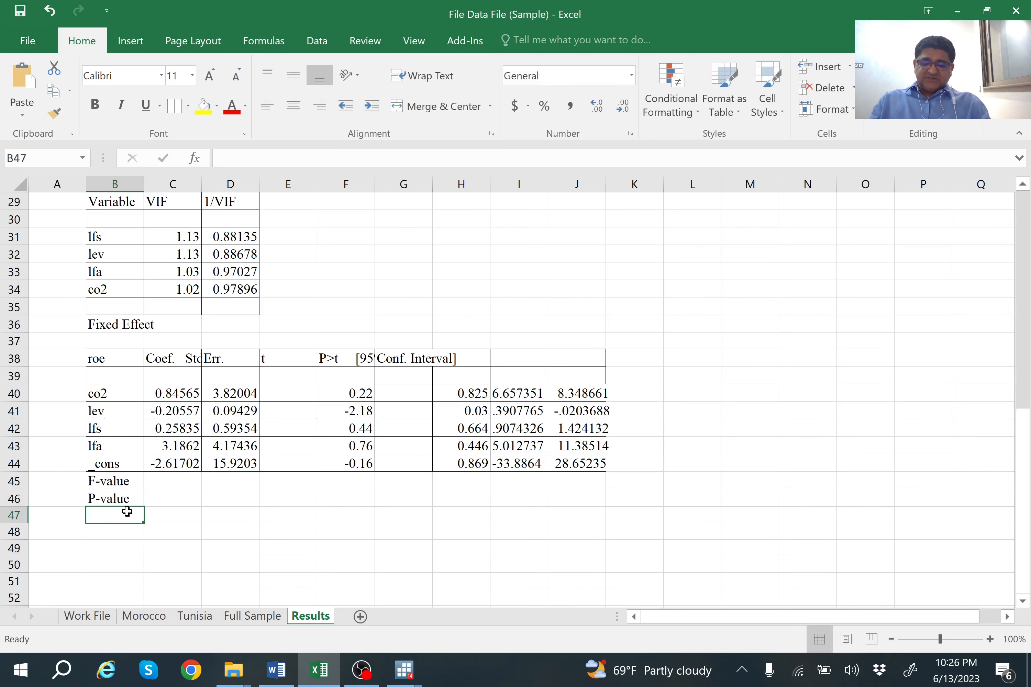
type("Husman")
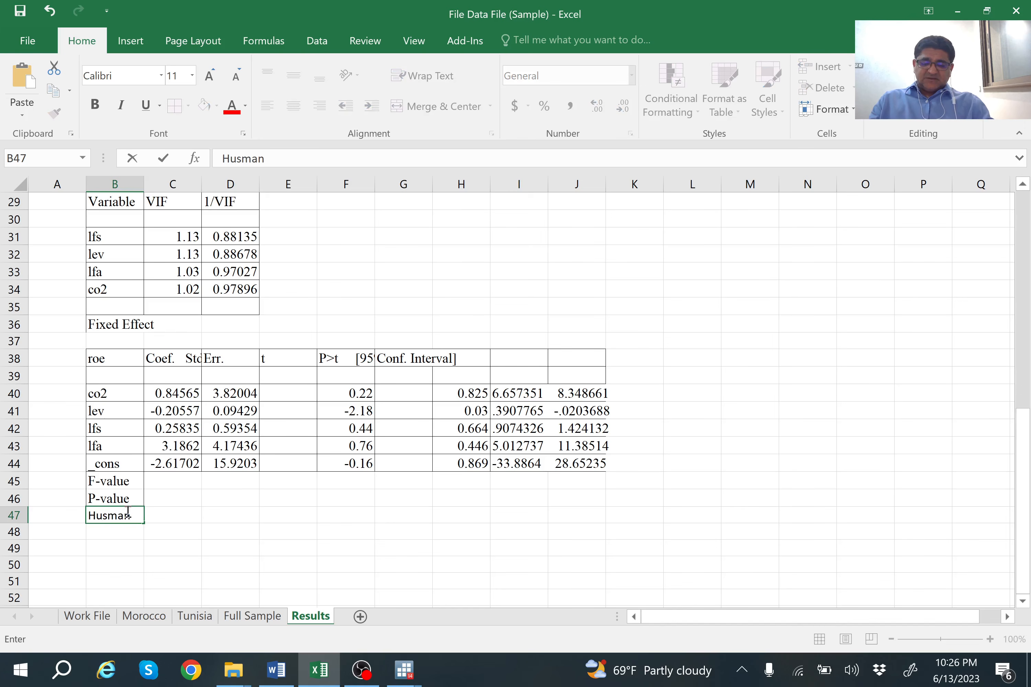
type(" chi2")
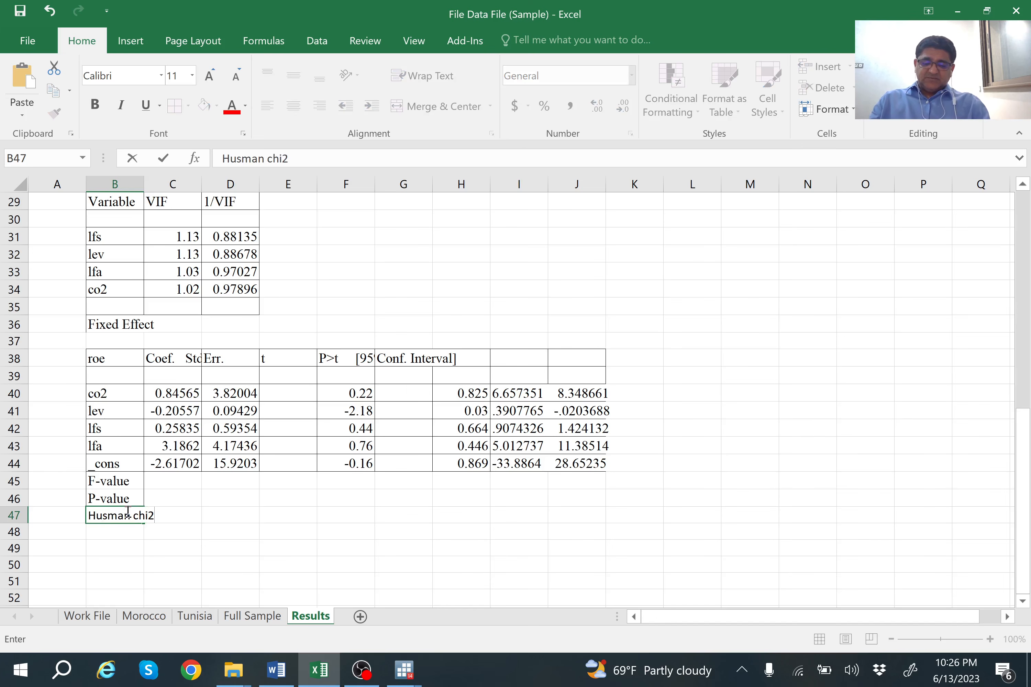
left_click(205, 546)
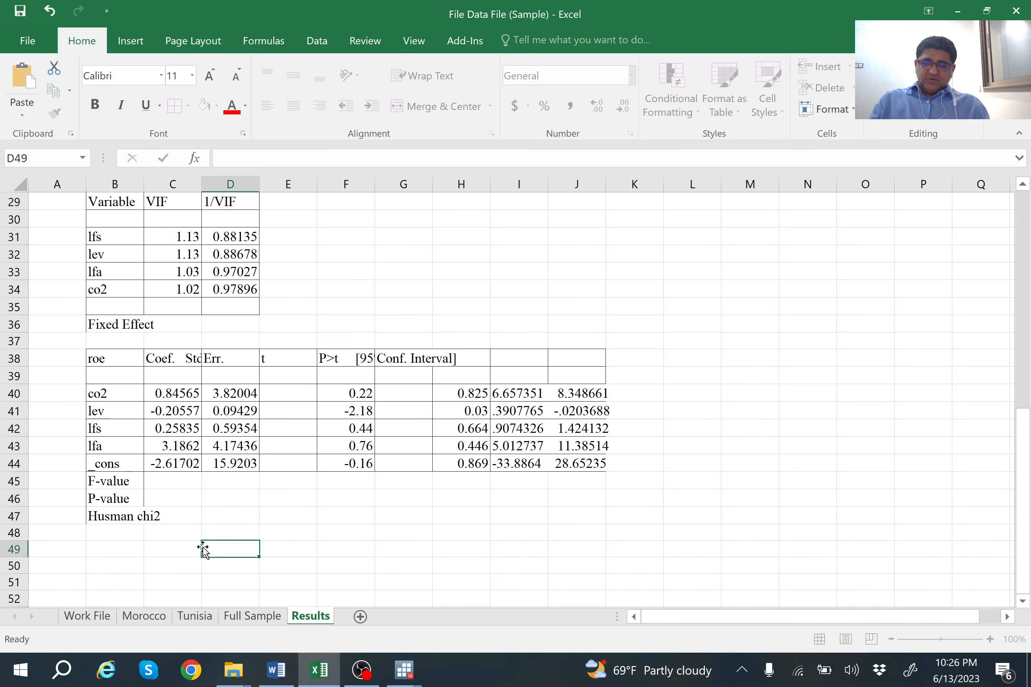
Look up the fixed-effects model's F statistic in Stata and enter 1.28 beside the F-value label in Excel cell C45
left_click(189, 521)
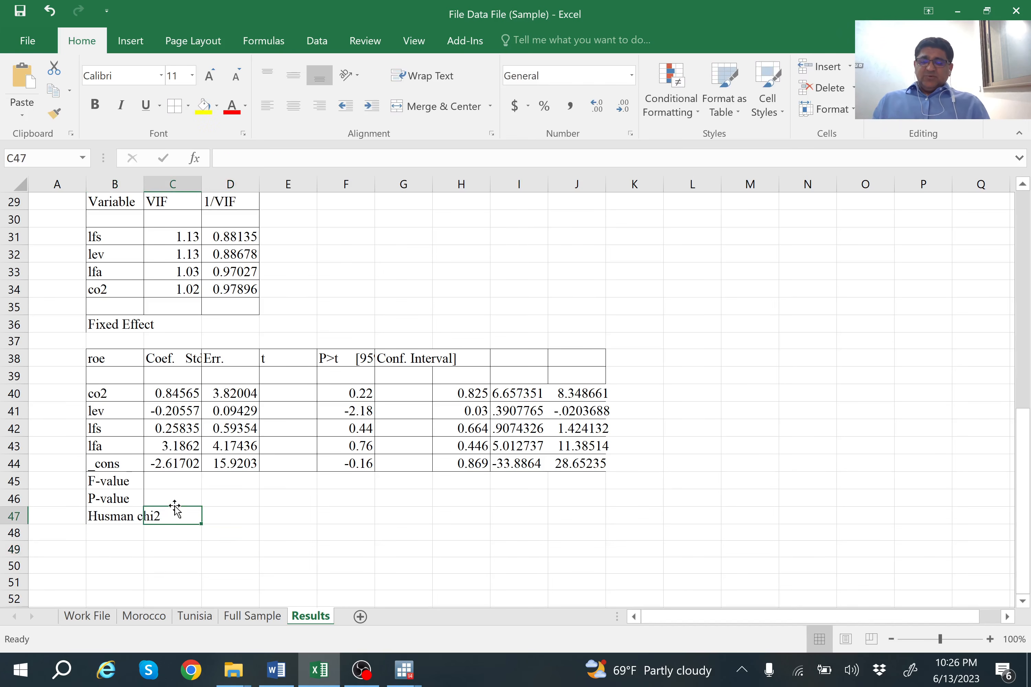
left_click(179, 483)
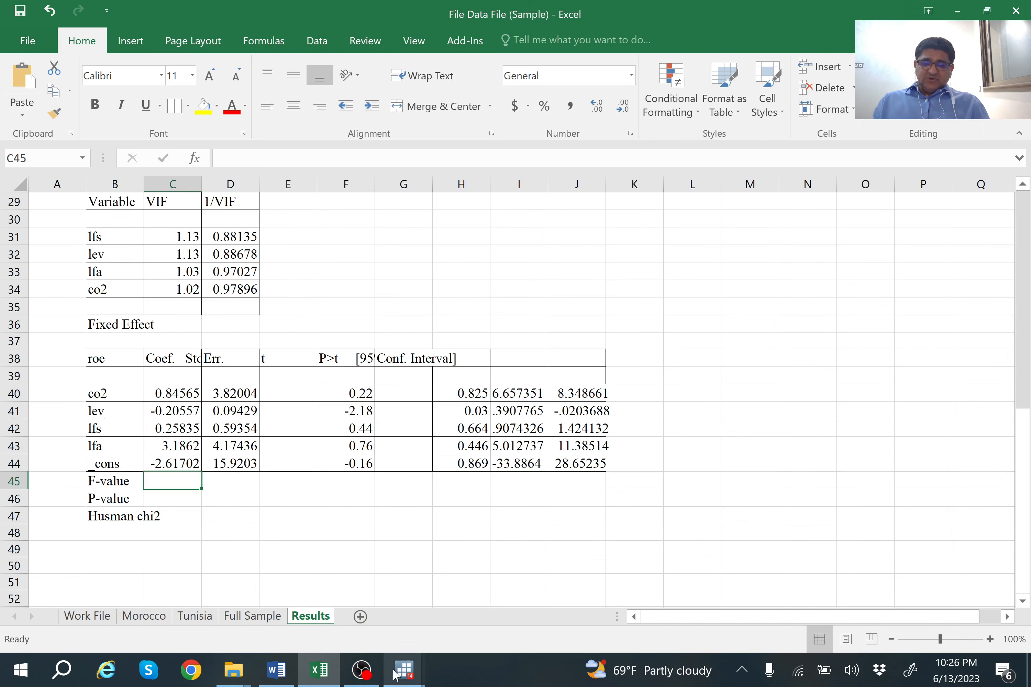
mouse_move(415, 680)
left_click(299, 563)
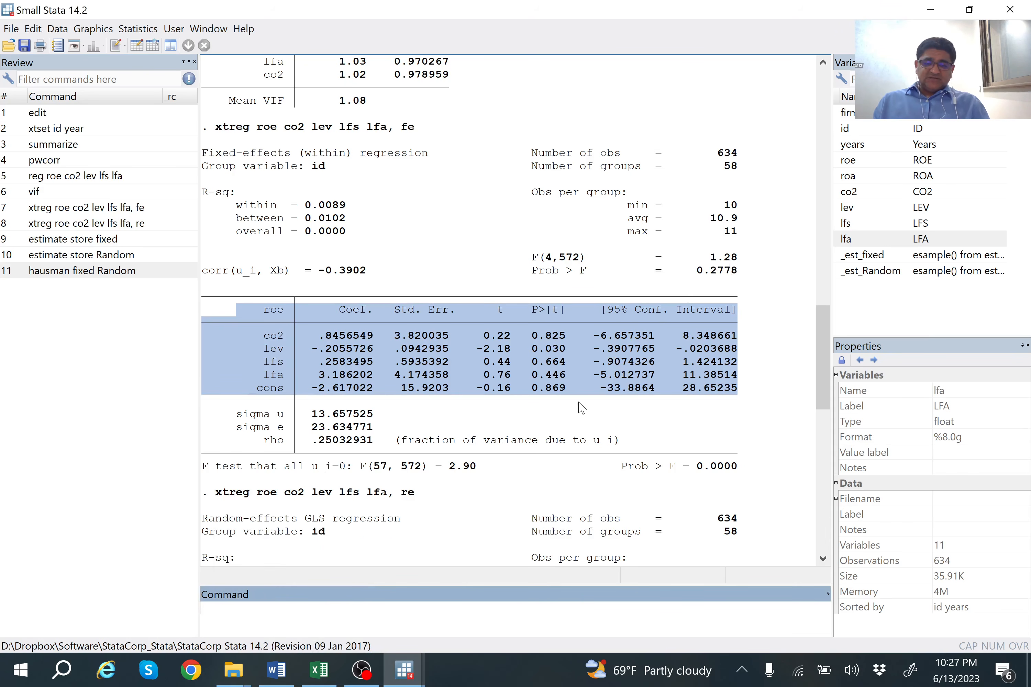
left_click(401, 679)
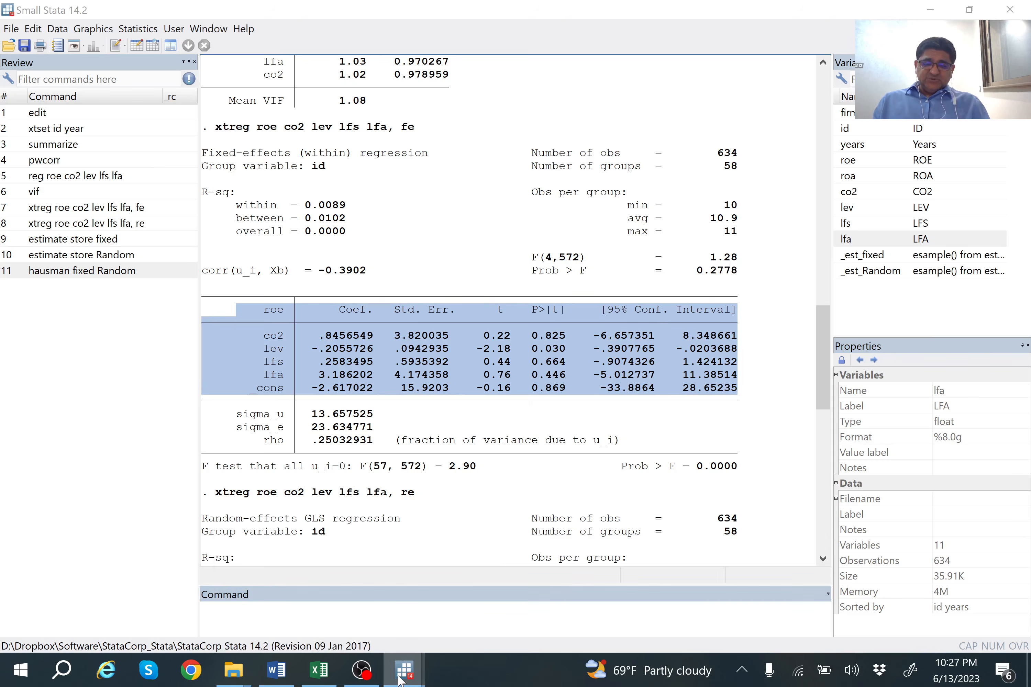
left_click(326, 678)
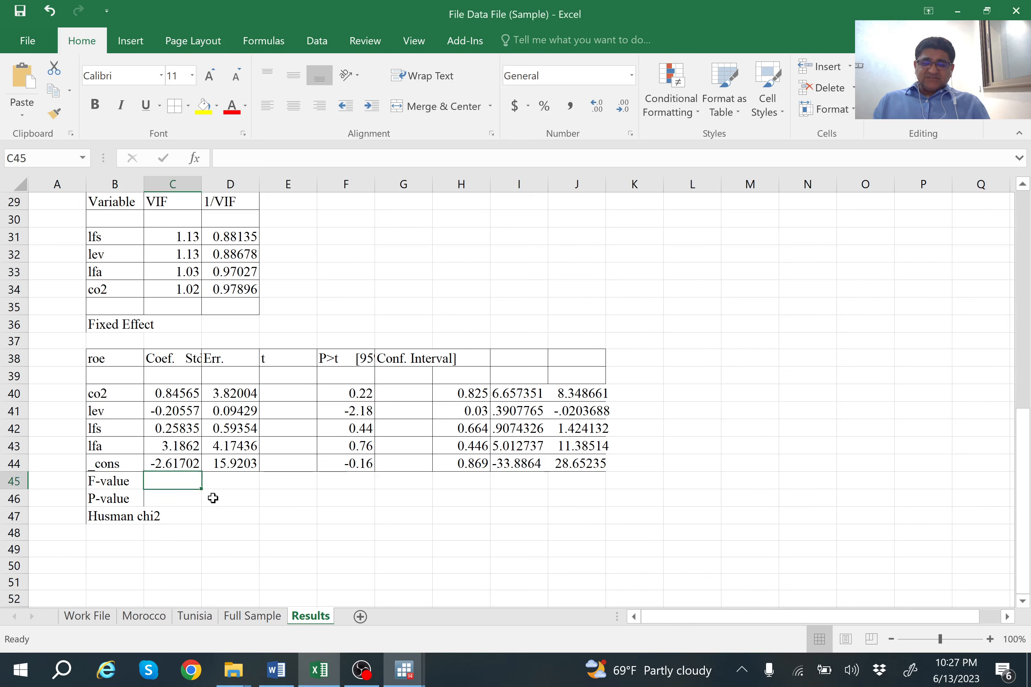
type("1.2")
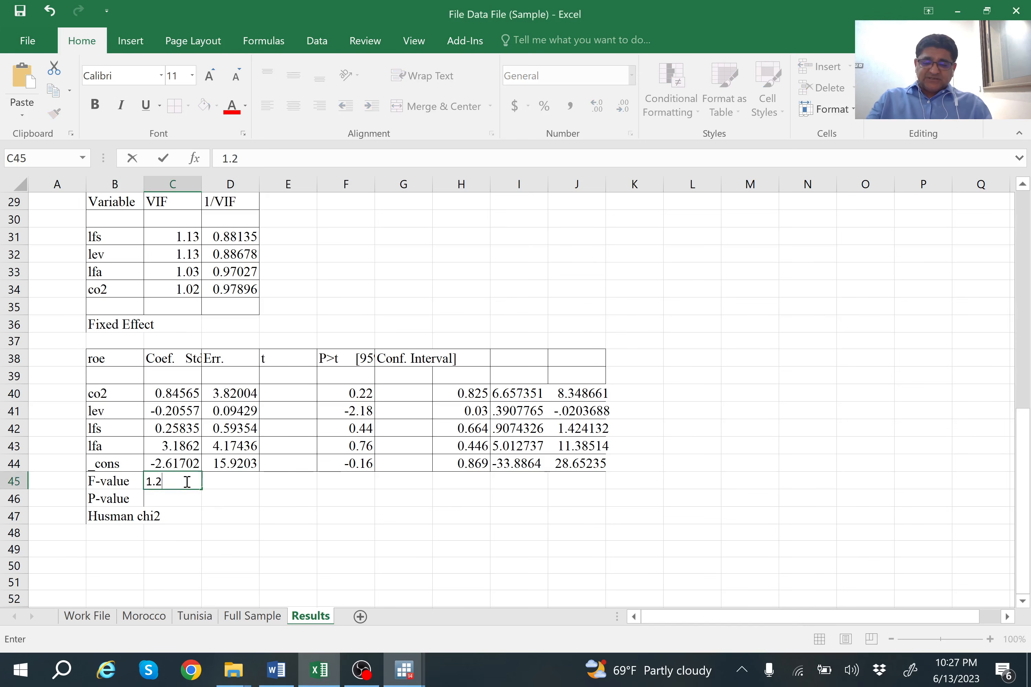
type("8")
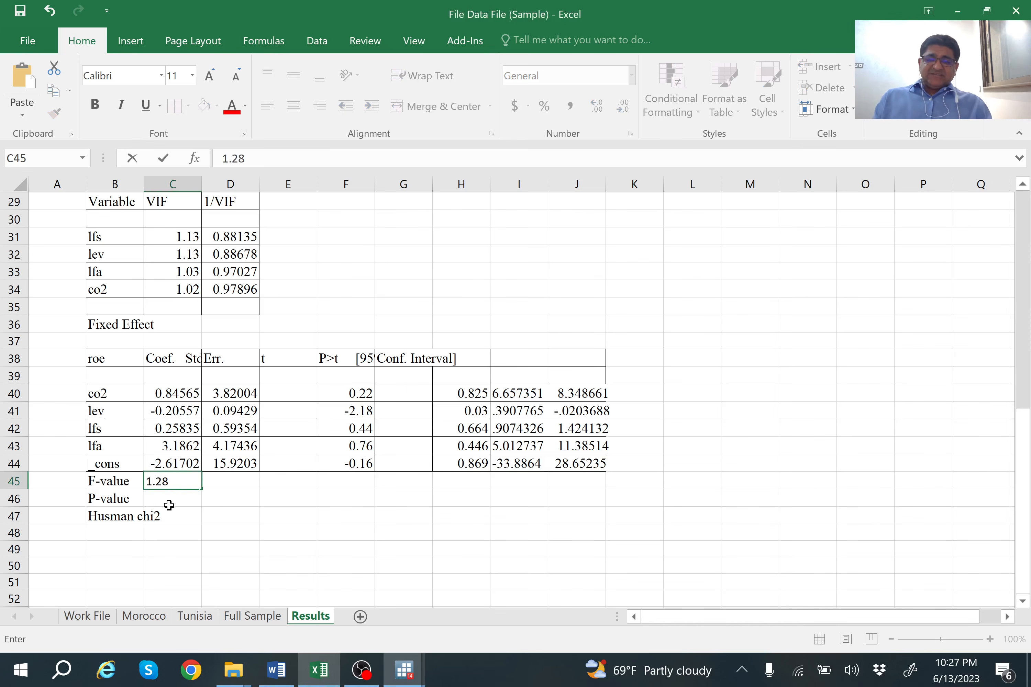
left_click(224, 498)
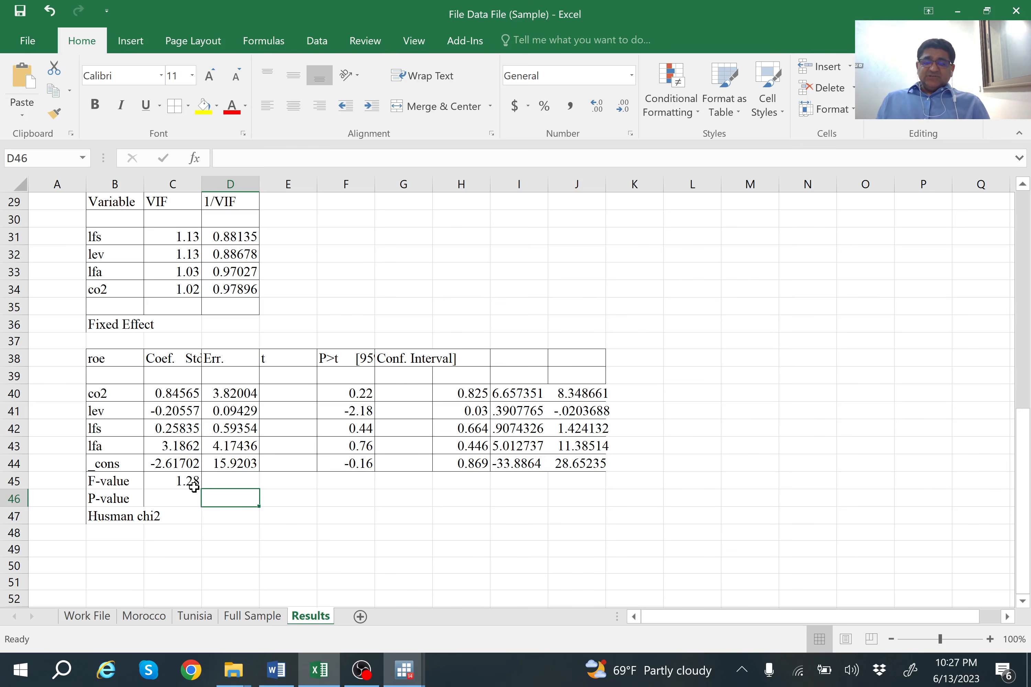
Check the fixed-effects regression's Prob > F in Stata and enter .278 beside the P-value label in Excel cell C46
left_click(177, 494)
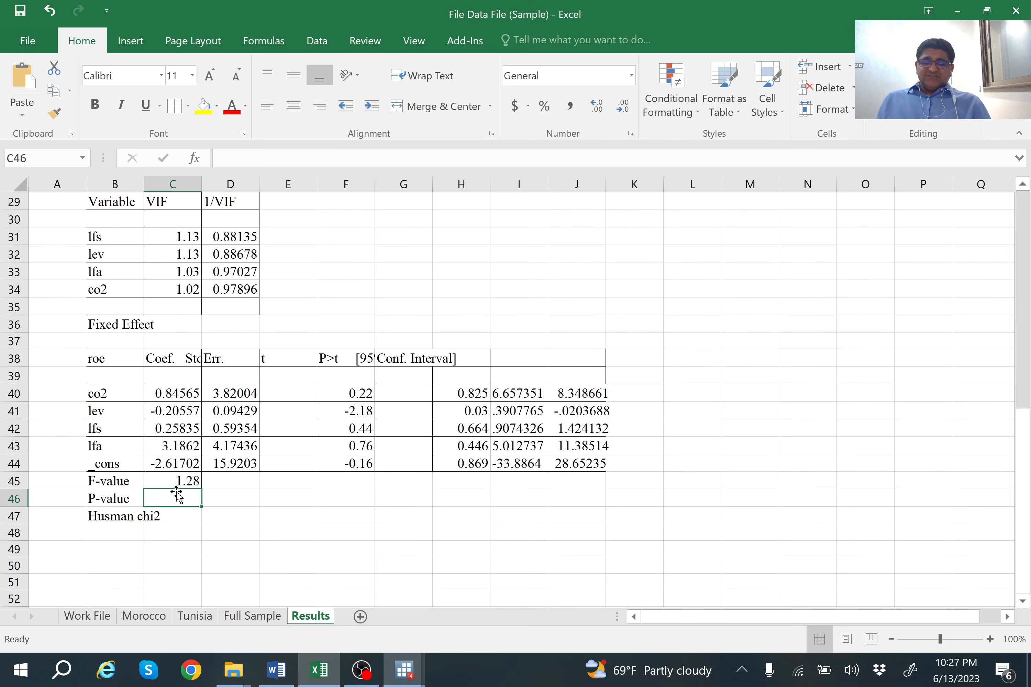
left_click(403, 670)
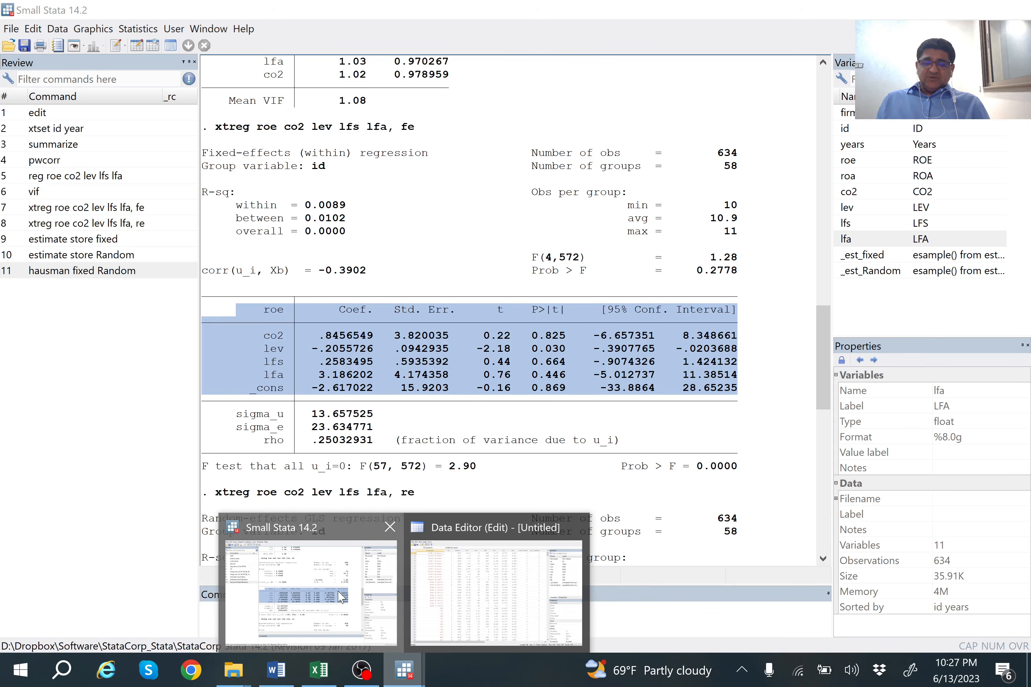
left_click(341, 599)
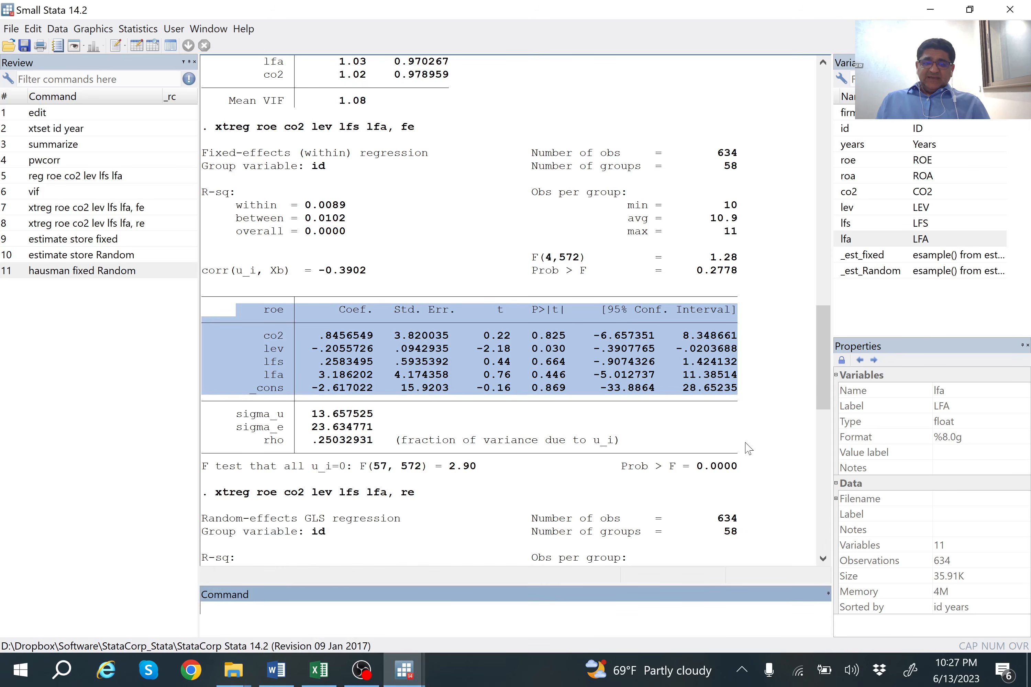
left_click(786, 421)
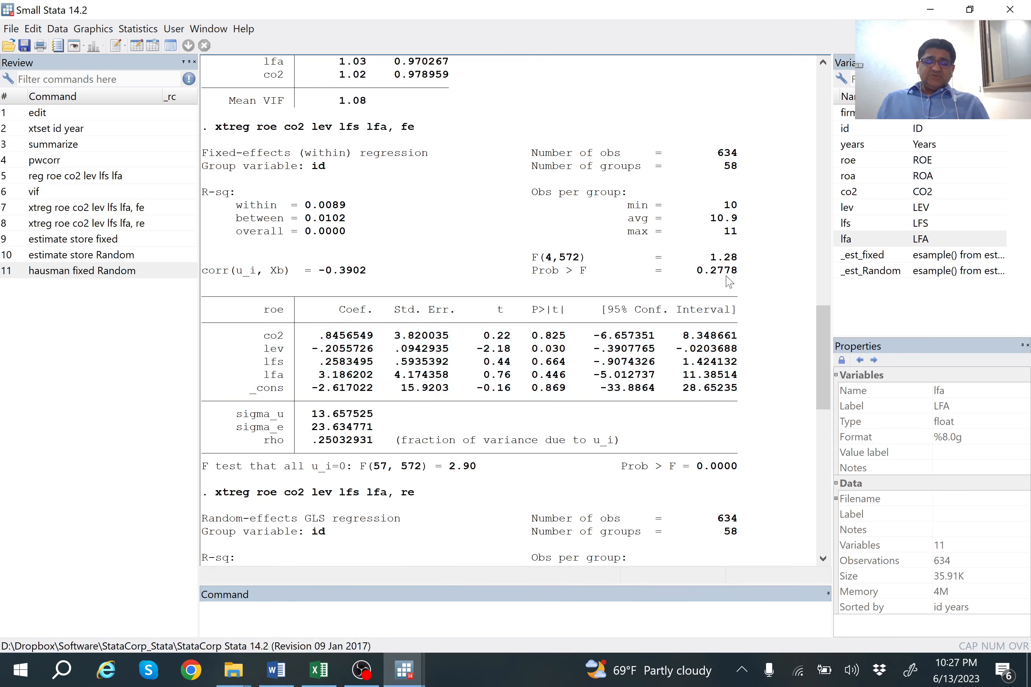
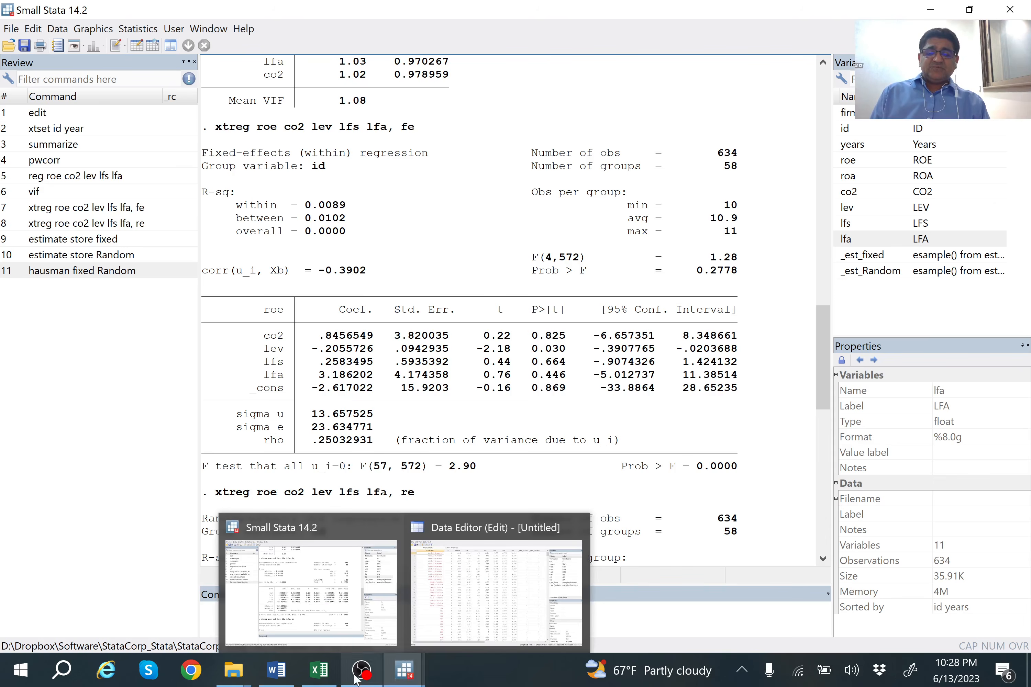
left_click(319, 672)
left_click(319, 672)
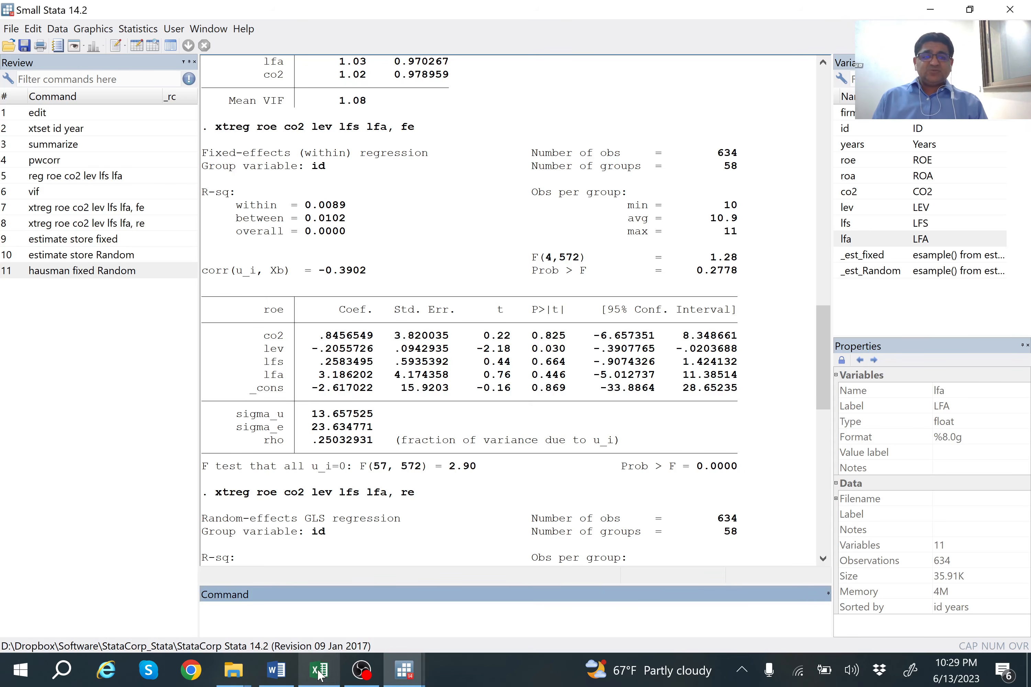
left_click(320, 672)
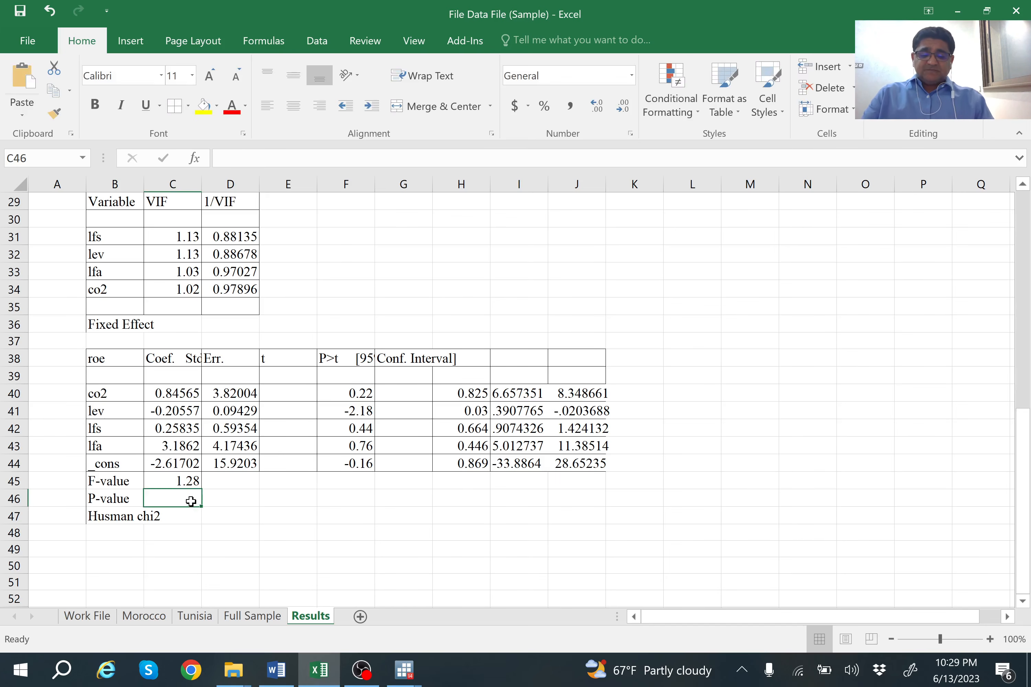
type(".278")
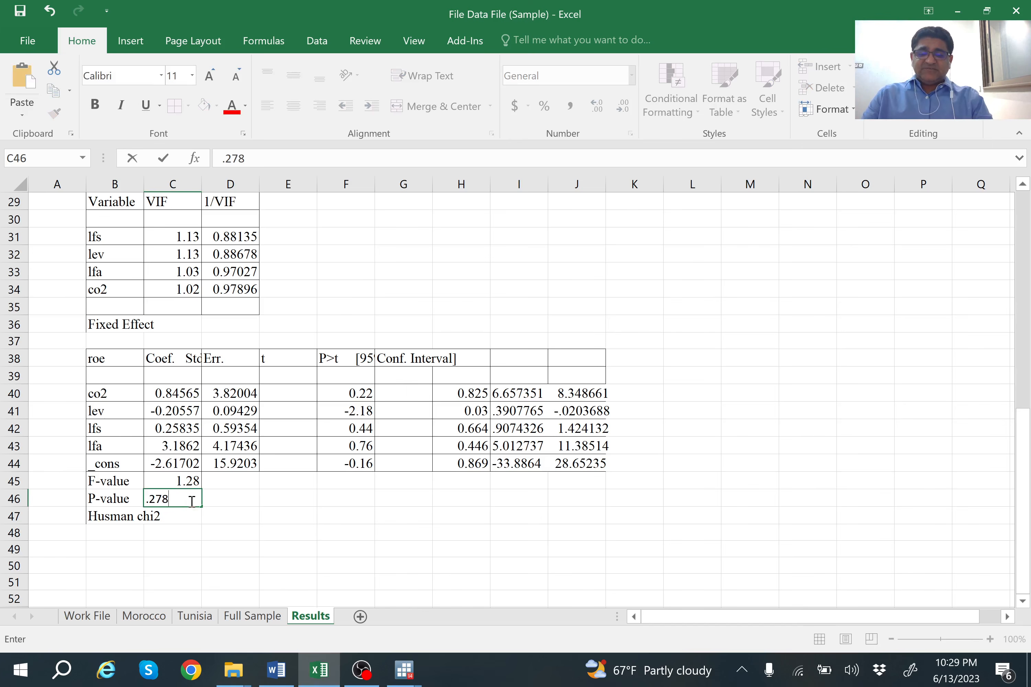
left_click(194, 519)
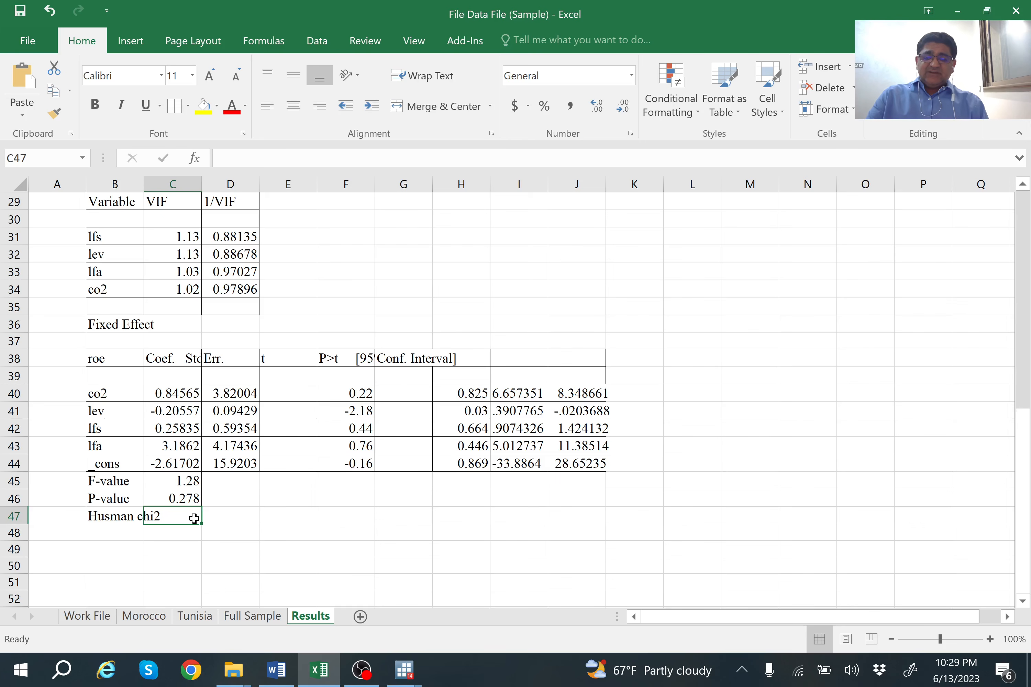
Add an R2 label in cell B48 and enter 0.008 beside it in C48
left_click(125, 534)
type("R2")
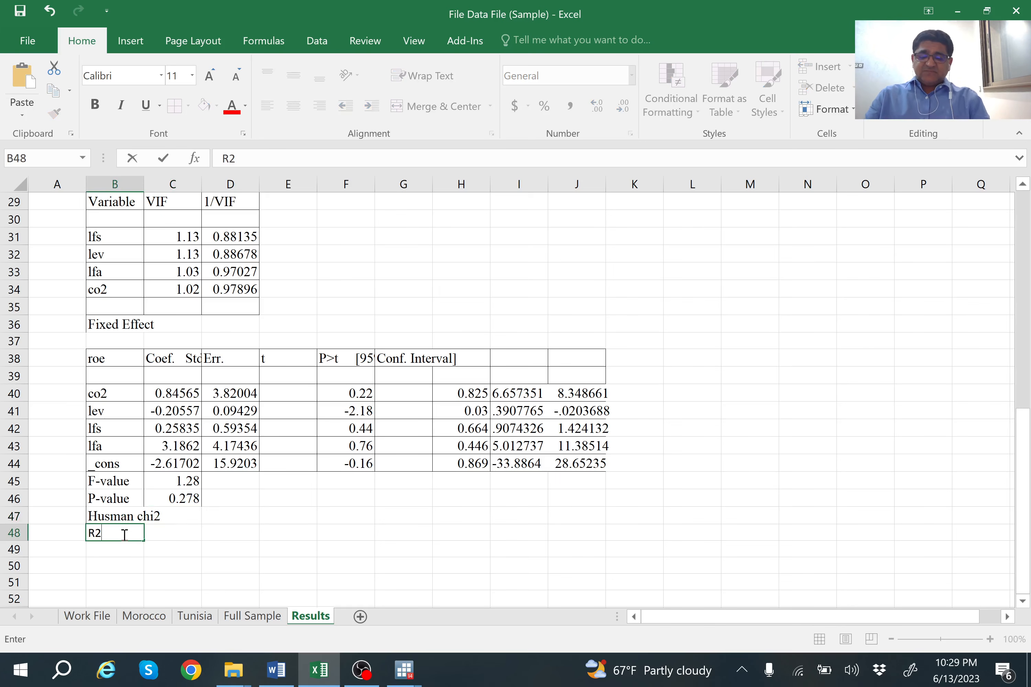
key("Tab")
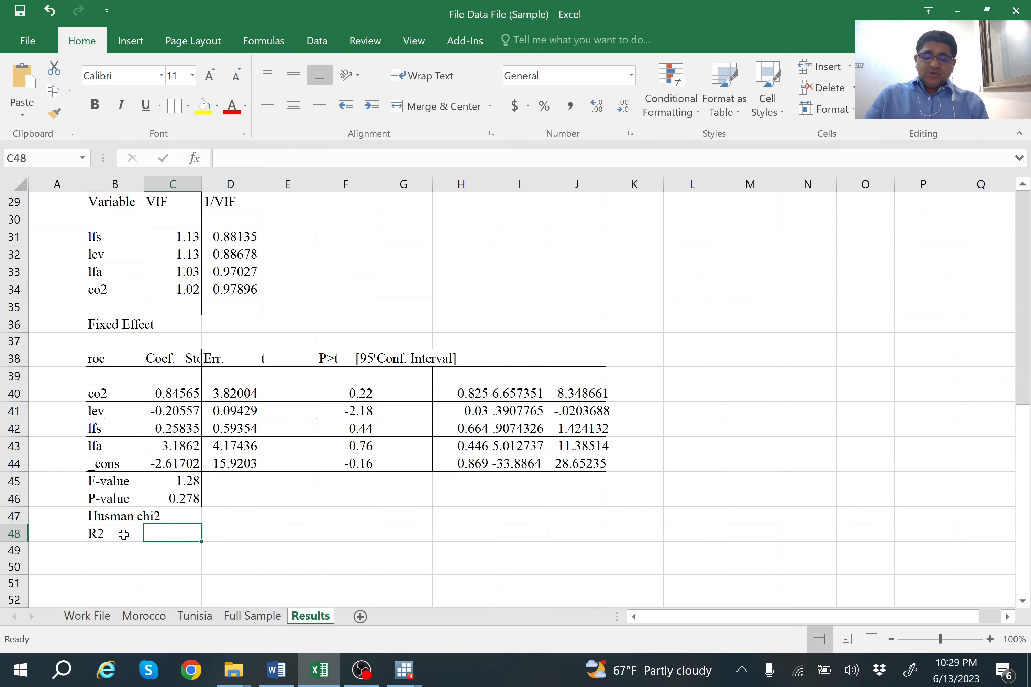
type("0.008")
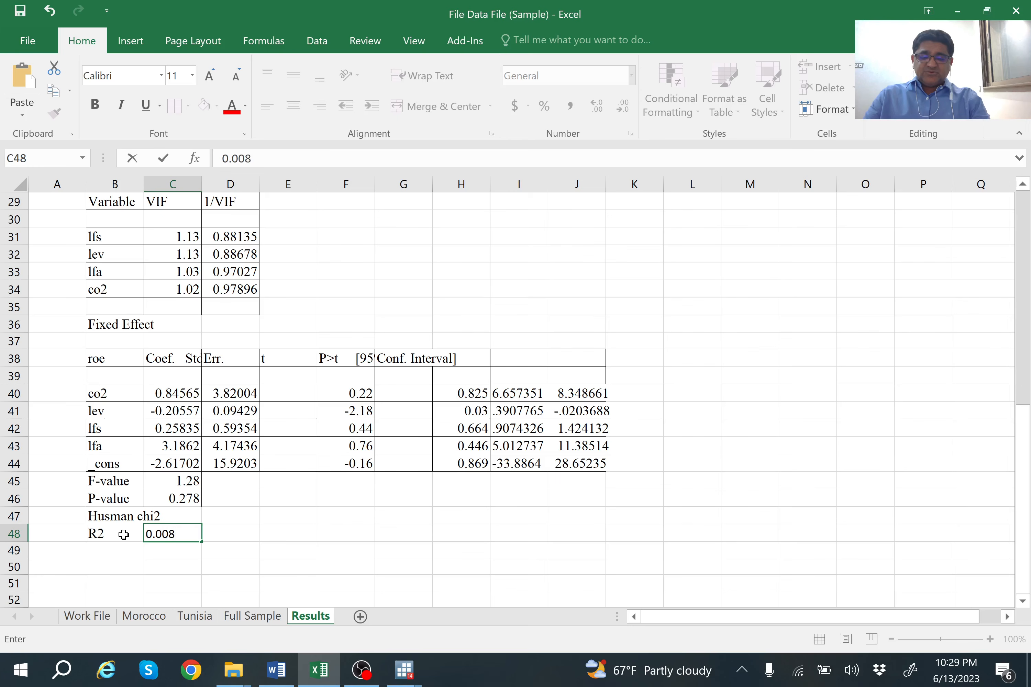
left_click(193, 516)
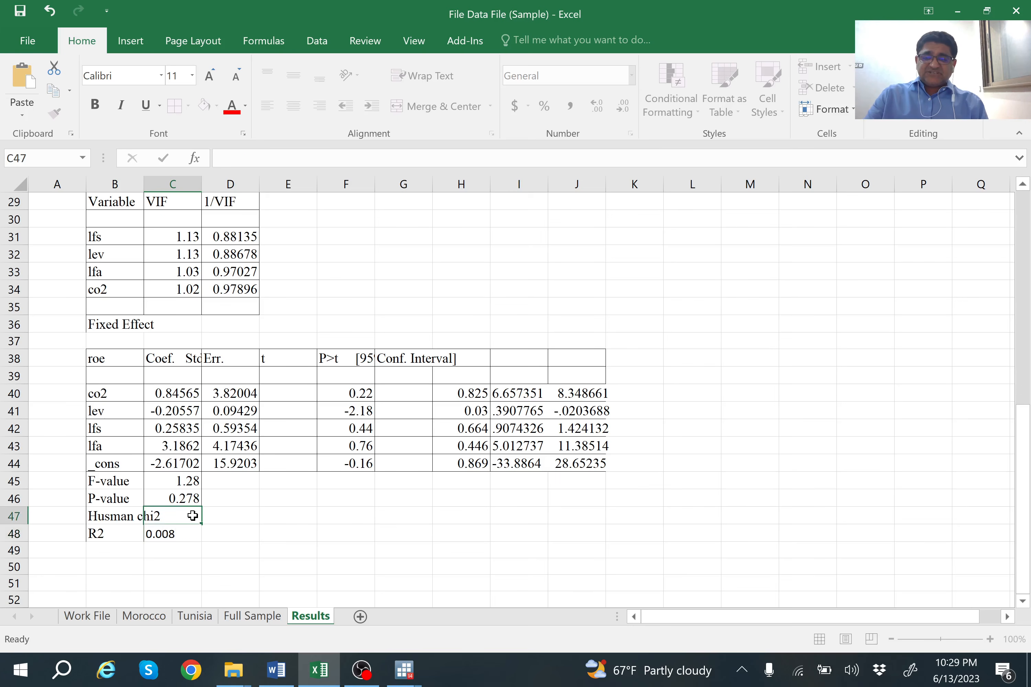
Look up the Hausman test's chi2 in Stata and enter 0.00 beside the Husman chi2 label in Excel cell C47
left_click(317, 673)
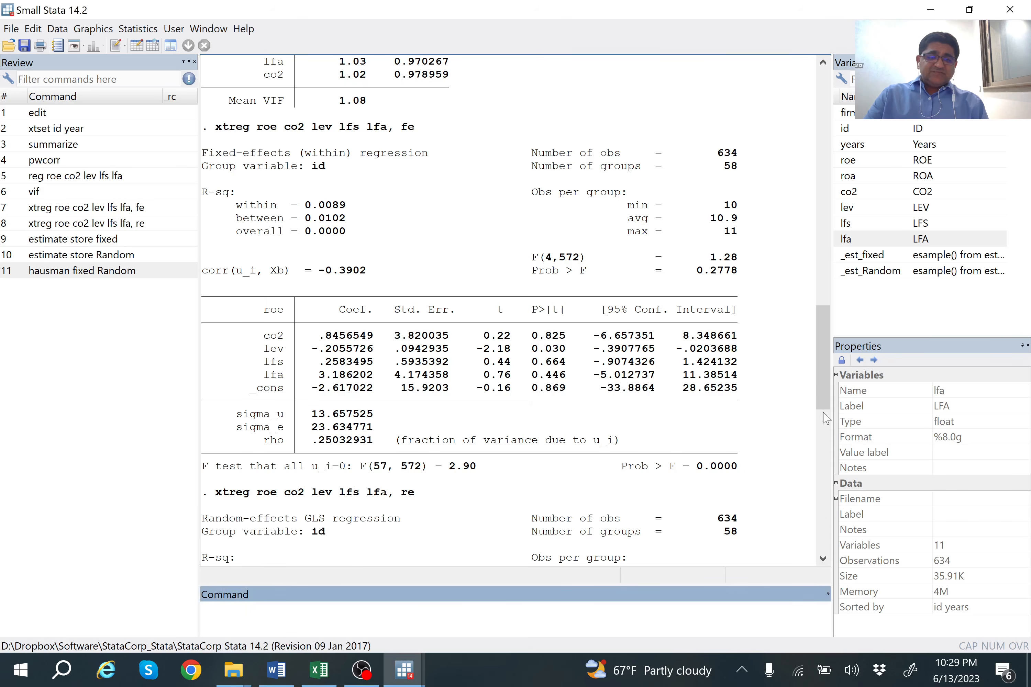
left_click_drag(825, 402, 810, 576)
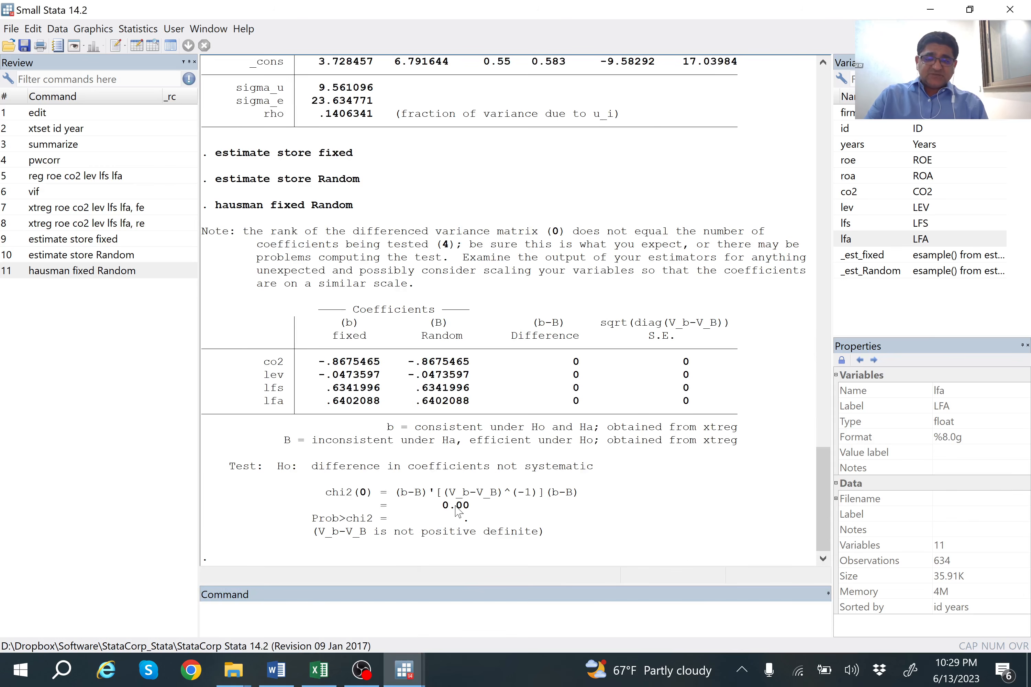
left_click(322, 682)
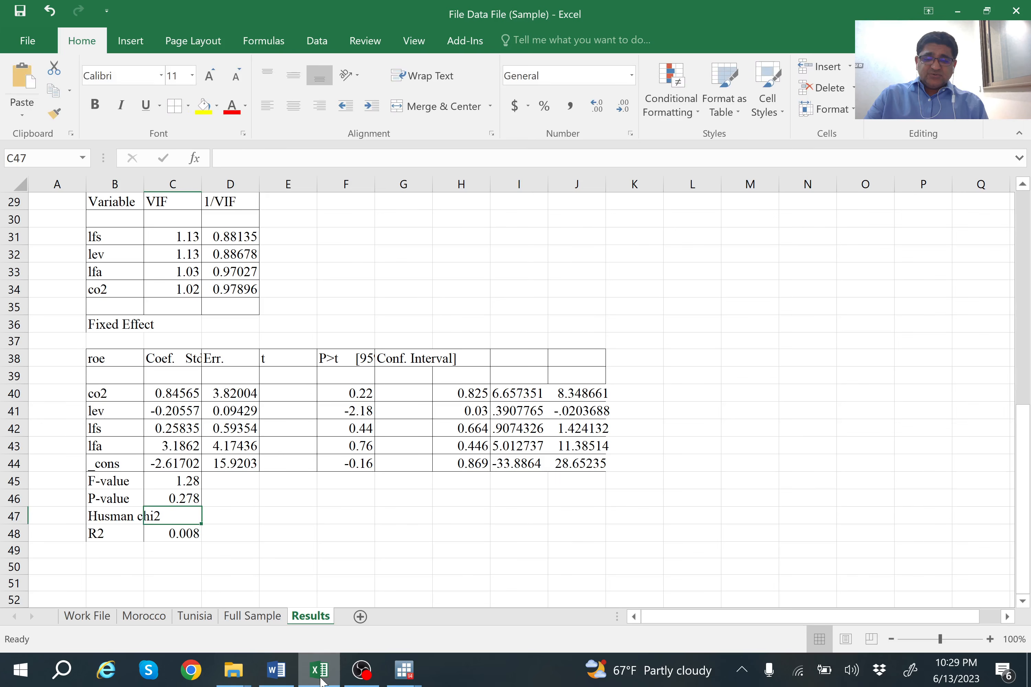
left_click(188, 515)
type("0.")
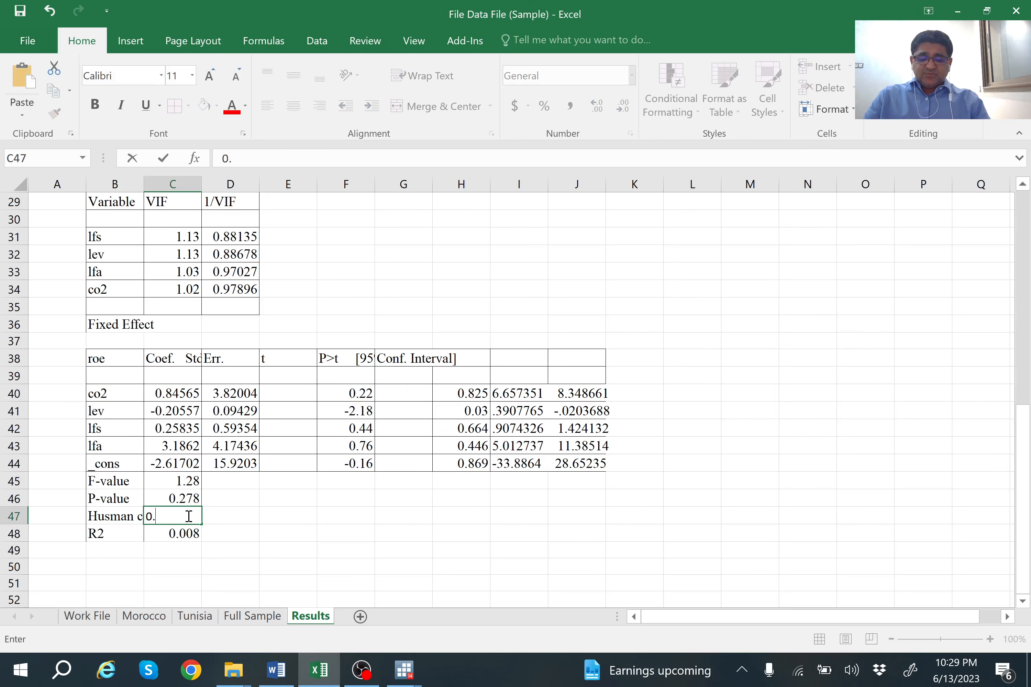
type("00")
left_click(274, 513)
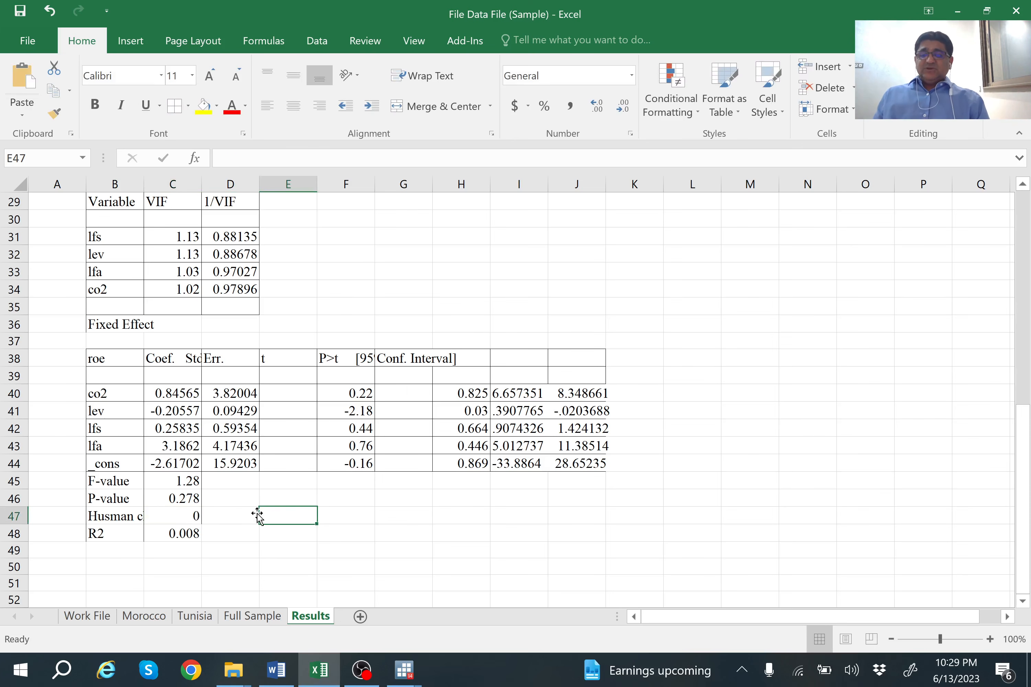
Apply all borders to the fixed-effect table in B38:J48, including the added statistics rows
left_click(88, 359)
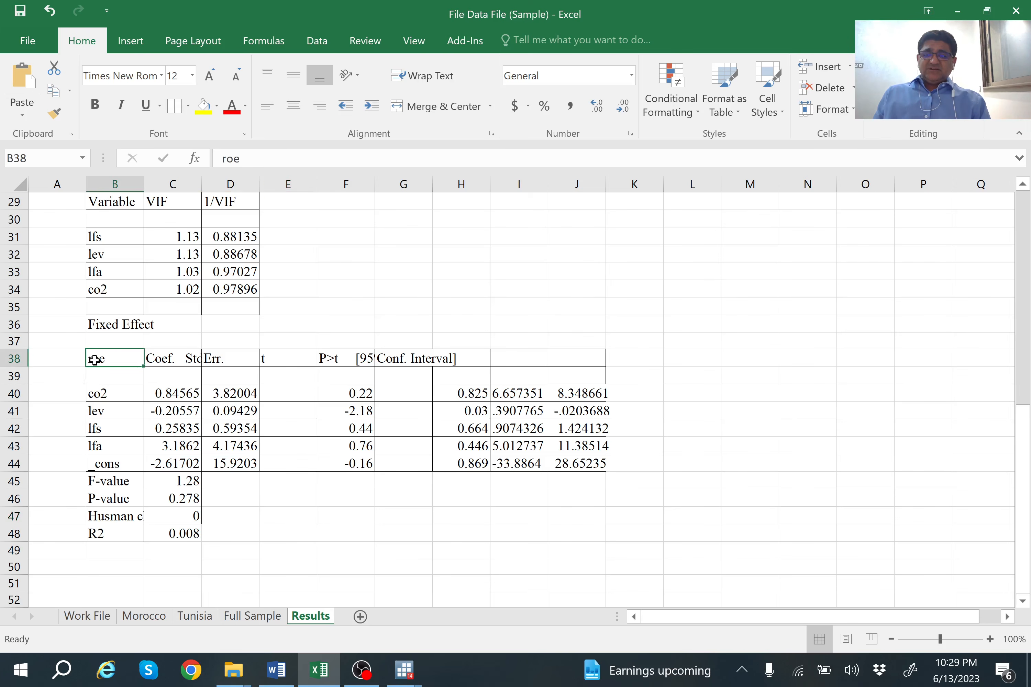
mouse_move(94, 360)
left_mouse_down()
mouse_move(529, 511)
mouse_move(589, 543)
mouse_move(590, 533)
left_mouse_up()
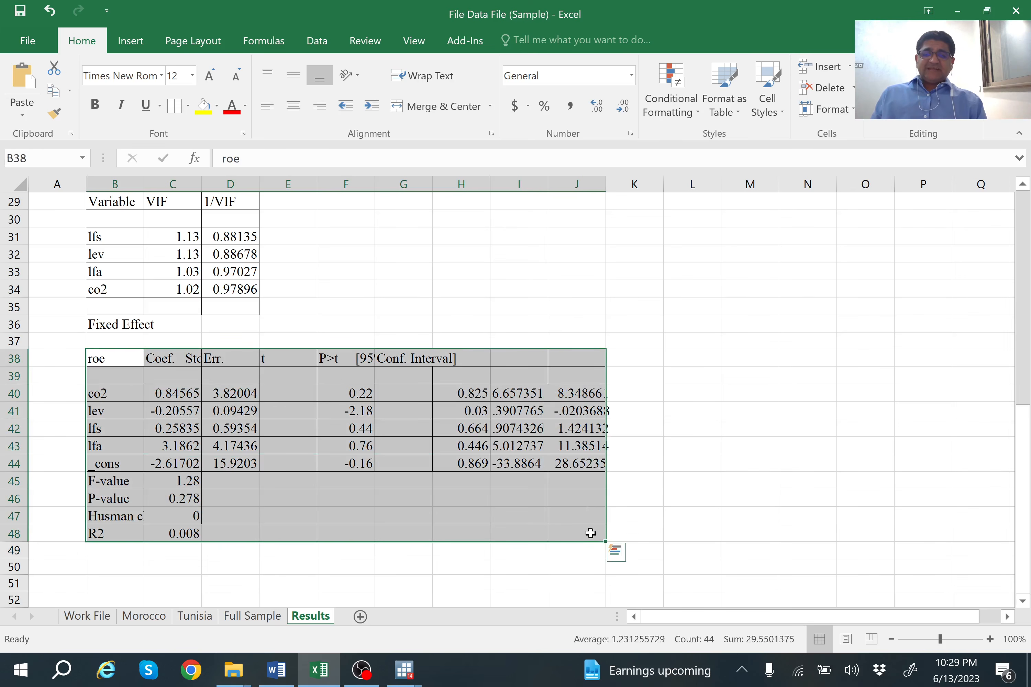
left_click(176, 108)
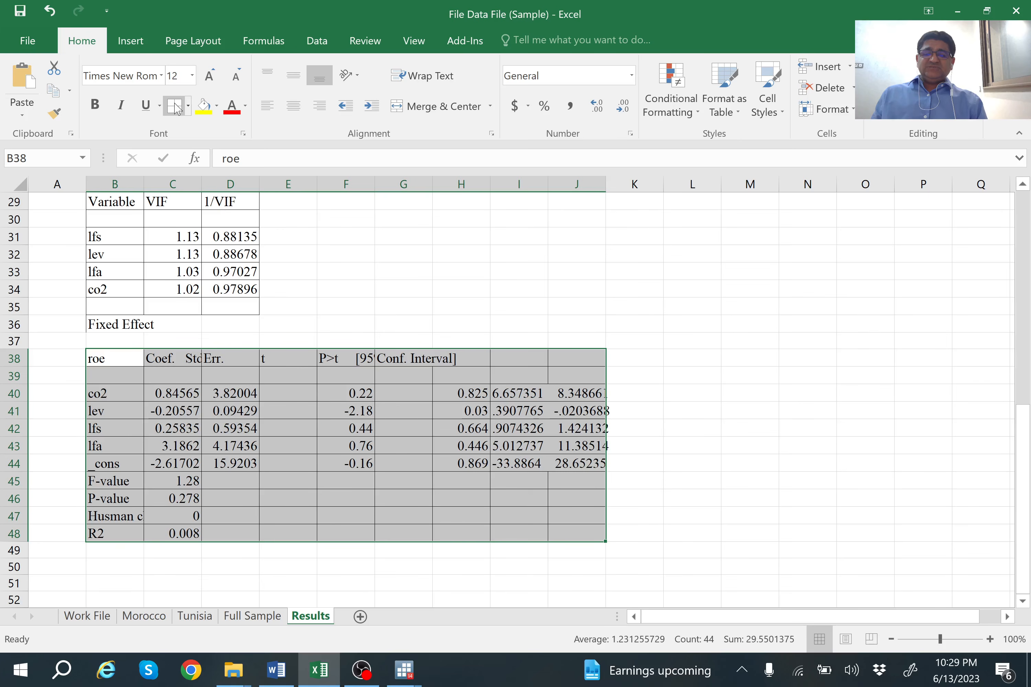
left_click(478, 527)
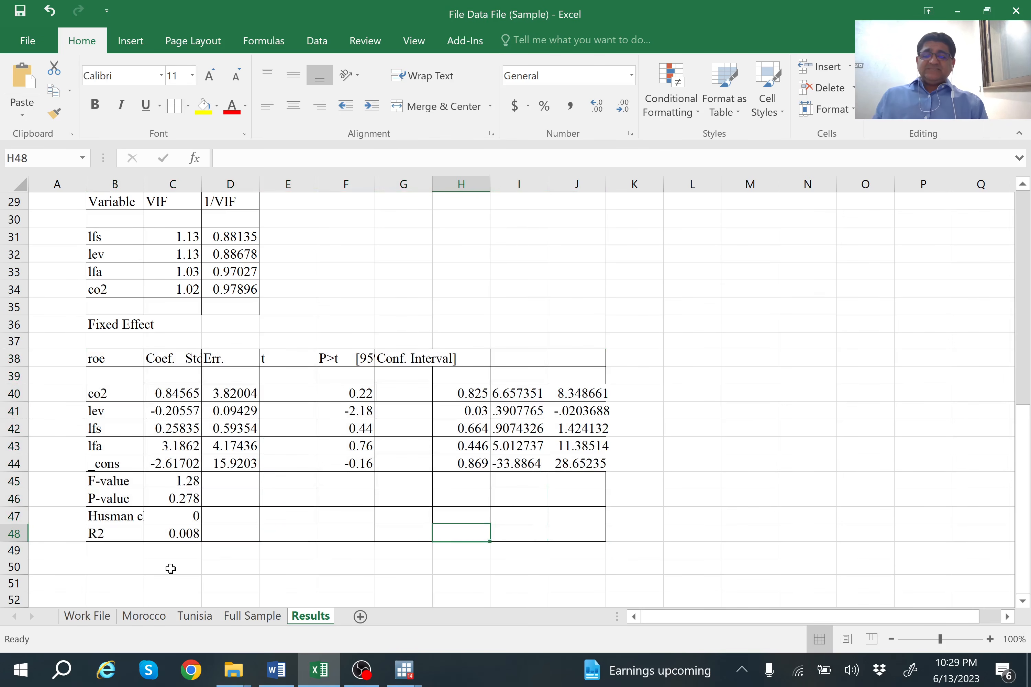
Add the heading GMM in cell B50 below the fixed-effect table
left_click(128, 567)
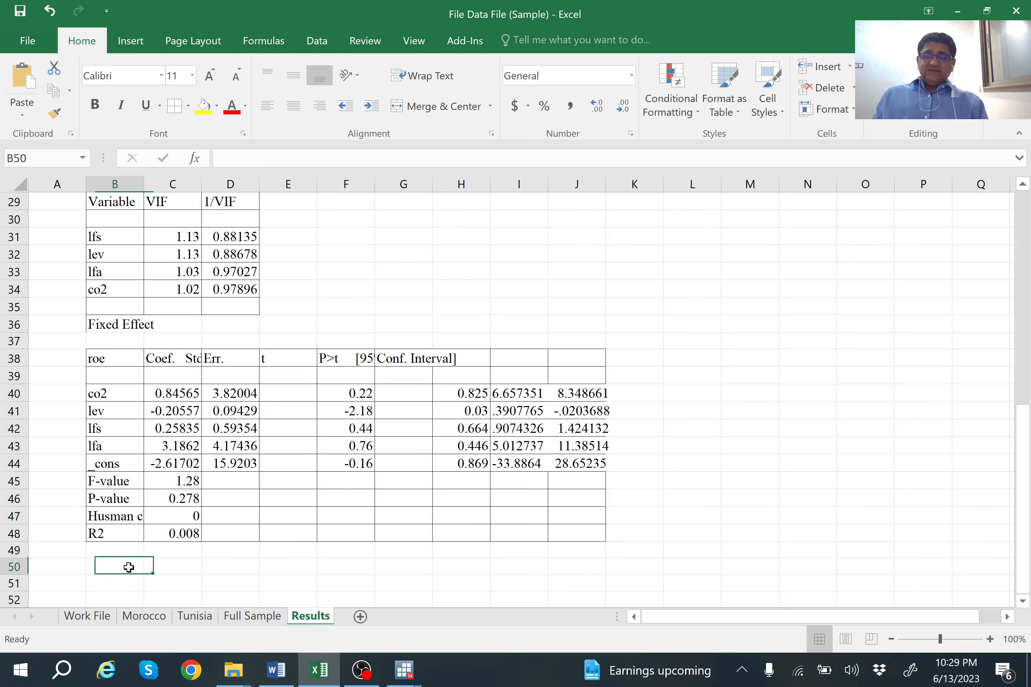
type("GG")
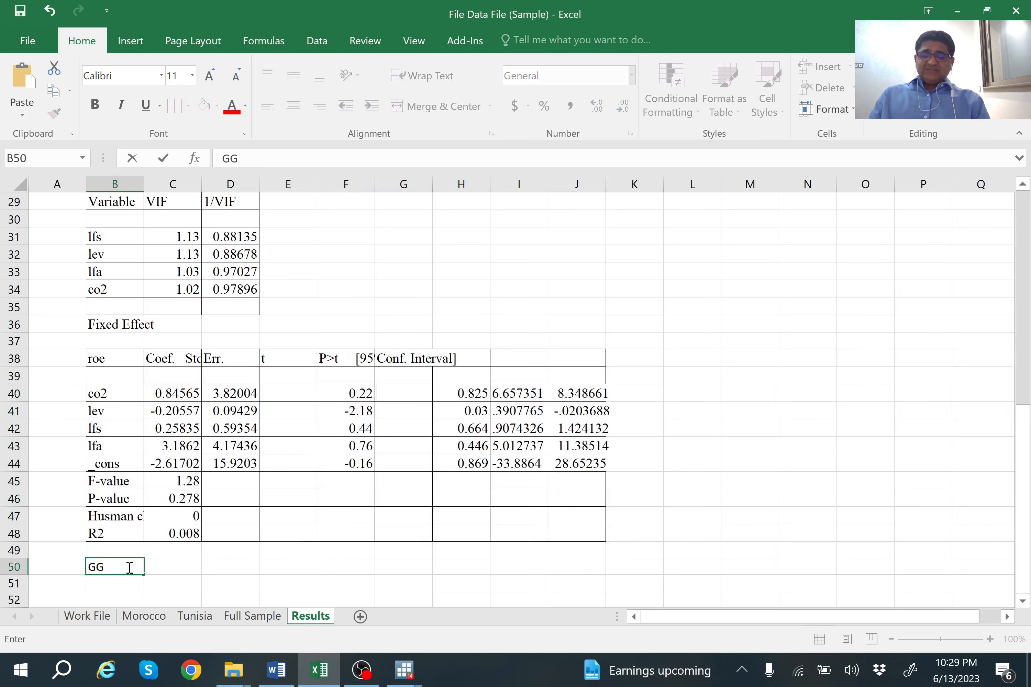
key("BackSpace")
type("MM")
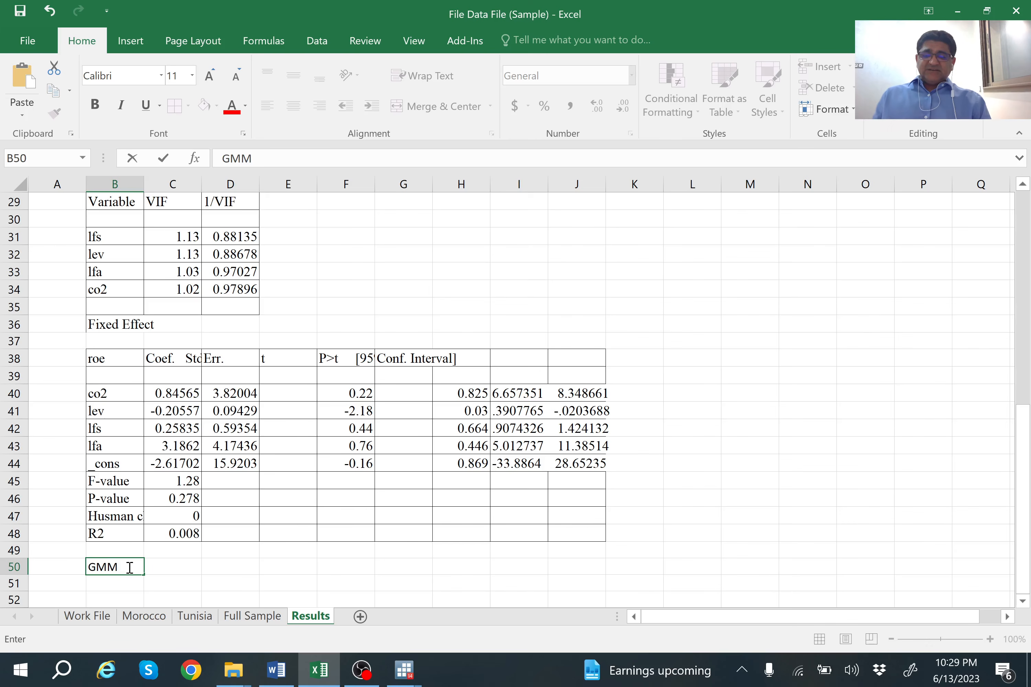
left_click(136, 587)
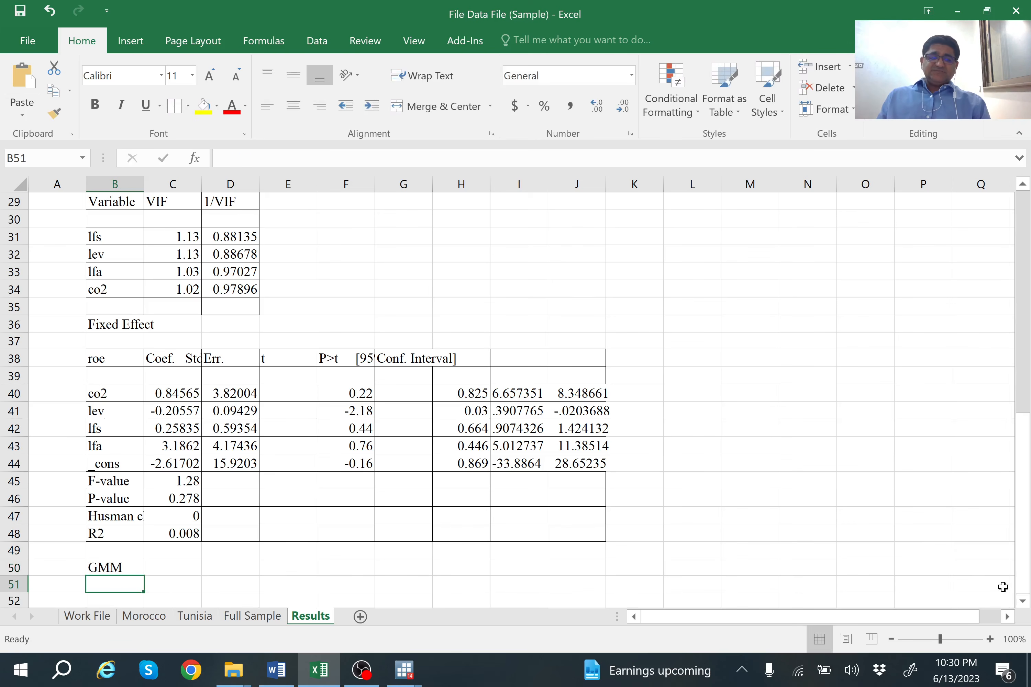
Delete the empty row 30 between the header and the first variable of the VIF table
left_click(1023, 601)
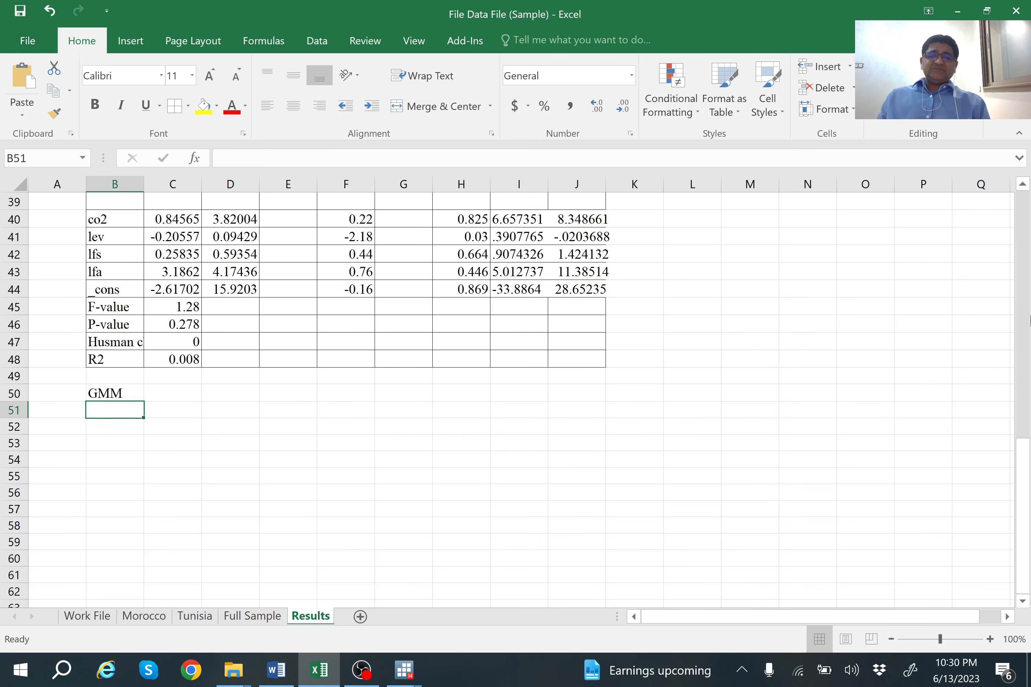
left_click(1022, 188)
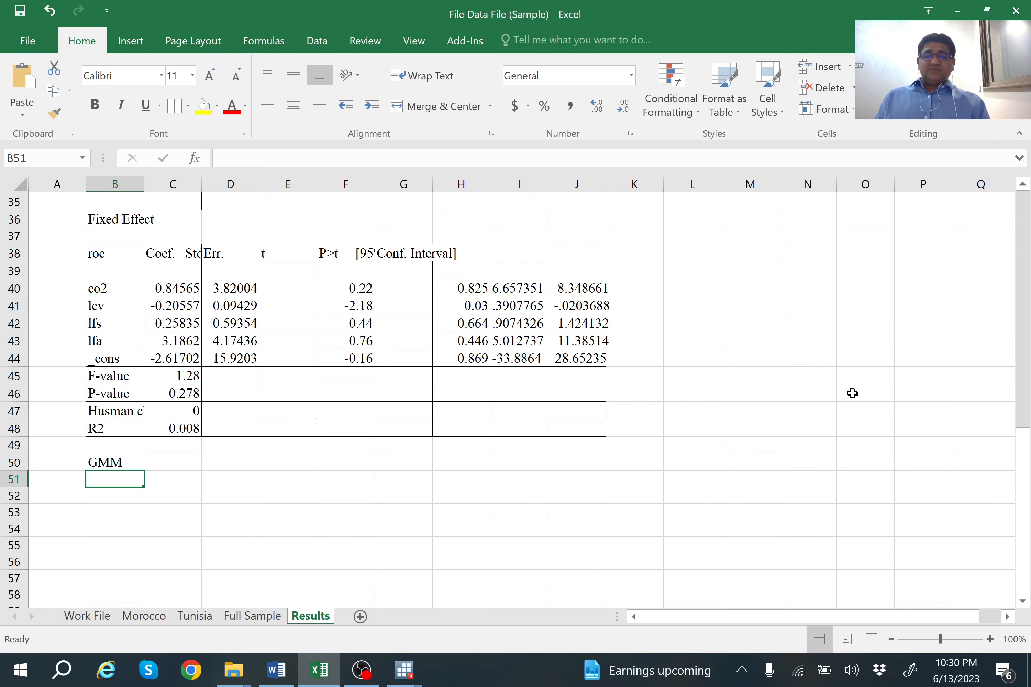
left_click_drag(1024, 480, 1023, 407)
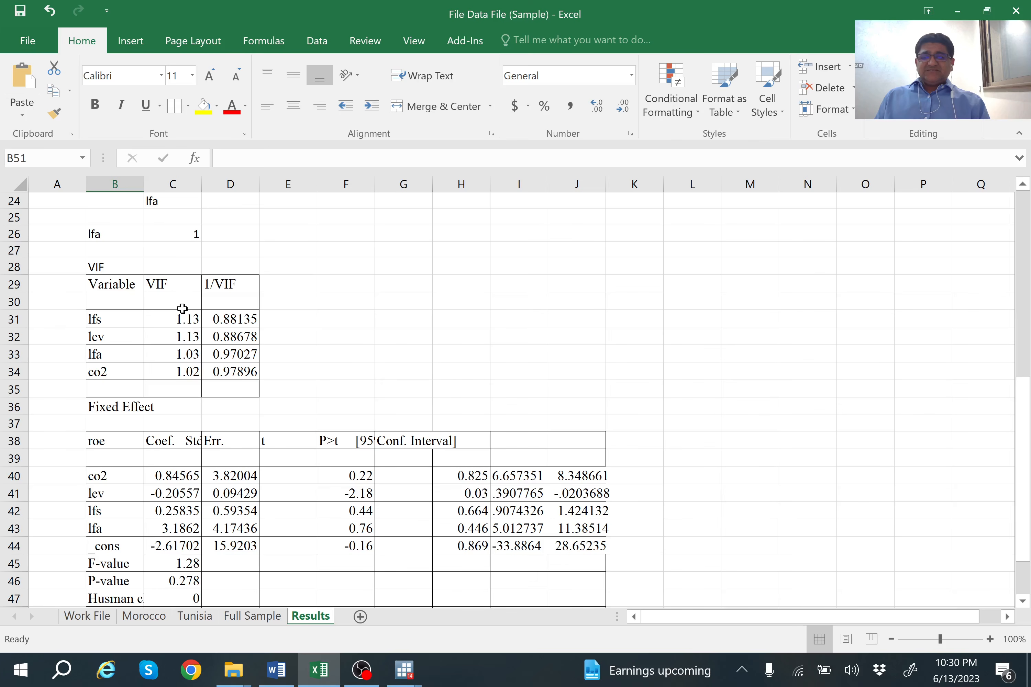
left_click(15, 302)
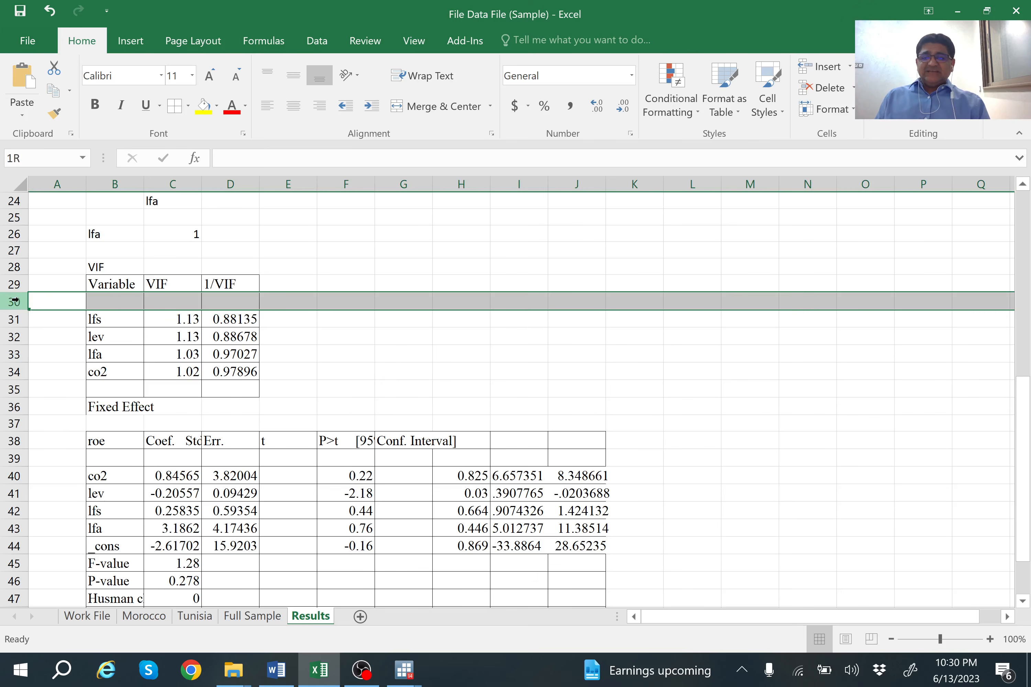
right_click(15, 301)
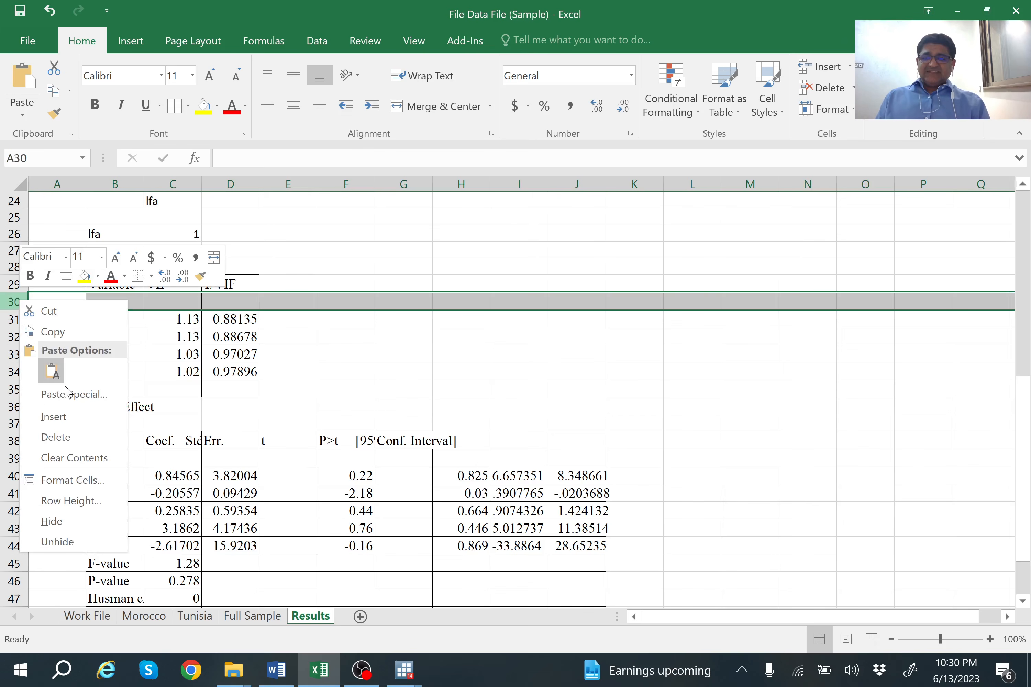
key("Escape")
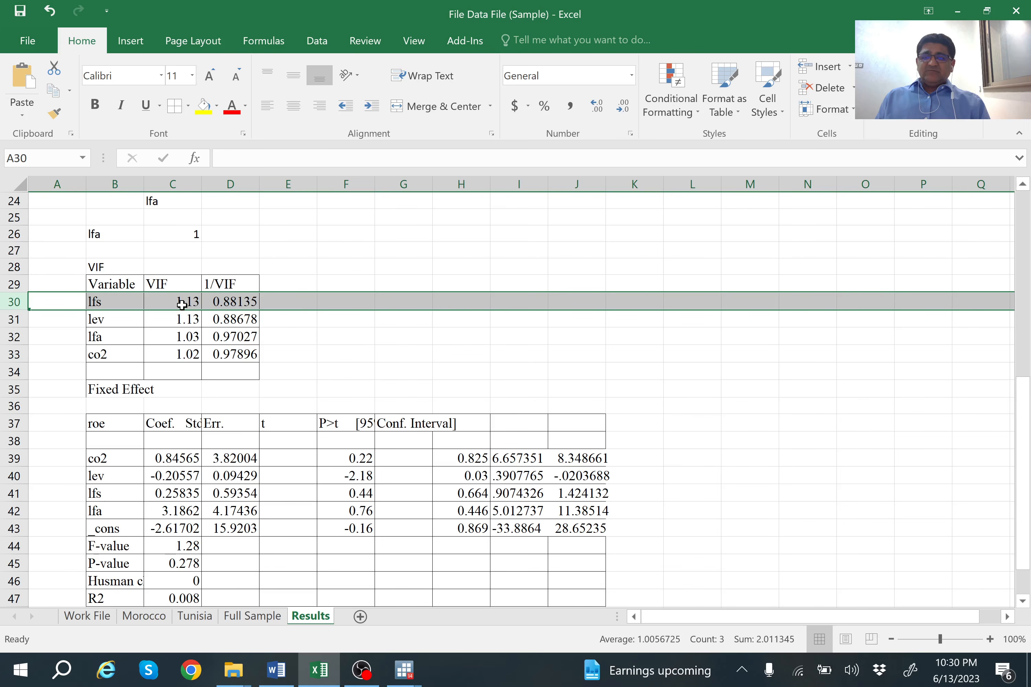
left_click(255, 251)
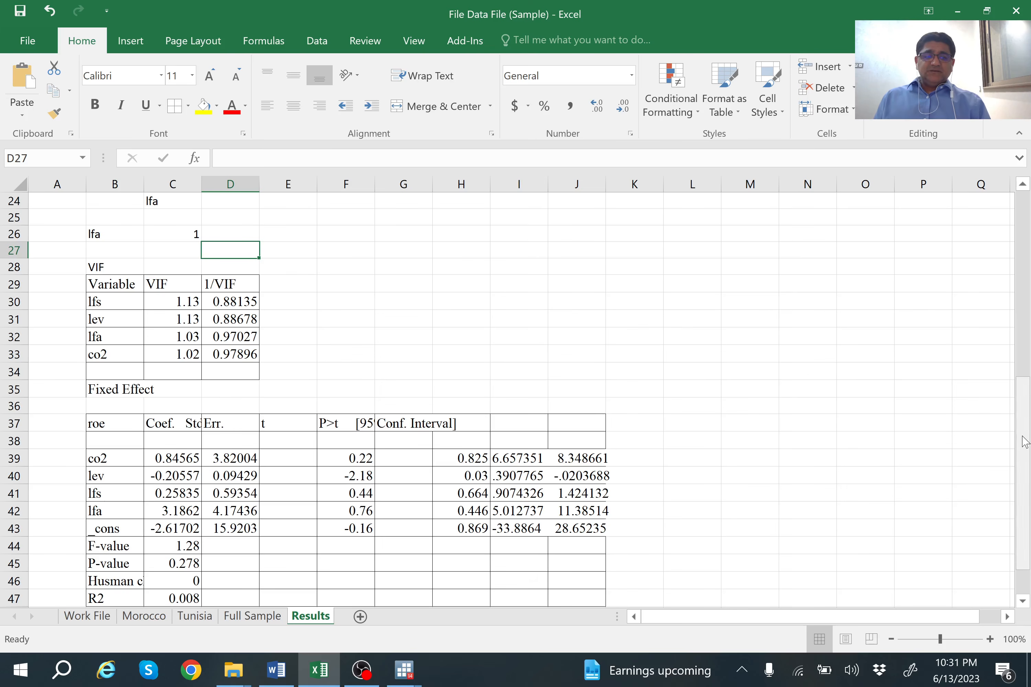
Examine the Results sheet from the VIF and fixed-effect tables down to the empty area below the GMM heading
left_click_drag(1025, 436, 1026, 462)
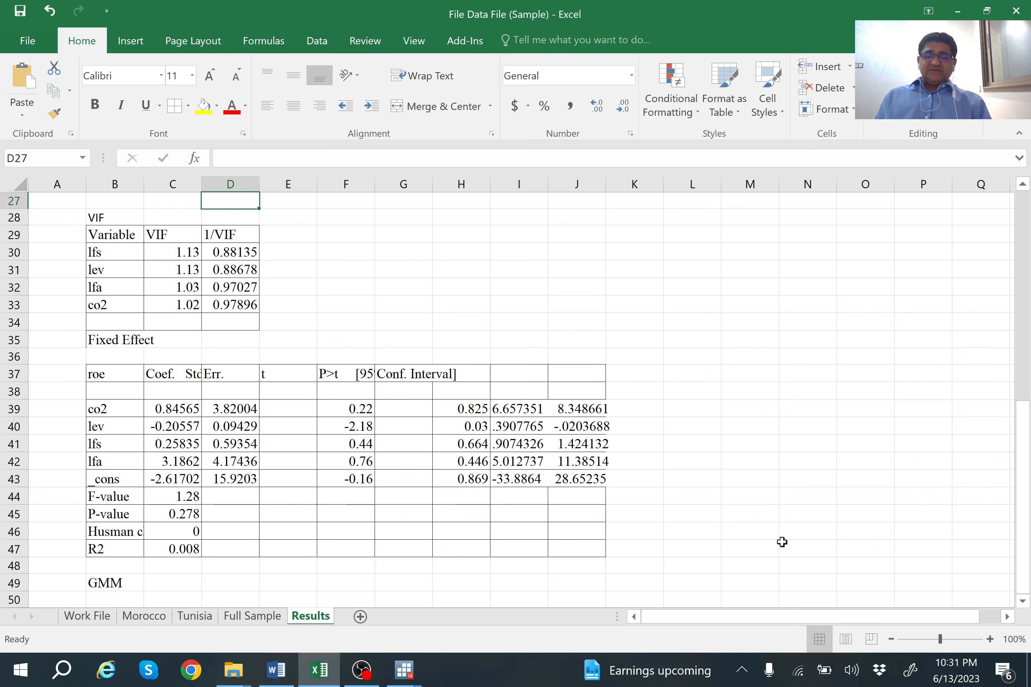
left_click(1023, 601)
left_click(1023, 601)
left_click(1023, 601)
left_click(1023, 601)
left_click(1023, 601)
left_click(1023, 601)
left_click(1023, 601)
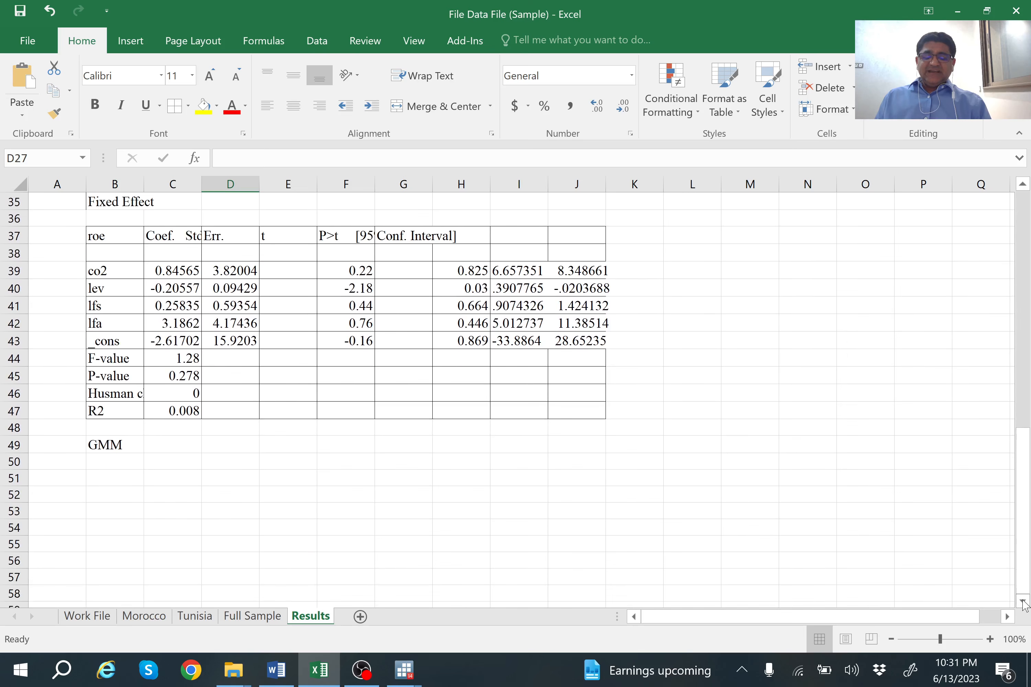
left_click(1023, 601)
left_click(1023, 601)
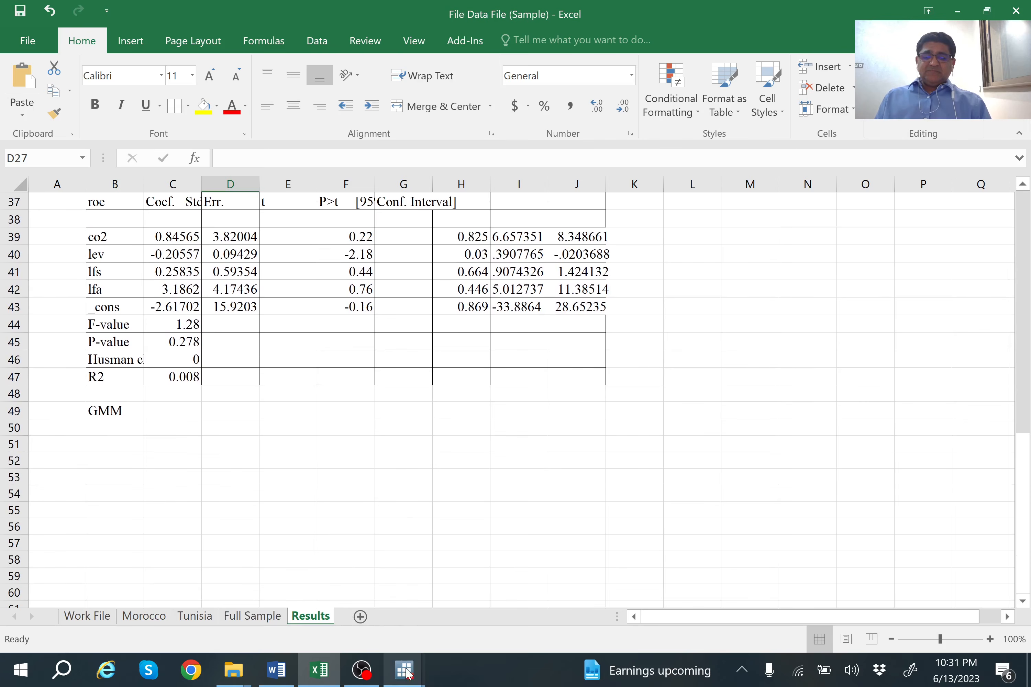
Switch to the Commands document in Word and copy the GMM command "xtdpdsys DV IVs CVs, lags(2) maxlags(2) twostep artests(2)"
mouse_move(404, 671)
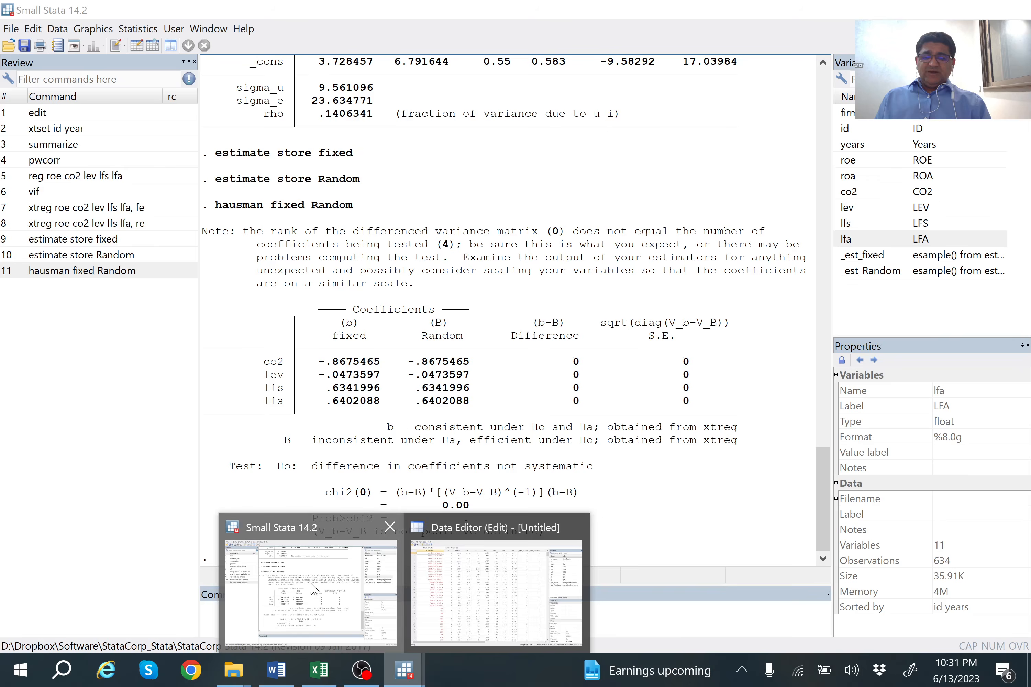
left_click(313, 590)
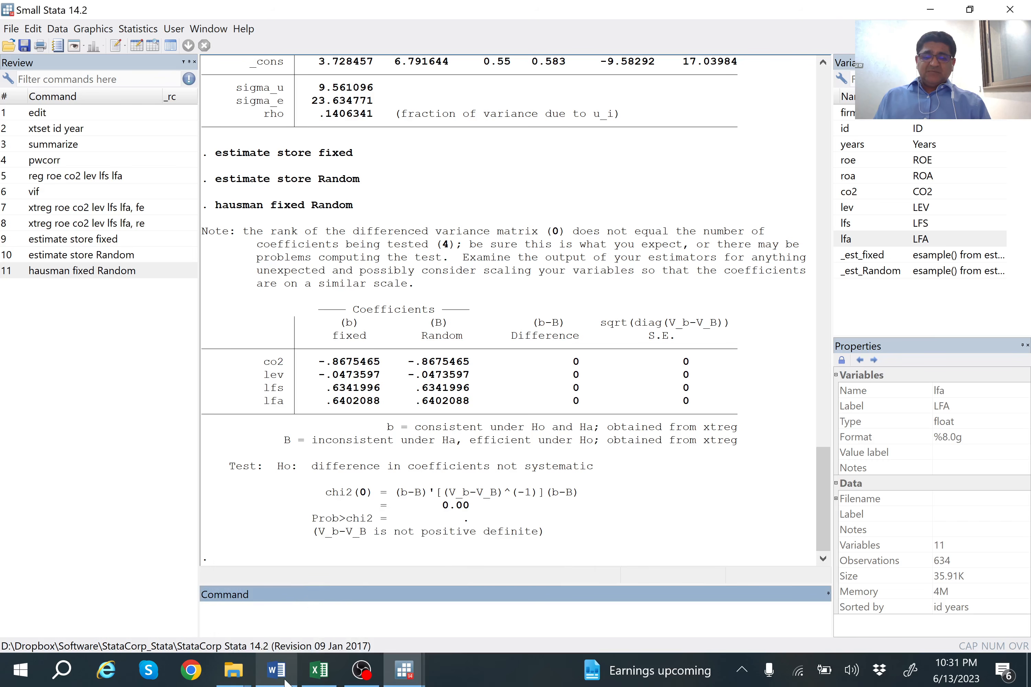
left_click(276, 671)
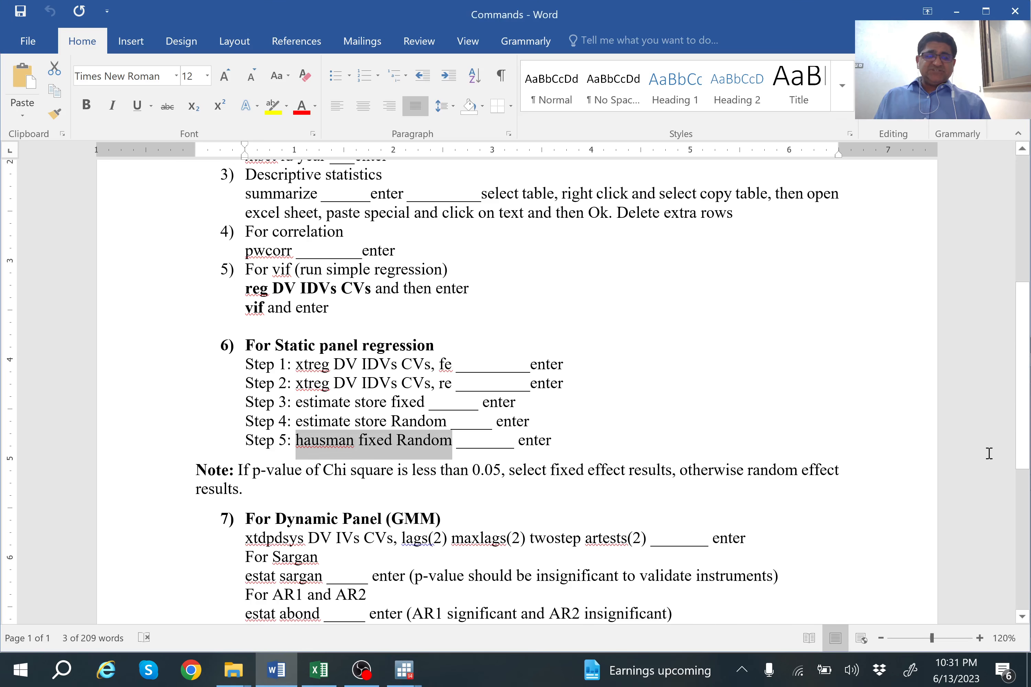
scroll(1020, 461, "down", 2)
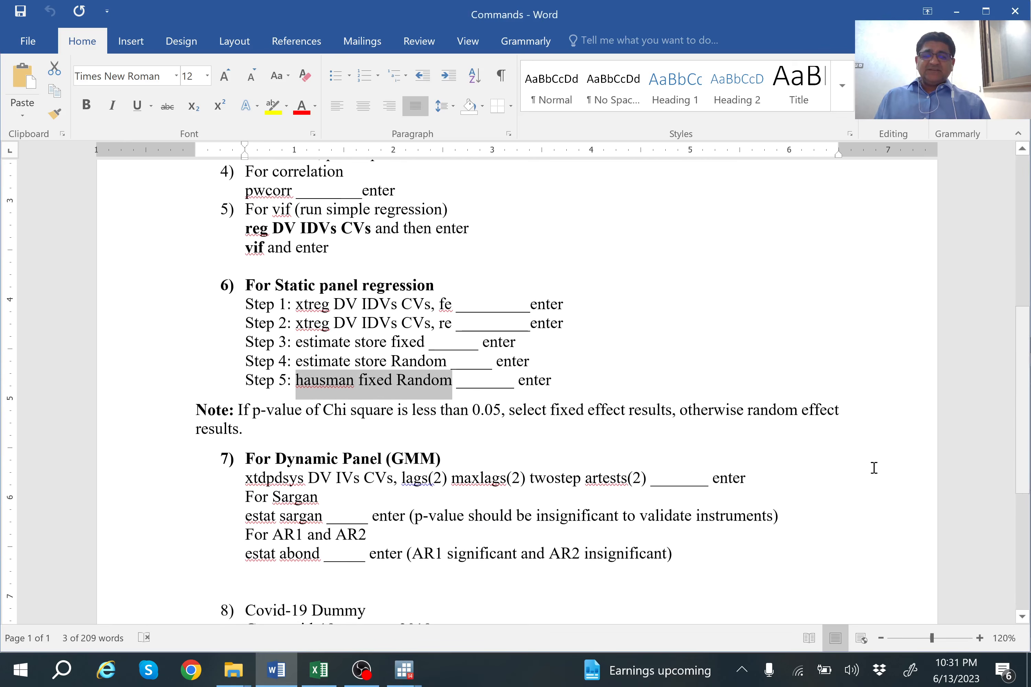
left_click(703, 454)
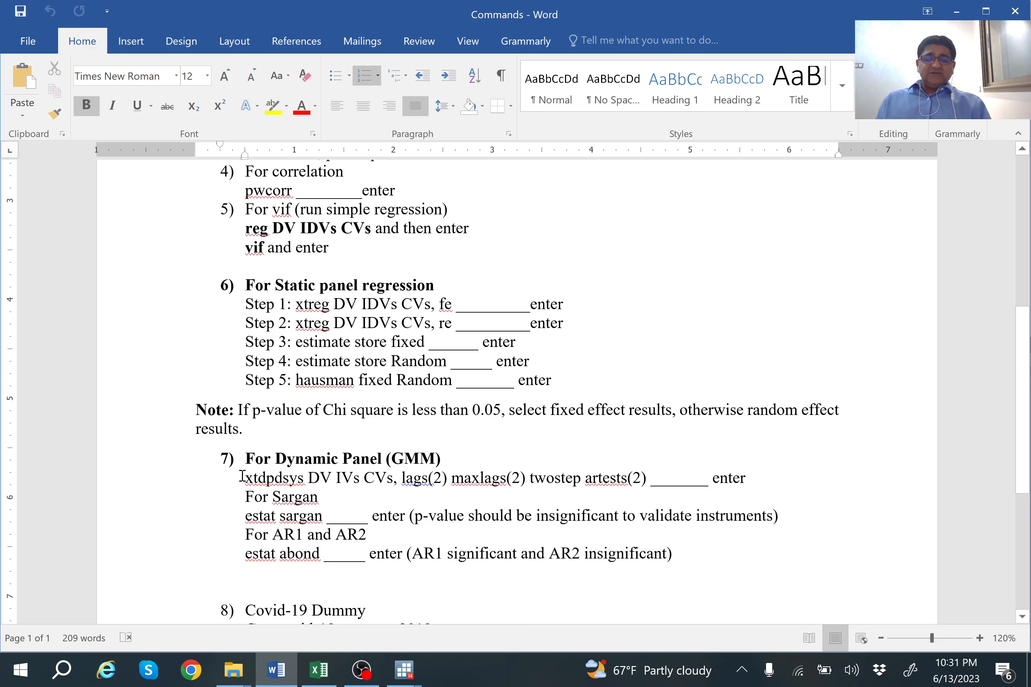
left_click_drag(301, 474, 647, 480)
key("ctrl+c")
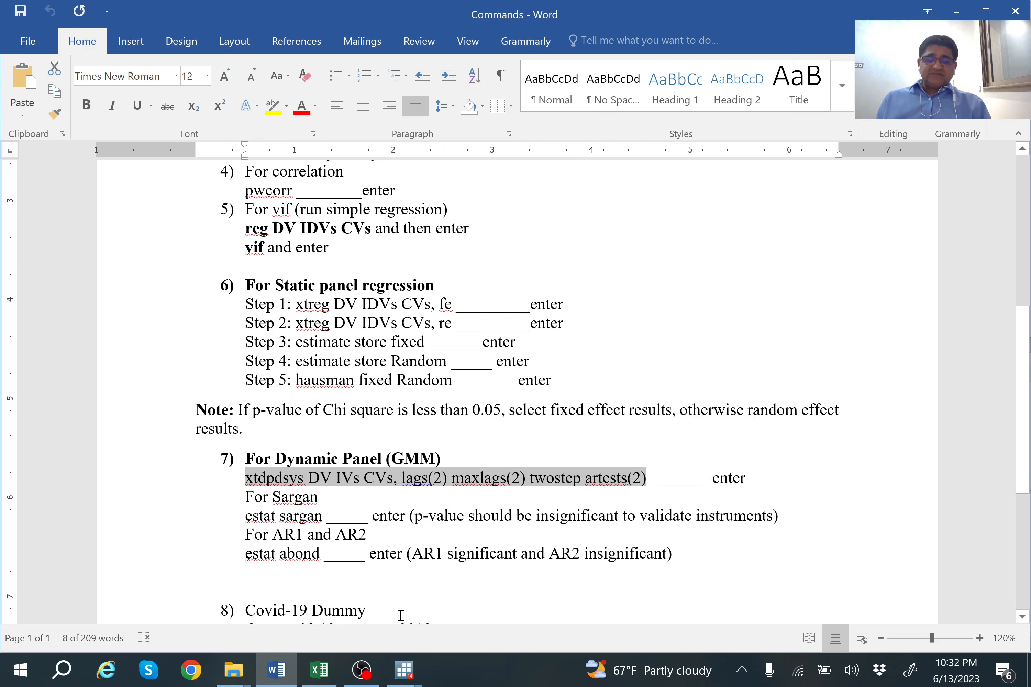
Switch to Stata, paste the copied xtdpdsys command and remove its placeholders DV IVs CVs
left_click(404, 670)
left_click(350, 593)
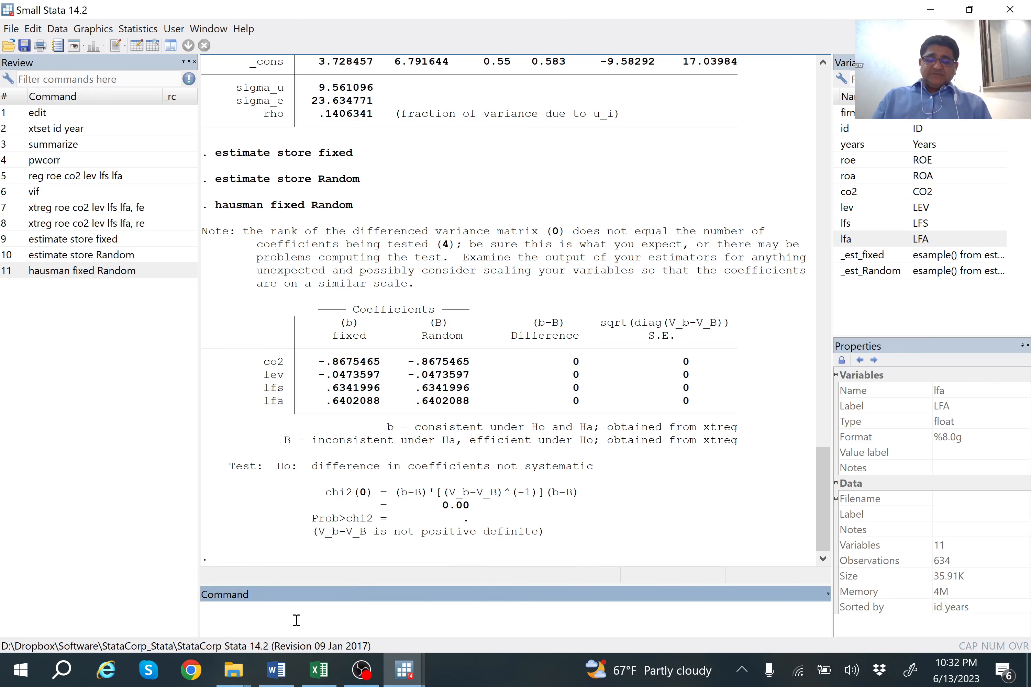
key("ctrl+v")
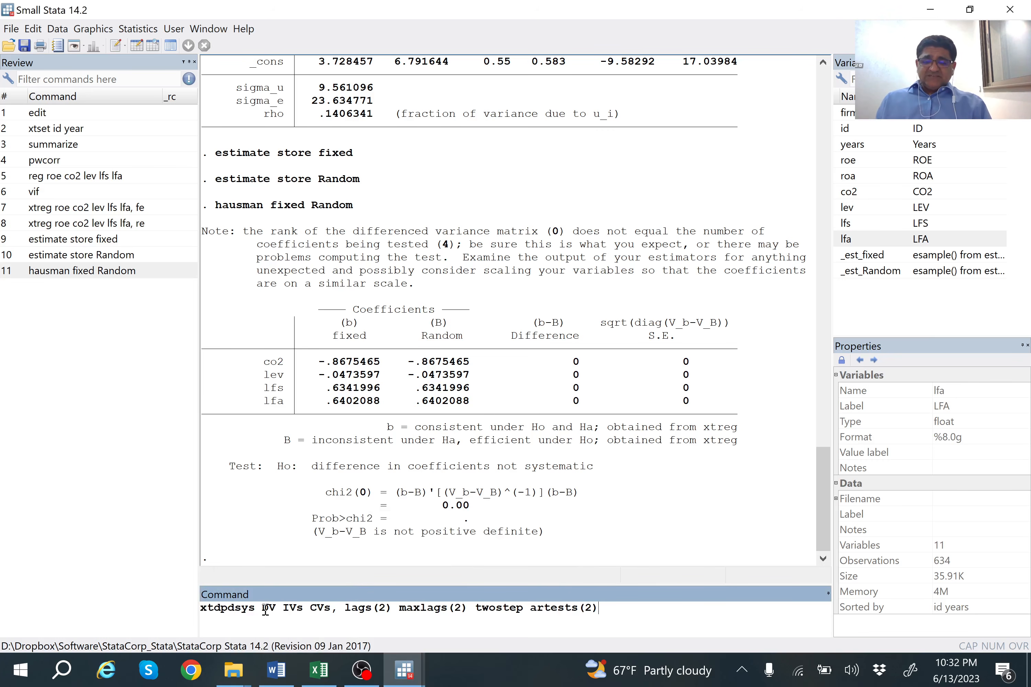
left_click_drag(264, 611, 328, 612)
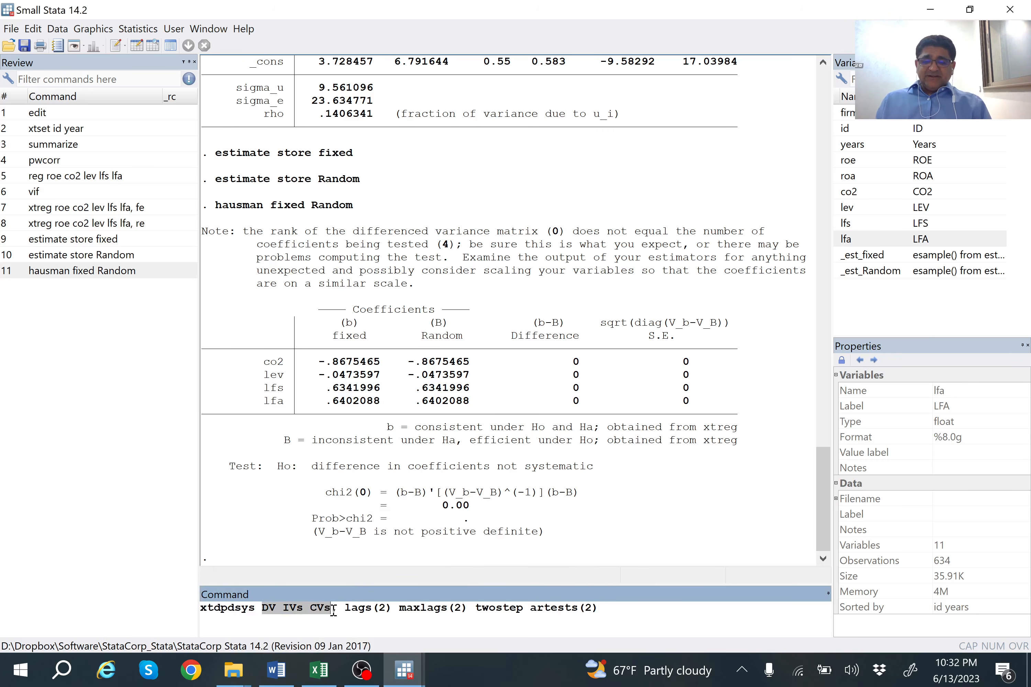
key("BackSpace")
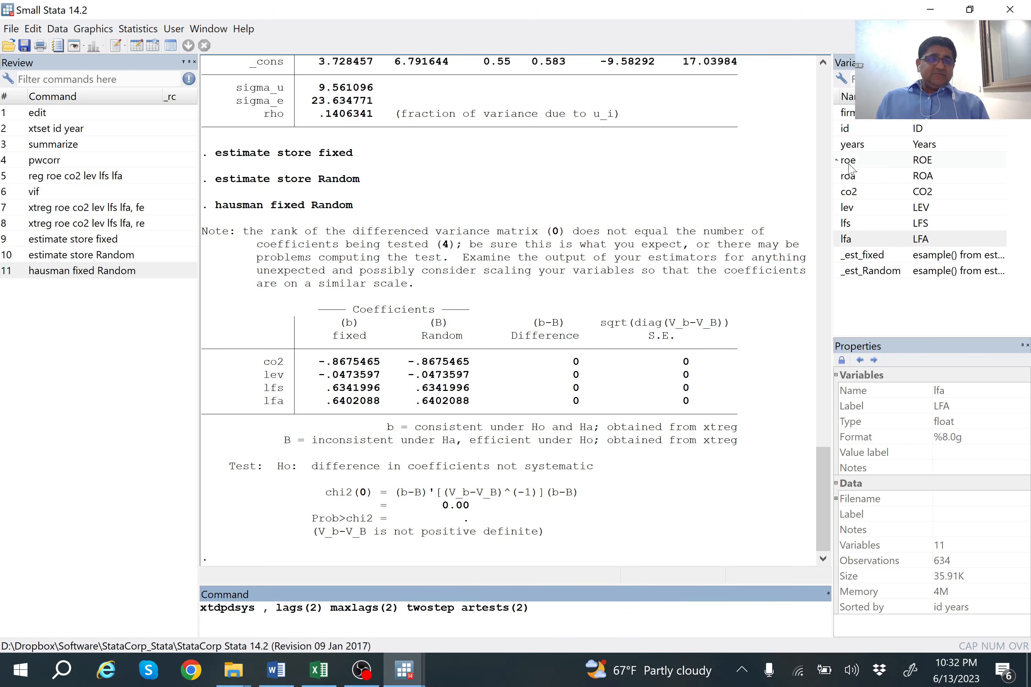
Insert the variables roe, co2, lev, lfs and lfa before the comma in the xtdpdsys command
double_click(836, 164)
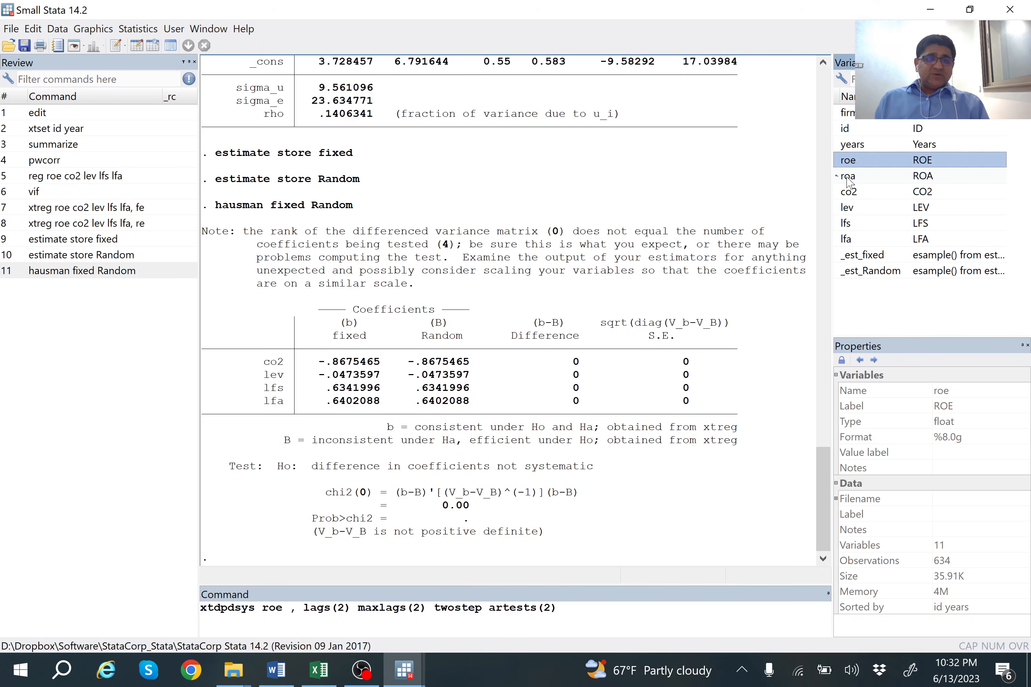
left_click(836, 194)
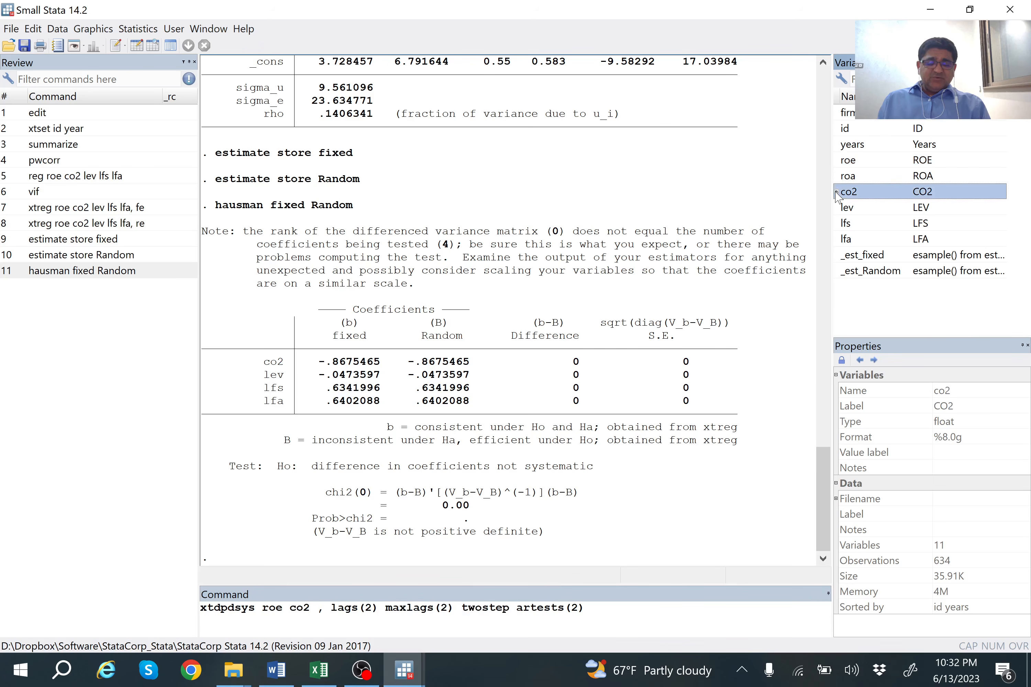
left_click(837, 209)
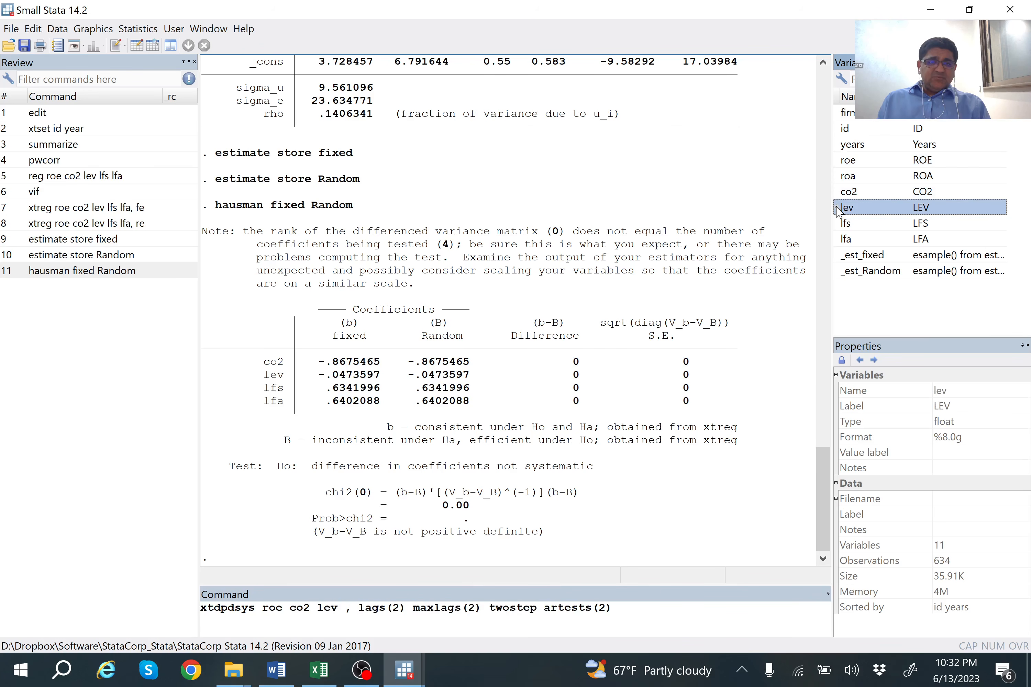
left_click(837, 224)
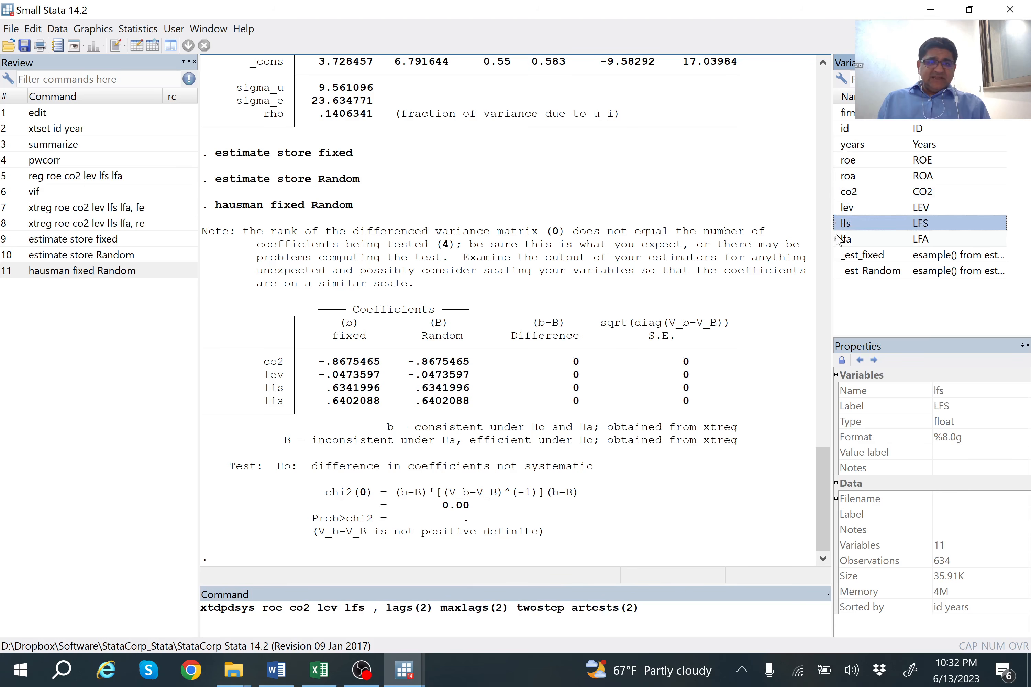
left_click(838, 240)
left_click(838, 239)
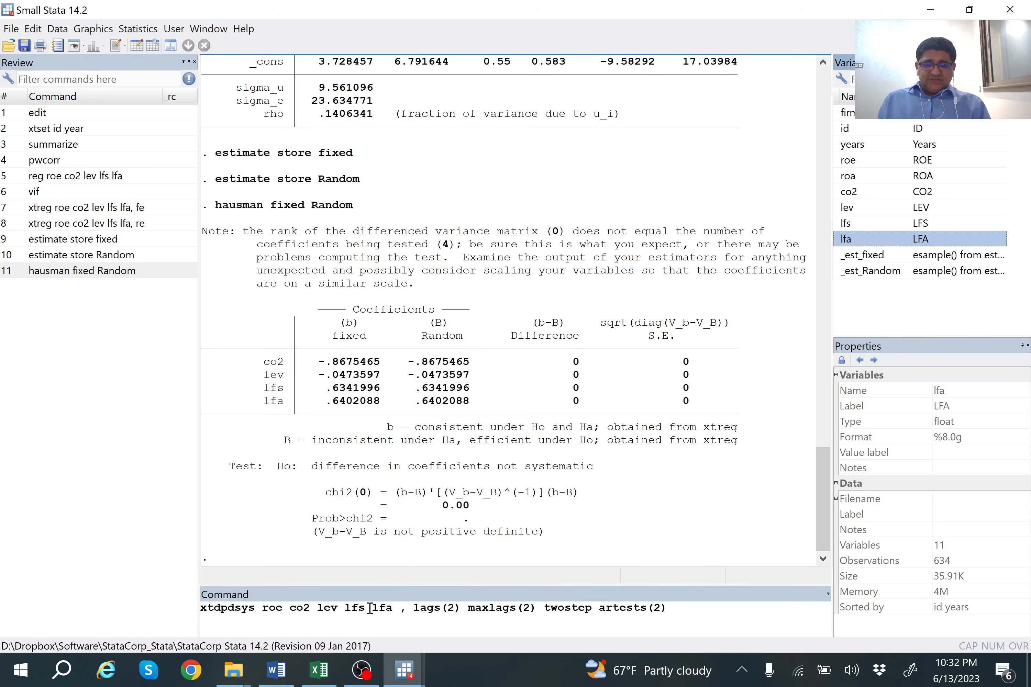
Remove the space after lfa and run "xtdpdsys roe co2 lev lfs lfa, lags(2) maxlags(2) twostep artests(2)"
left_click_drag(374, 608, 407, 610)
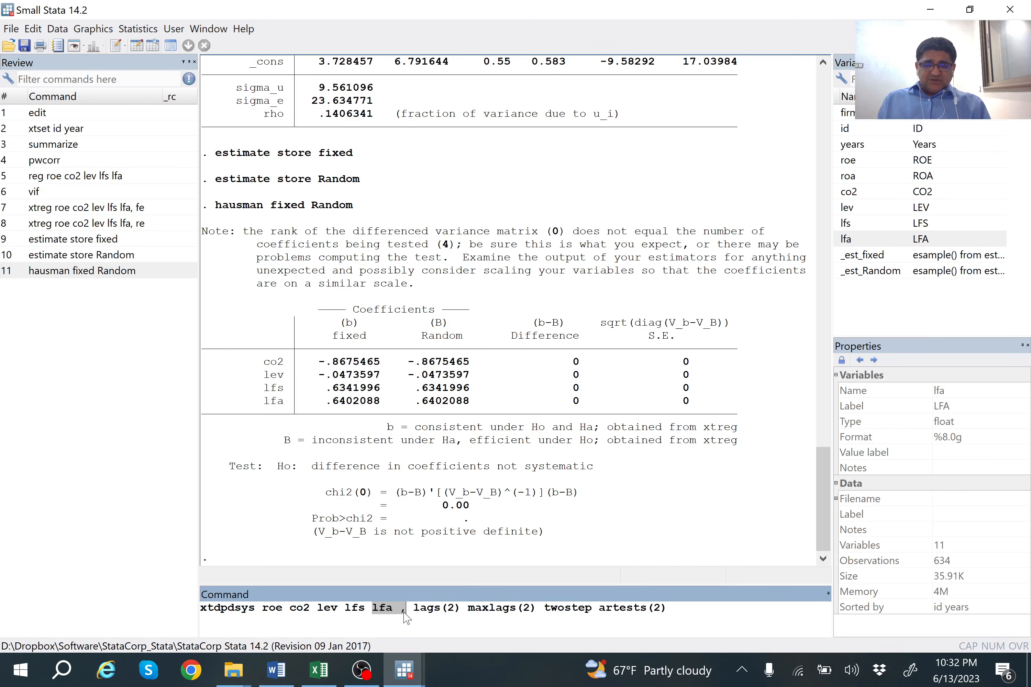
left_click(405, 612)
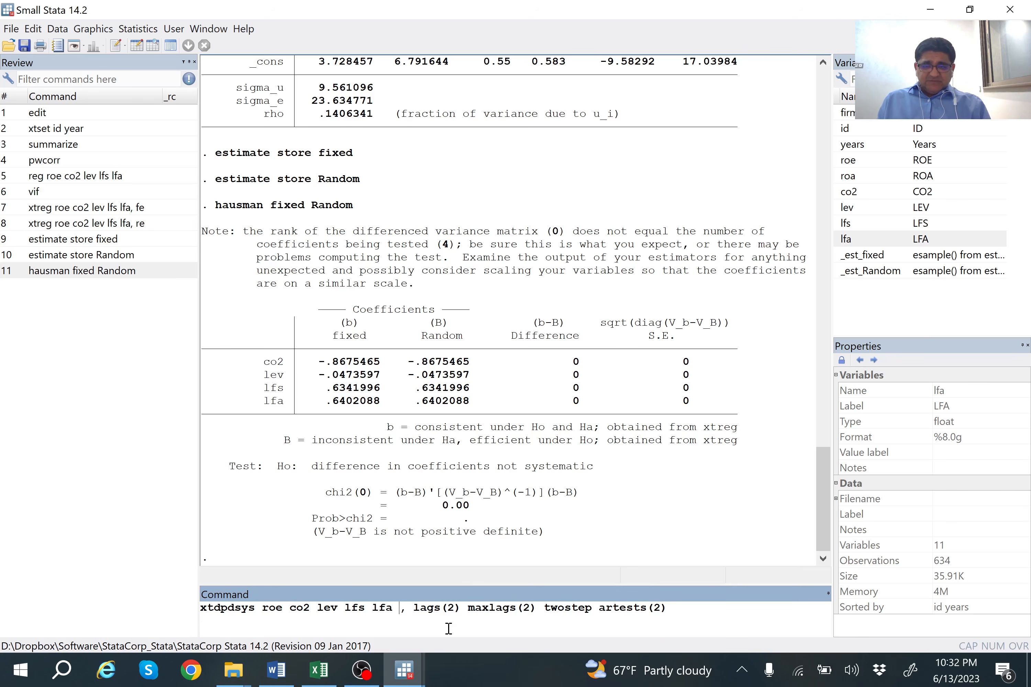
key("BackSpace")
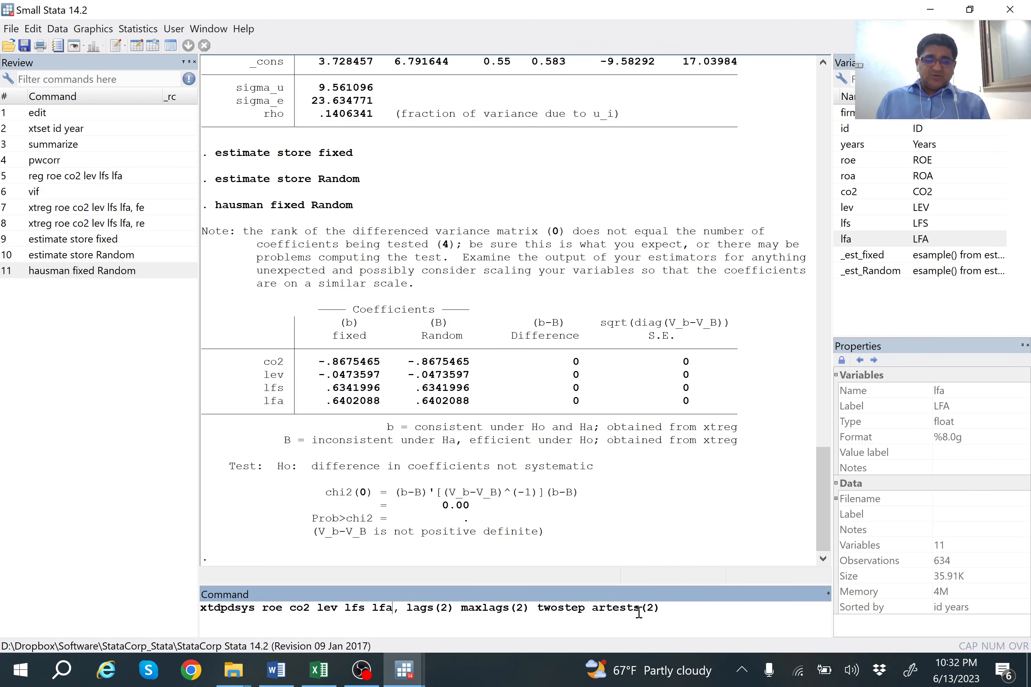
left_click(709, 614)
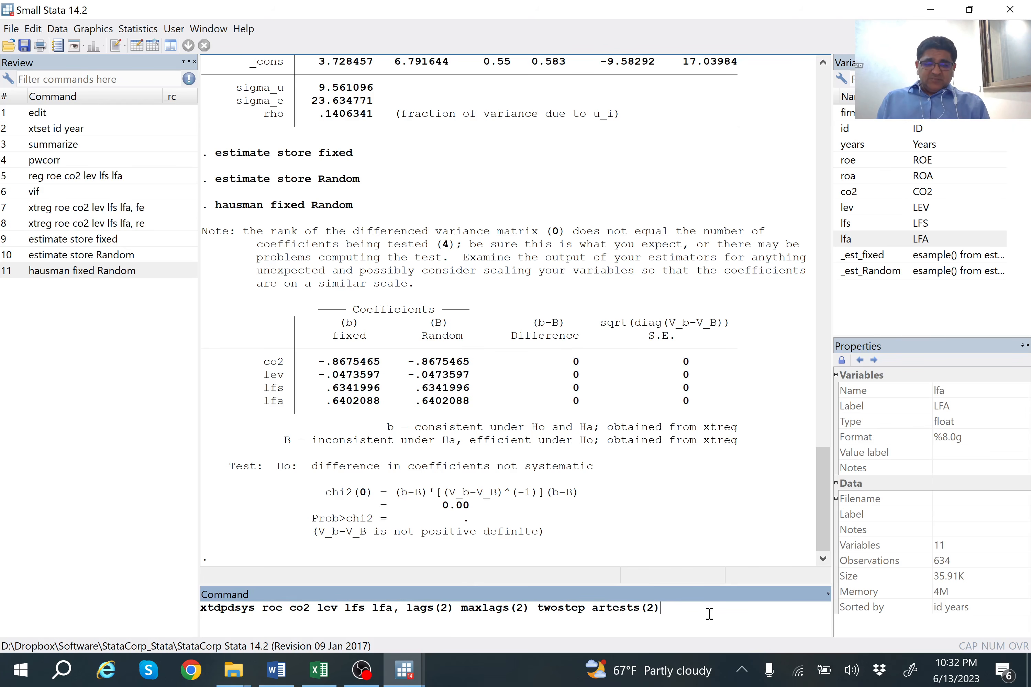
key("Return")
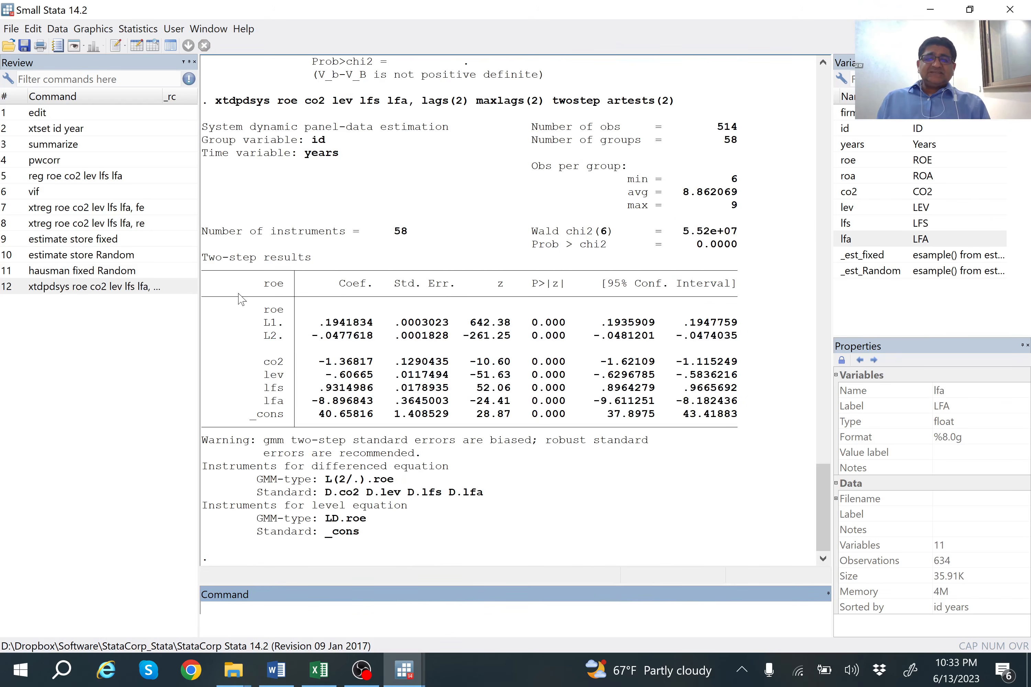
Copy the two-step GMM results, from the roe header row through _cons, as a table
left_click_drag(238, 284, 727, 419)
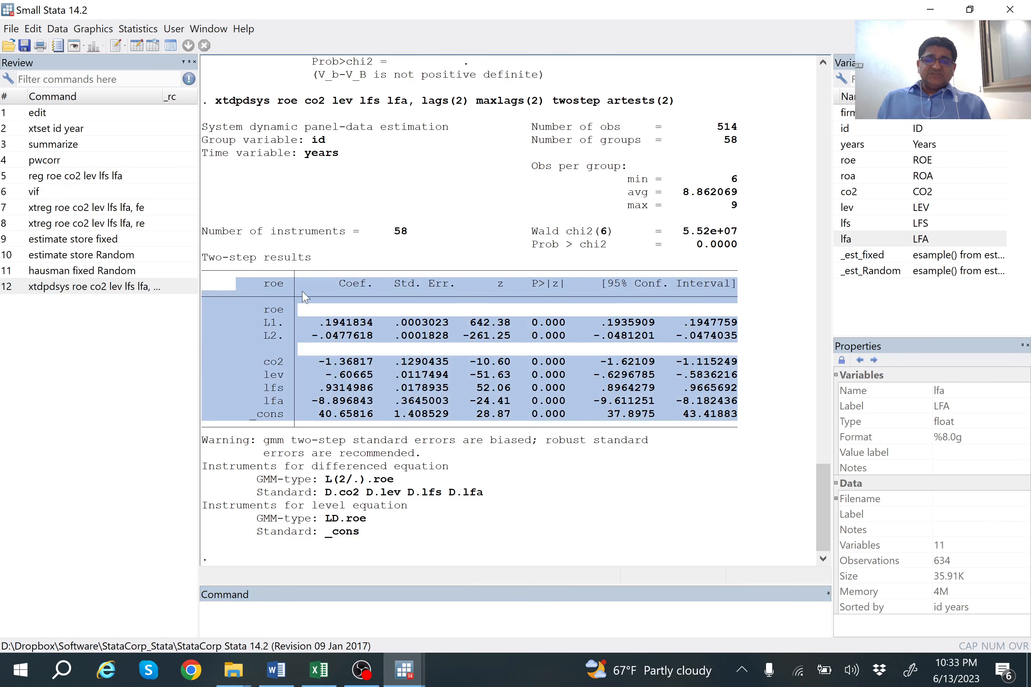
right_click(280, 287)
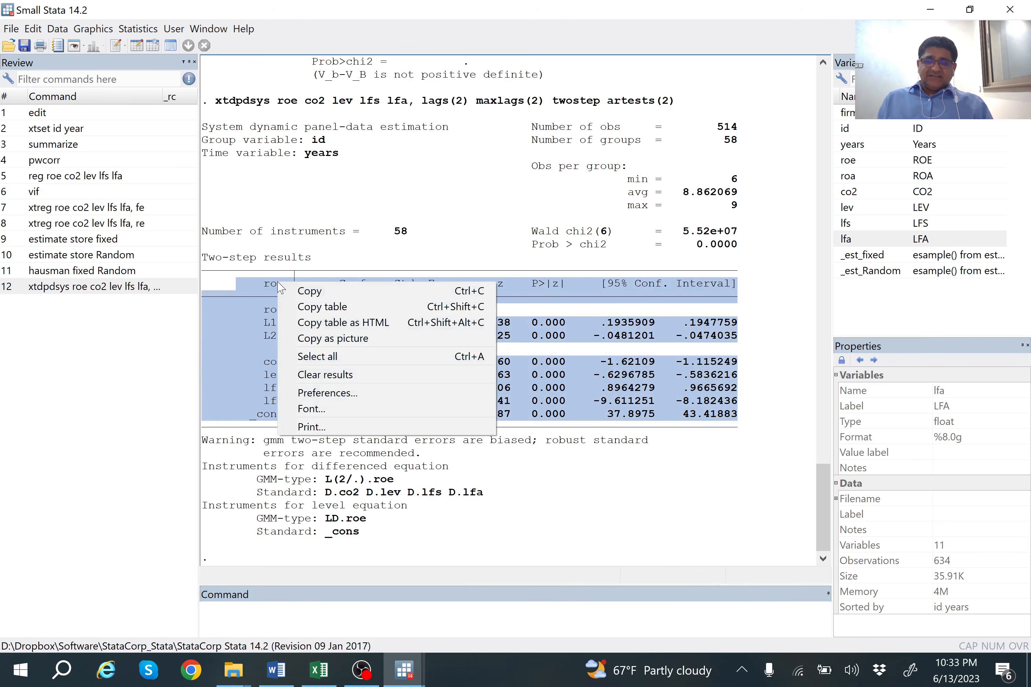
left_click(312, 307)
Switch to the Results sheet in Excel and paste the GMM table as Text at cell B51
left_click(319, 671)
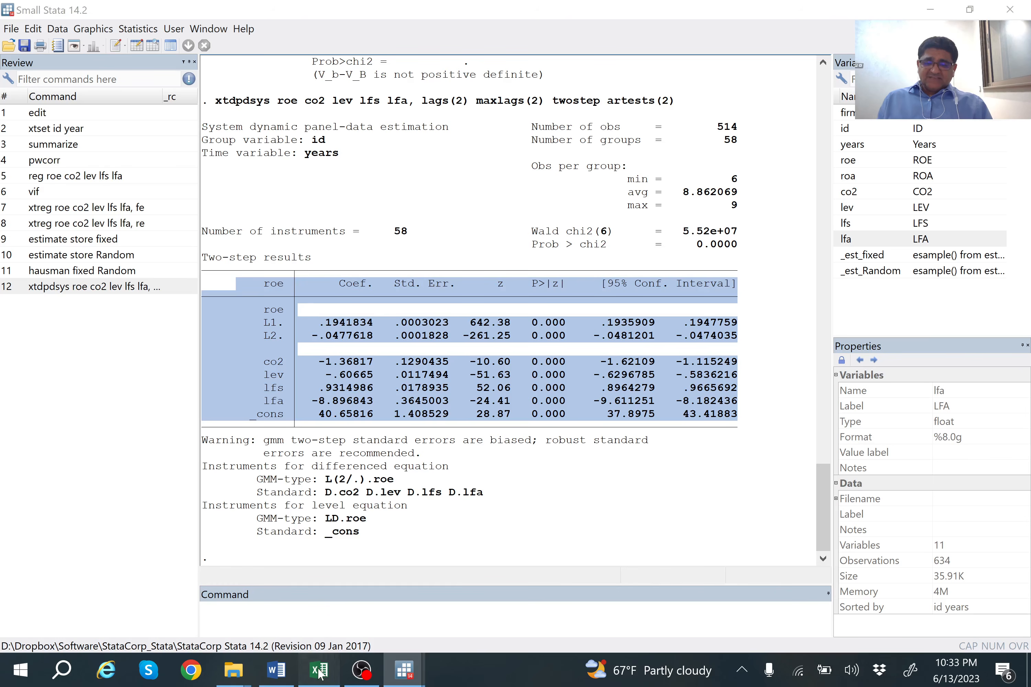
left_click(114, 444)
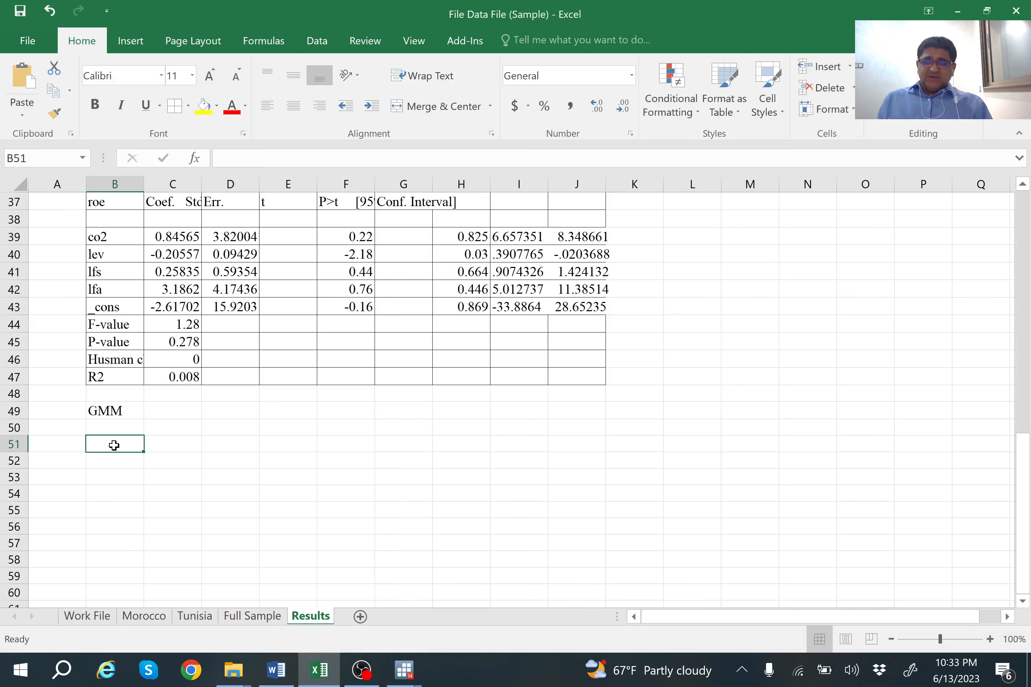
right_click(114, 445)
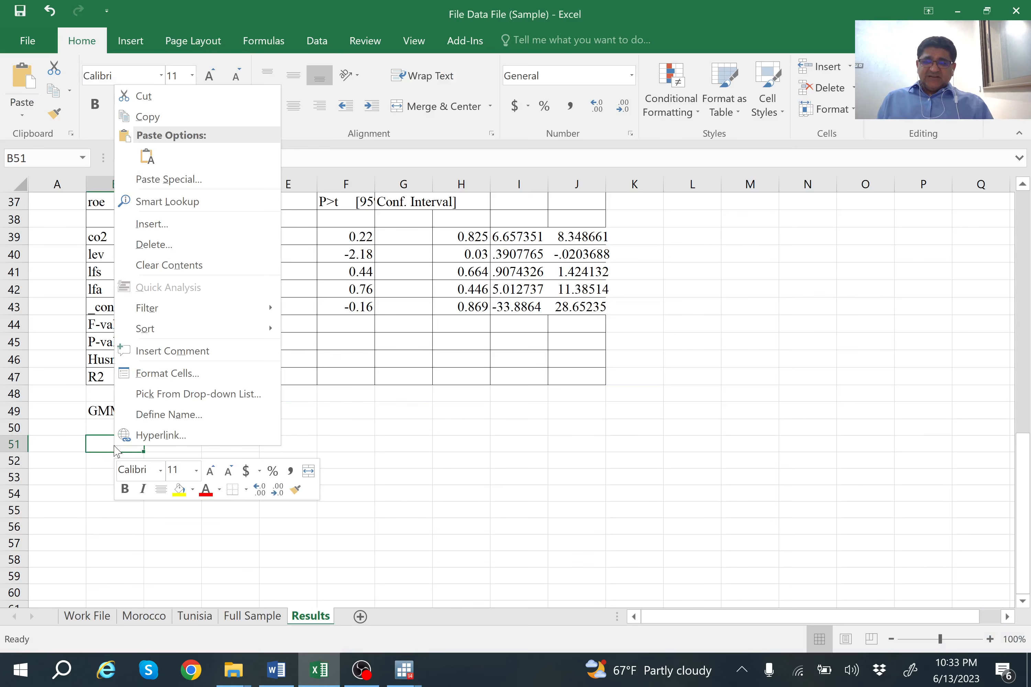
left_click(217, 182)
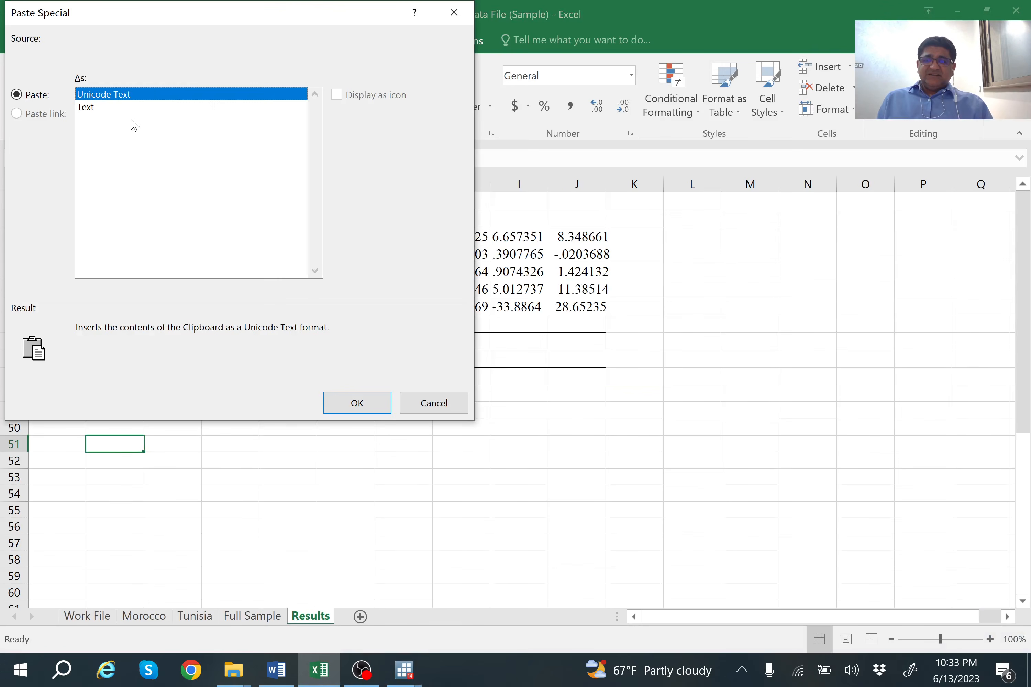
left_click(102, 108)
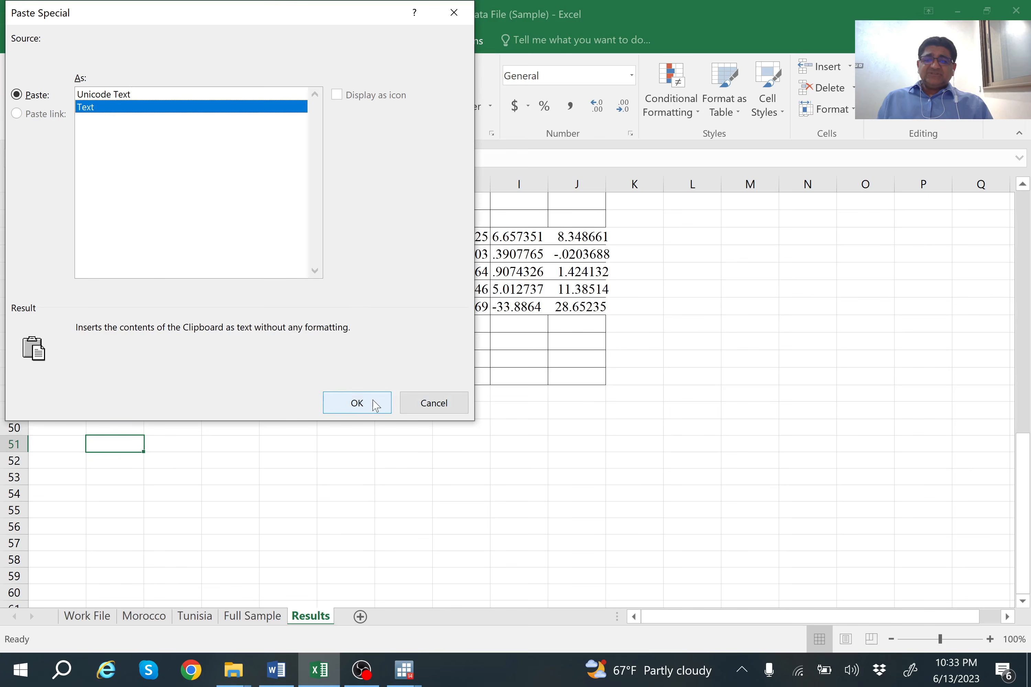
left_click(357, 404)
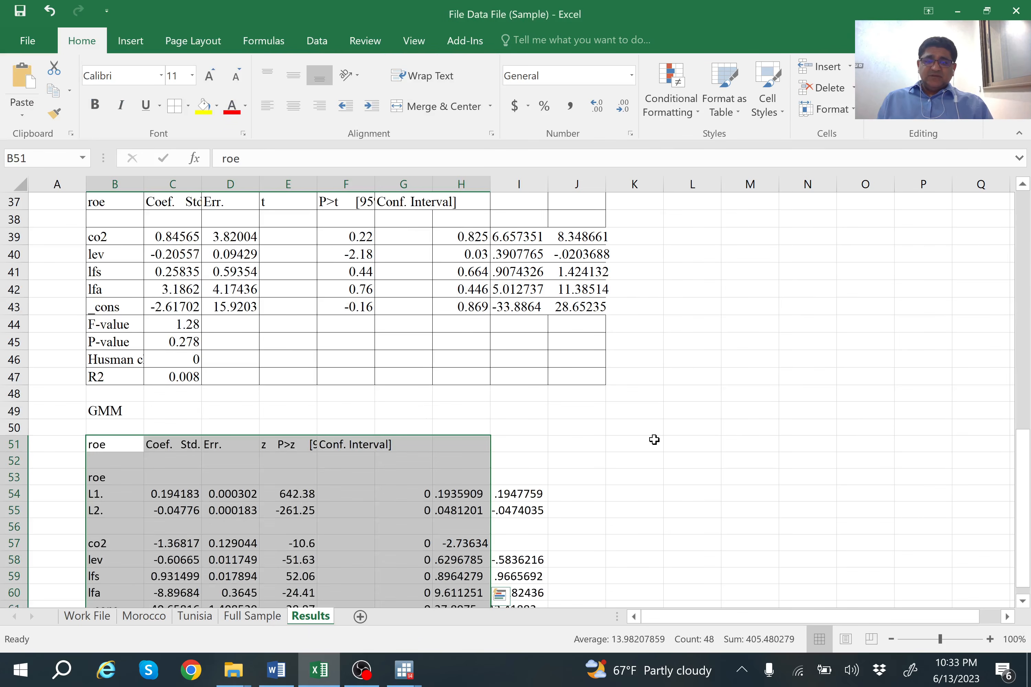
Delete rows 52 and 53, the empty row and the extra roe row, from the GMM table
left_click(1022, 302)
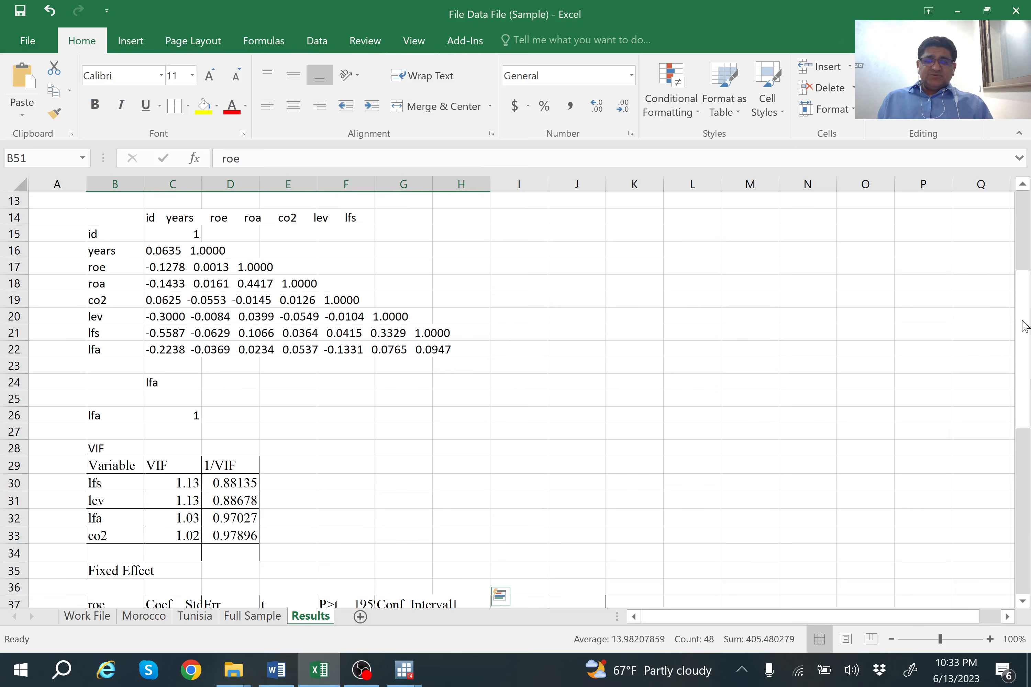
left_click_drag(1023, 323, 1023, 518)
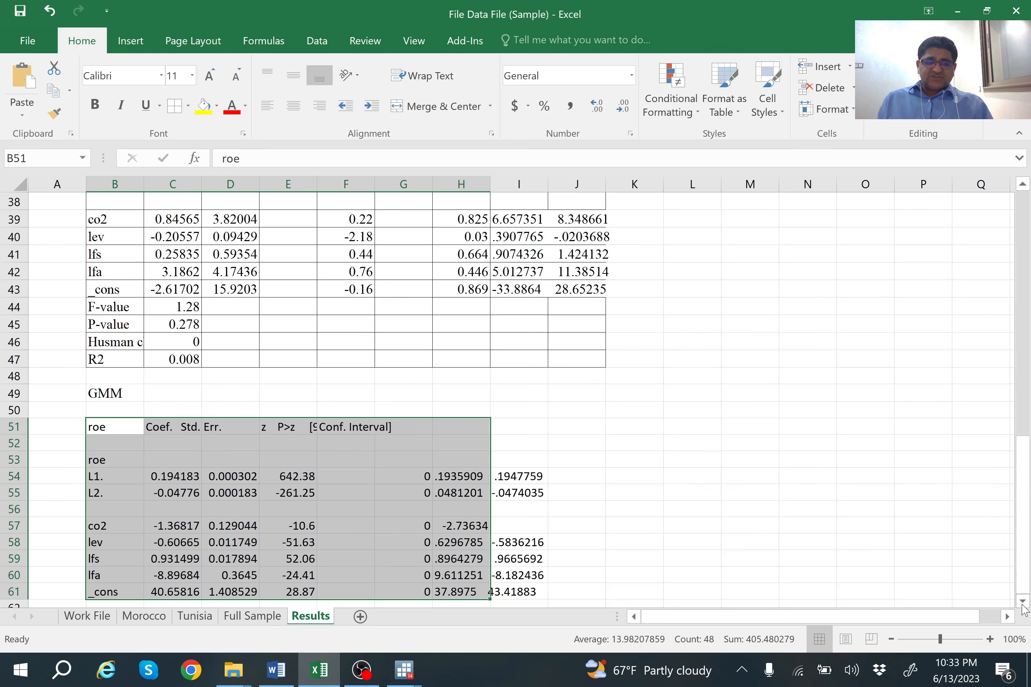
scroll(1023, 605, "down", 2)
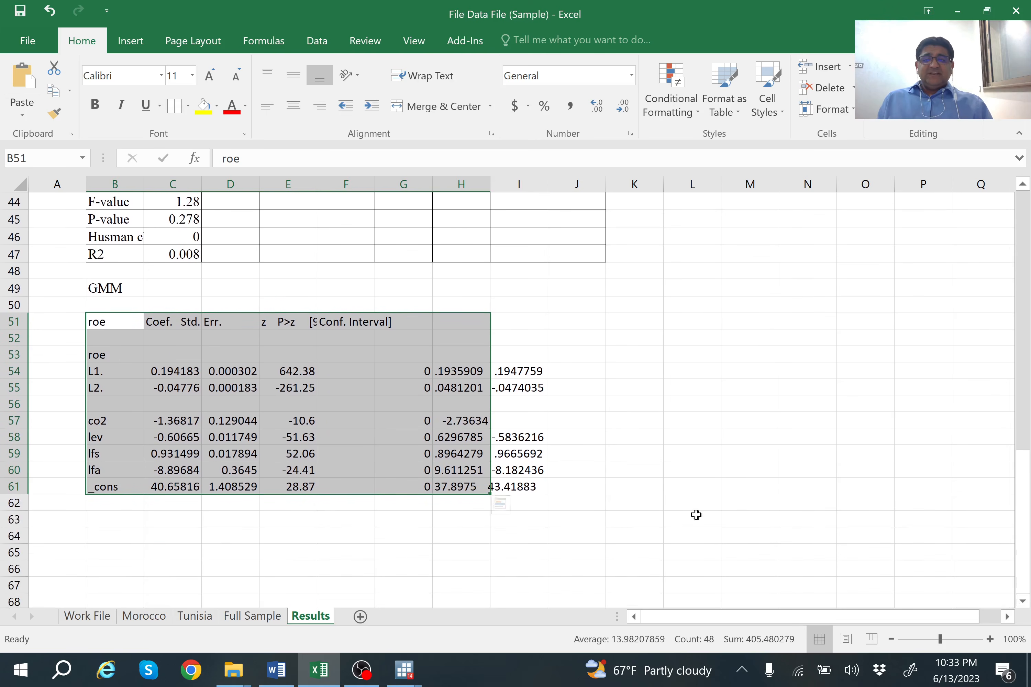
left_click(181, 353)
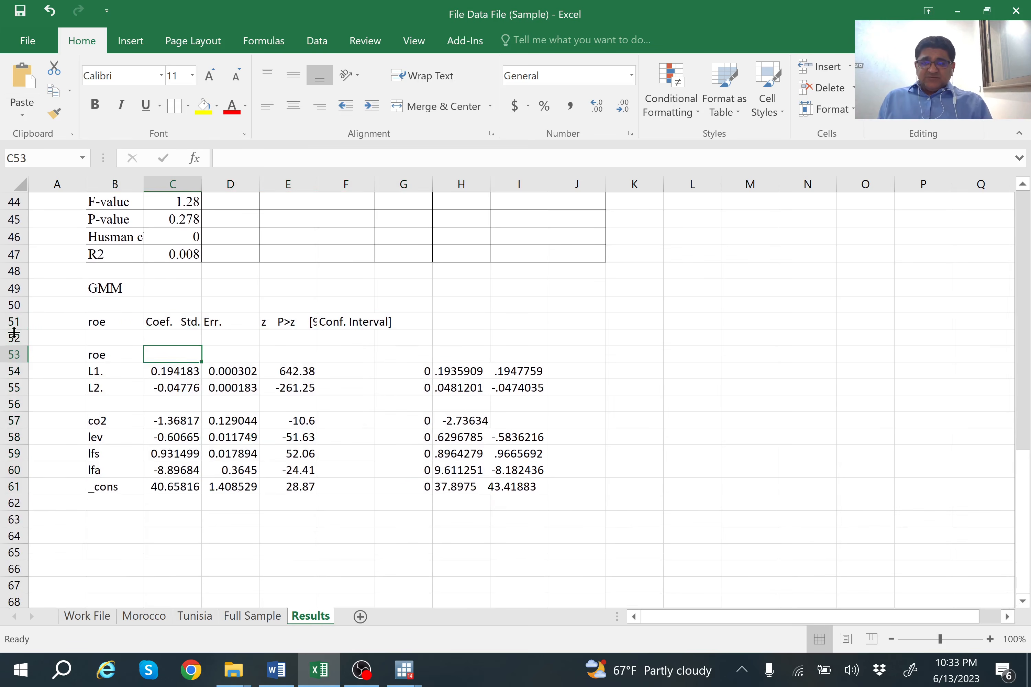
left_click_drag(9, 337, 14, 362)
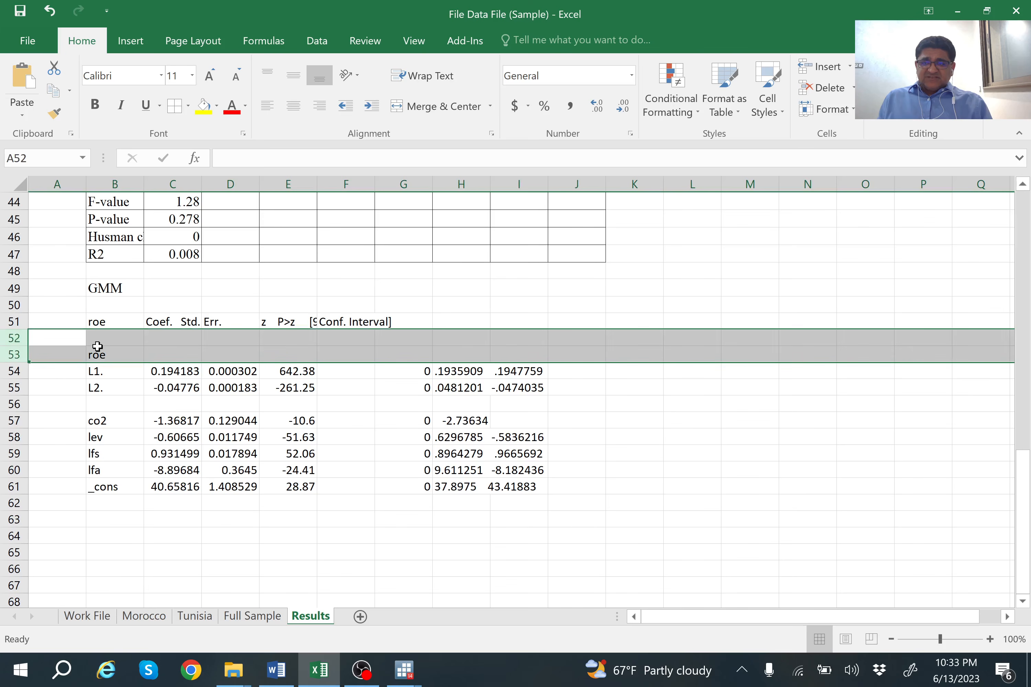
right_click(10, 339)
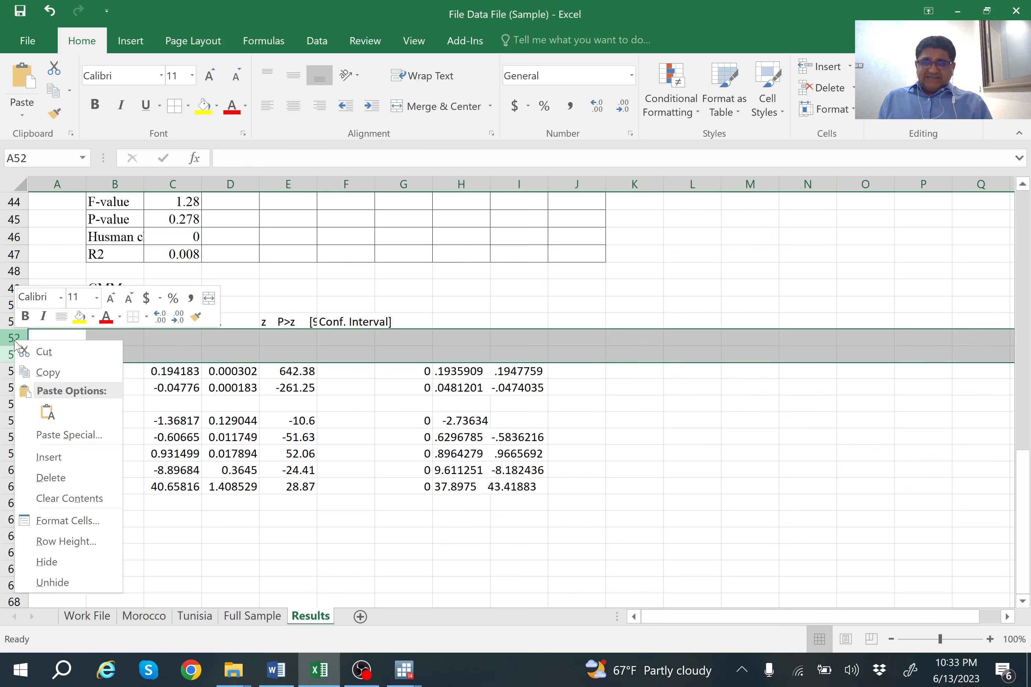
left_click(59, 480)
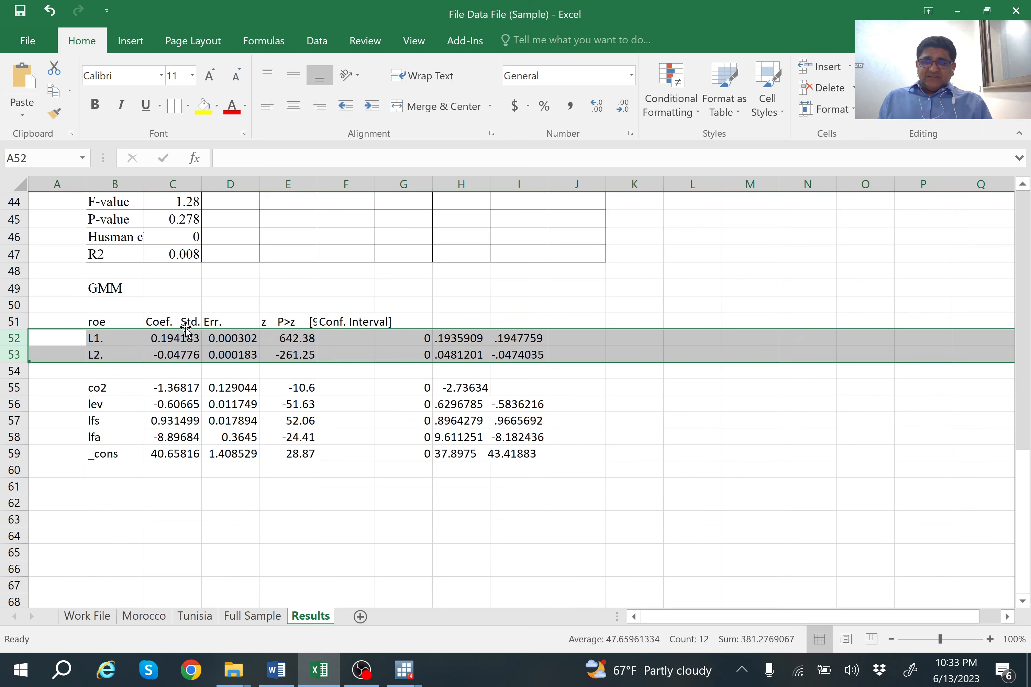
Examine the coefficient, standard error, z, p-value and confidence interval cells in the L1. row of the GMM table
left_click(186, 338)
left_click(242, 337)
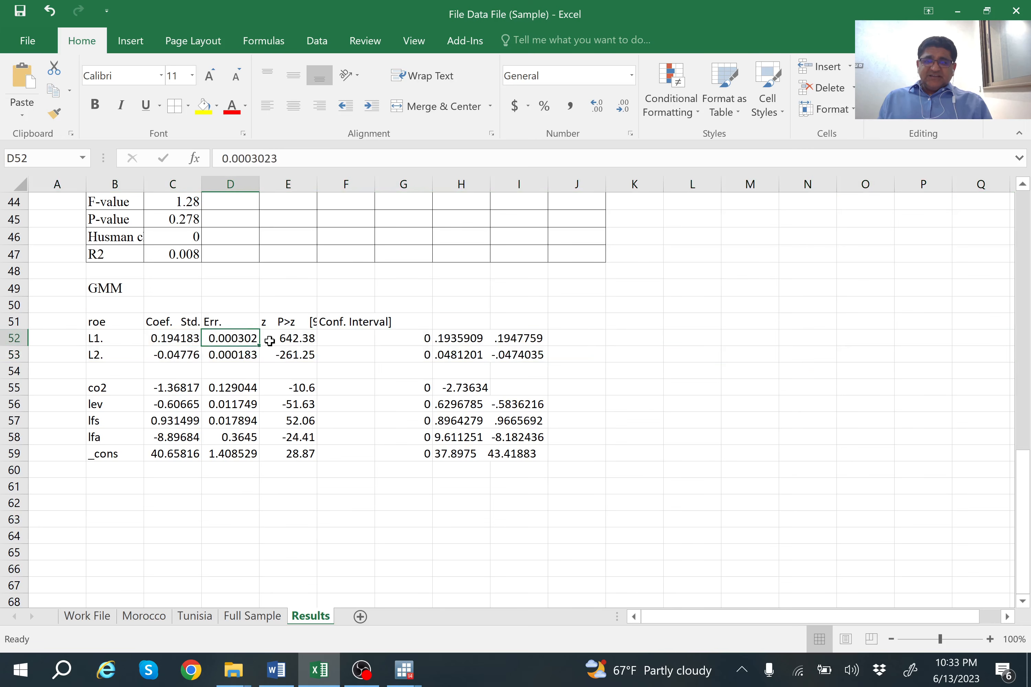
left_click(303, 339)
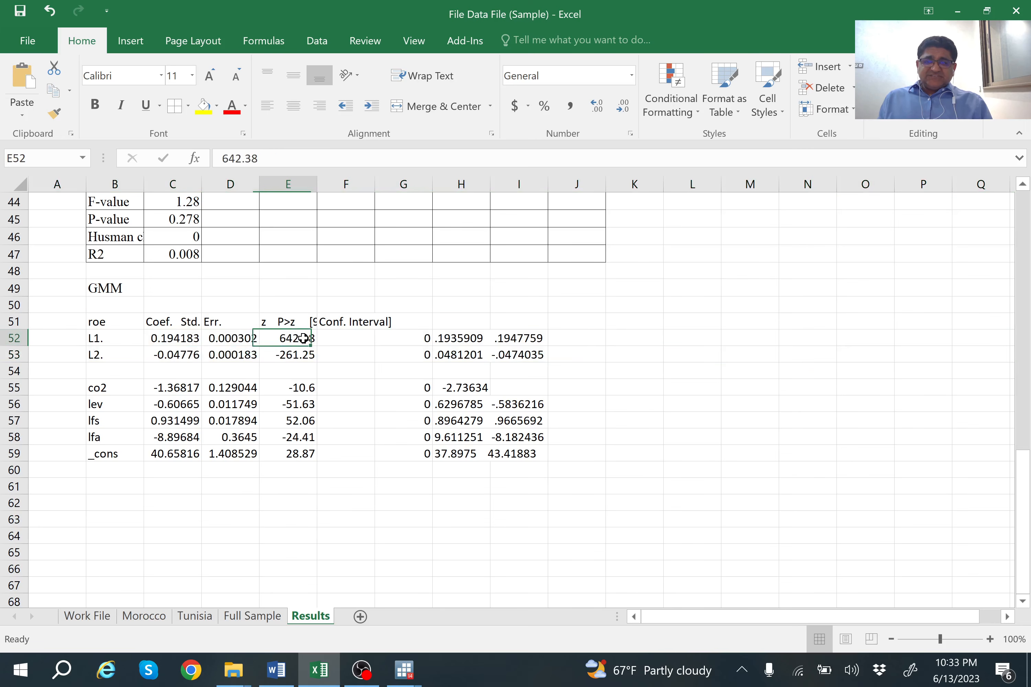
left_click(419, 339)
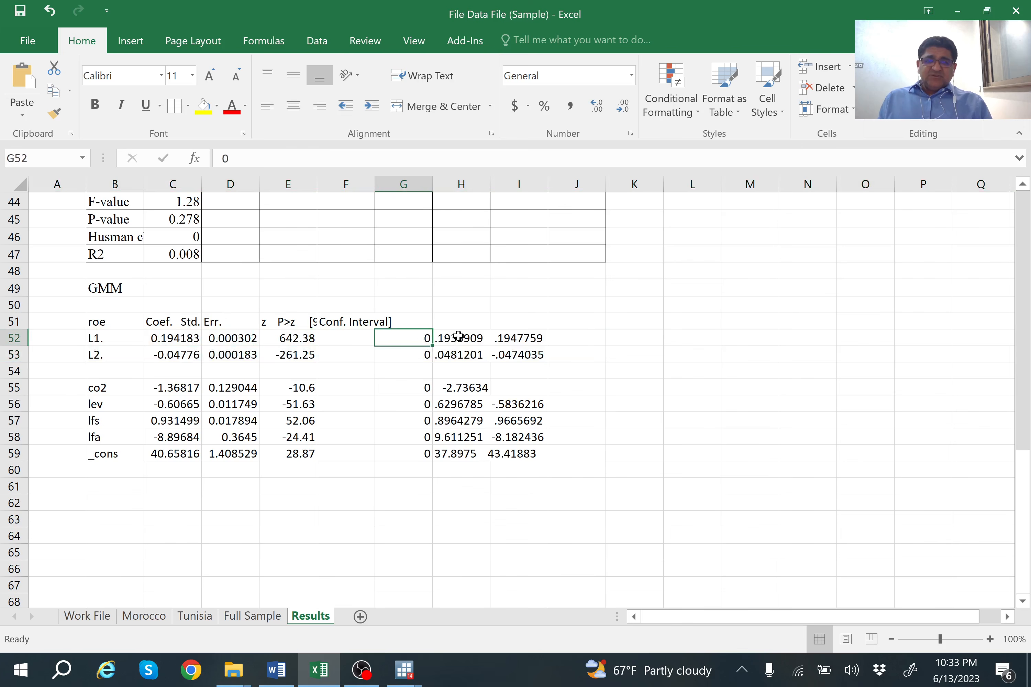
left_click(458, 337)
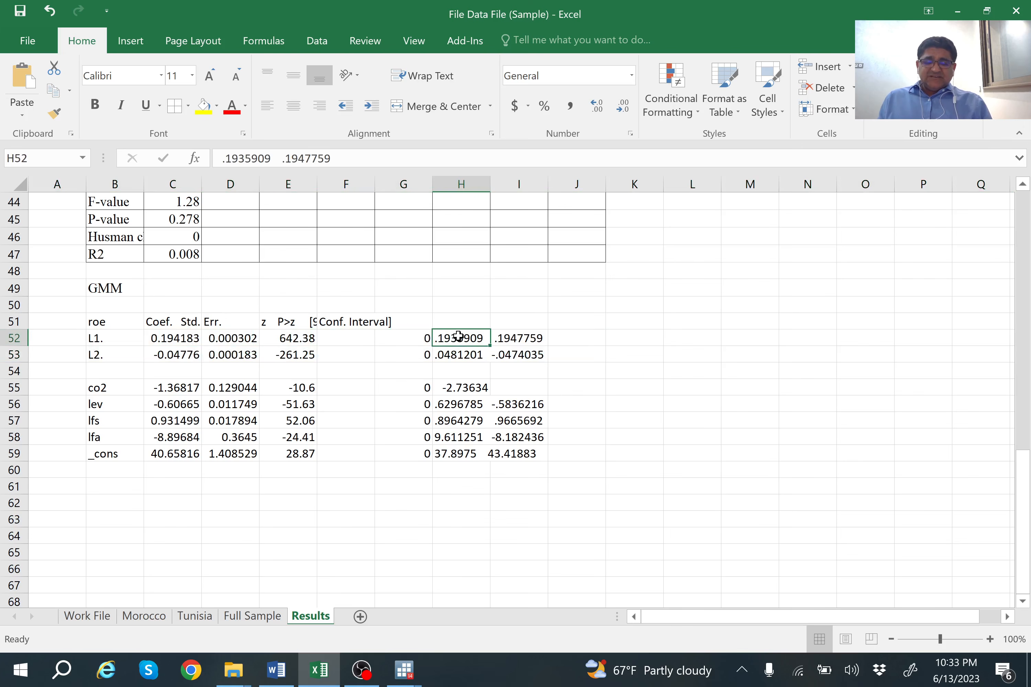
left_click(526, 339)
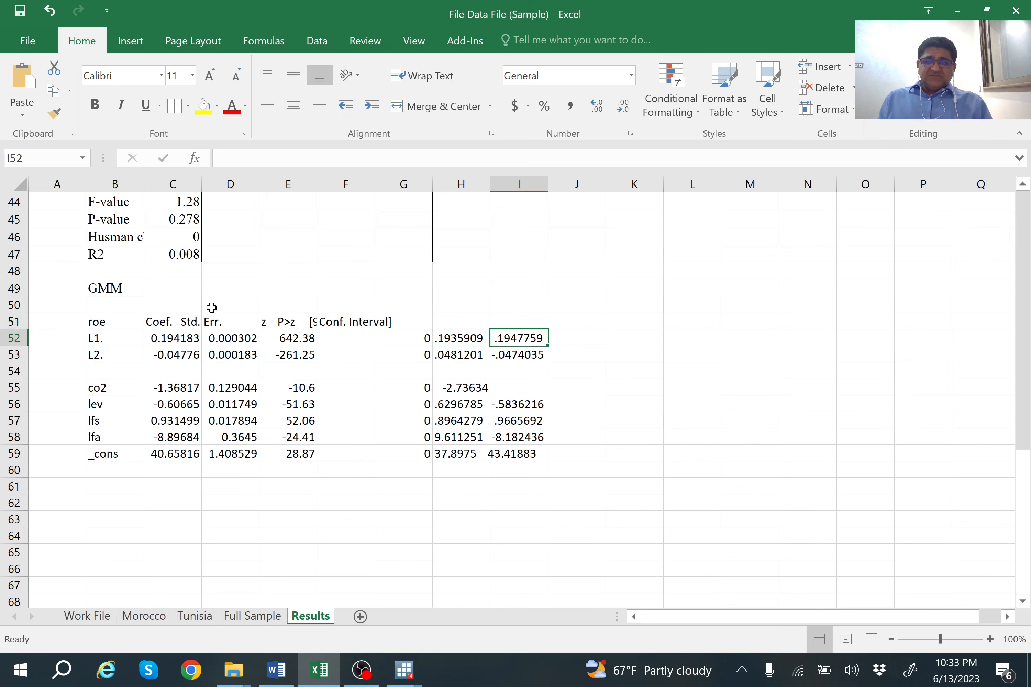
Delete the empty row 54 between L2. and co2 in the GMM table
left_click(15, 375)
left_click(12, 373)
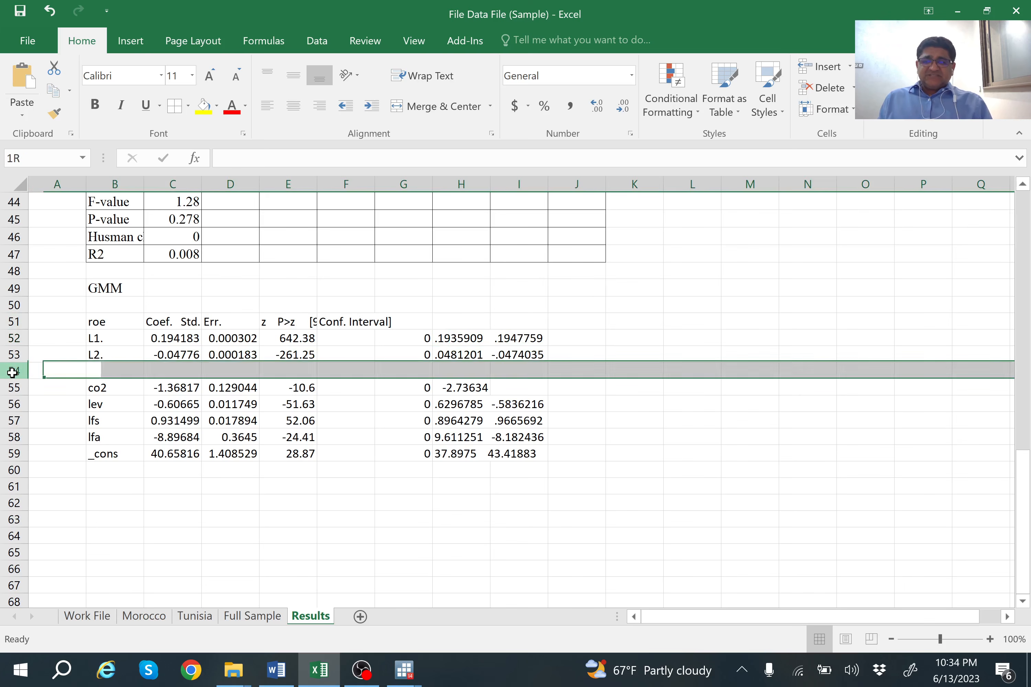
right_click(12, 373)
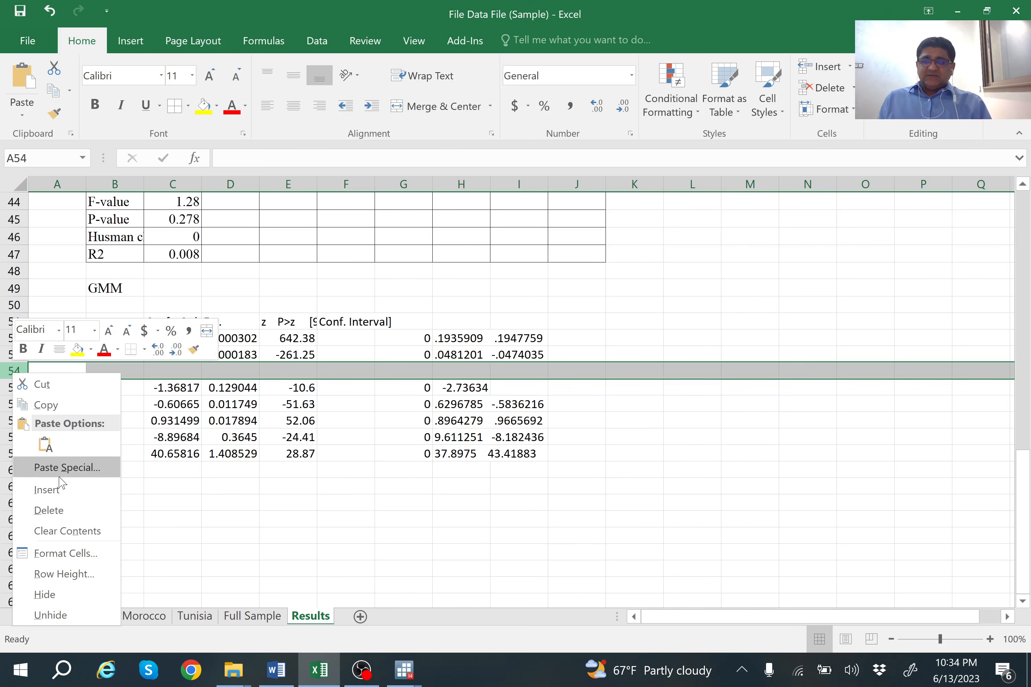
left_click(61, 512)
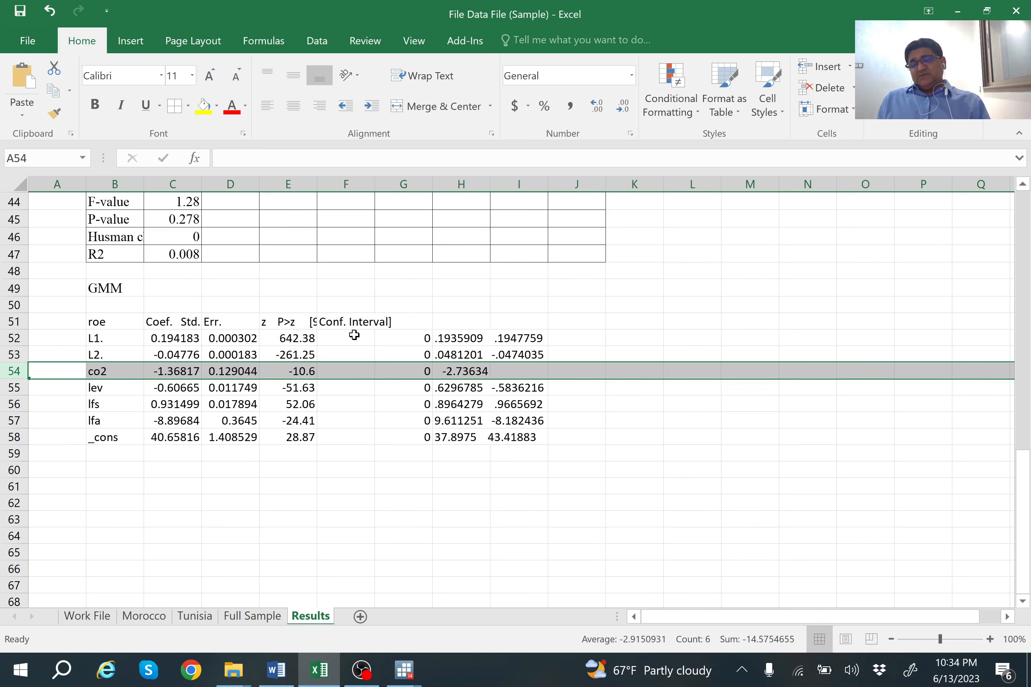
left_click(323, 324)
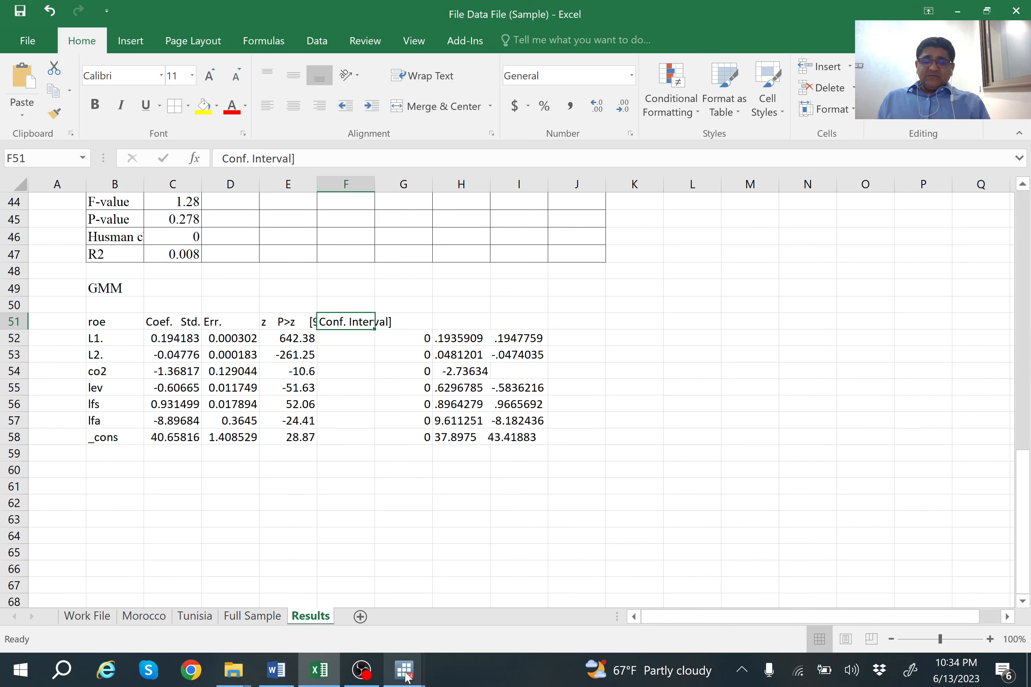
Switch to Stata and review the two-step GMM results of the xtdpdsys regression
mouse_move(405, 677)
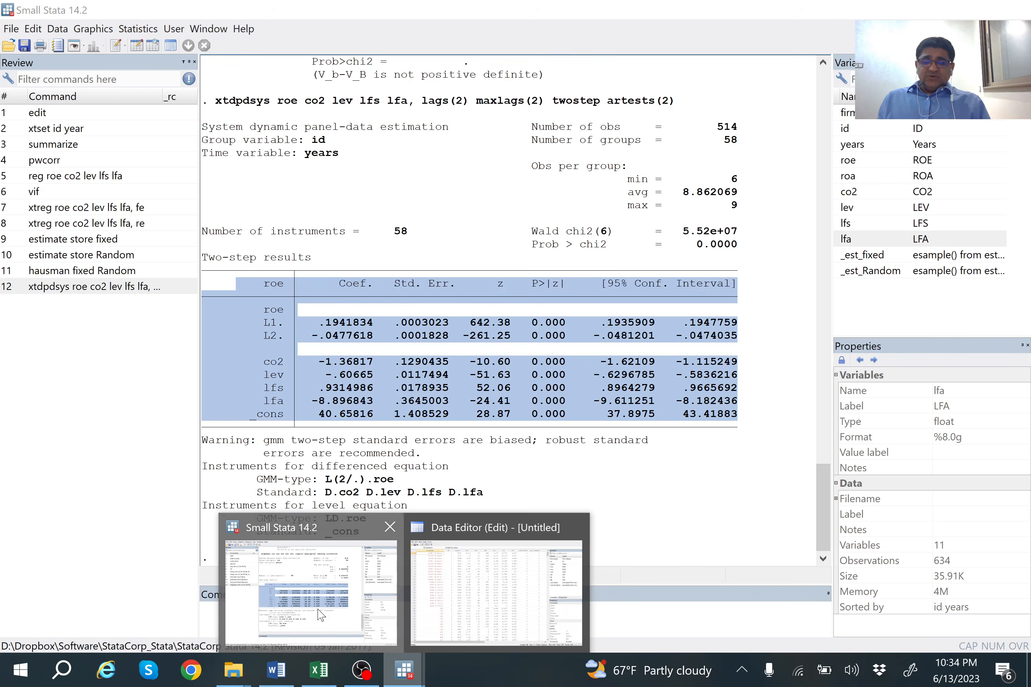
left_click(318, 612)
left_click(767, 407)
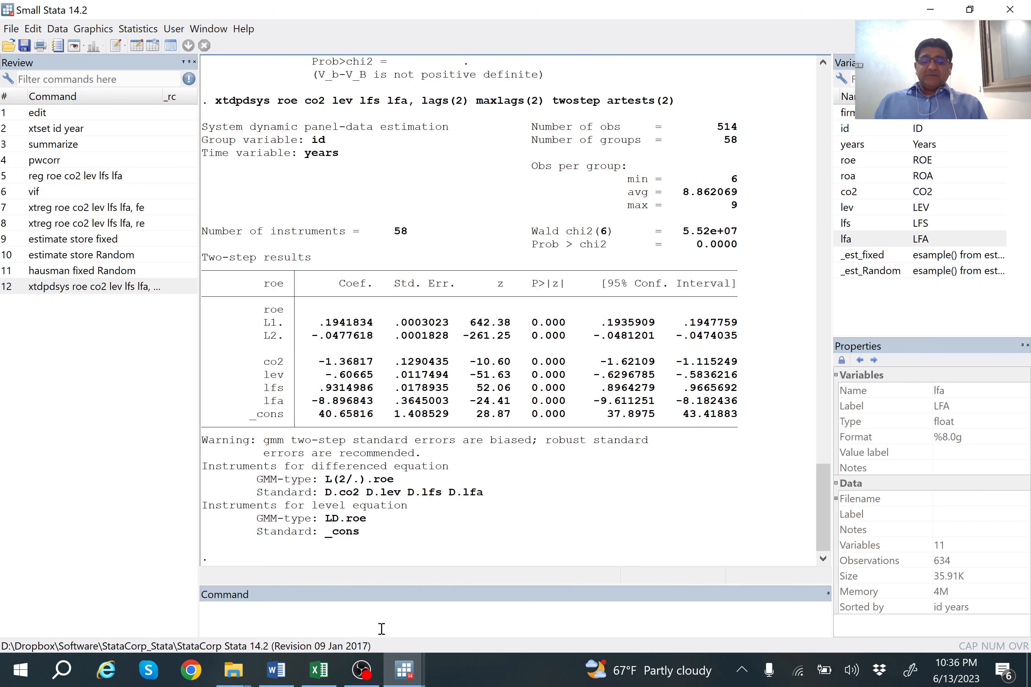
Switch back to Excel and format the GMM rows B52:I58 in Times New Roman, size 12, with all borders
left_click(318, 677)
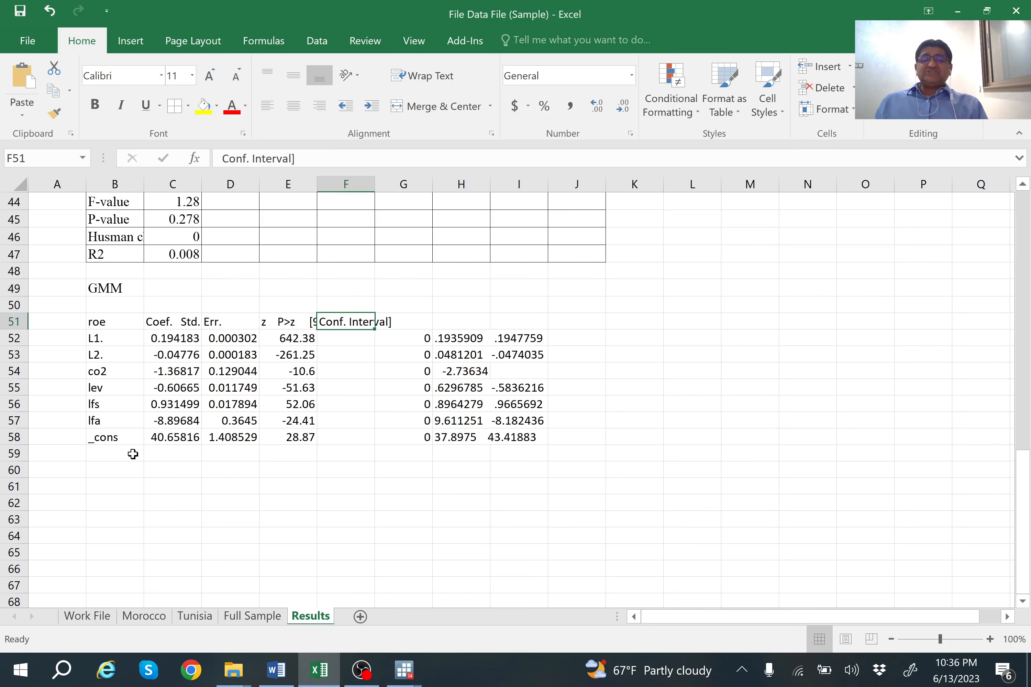
left_click_drag(117, 317, 520, 374)
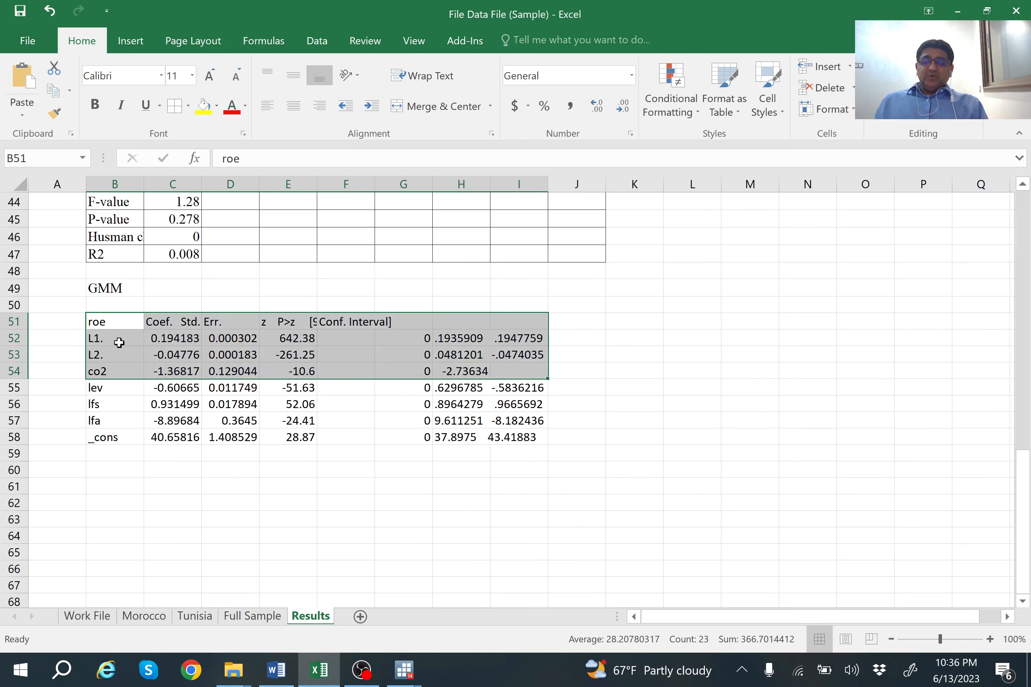
left_click_drag(116, 339, 539, 440)
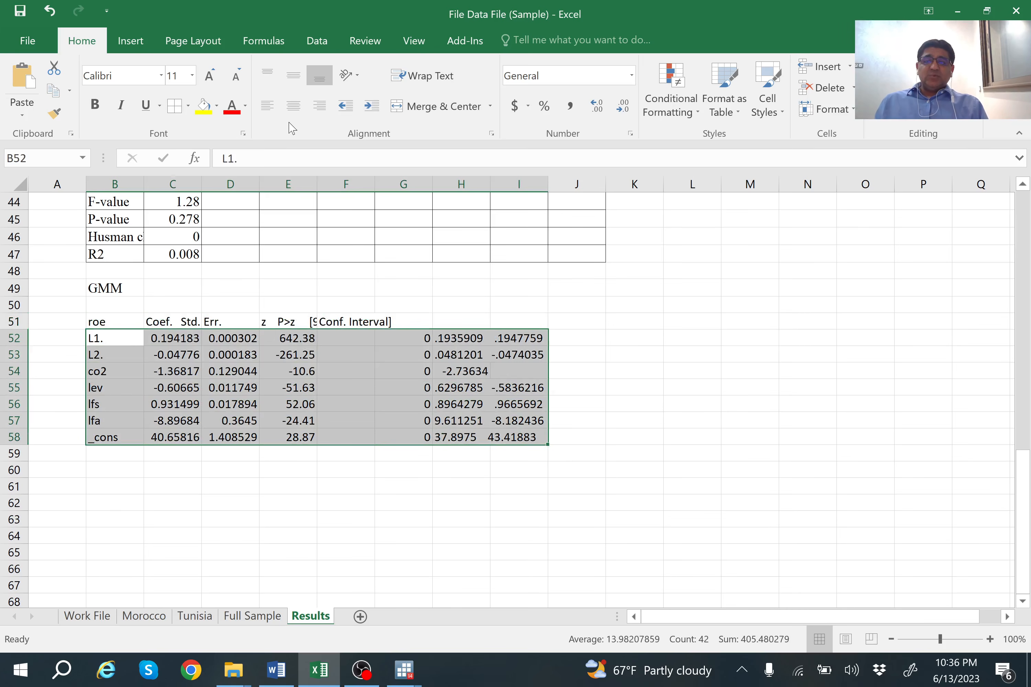
left_click(192, 77)
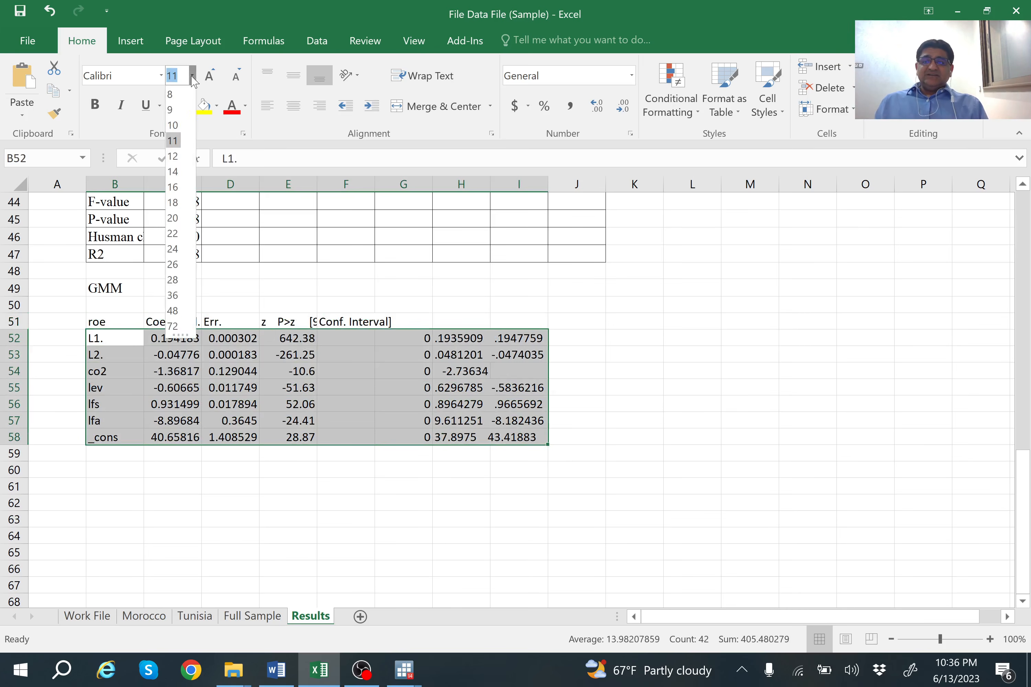
left_click(182, 157)
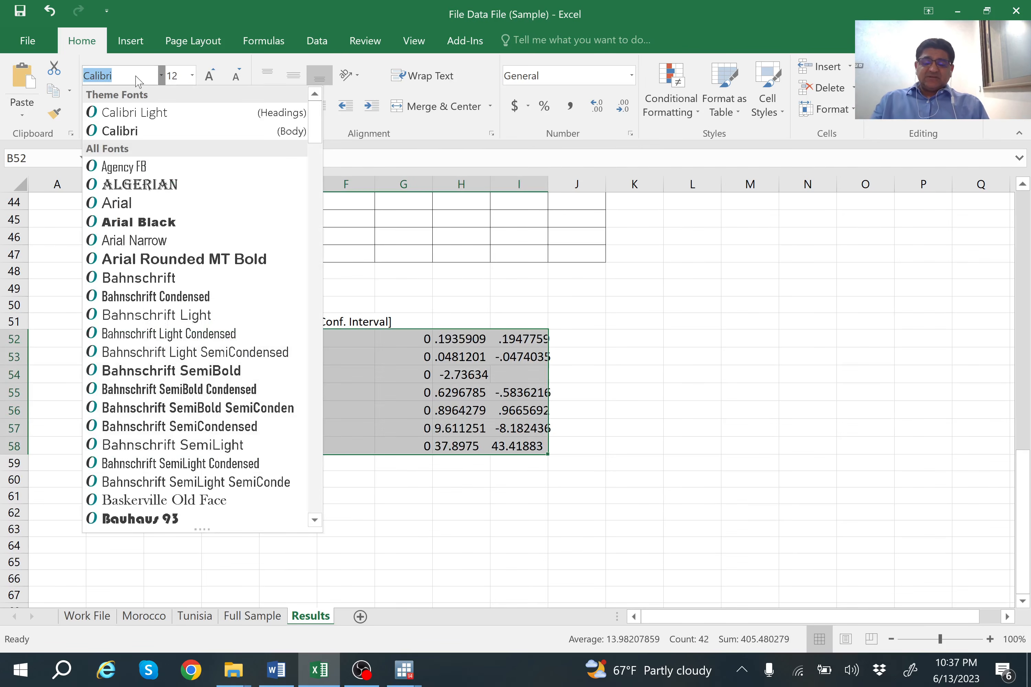
type("Tum")
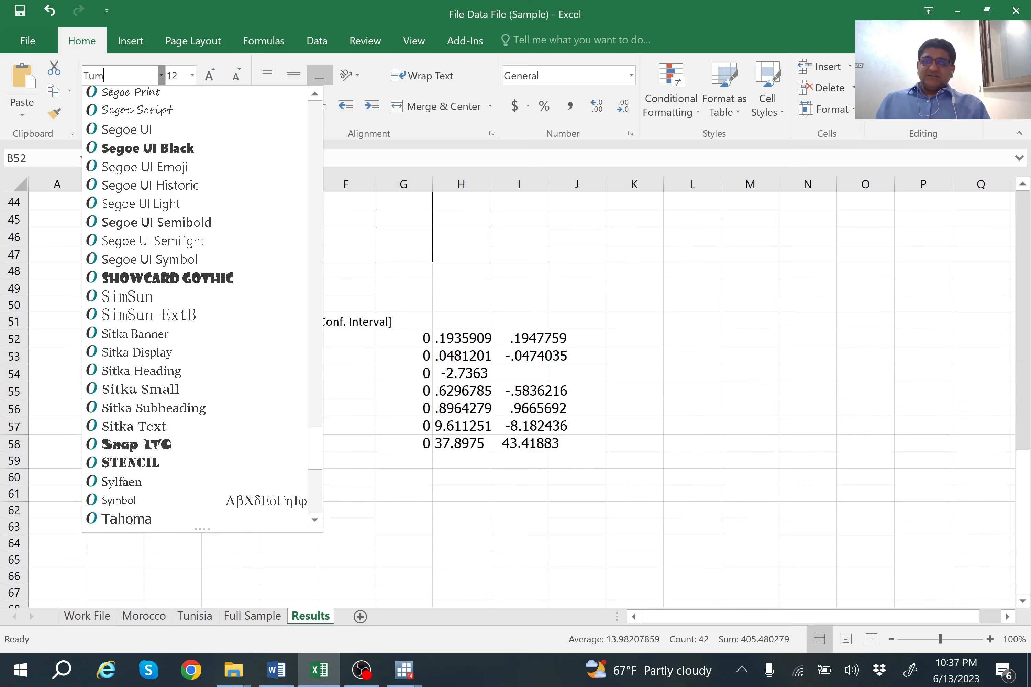
key("BackSpace")
key("BackSpace")
type("imes New Rom")
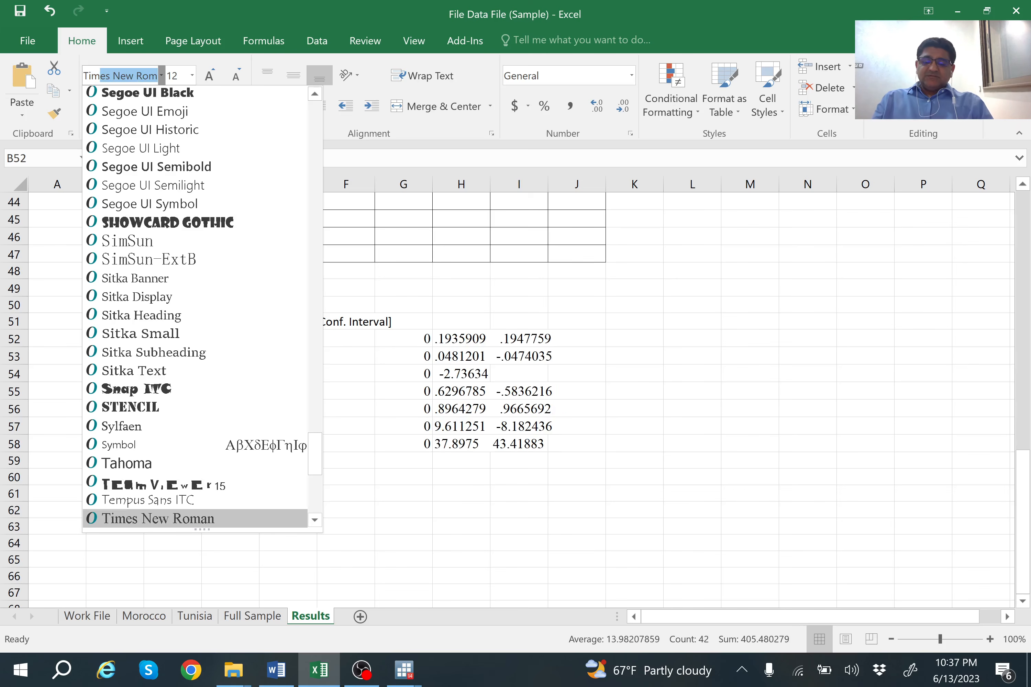
key("Return")
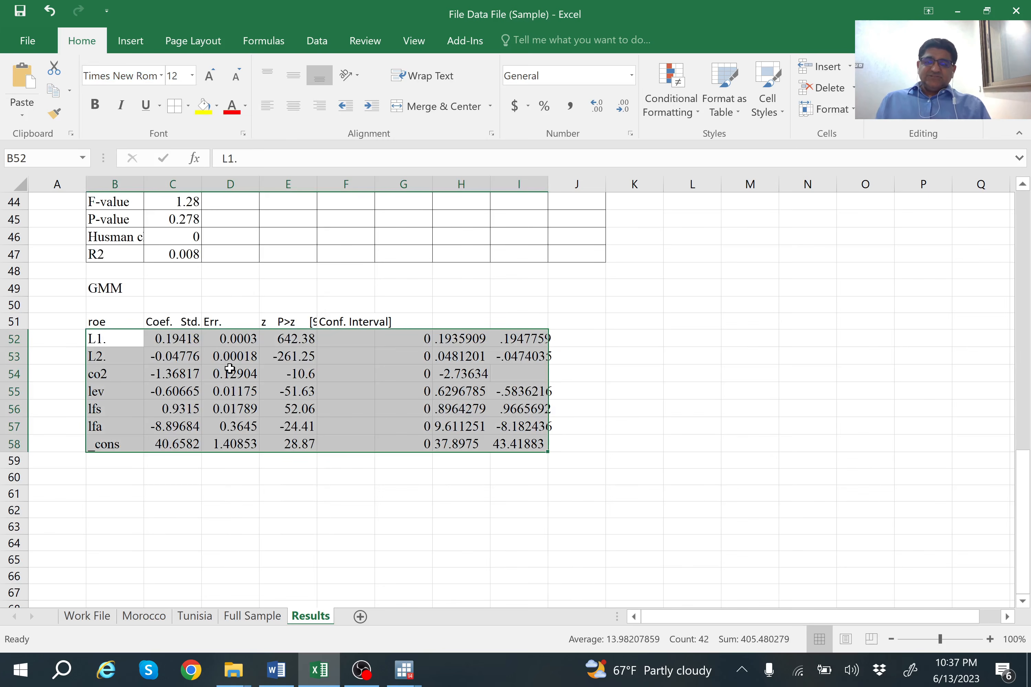
left_click(174, 111)
left_click(399, 544)
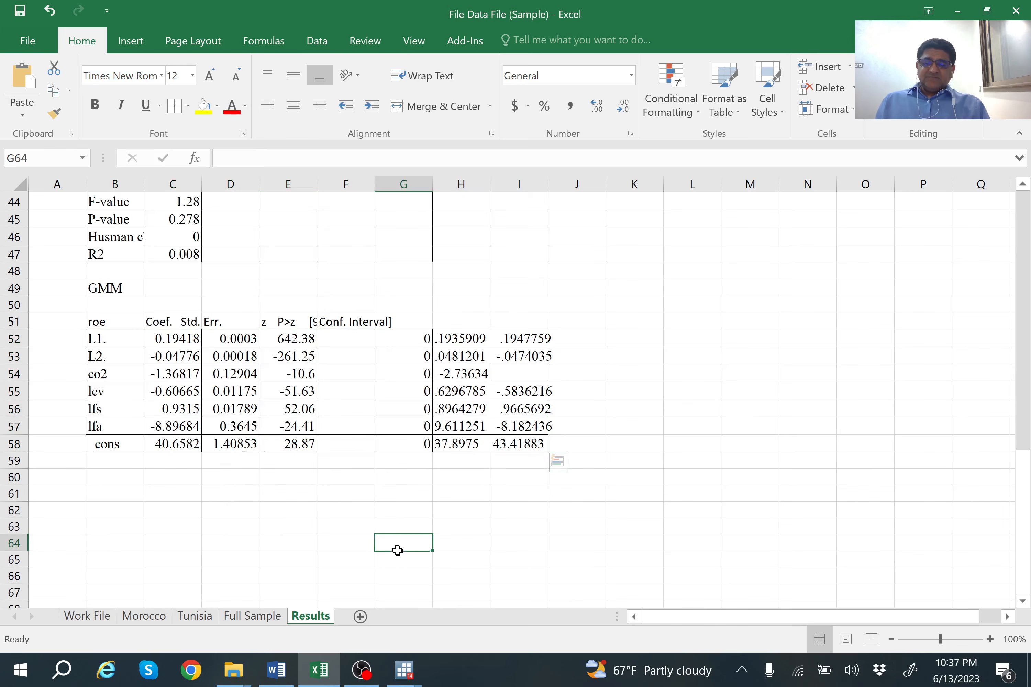
Switch to the Commands document in Word and copy the Sargan test command estat sargan
left_click(407, 674)
left_click(323, 585)
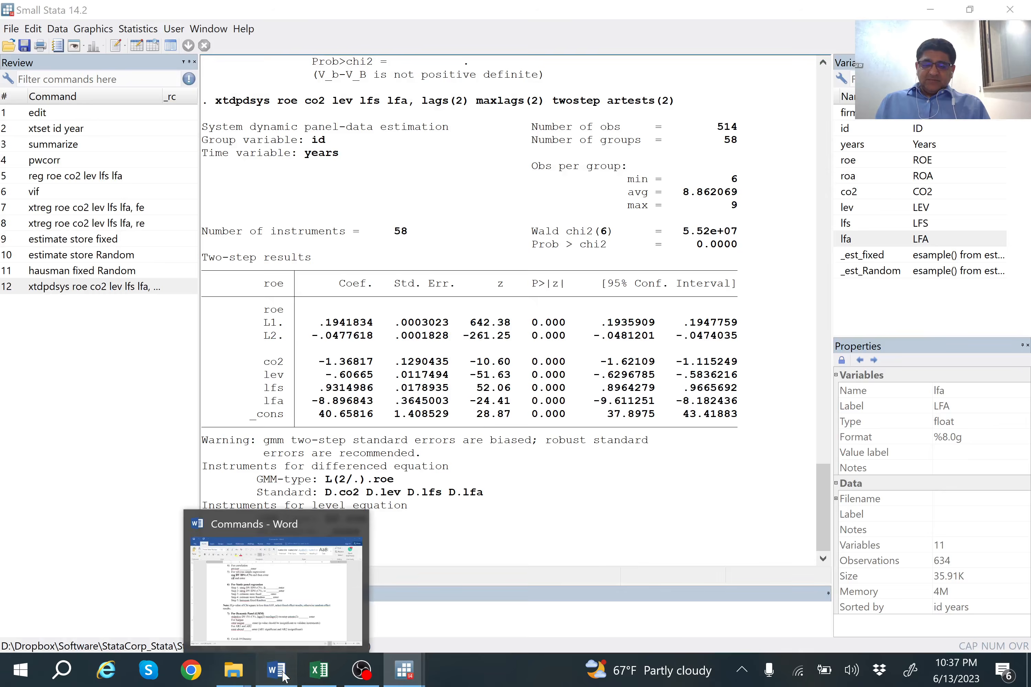
left_click(302, 629)
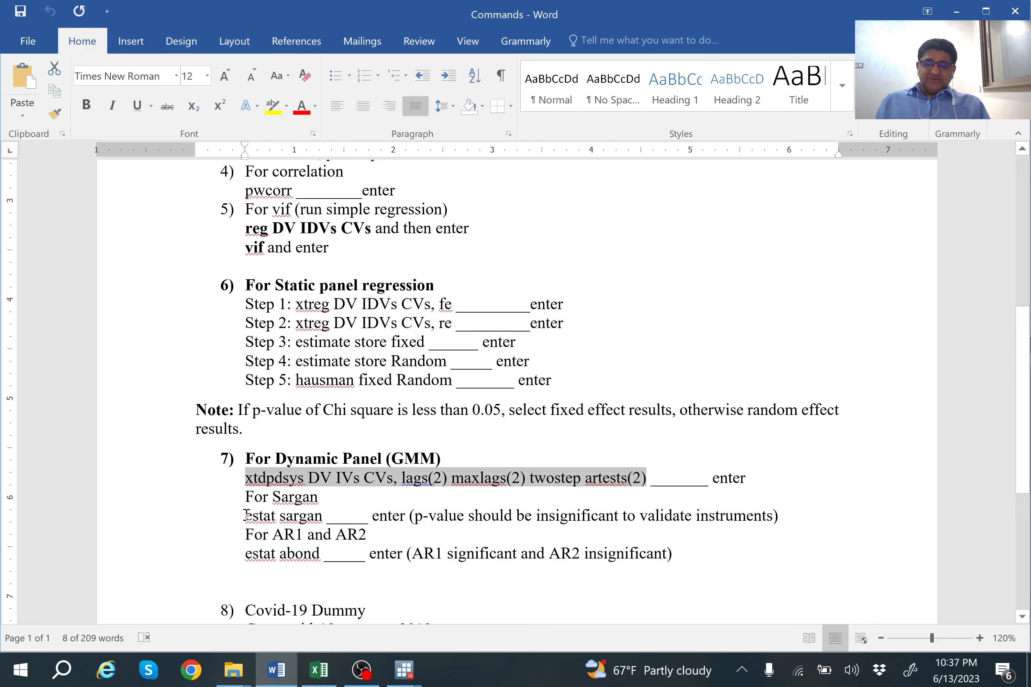
left_click_drag(267, 519, 325, 517)
key("ctrl+c")
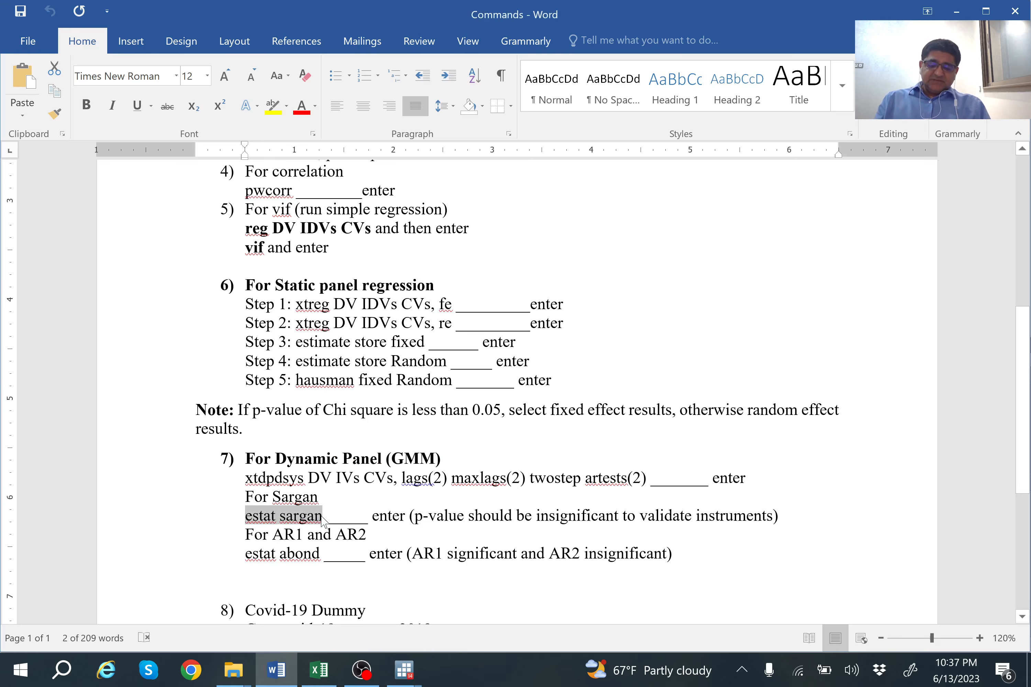
Switch to Stata and run estat sargan on the GMM estimation
mouse_move(405, 670)
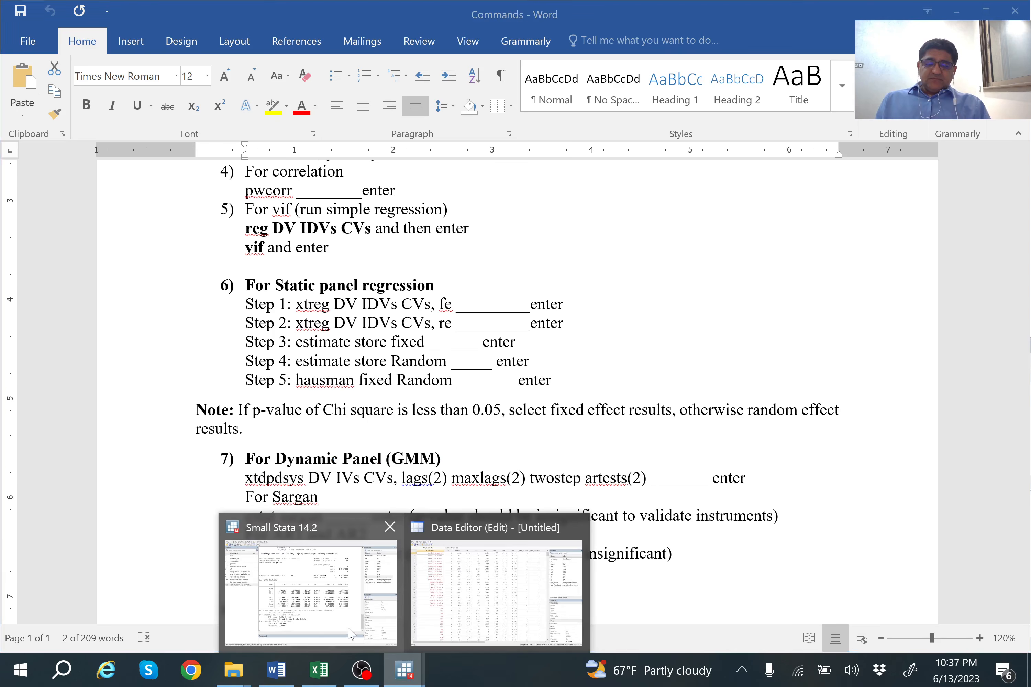
left_click(319, 595)
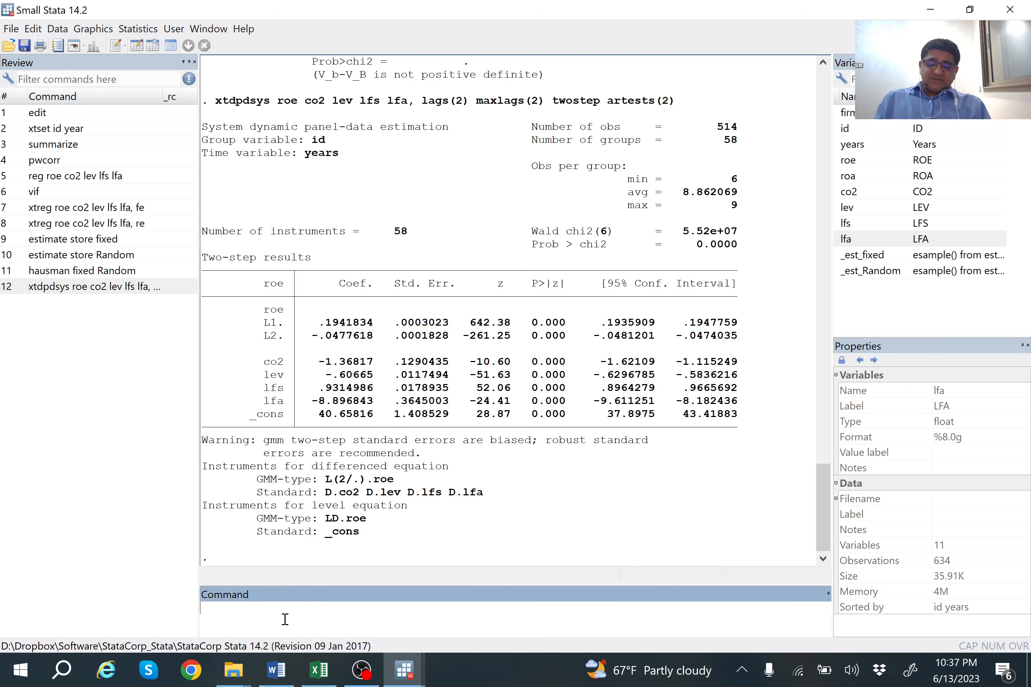
key("ctrl+v")
key("Return")
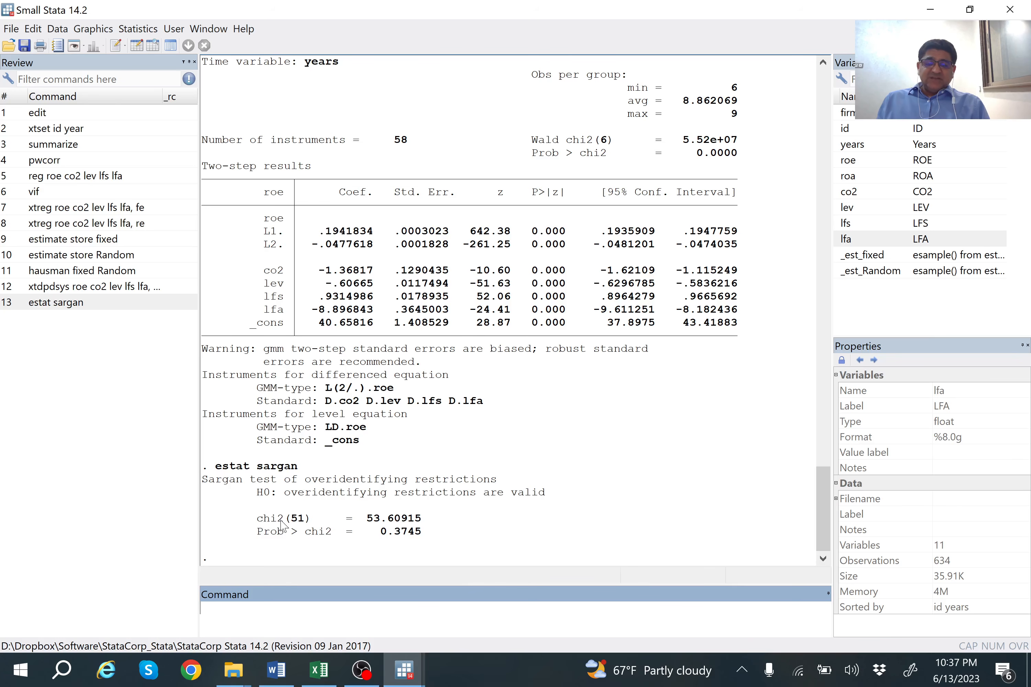
Switch to Excel, label cell B59 "Sargan value" and widen column B to fit the labels
left_click(319, 671)
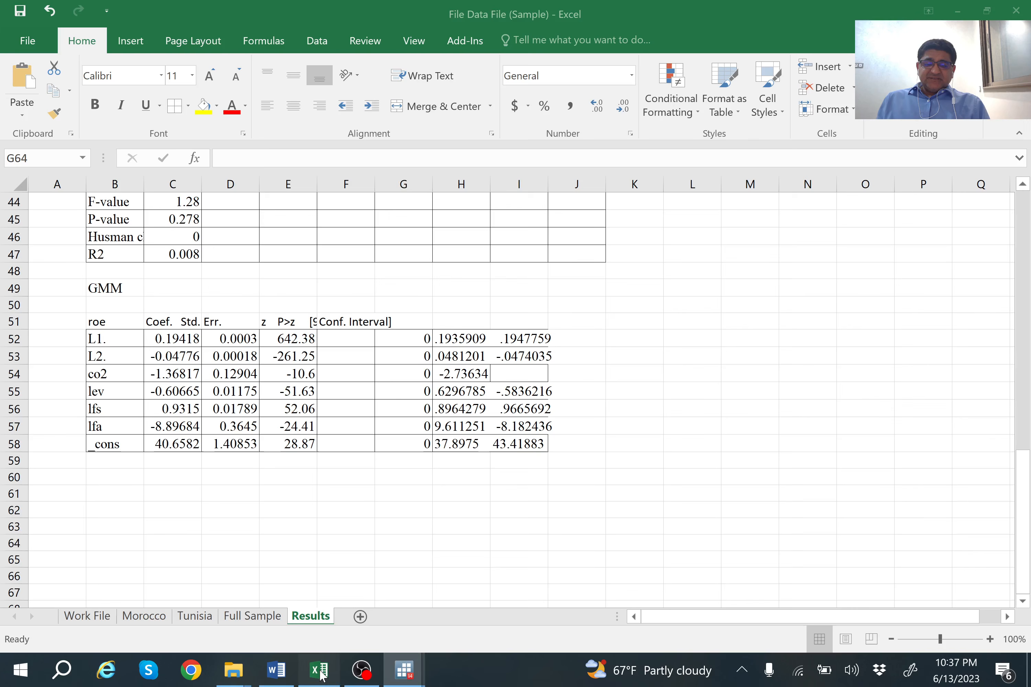
left_click(121, 463)
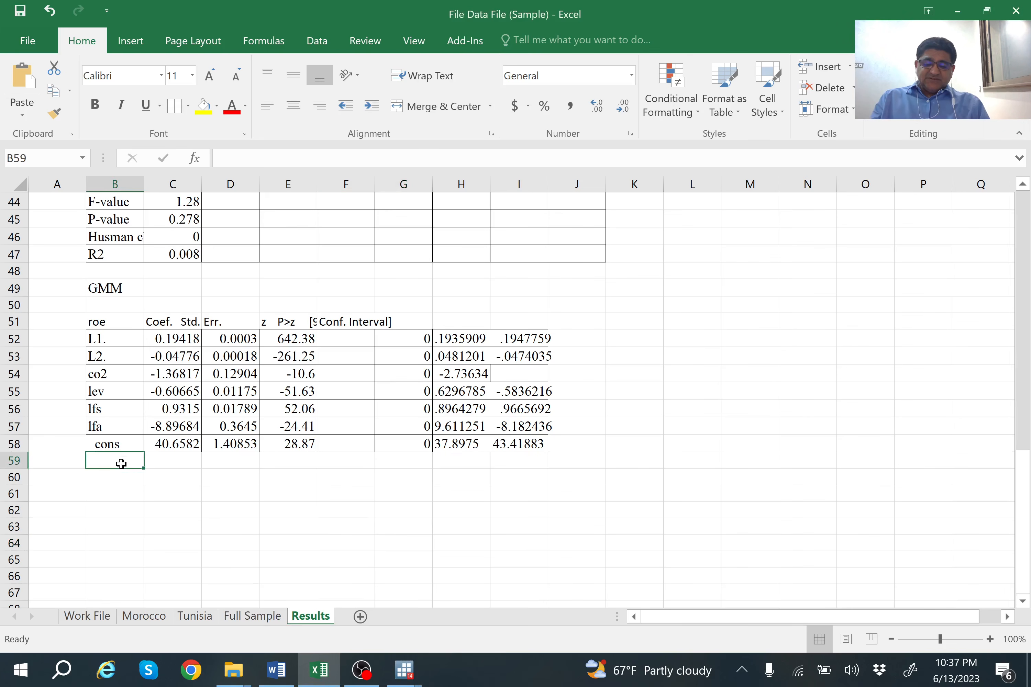
type("Sa")
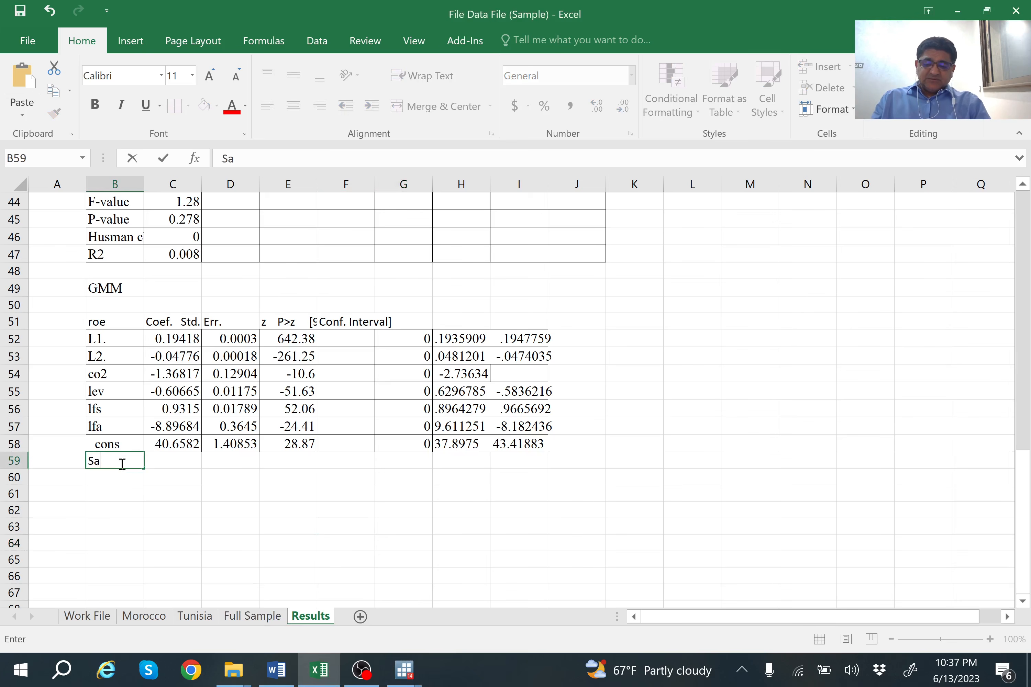
type("rgan")
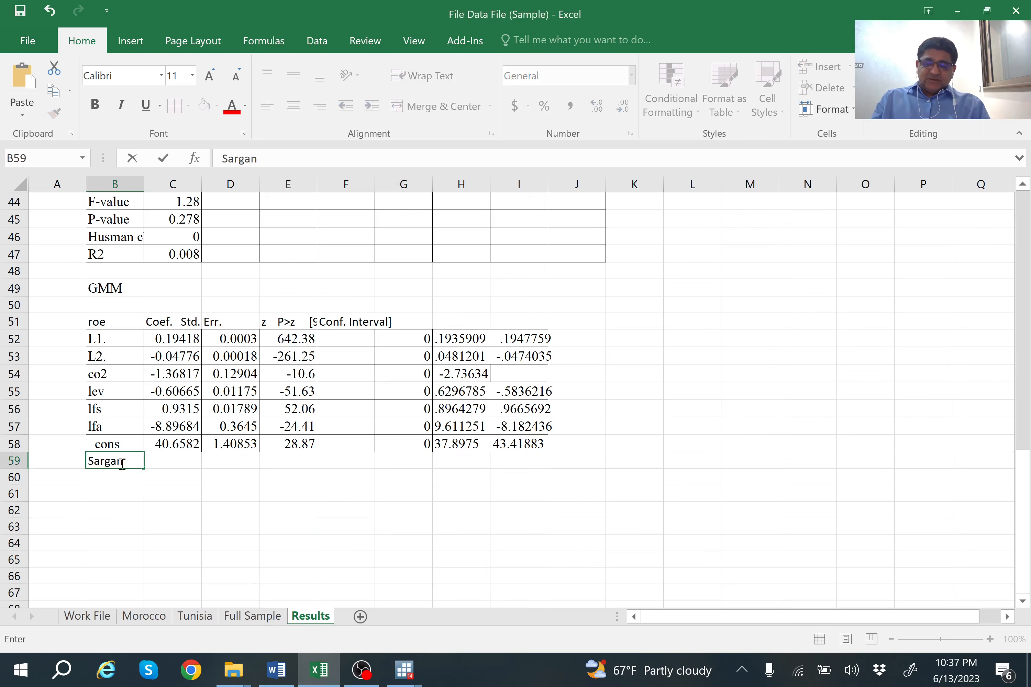
type(" value")
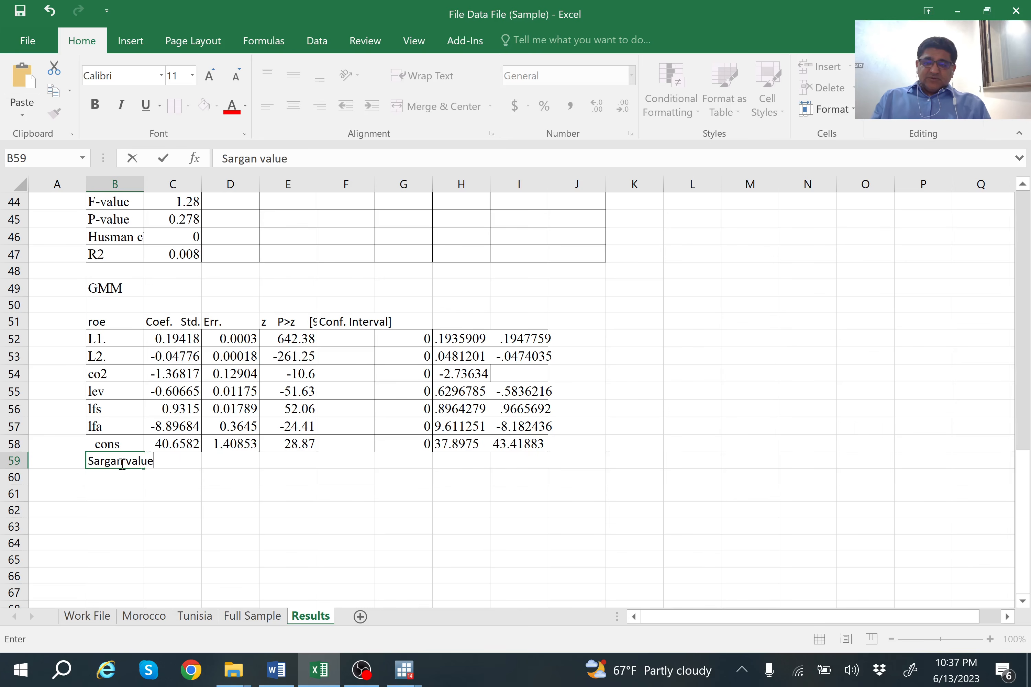
left_click(179, 474)
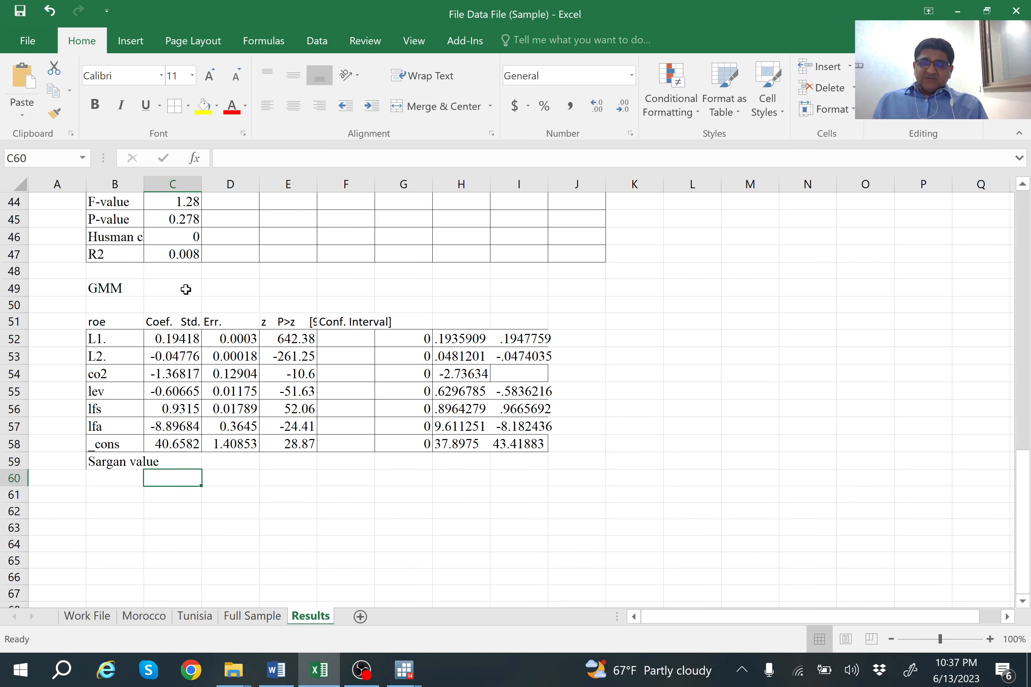
left_click_drag(146, 179, 190, 179)
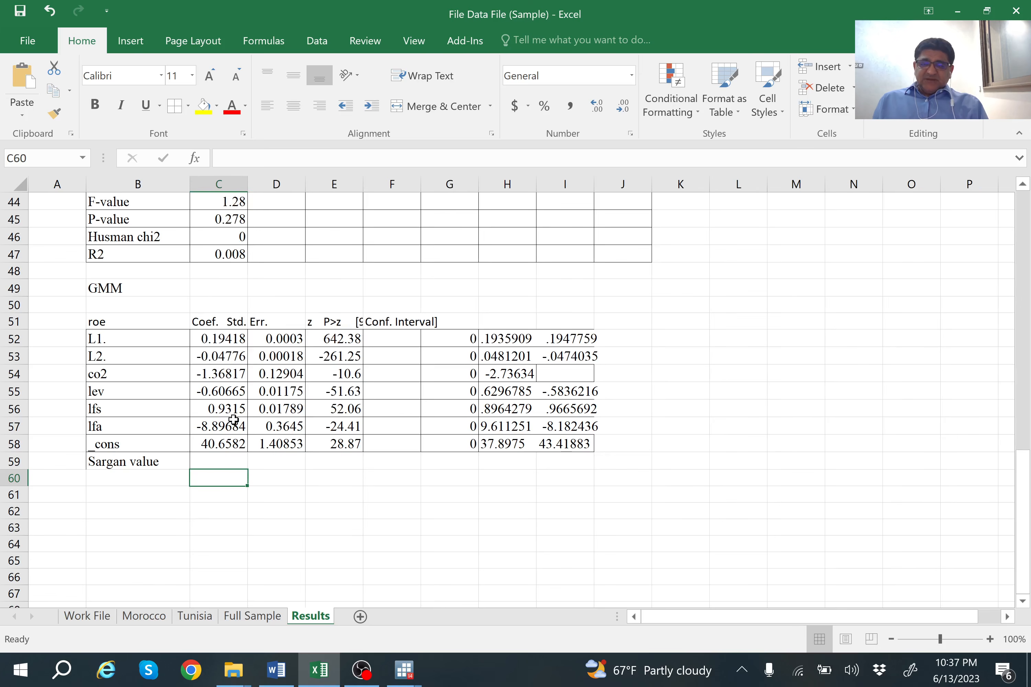
Look up the Sargan chi2 statistic in Stata and enter 53.609 in cell C59 in Excel
left_click(229, 460)
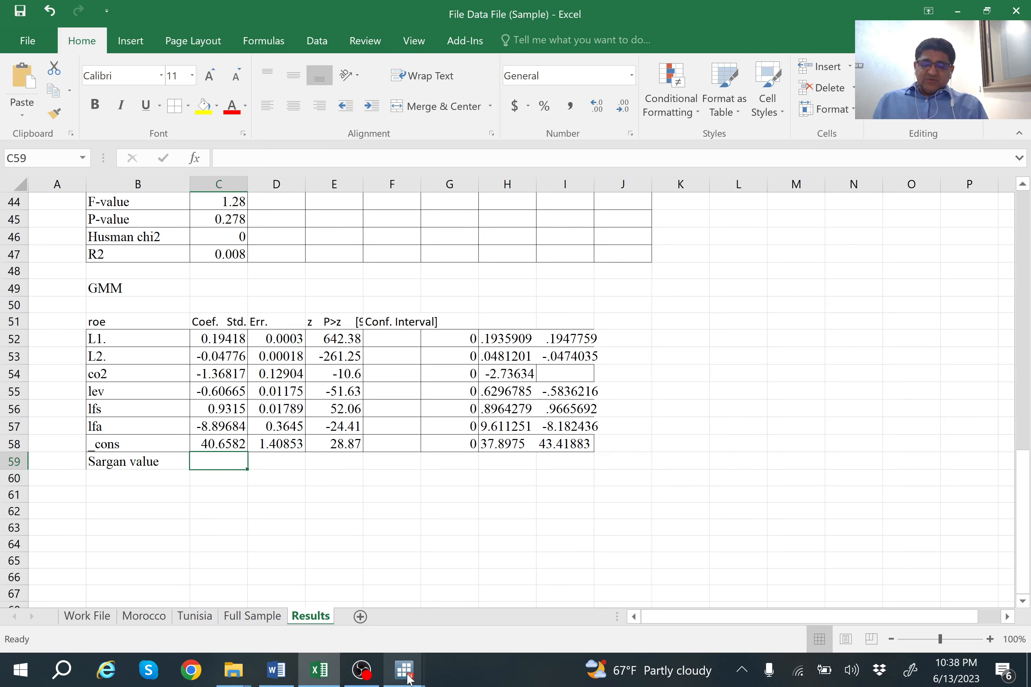
mouse_move(409, 676)
left_click(351, 600)
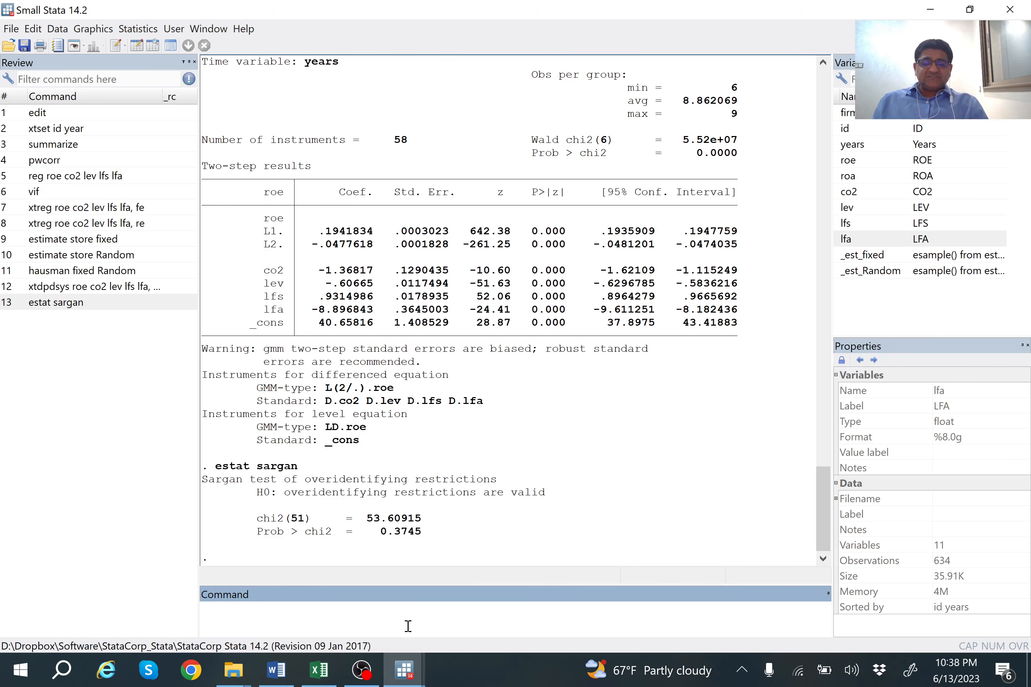
left_click(319, 670)
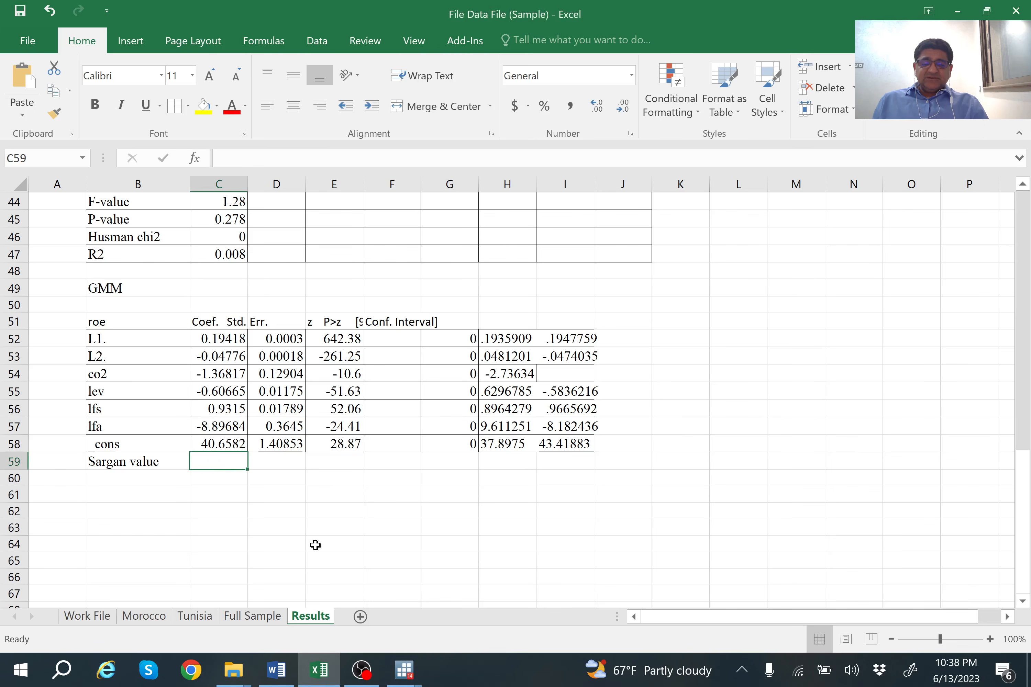
type("5")
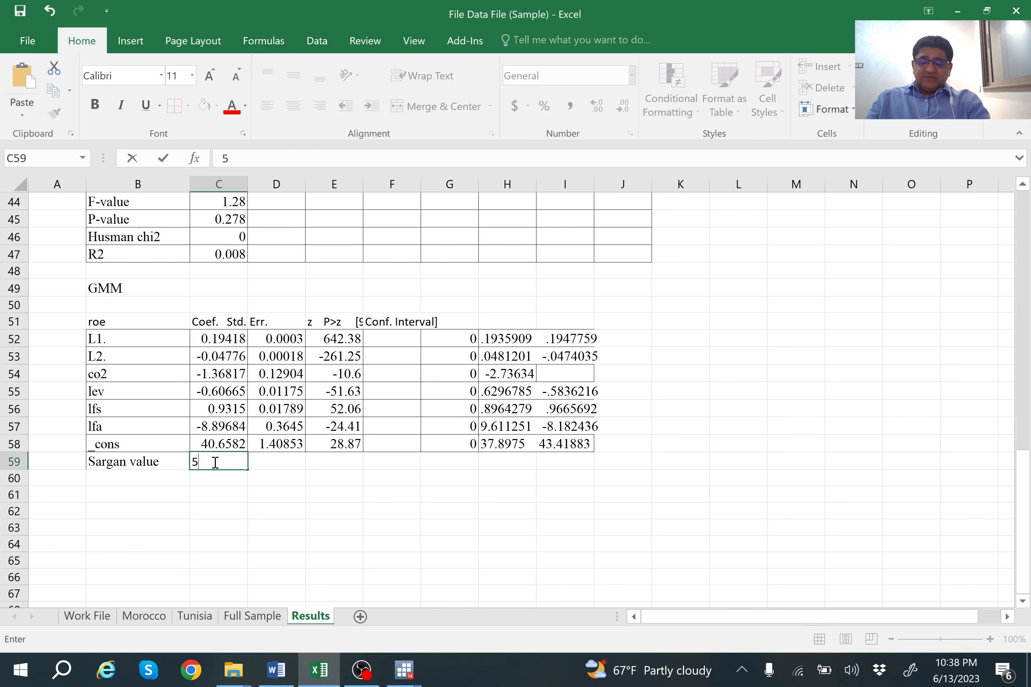
type("3.6")
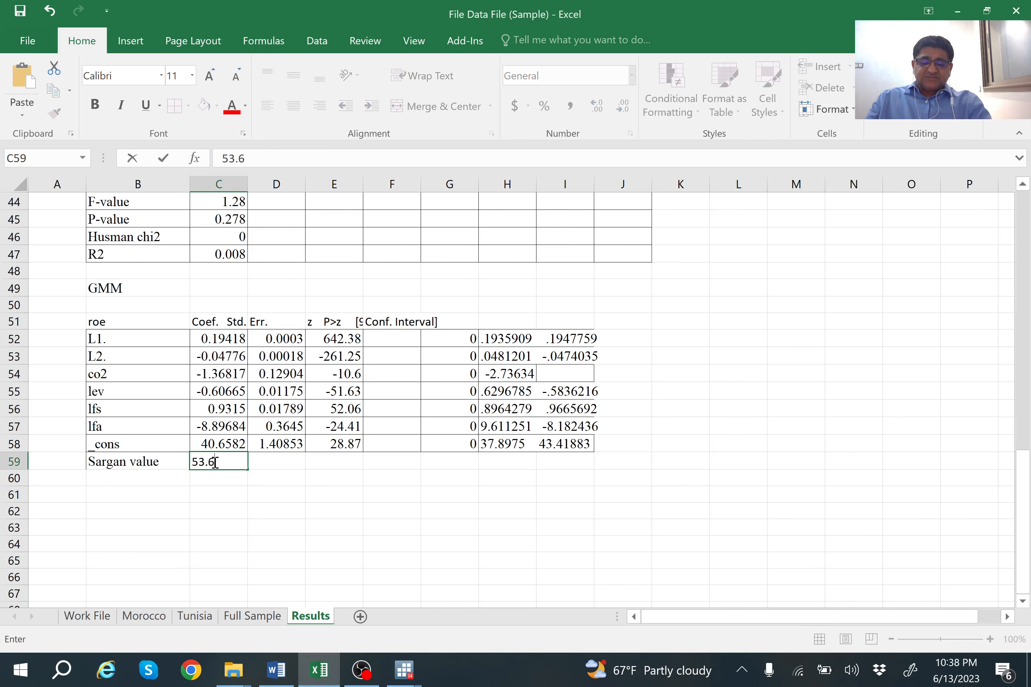
type("09")
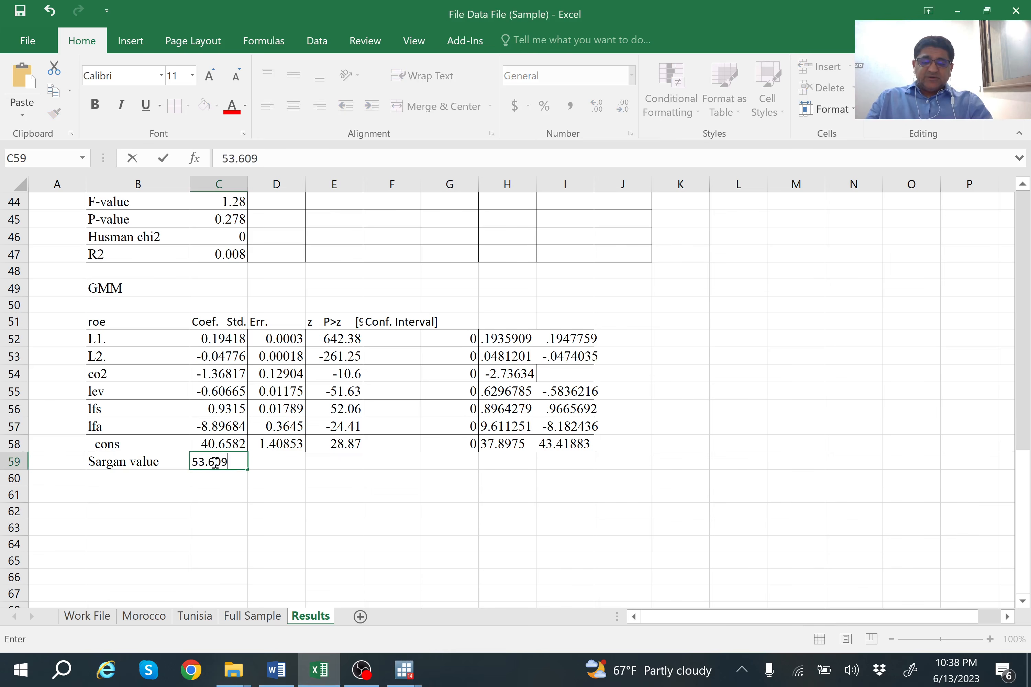
left_click(137, 482)
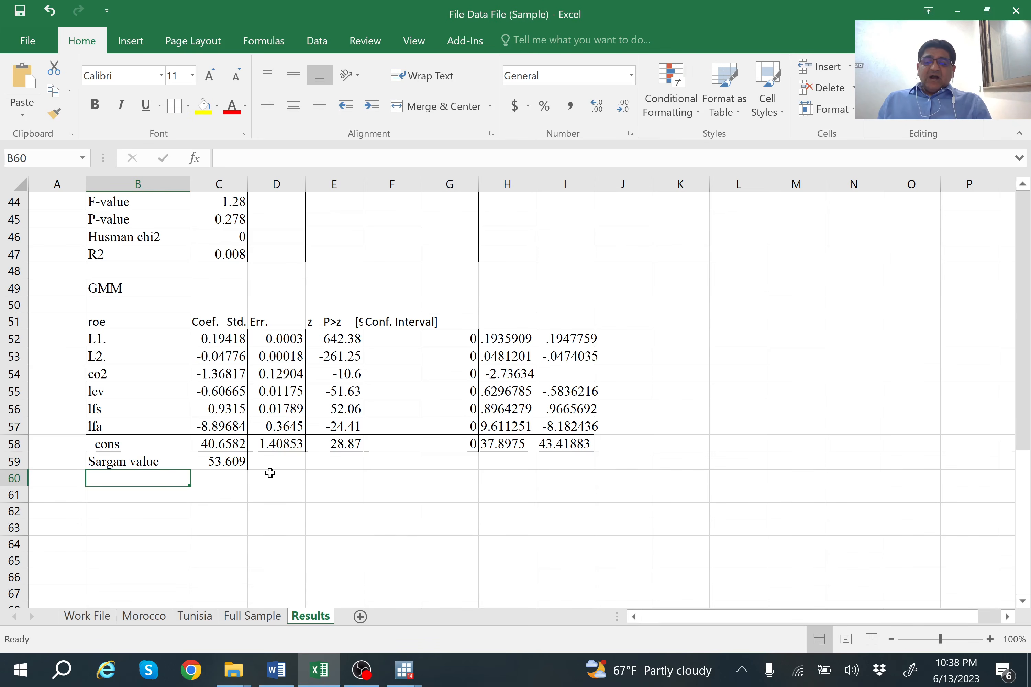
Switch to the Commands document in Word and copy the AR1 and AR2 test command estat abond
left_click(277, 672)
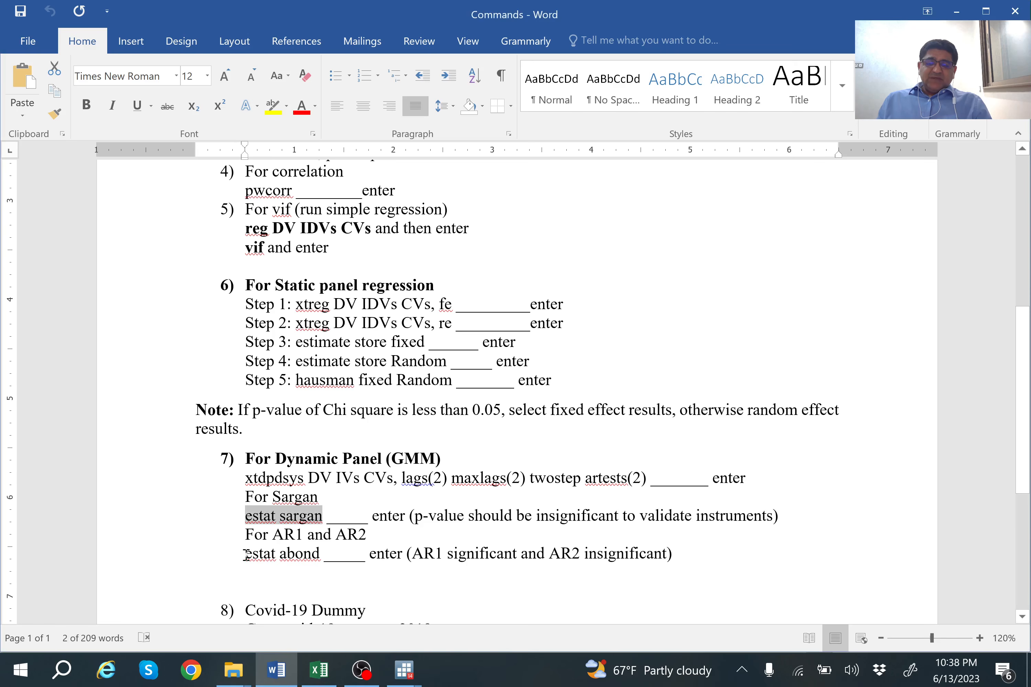
left_click_drag(247, 554, 327, 553)
key("ctrl+c")
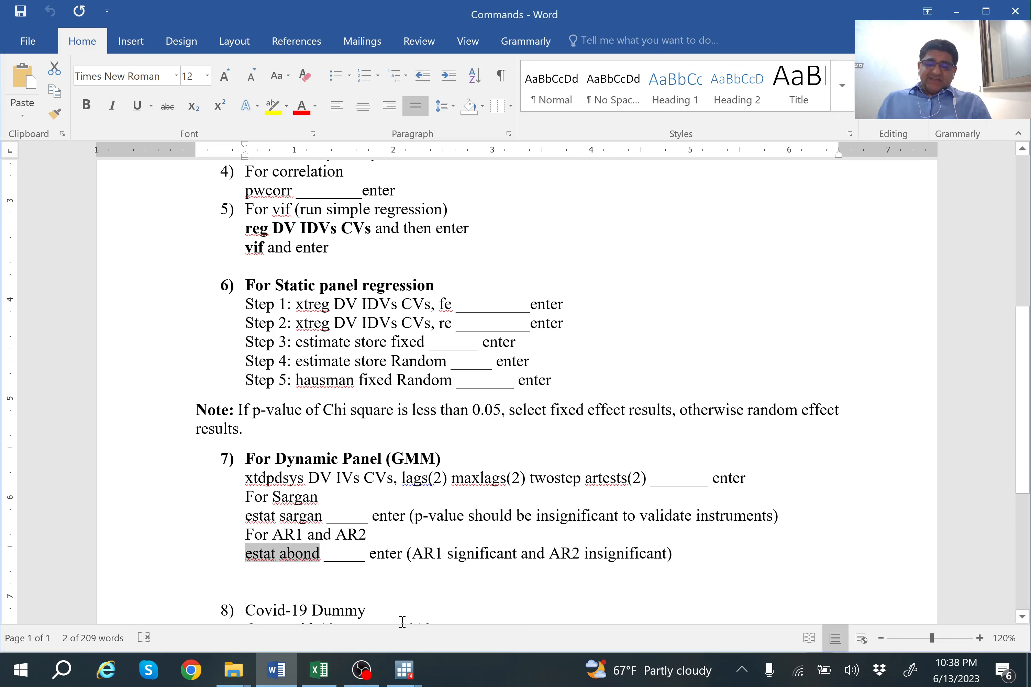
Switch to Stata and run estat abond on the GMM estimation
left_click(404, 664)
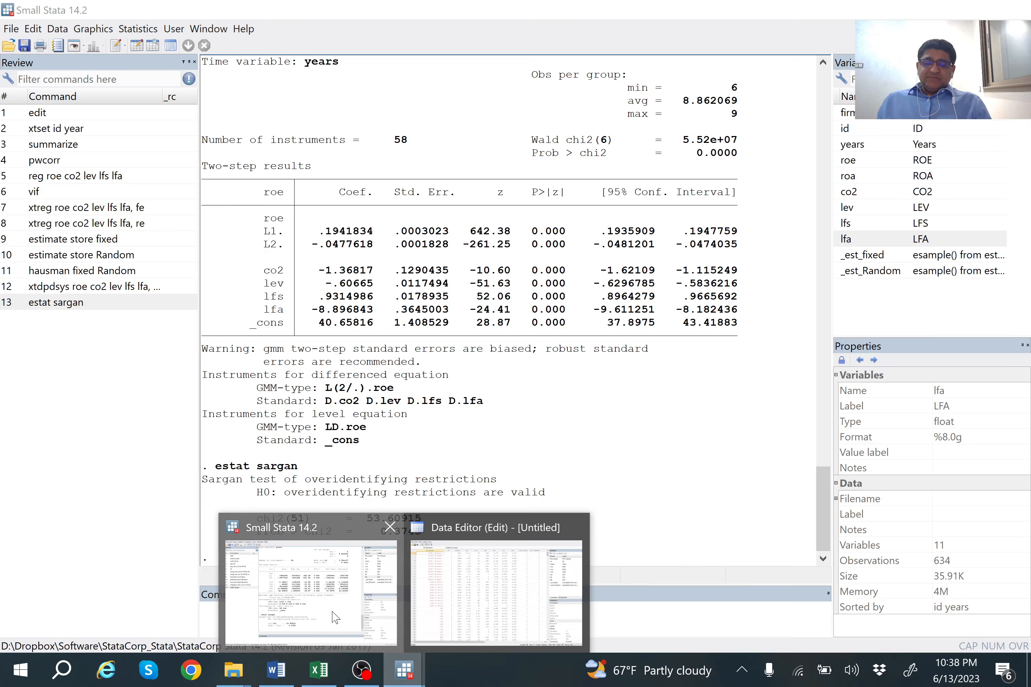
left_click(336, 617)
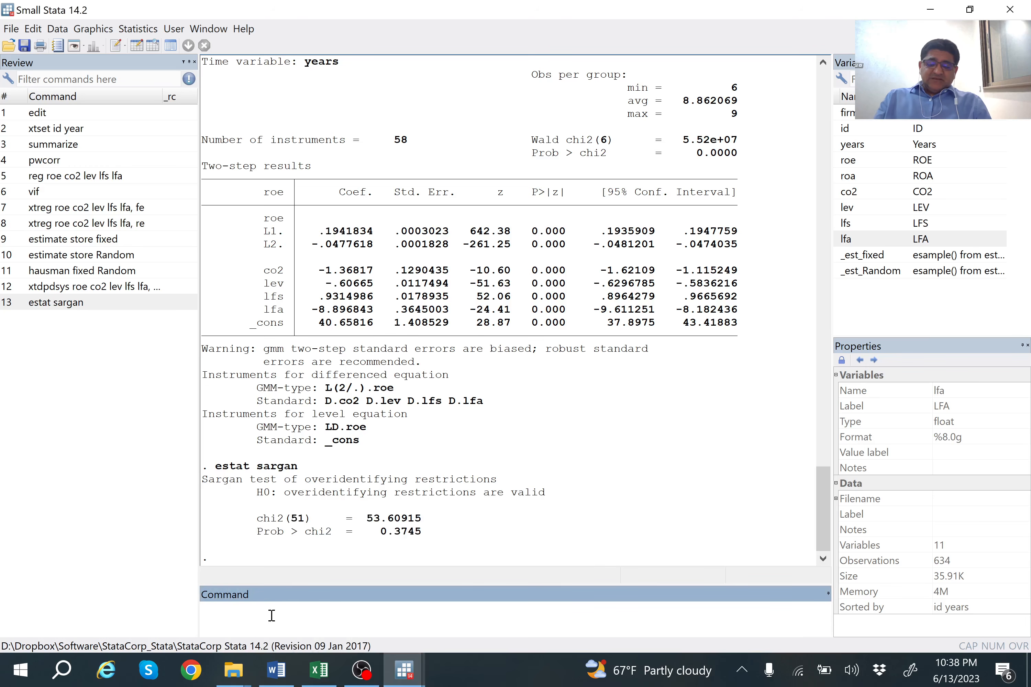
key("ctrl+v")
key("Return")
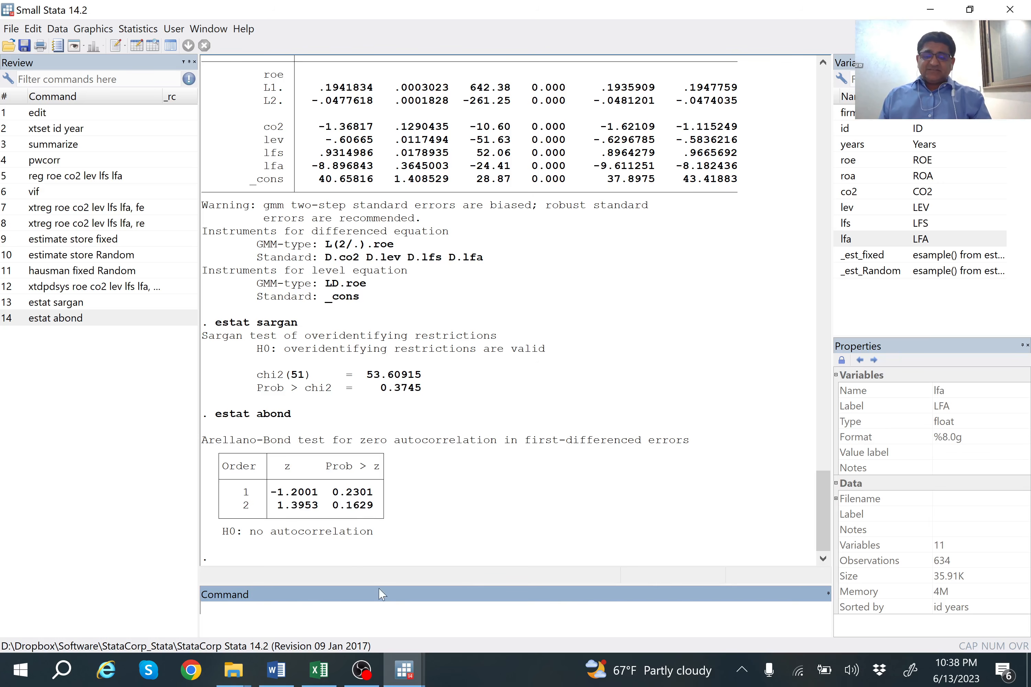
Switch to Excel and label cell B60 "AR1" and cell B61 "AR2" below the Sargan value
left_click(402, 672)
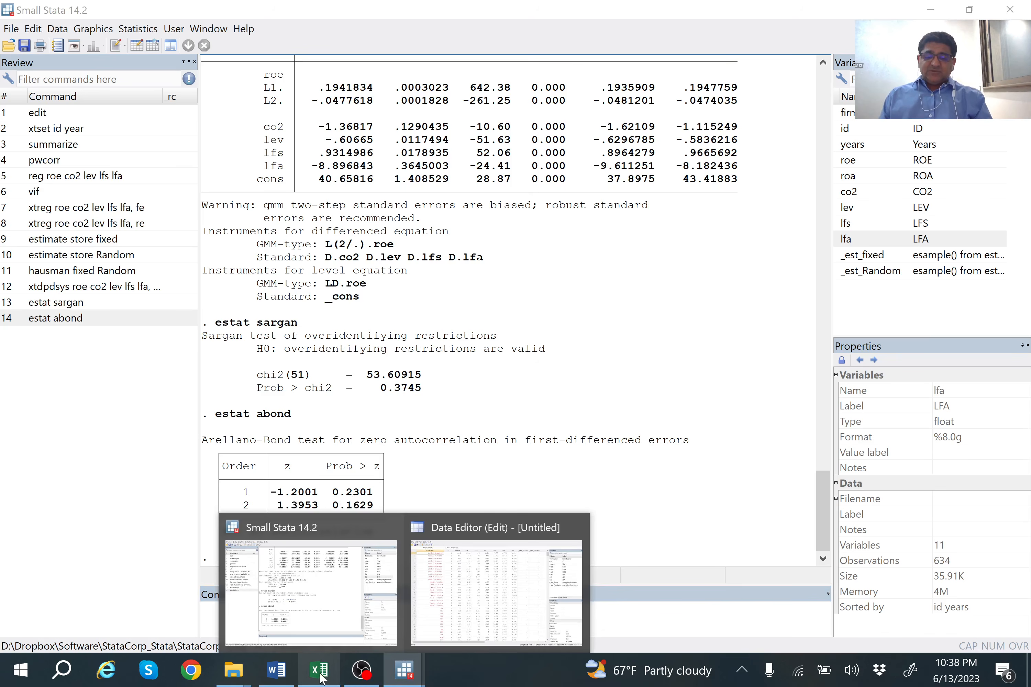
left_click(319, 671)
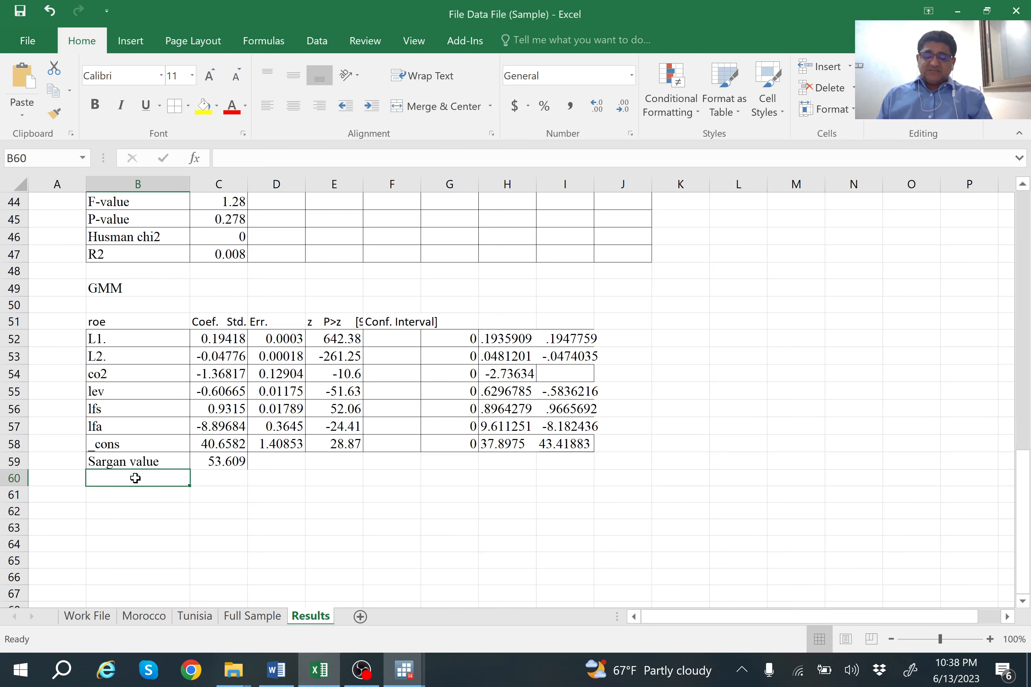
type("AR1")
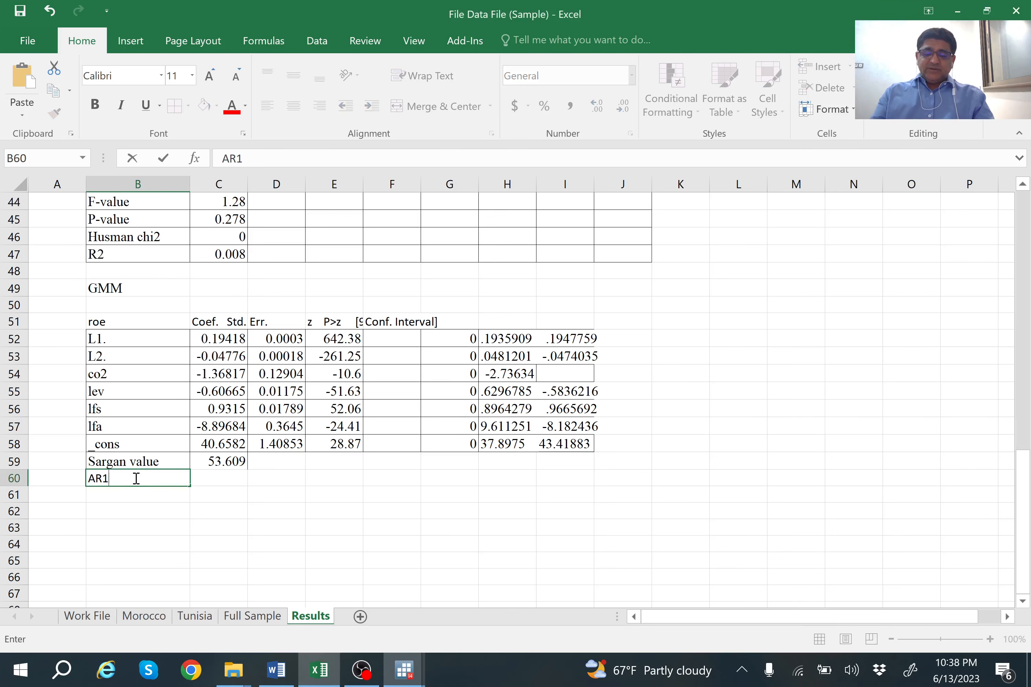
key("Return")
type("A")
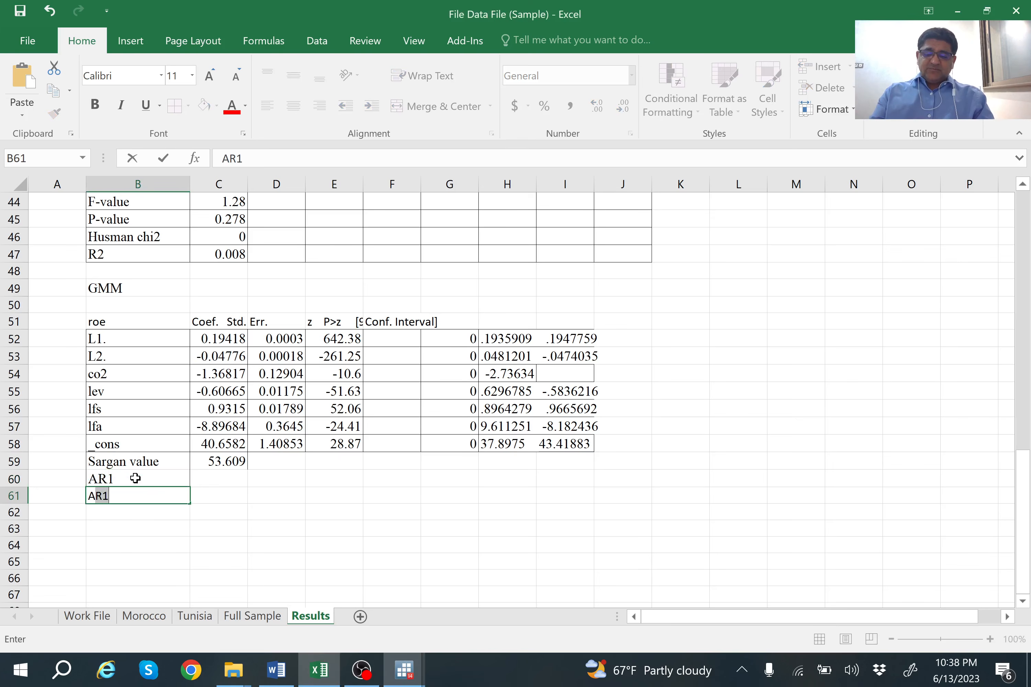
type("R2")
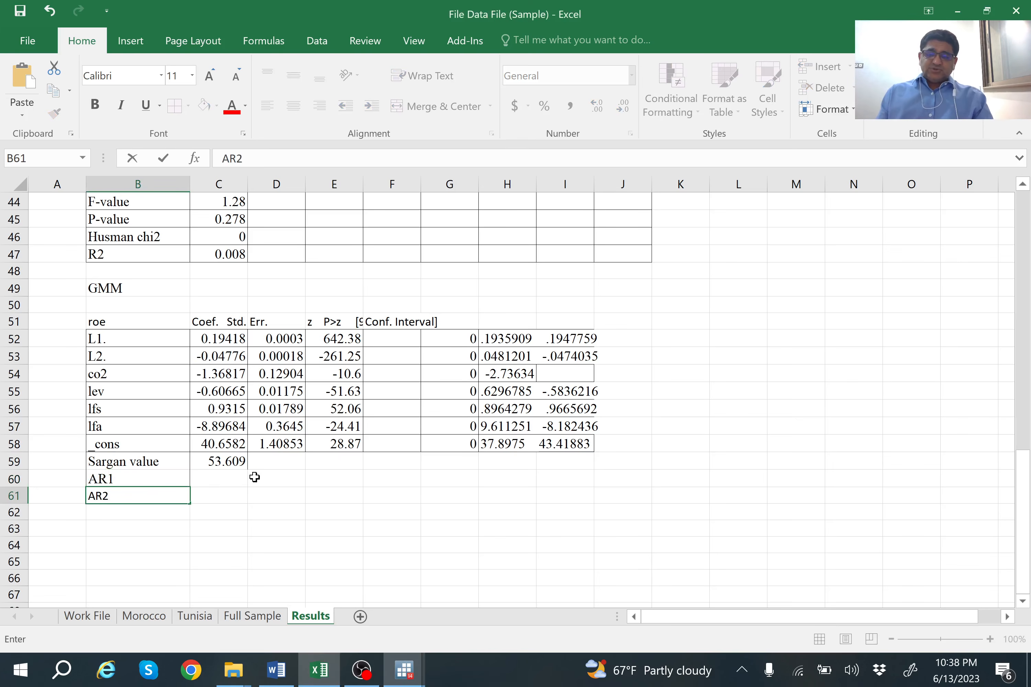
Look up the order 1 Arellano-Bond p-value in Stata and enter 0.230 in cell C60 in Excel
left_click(226, 477)
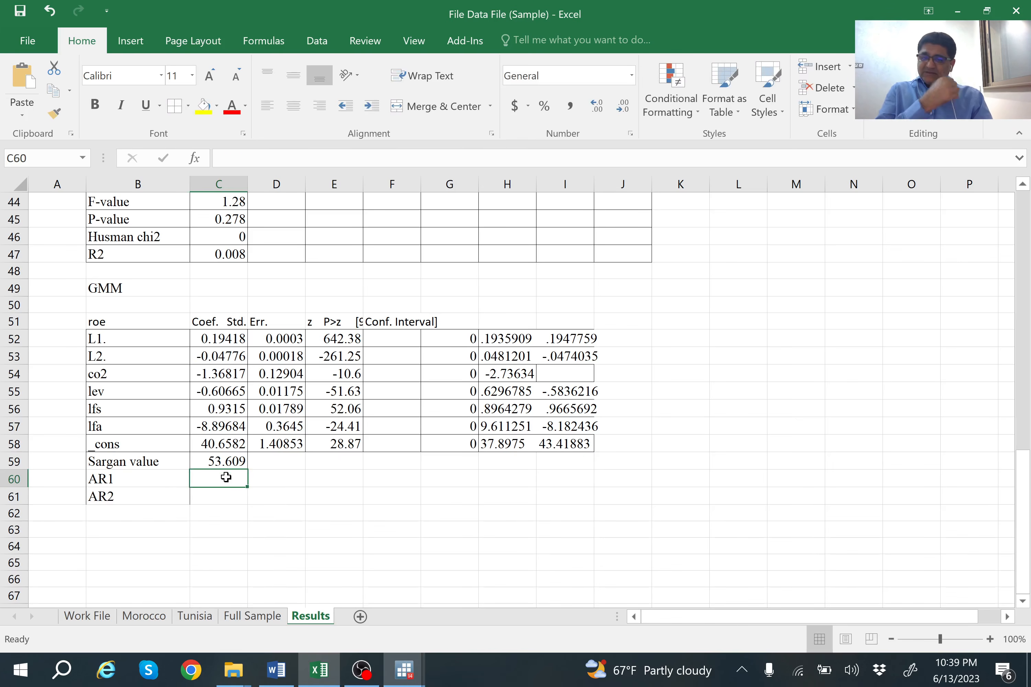
left_click(404, 670)
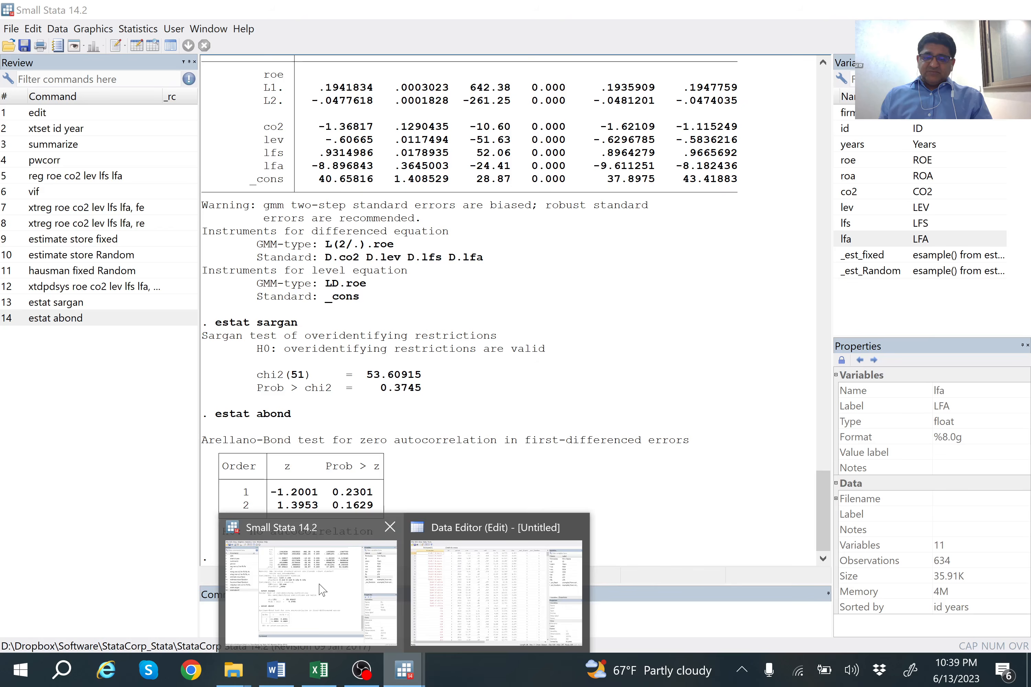
left_click(322, 590)
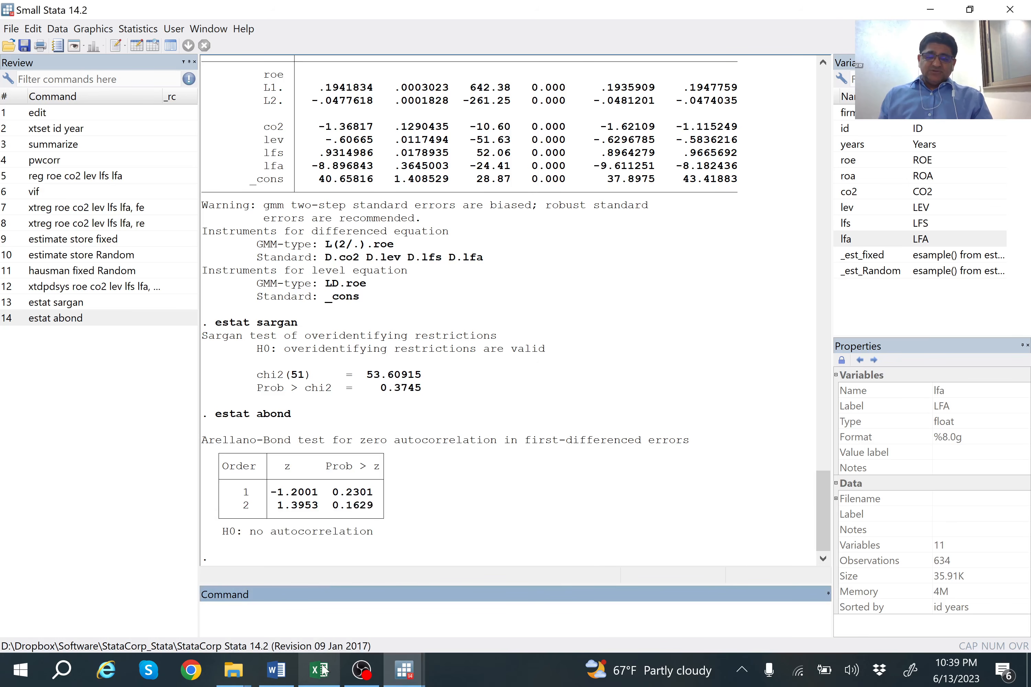
left_click(318, 669)
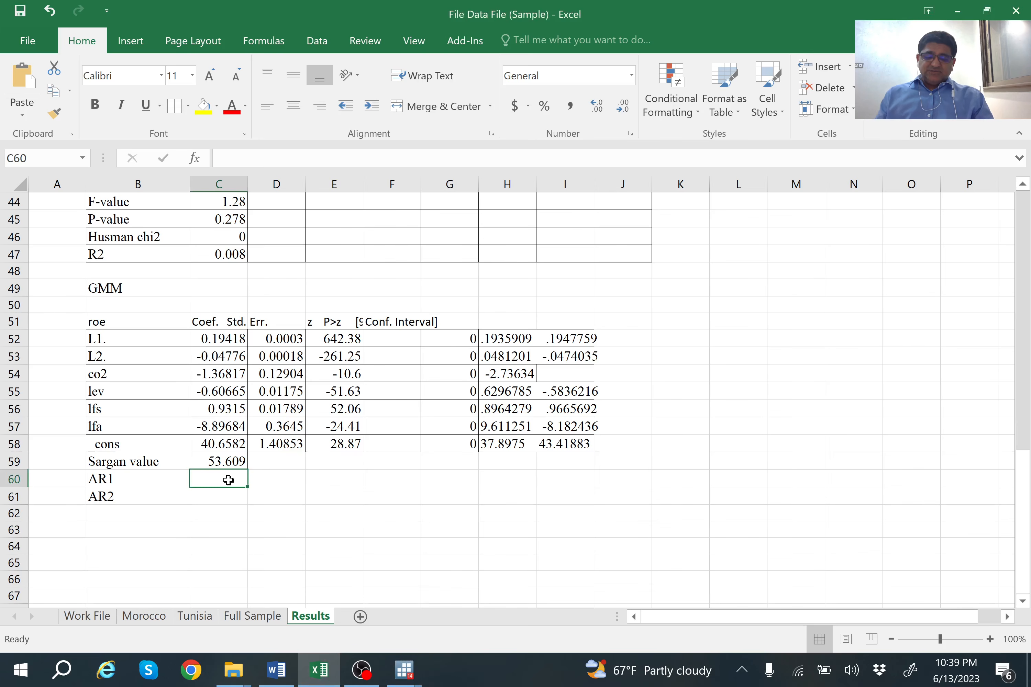
type("0.23")
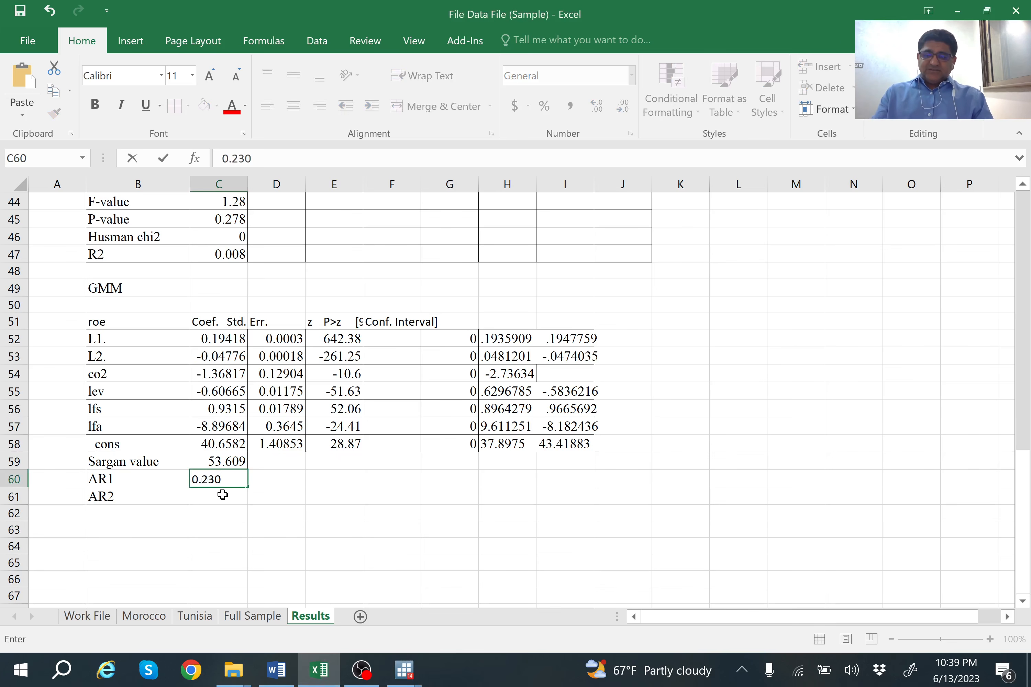
key("Return")
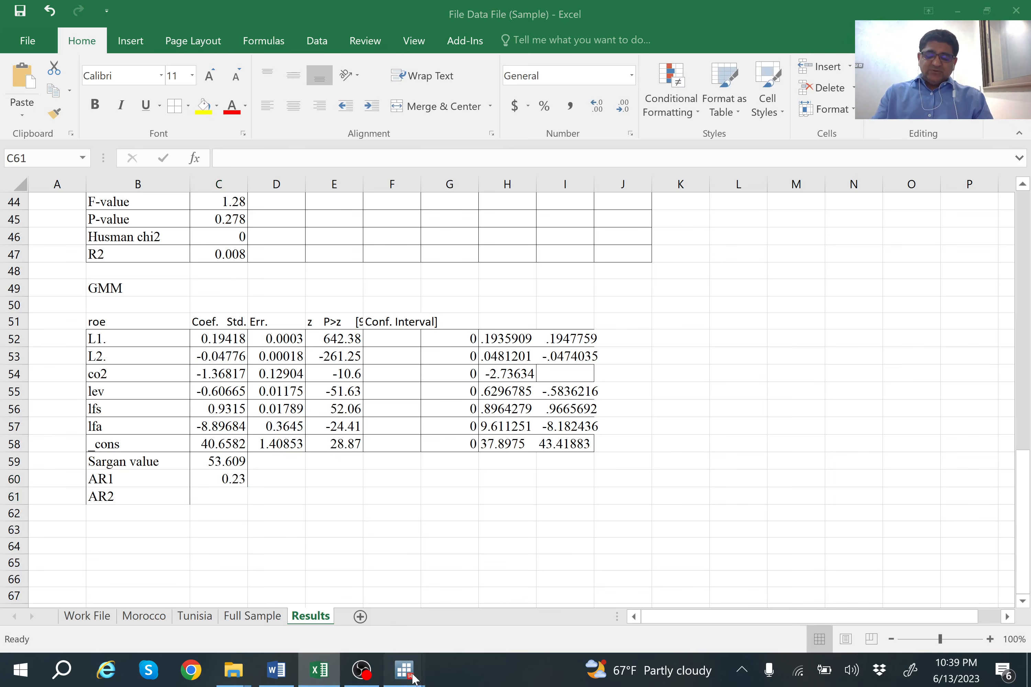
Look up the order 2 Arellano-Bond p-value in Stata and enter 0.163 in cell C61 in Excel
mouse_move(413, 679)
left_click(344, 603)
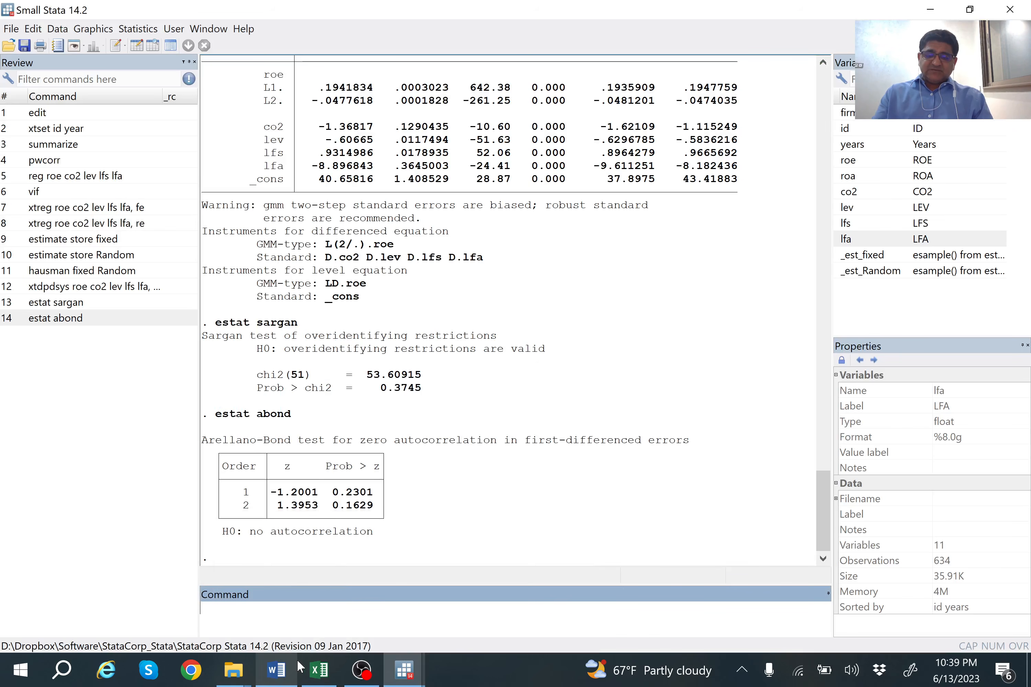
left_click(319, 670)
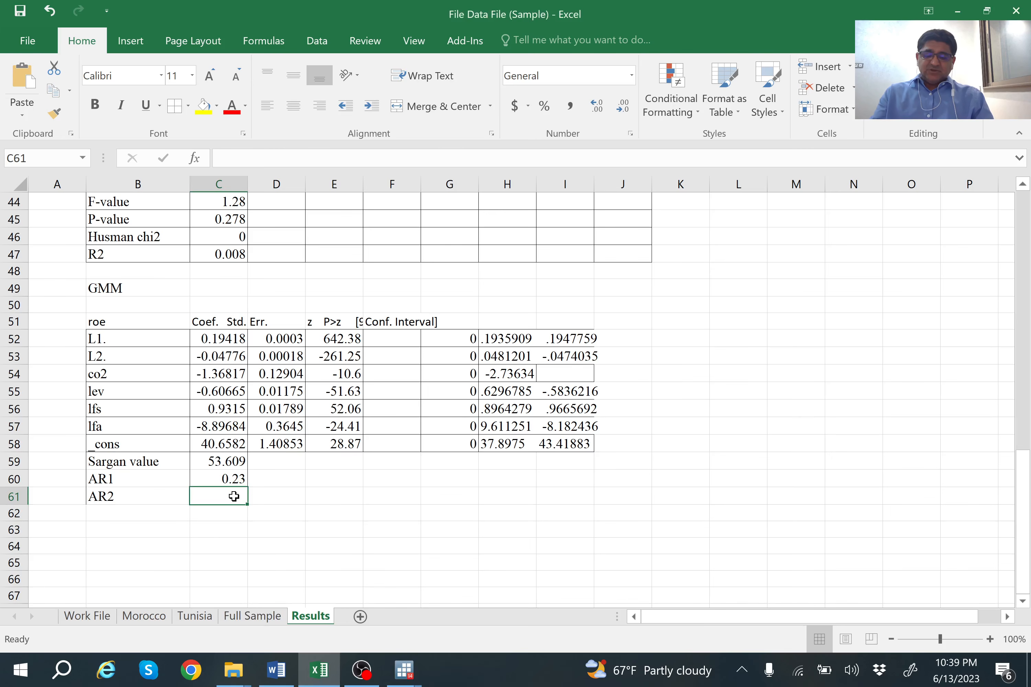
type("0.163")
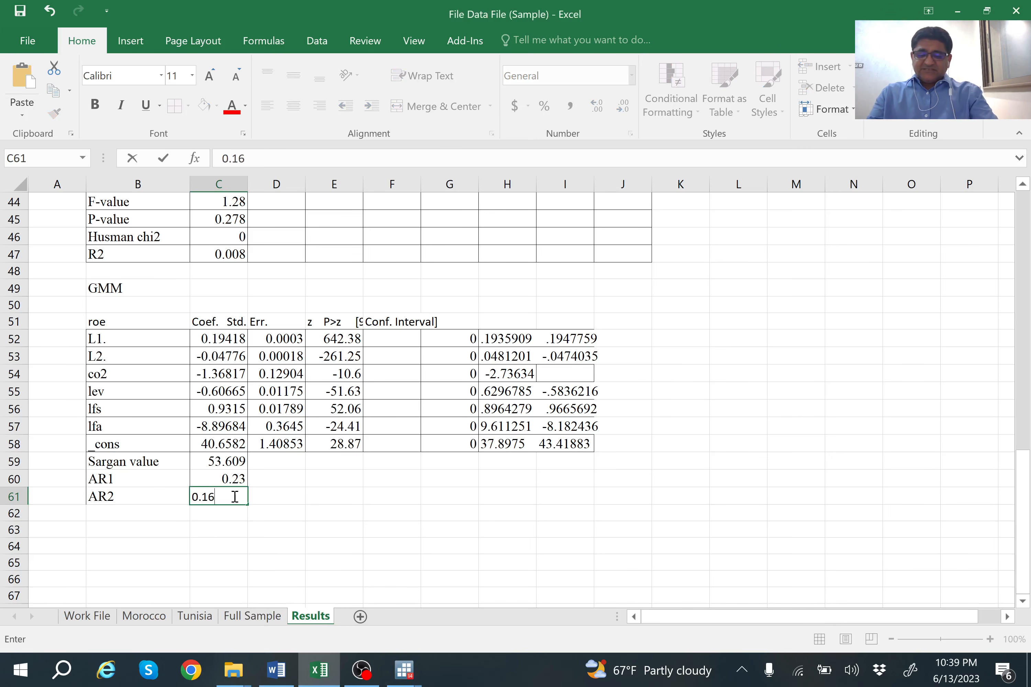
left_click(302, 500)
left_click(232, 479)
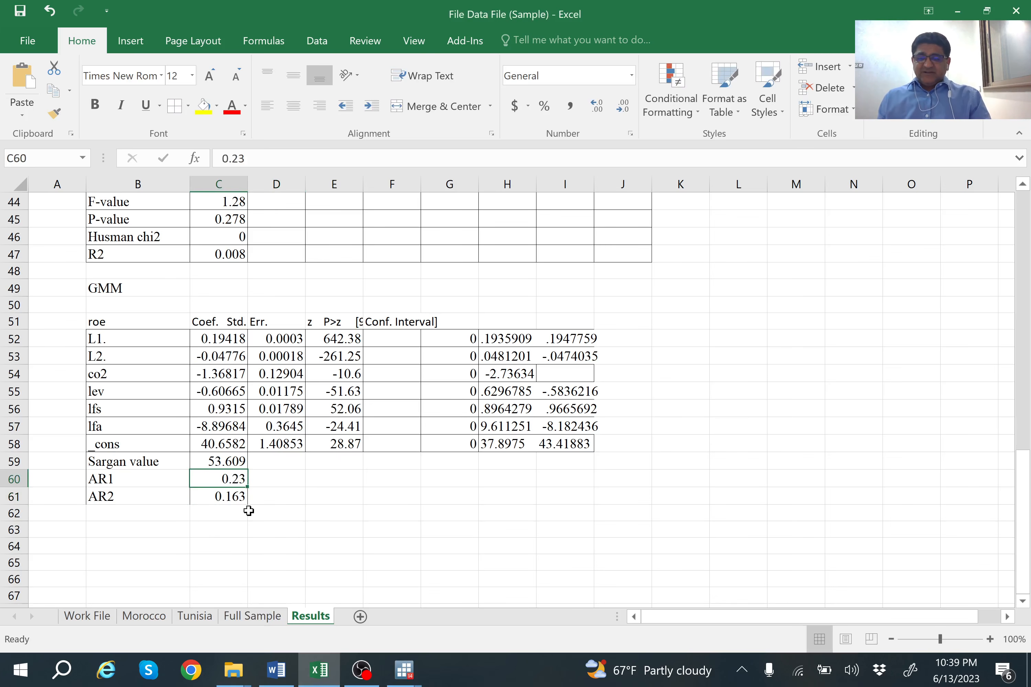
left_click(244, 510)
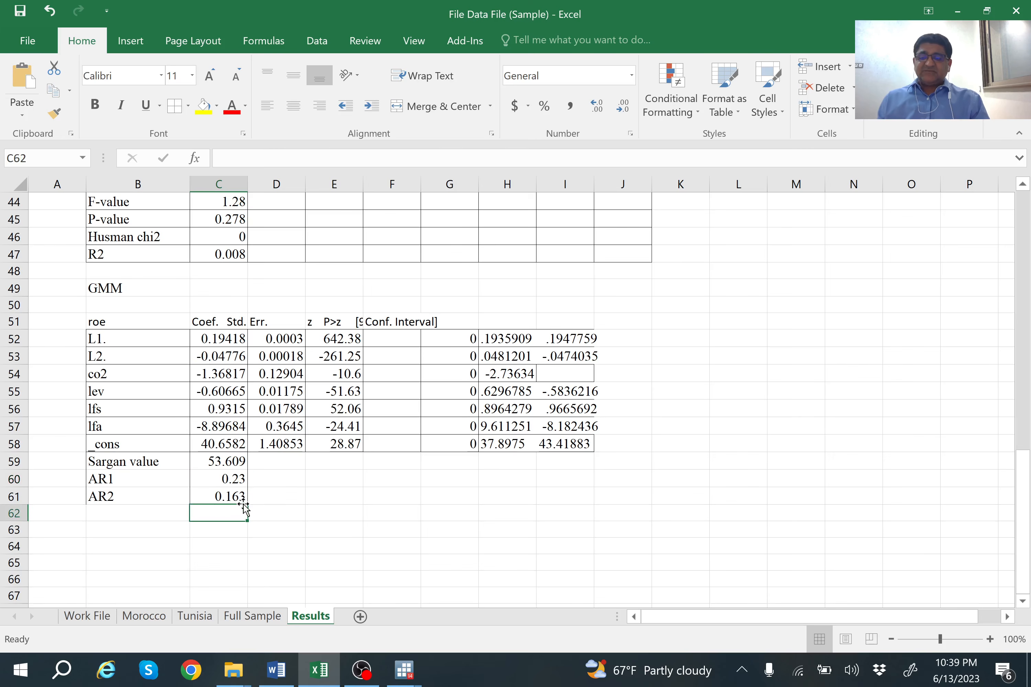
left_click(242, 484)
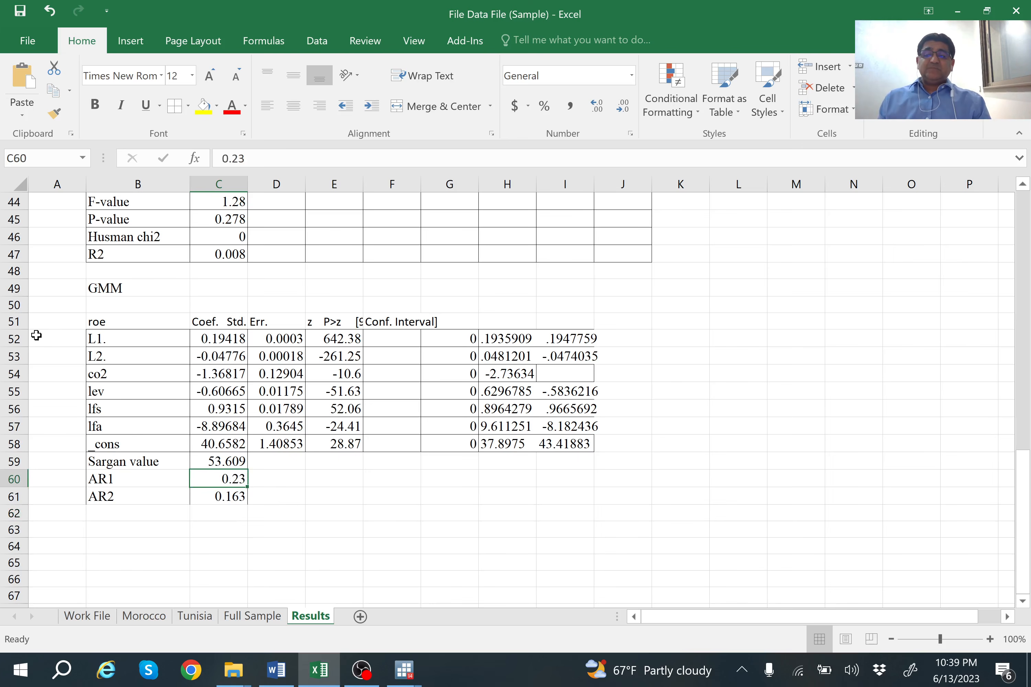
Apply cell borders to the GMM results range A52:I61 and save the workbook
left_click(62, 339)
left_click_drag(184, 357, 529, 497)
left_click(468, 492)
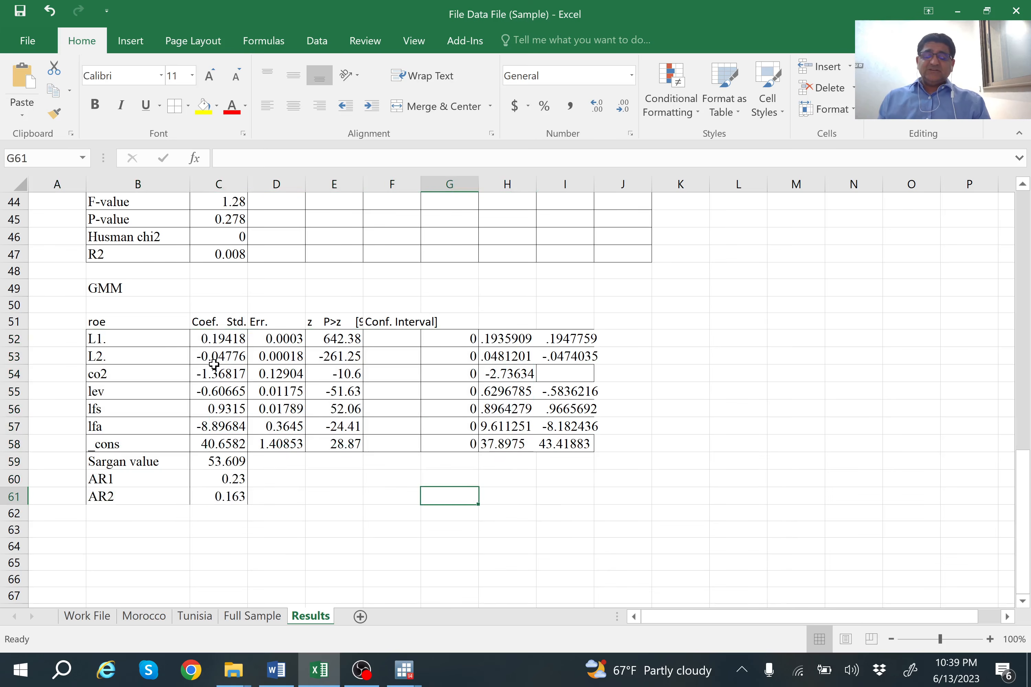
left_click(66, 339)
left_click_drag(65, 339, 587, 491)
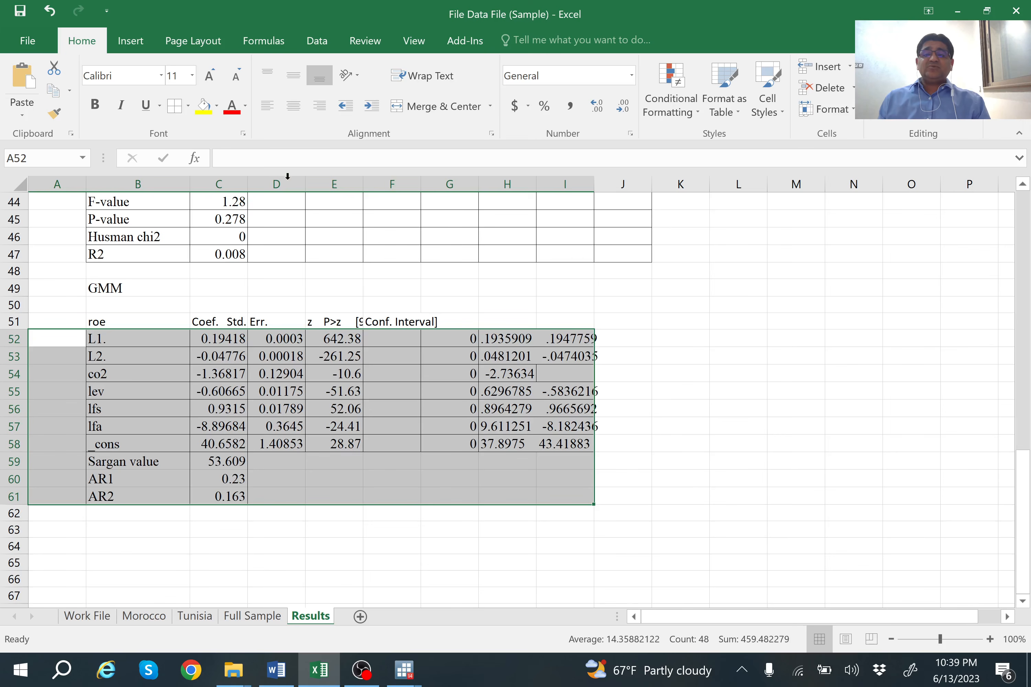
left_click(175, 111)
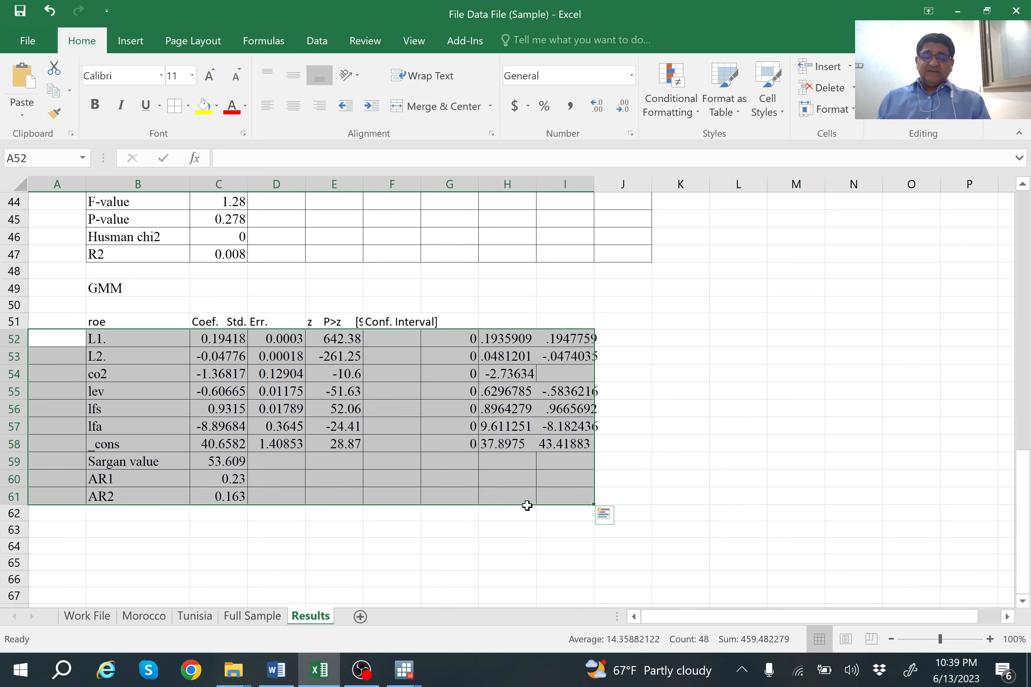
left_click(514, 465)
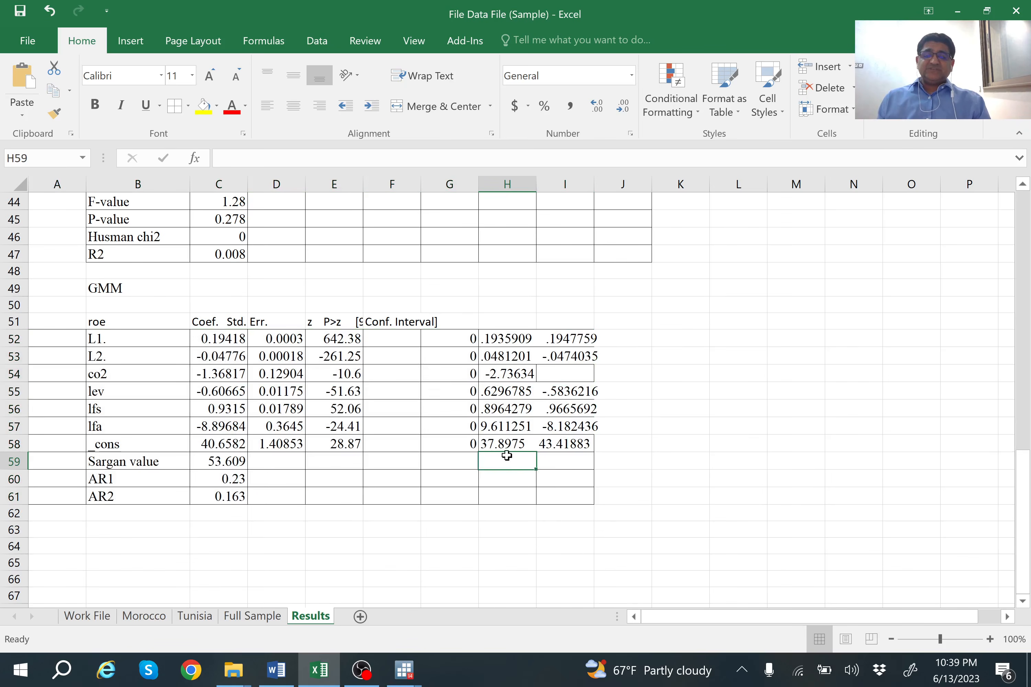
left_click(17, 12)
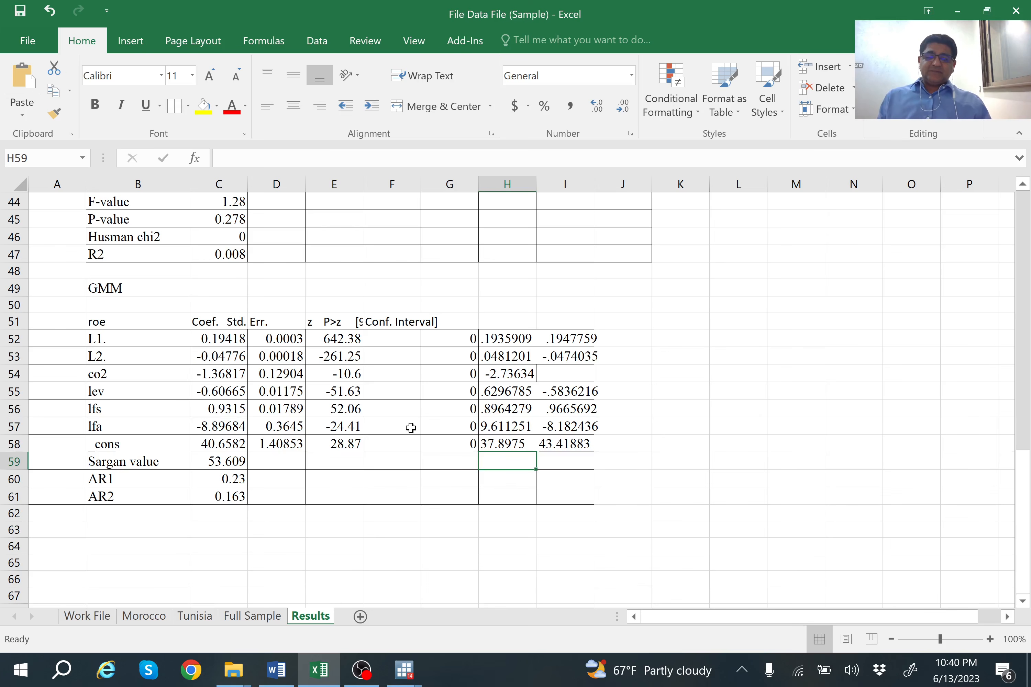
Review the test output in Stata, and copy the fixed-effect command xtreg DV IDVs CVs, fe from the Commands document in Word
left_click(407, 671)
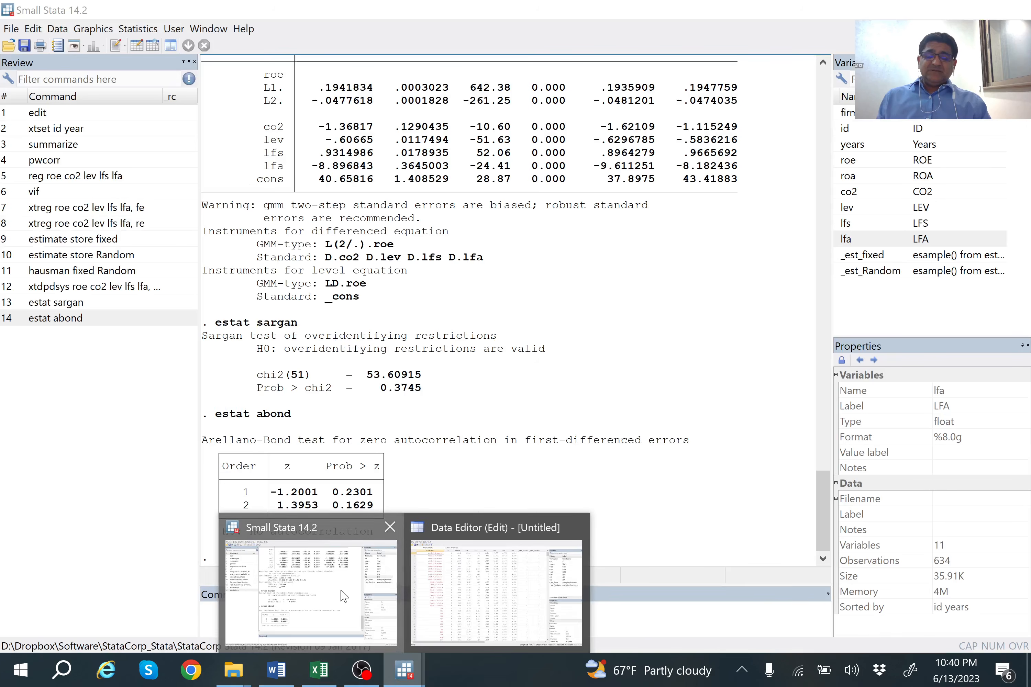
left_click(344, 596)
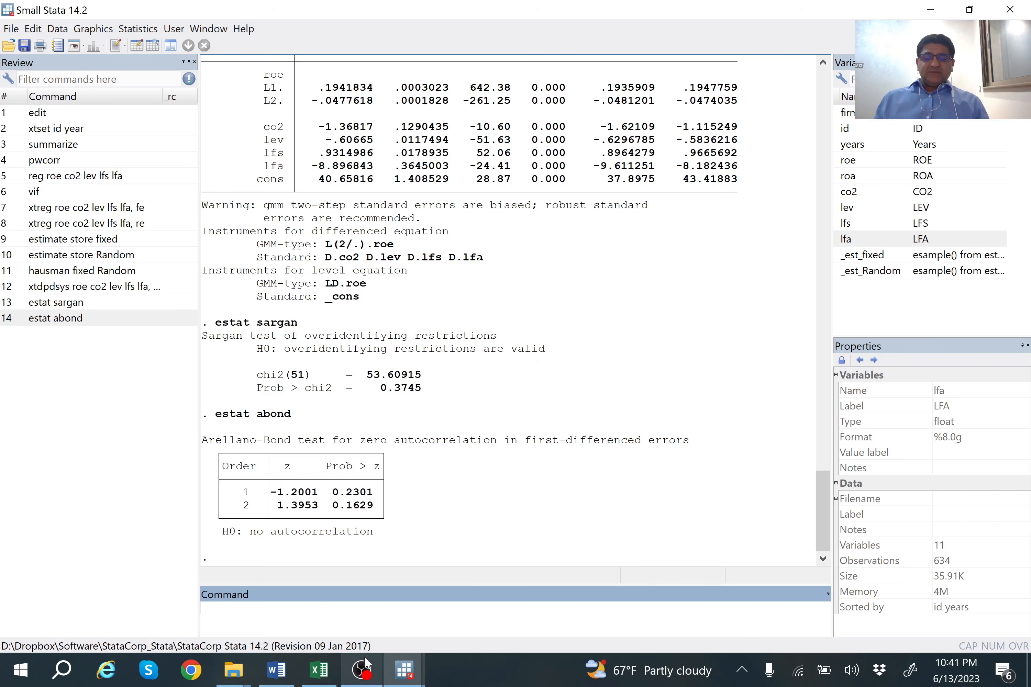
left_click(275, 669)
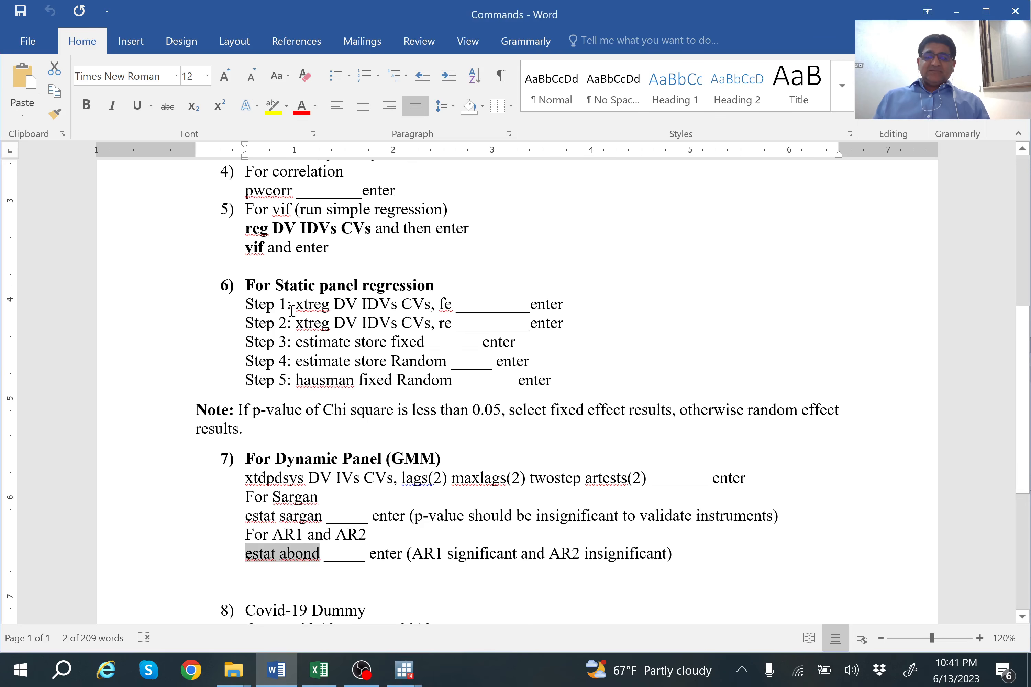
left_click_drag(295, 304, 449, 304)
key("ctrl+c")
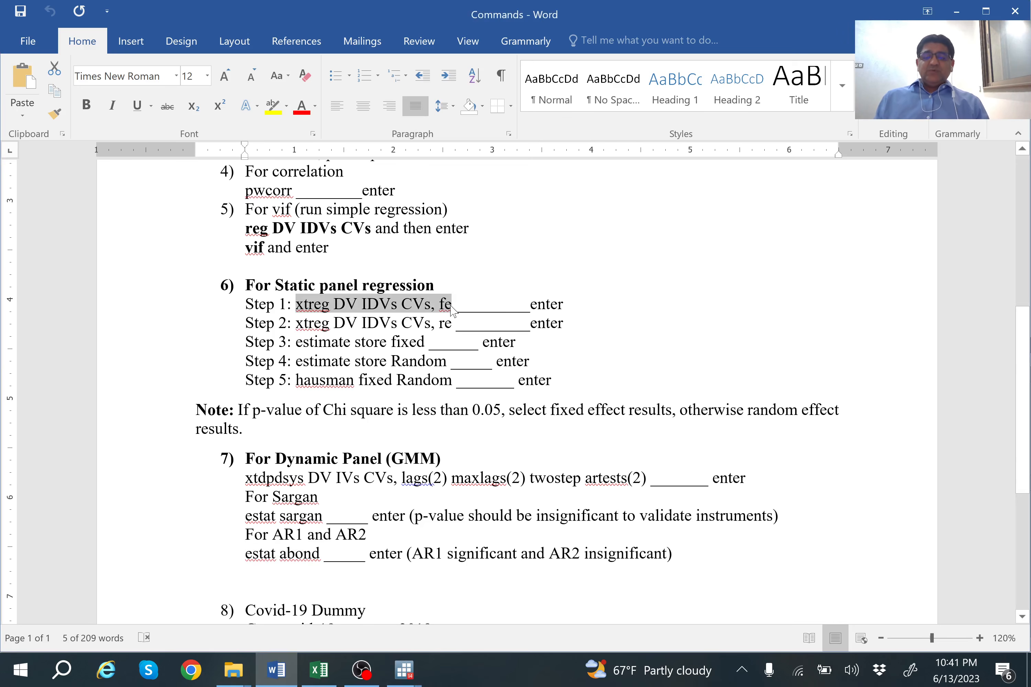
Paste the copied fixed-effect template into Stata's command line and remove the DV IDVs CVs placeholders
mouse_move(412, 671)
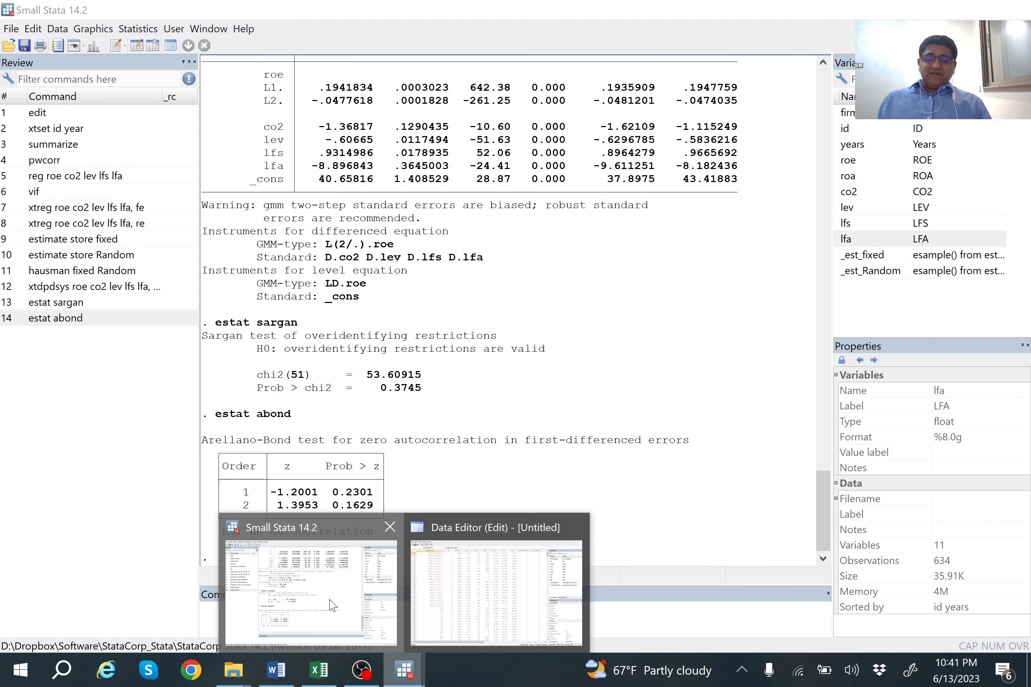
left_click(332, 603)
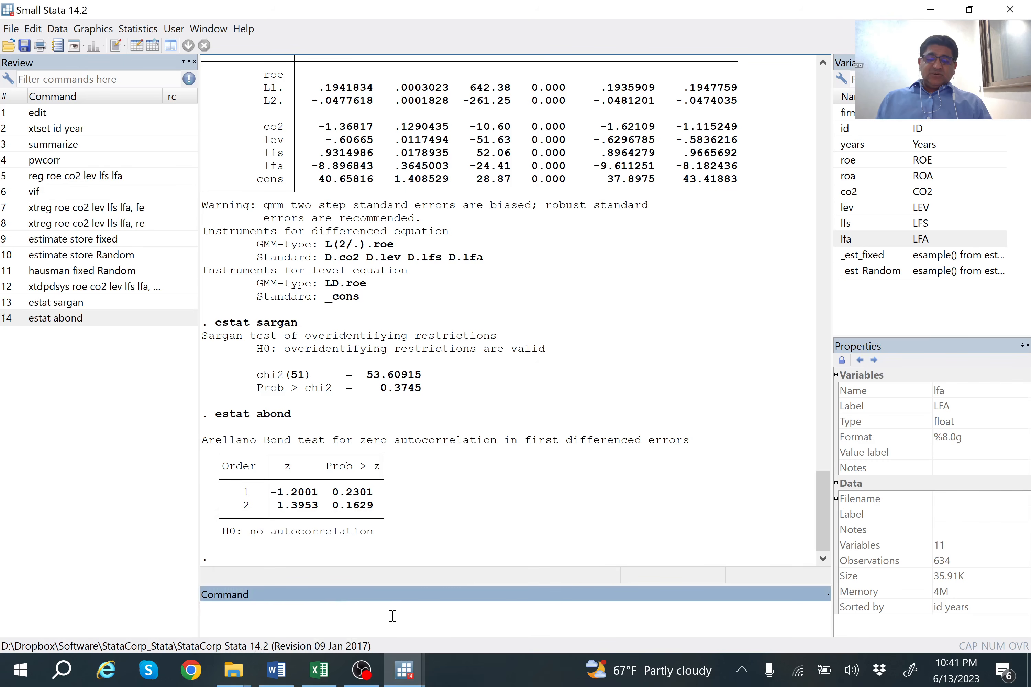
key("ctrl+v")
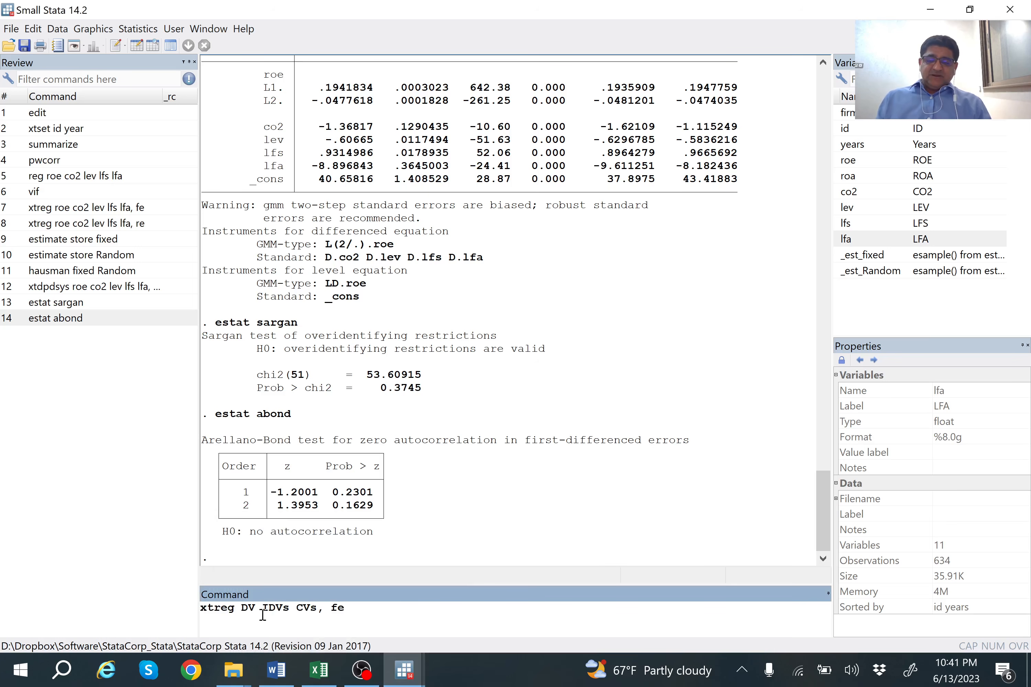
left_click_drag(241, 608, 317, 608)
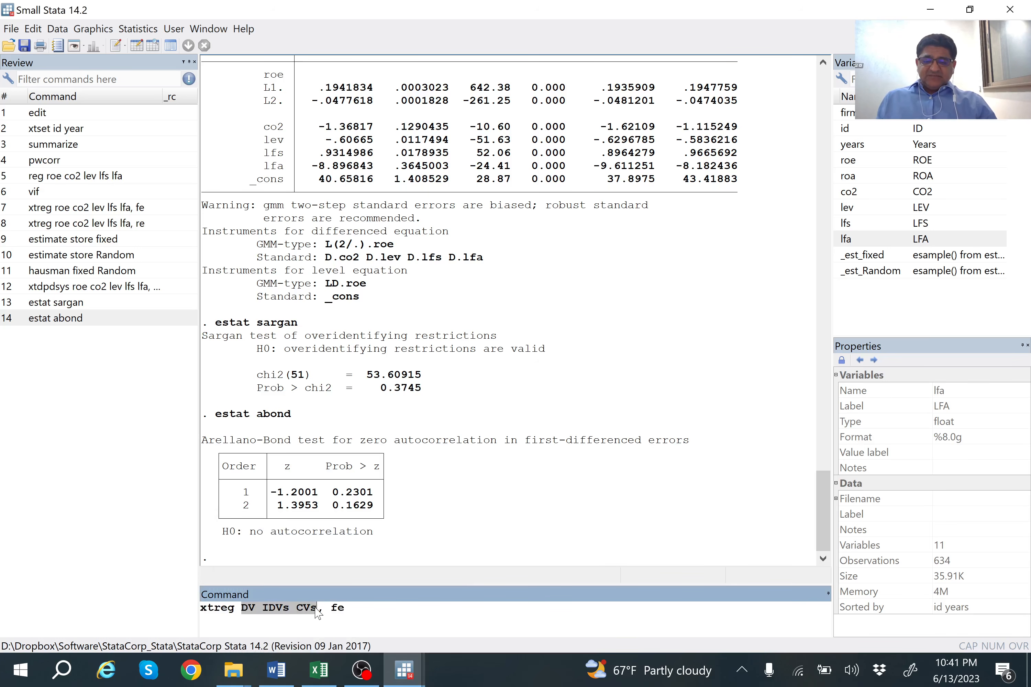
key("BackSpace")
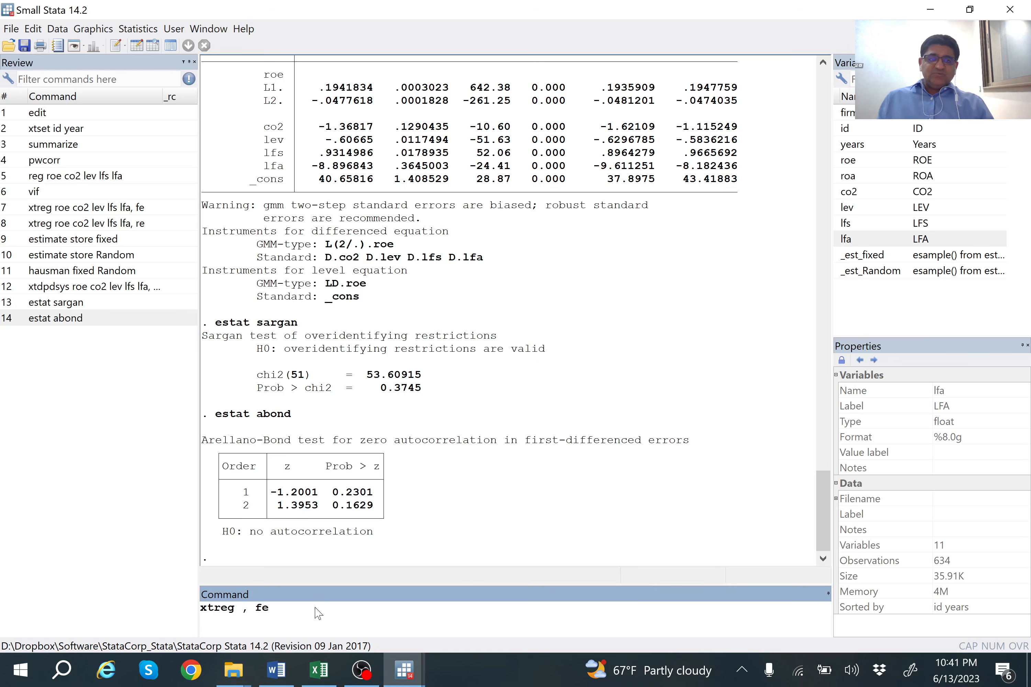
Insert the variables roa, co2, lev, lfs and lfa into the xtreg command before the fe option
double_click(845, 176)
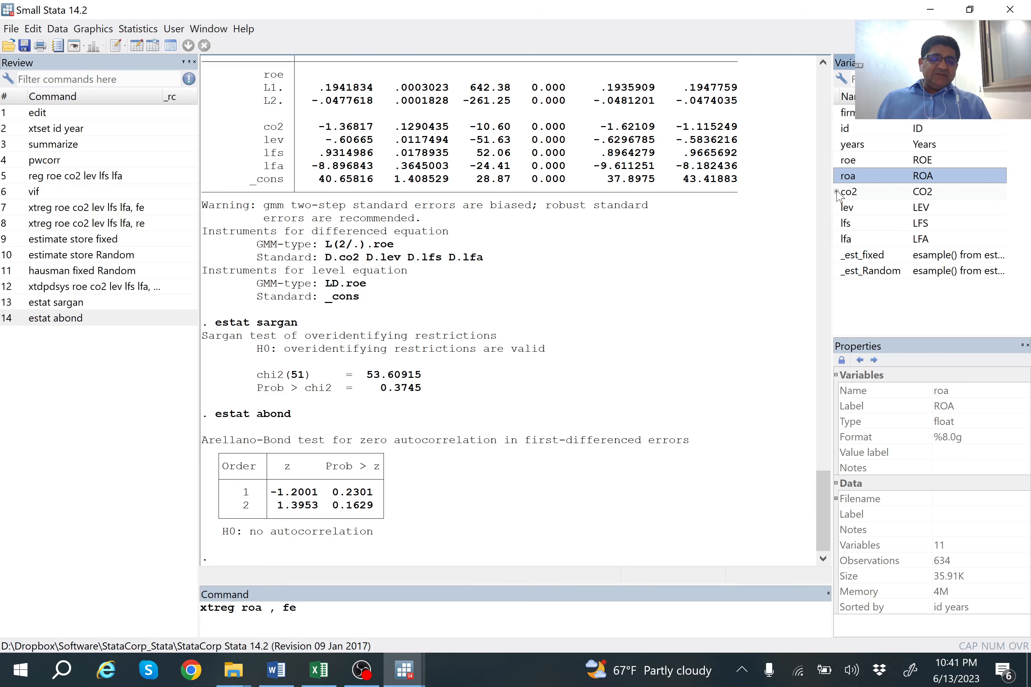
double_click(838, 195)
double_click(838, 210)
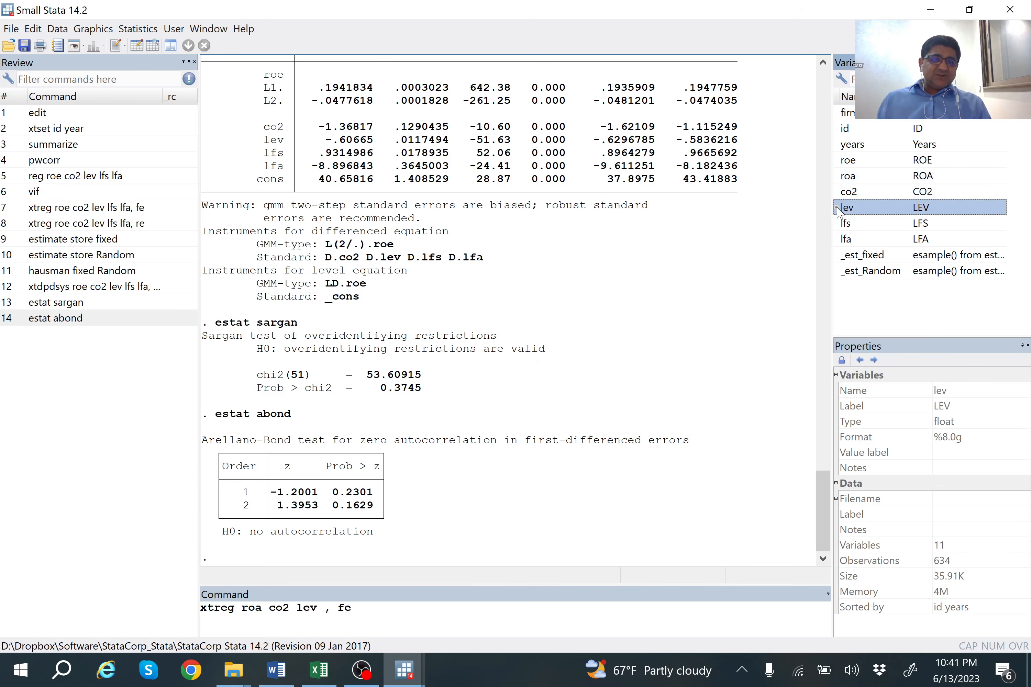
double_click(838, 224)
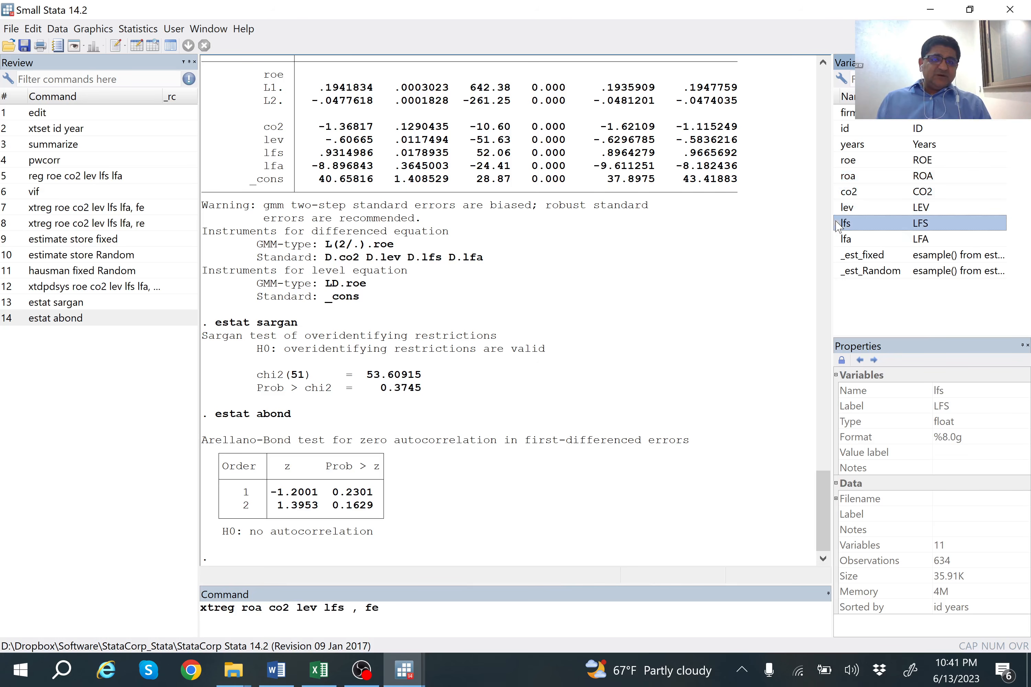
double_click(841, 240)
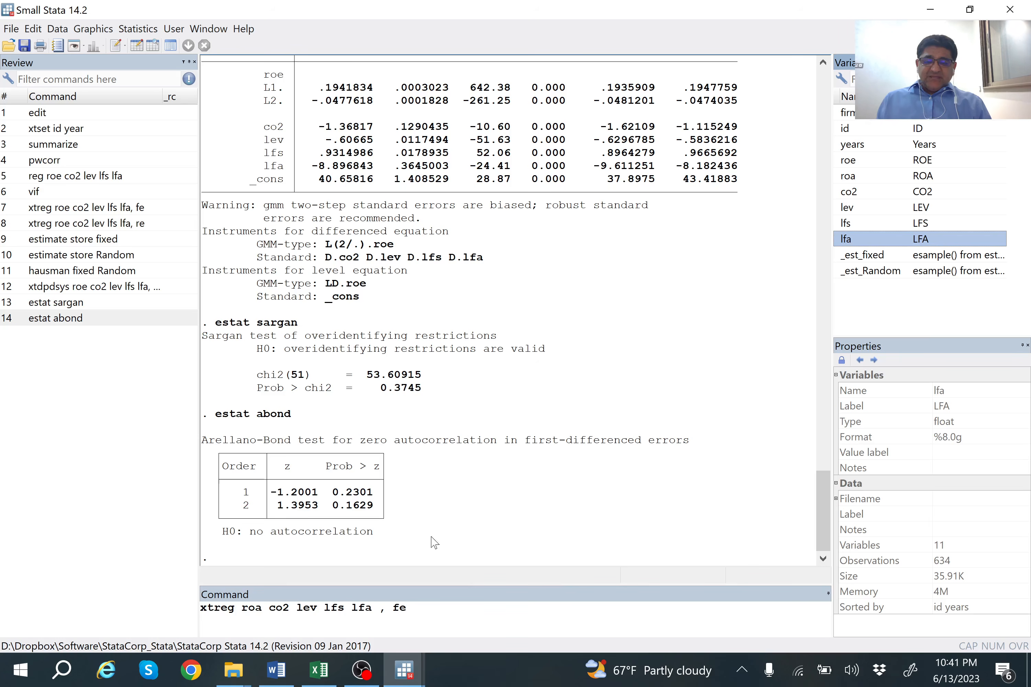
Remove the extra space before the comma and run xtreg roa co2 lev lfs lfa, fe
left_click(385, 614)
key("shift+End")
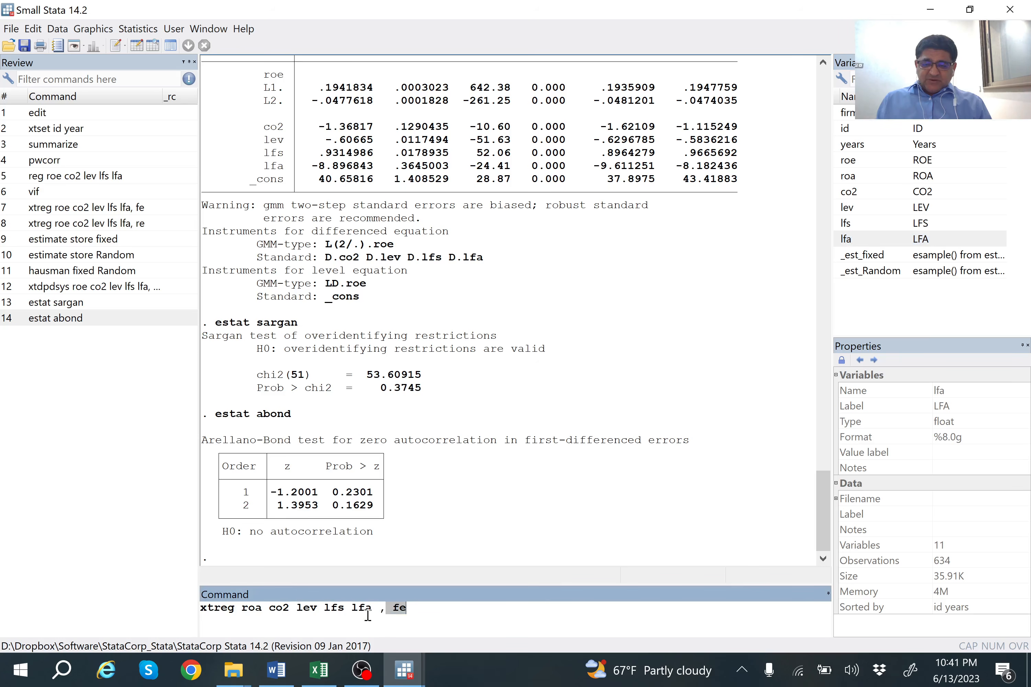
left_click(360, 614, "shift")
left_click_drag(361, 618, 383, 617)
left_click(384, 617)
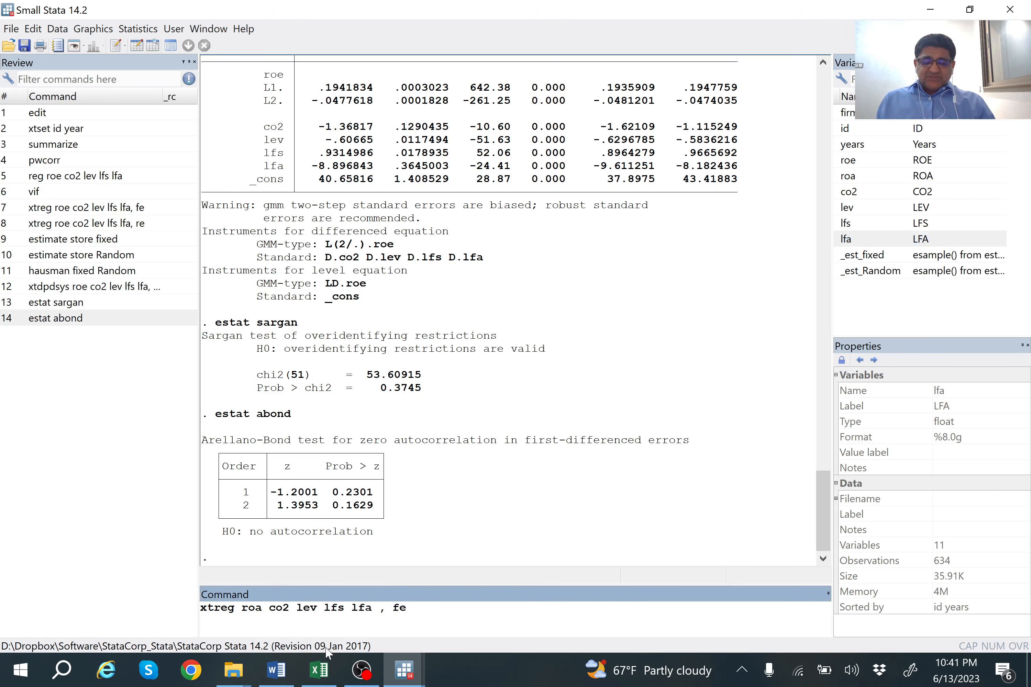
key("BackSpace")
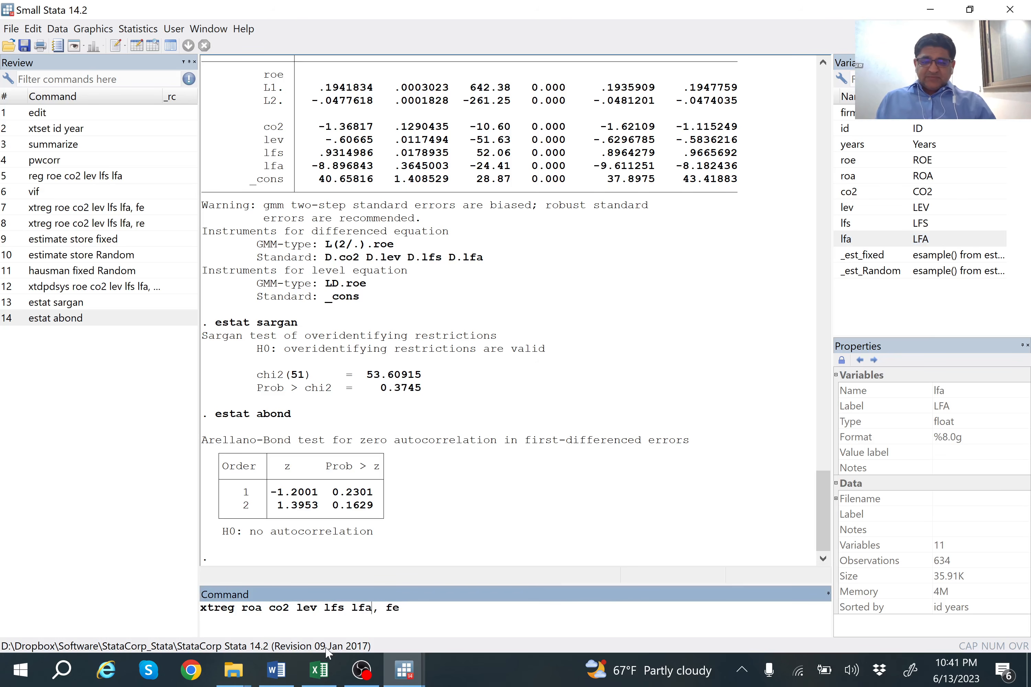
left_click(417, 612)
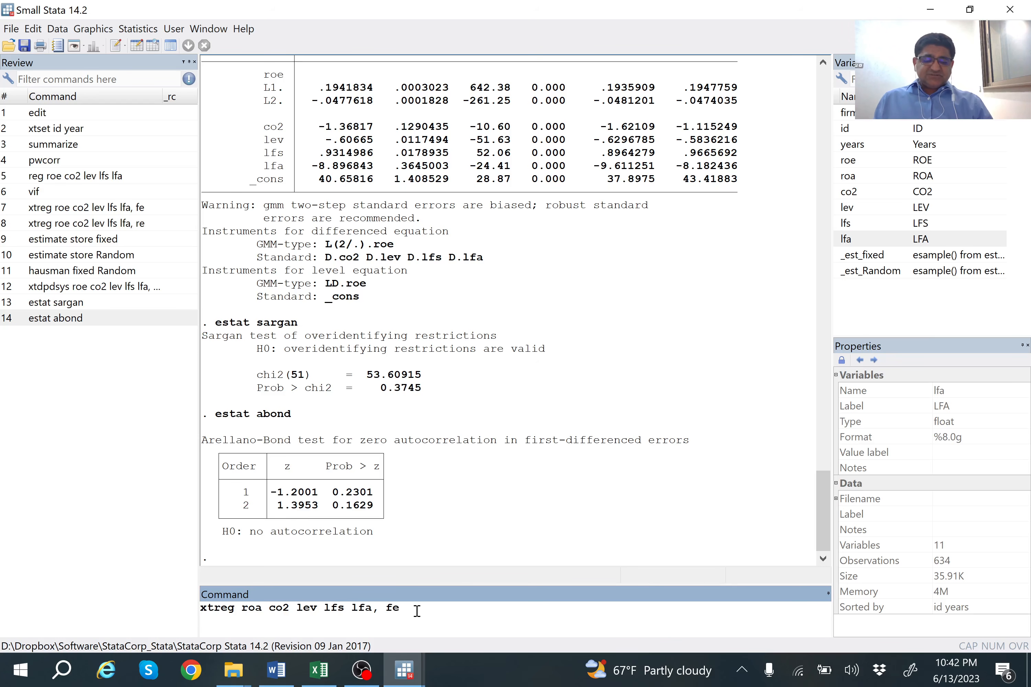
key("Return")
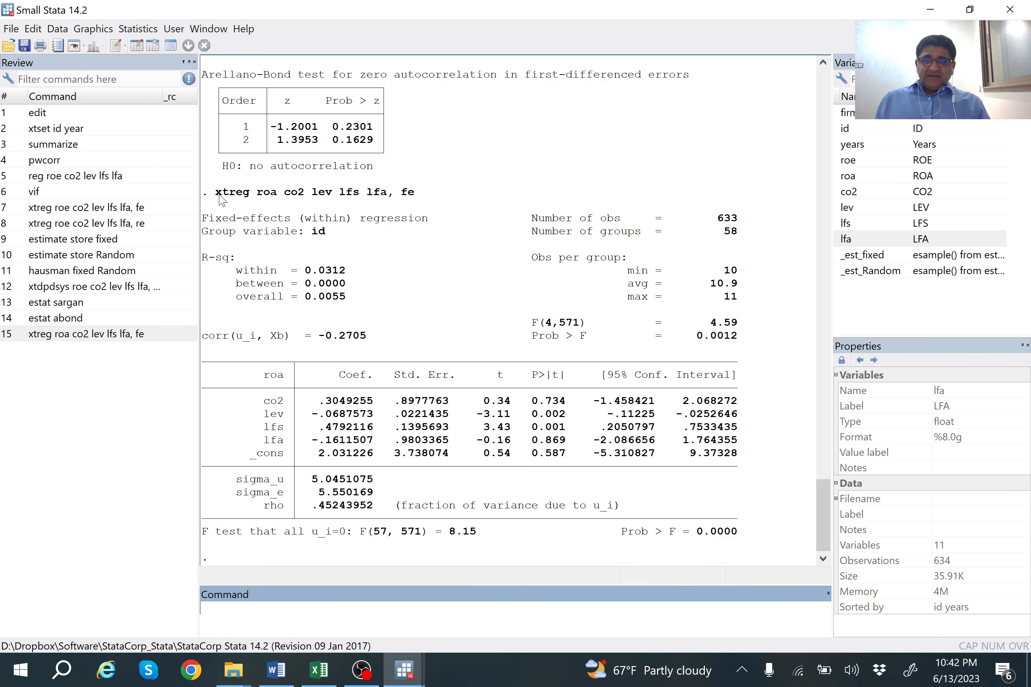
Reuse the fixed-effect command from the output, change its option to re, and run xtreg roa co2 lev lfs lfa, re
left_click_drag(211, 194, 413, 194)
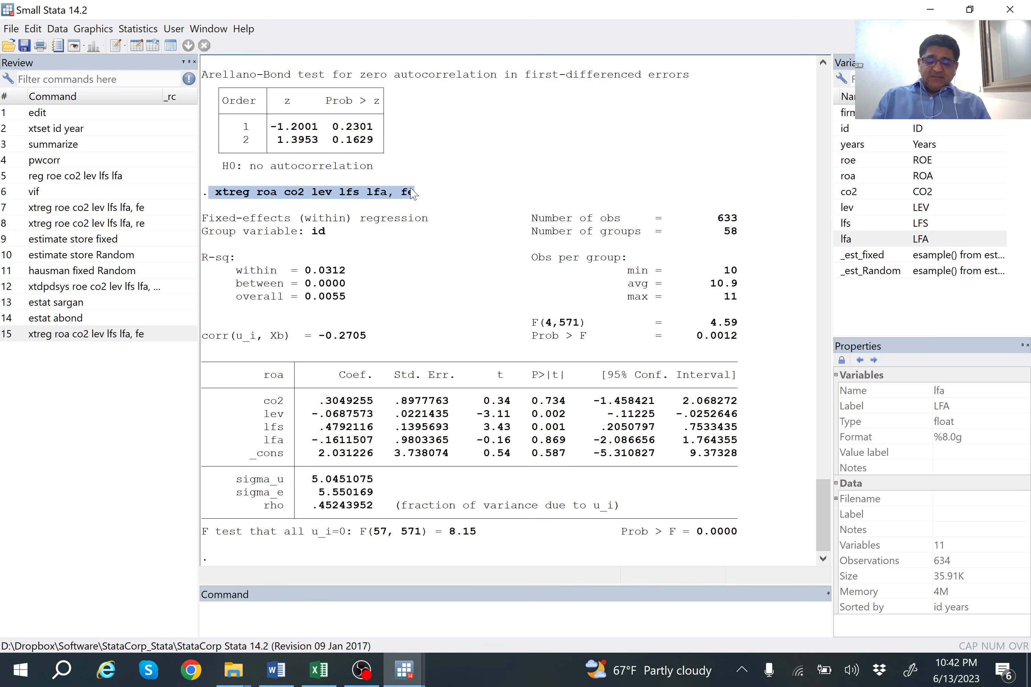
left_click(324, 617)
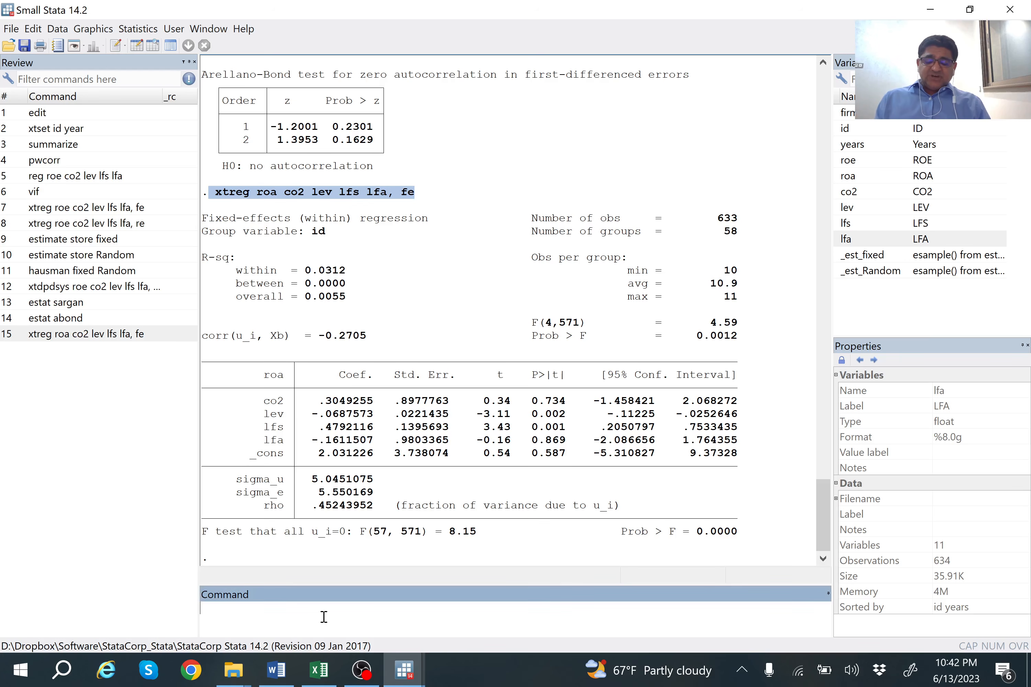
key("ctrl+v")
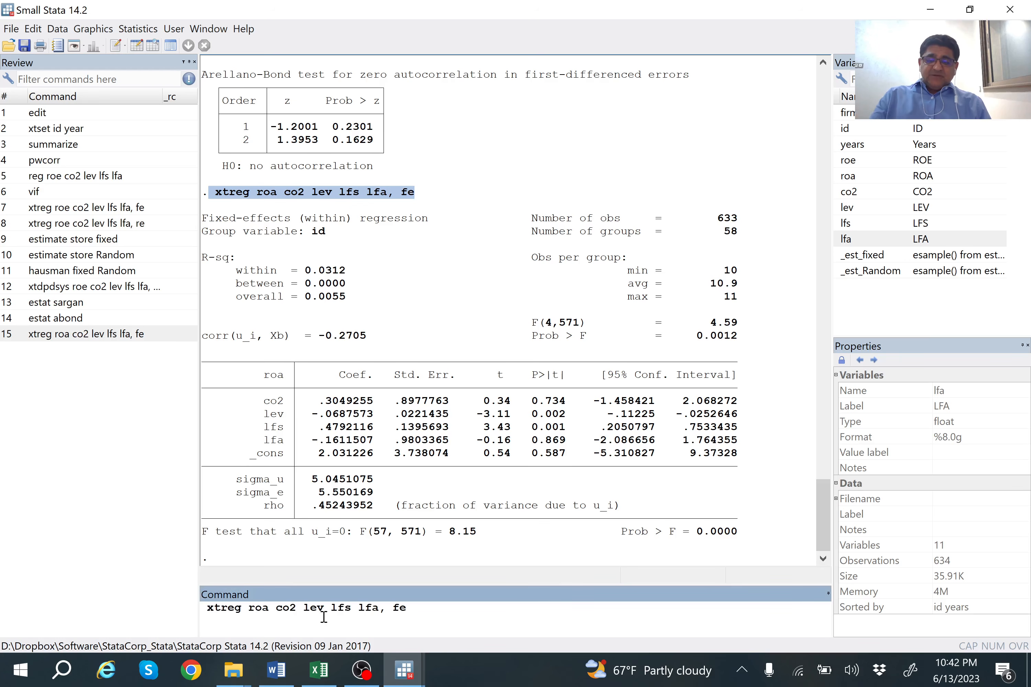
left_click(208, 608)
key("BackSpace")
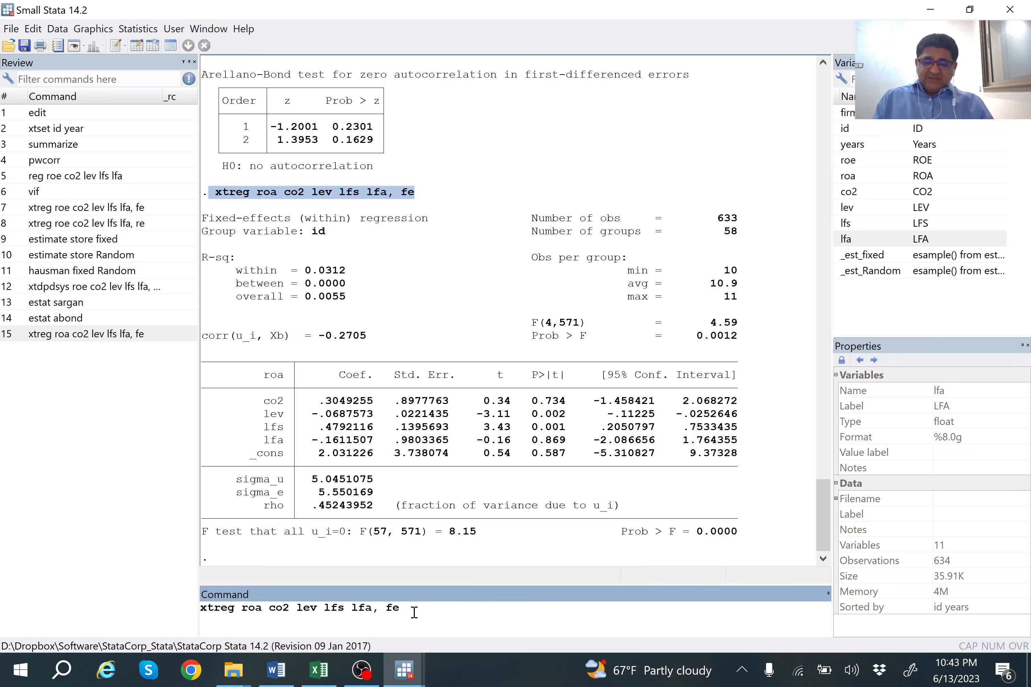
key("BackSpace")
type("r")
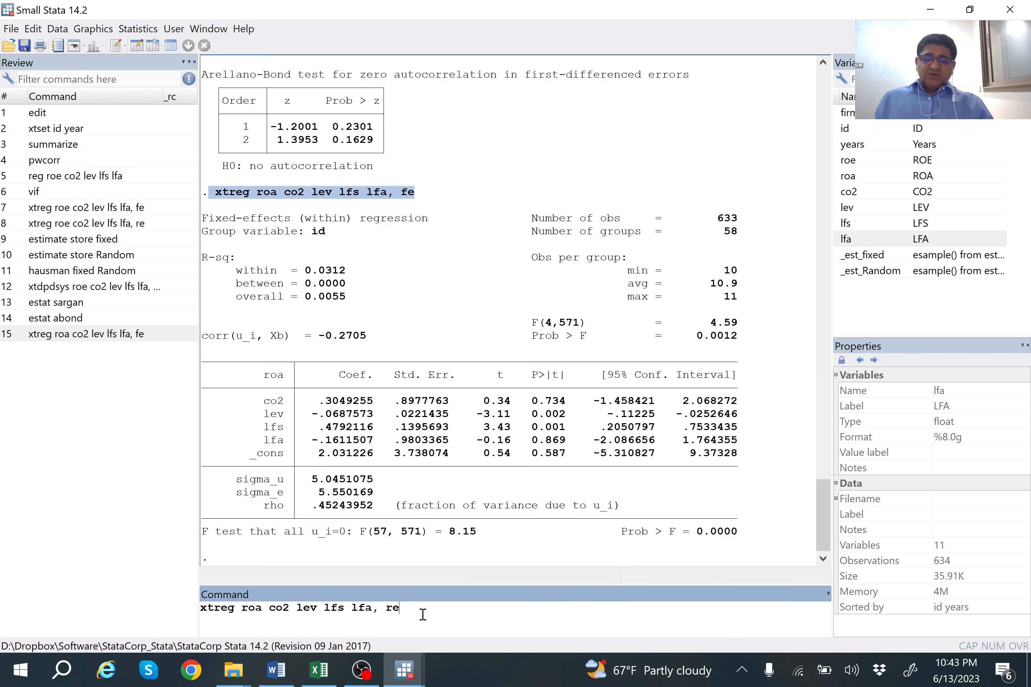
key("Return")
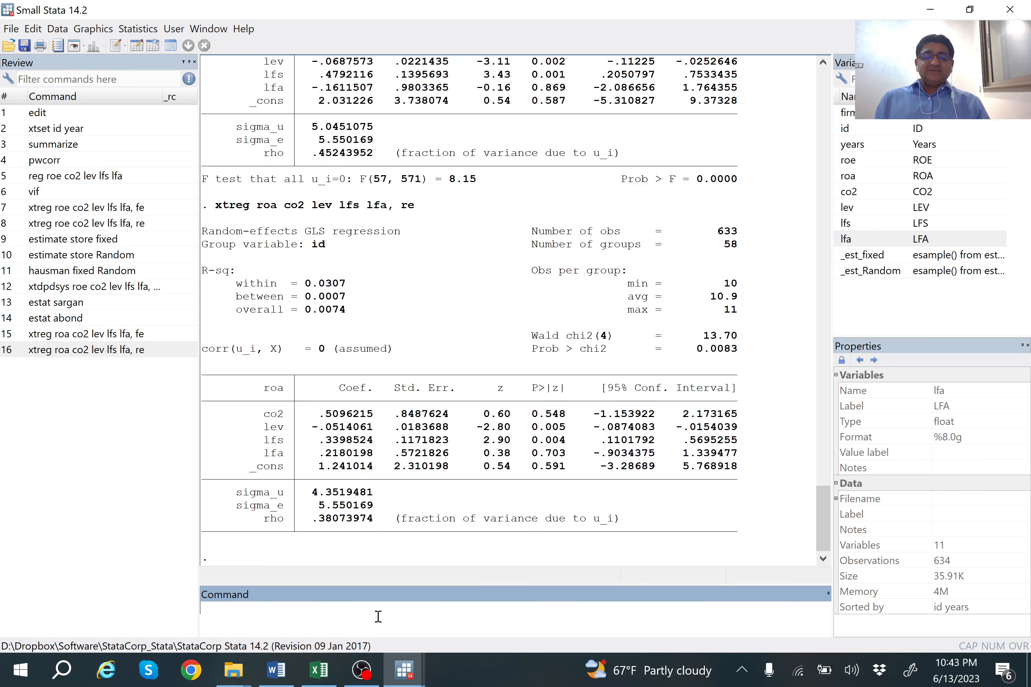
Copy estimate store fixed from the Commands document in Word and run it in Stata
left_click(281, 680)
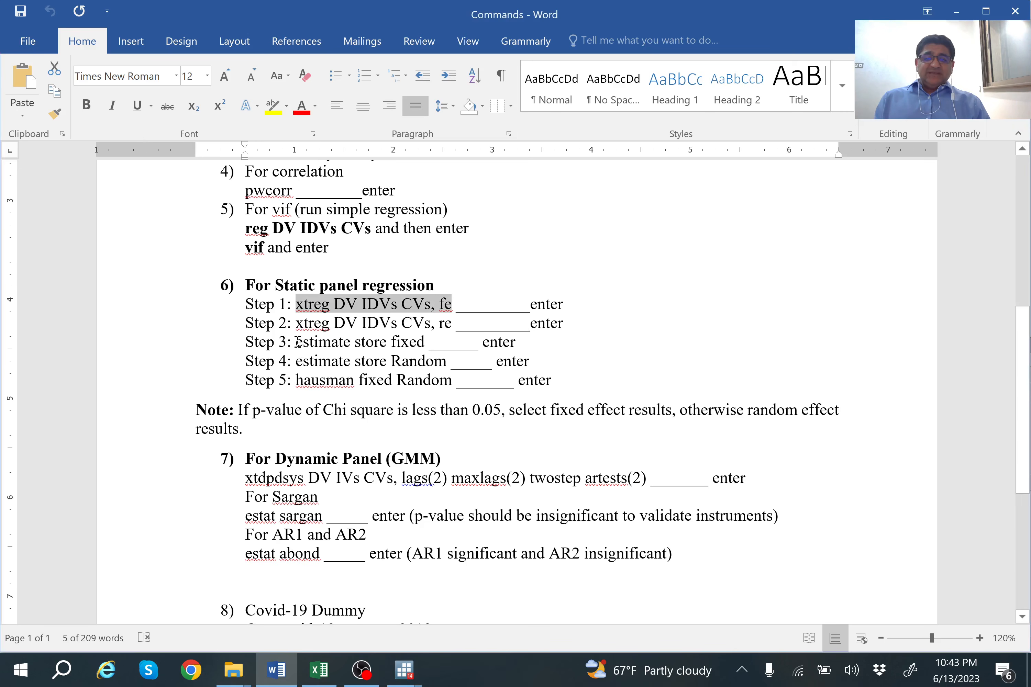
left_click_drag(298, 342, 426, 343)
key("ctrl+c")
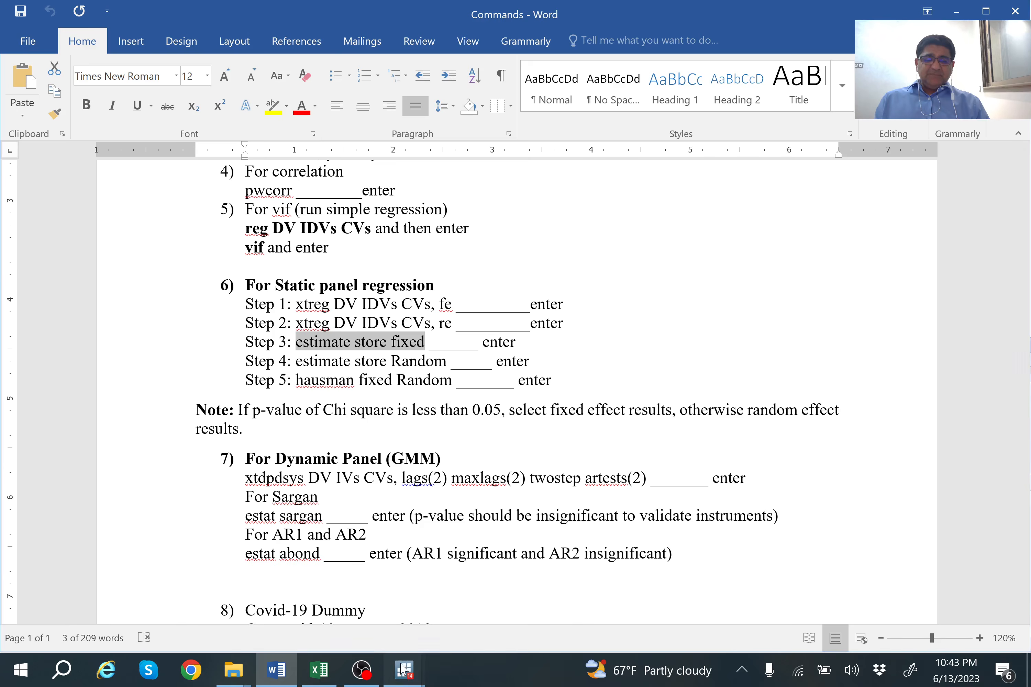
mouse_move(402, 665)
left_click(355, 612)
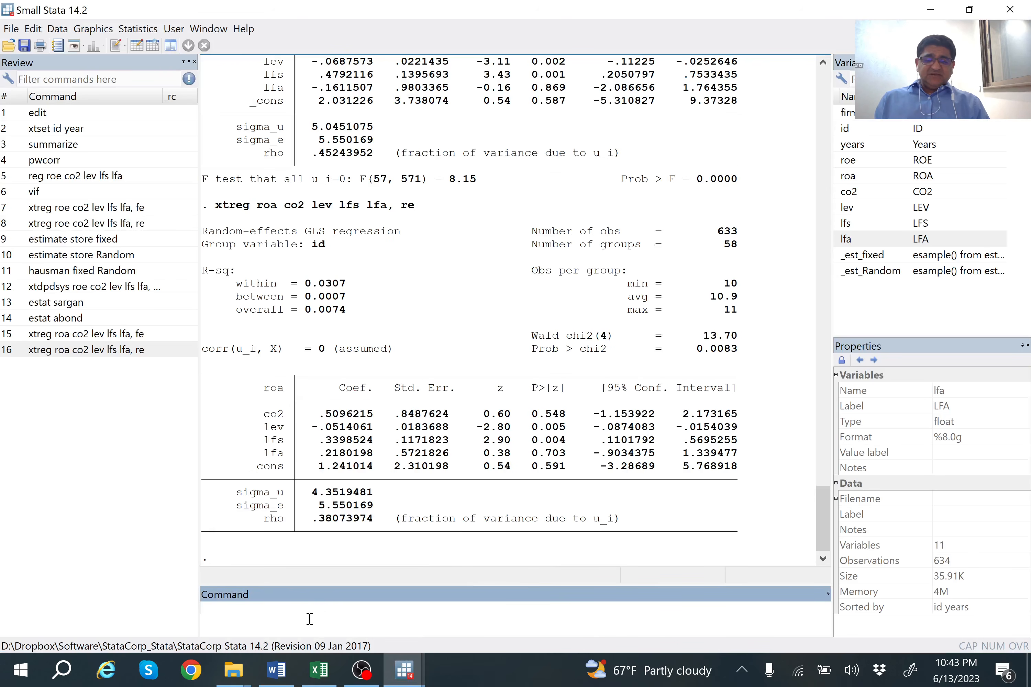
key("ctrl+v")
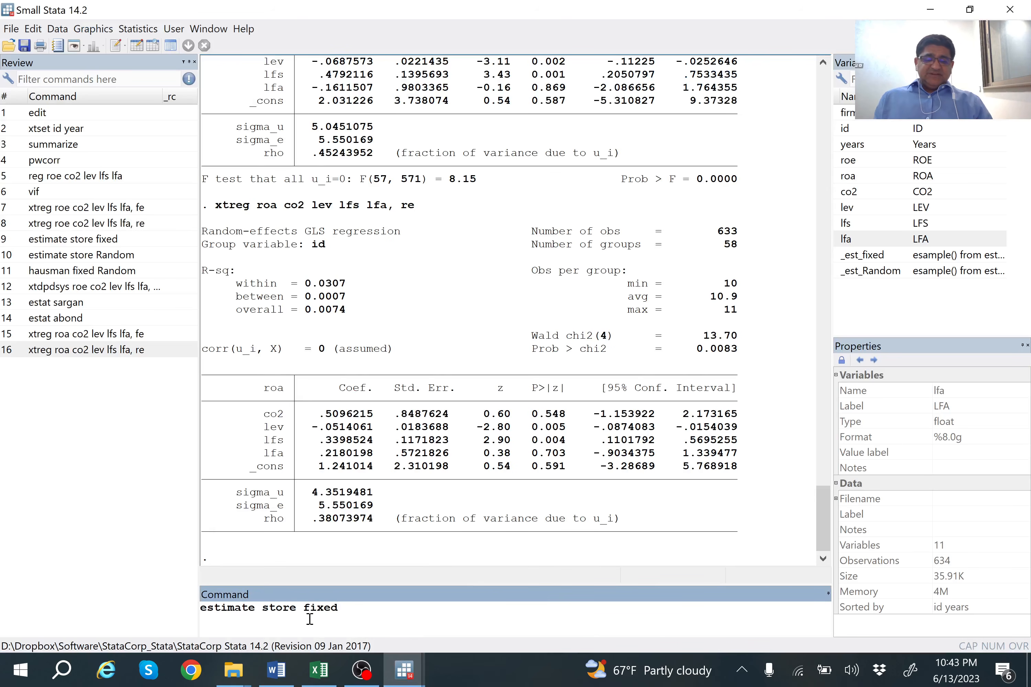
key("Return")
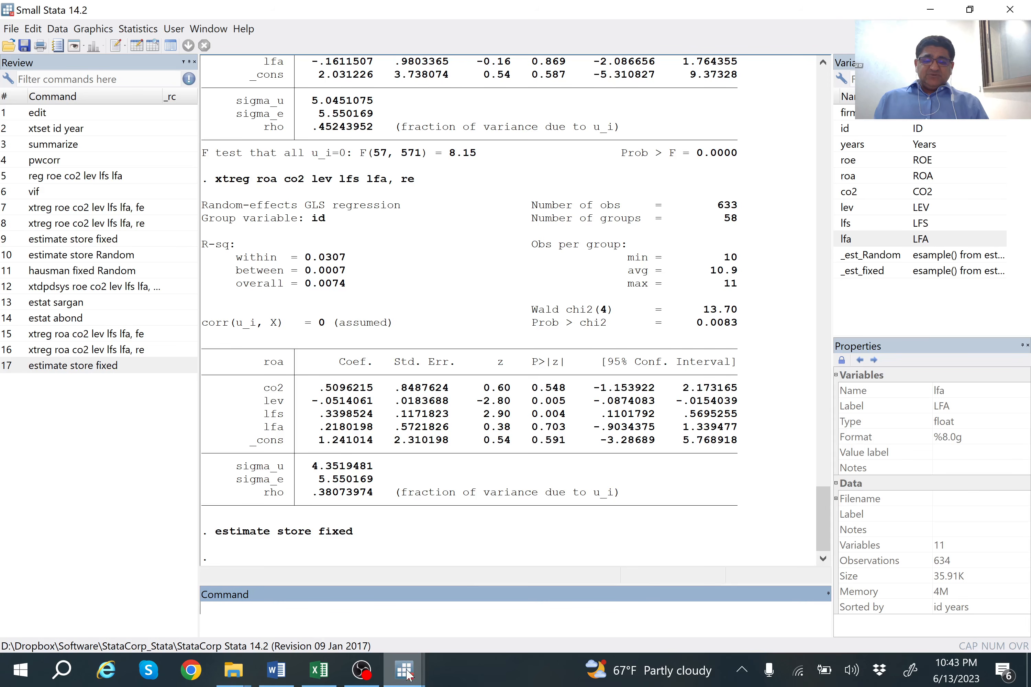
Copy estimate store Random from the Commands document in Word and run it in Stata
left_click(276, 669)
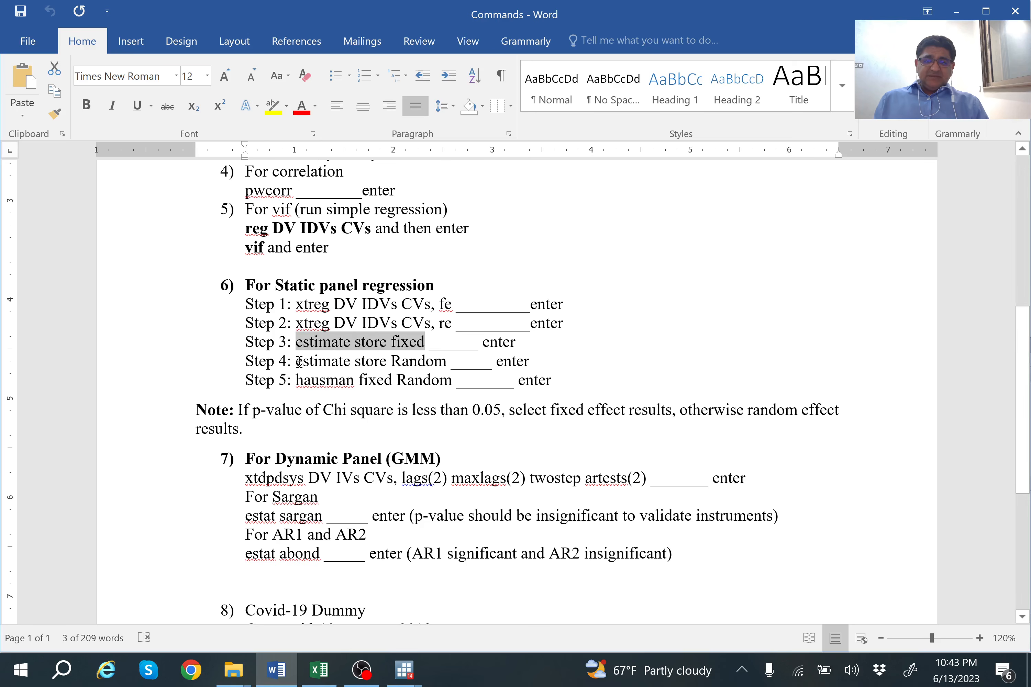
left_click_drag(297, 363, 442, 365)
key("ctrl+c")
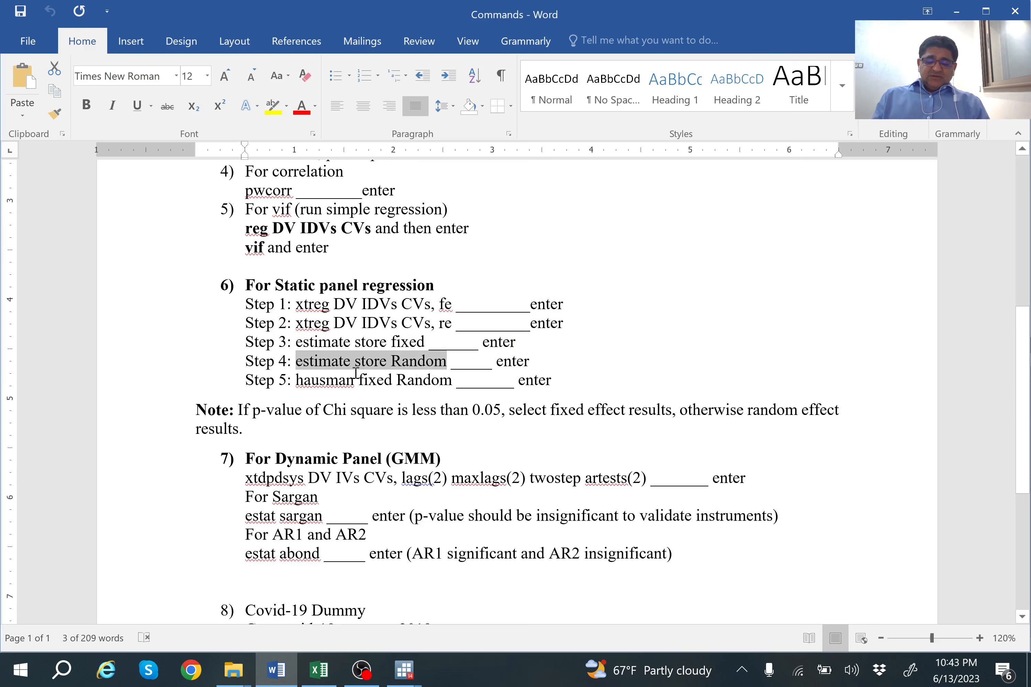
left_click(402, 662)
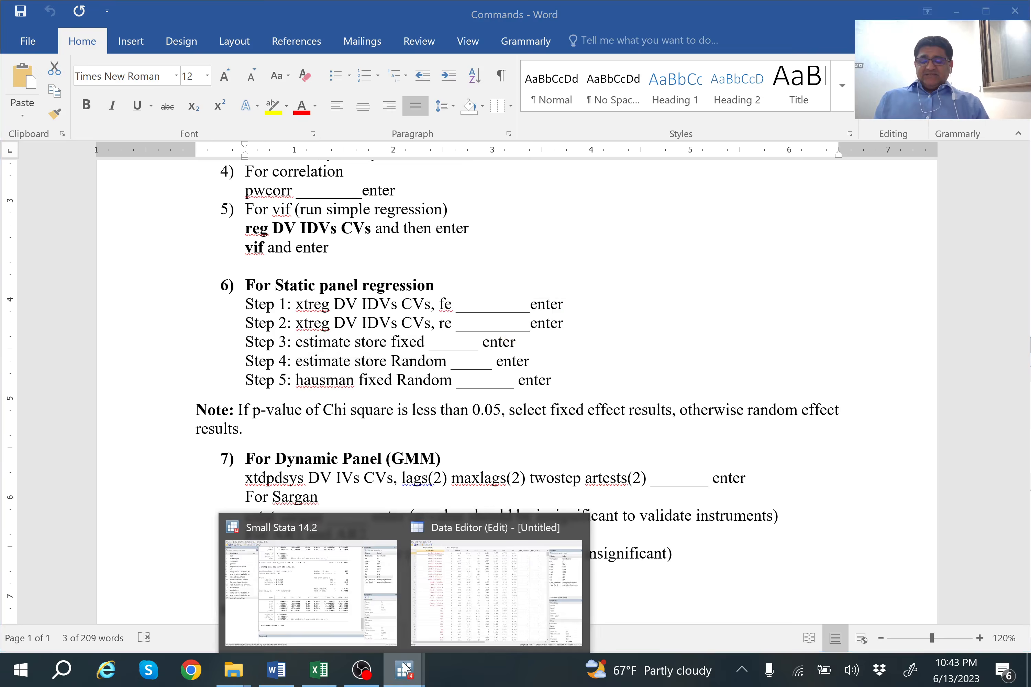
left_click(344, 574)
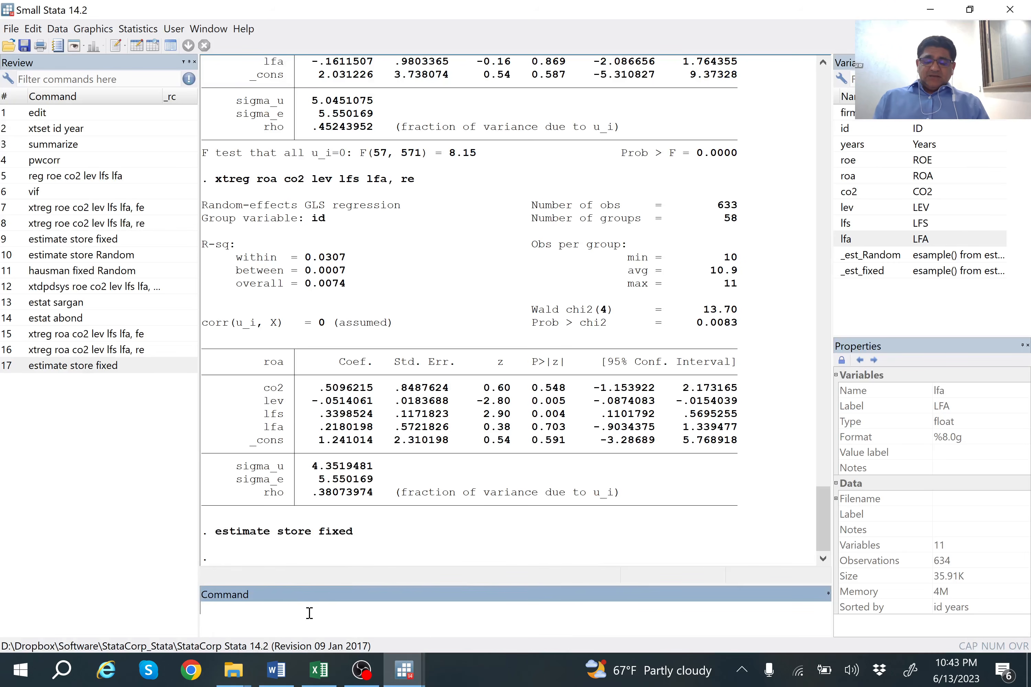
key("ctrl+v")
key("Return")
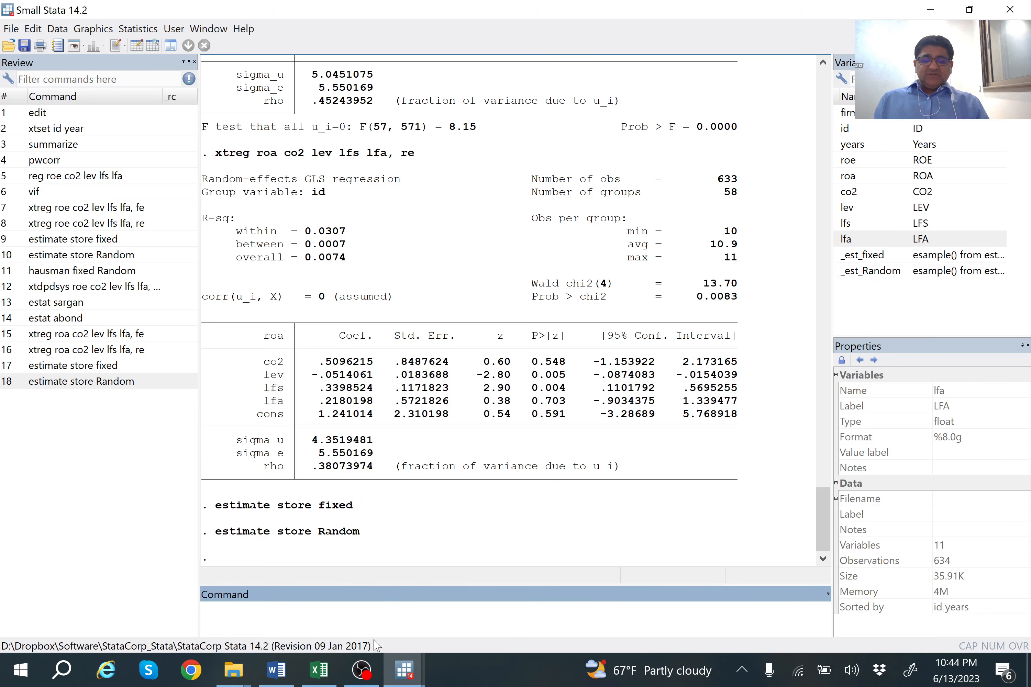
Copy hausman fixed Random from the Commands document in Word and run it in Stata
left_click(276, 672)
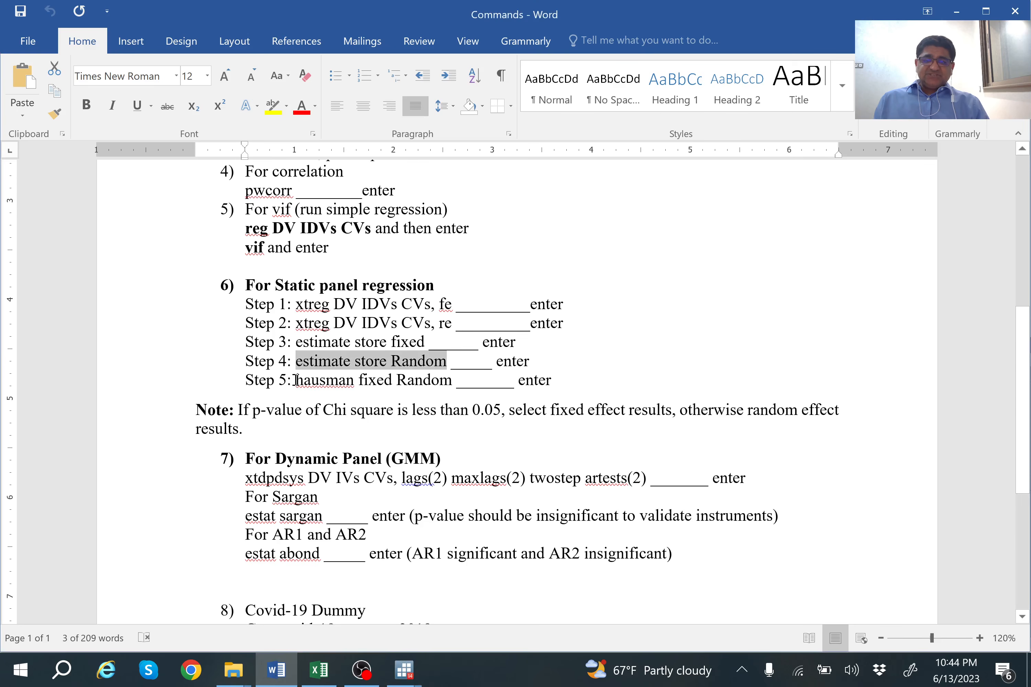
left_click_drag(295, 380, 449, 375)
key("ctrl+c")
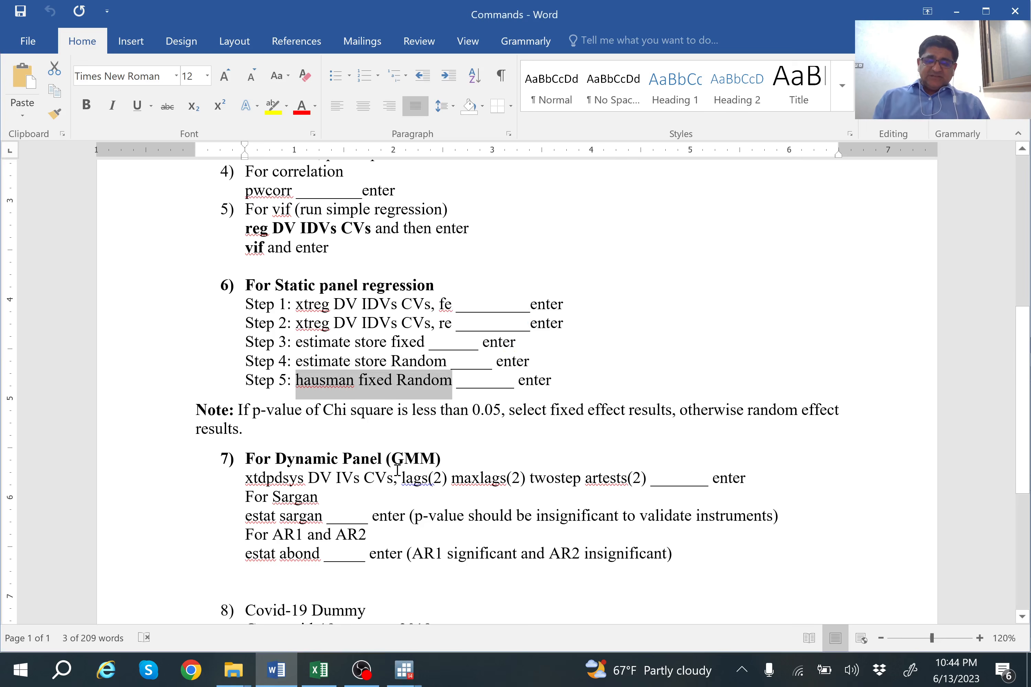
left_click(404, 670)
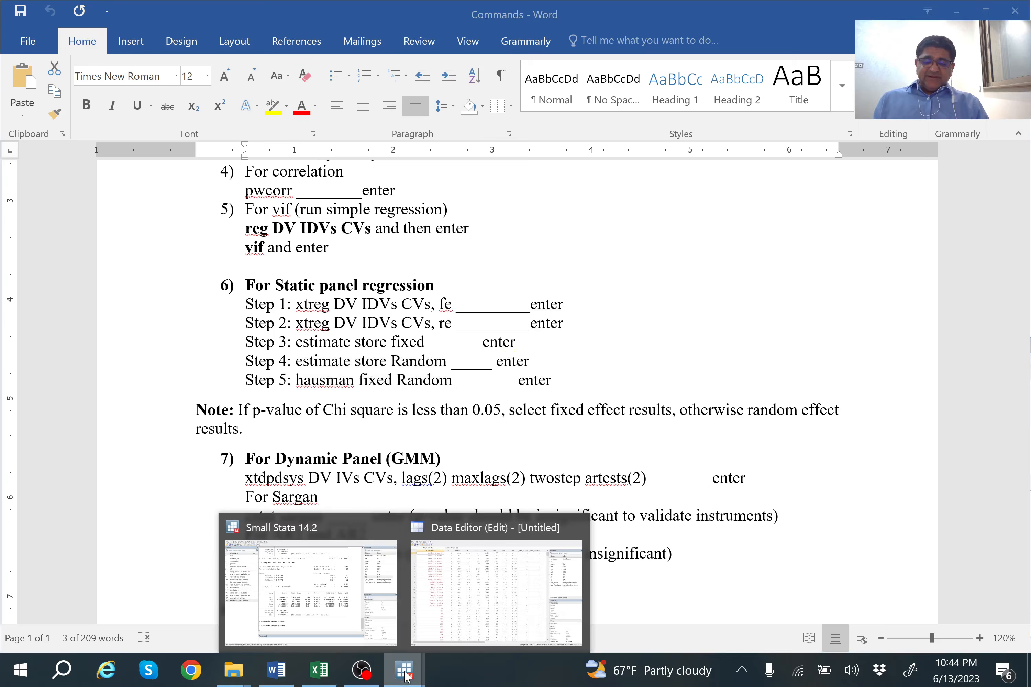
left_click(334, 562)
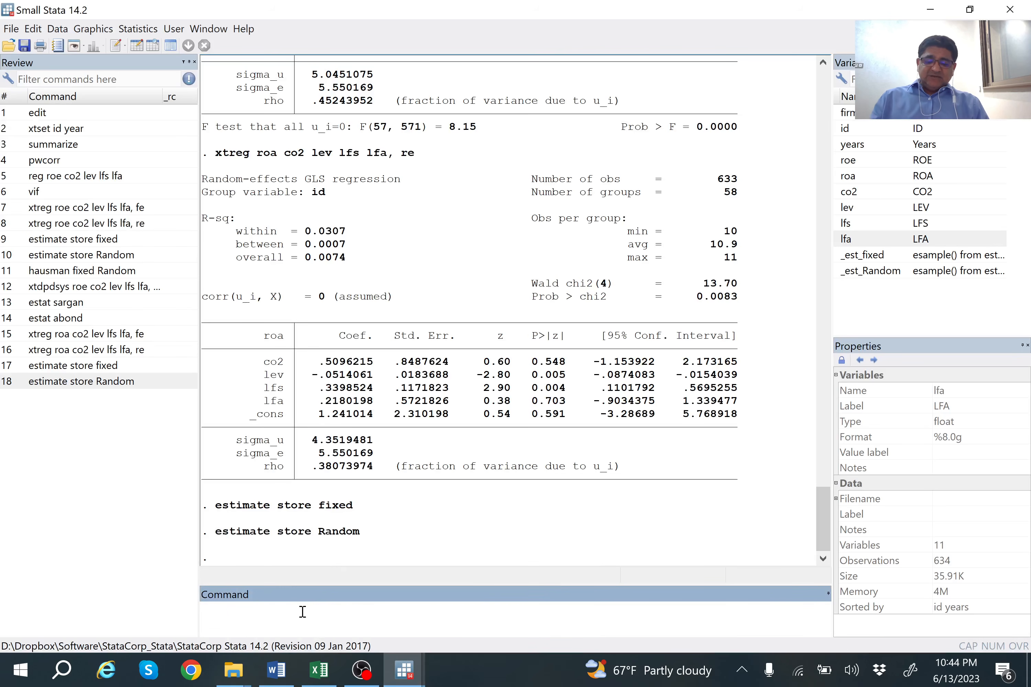
key("ctrl+v")
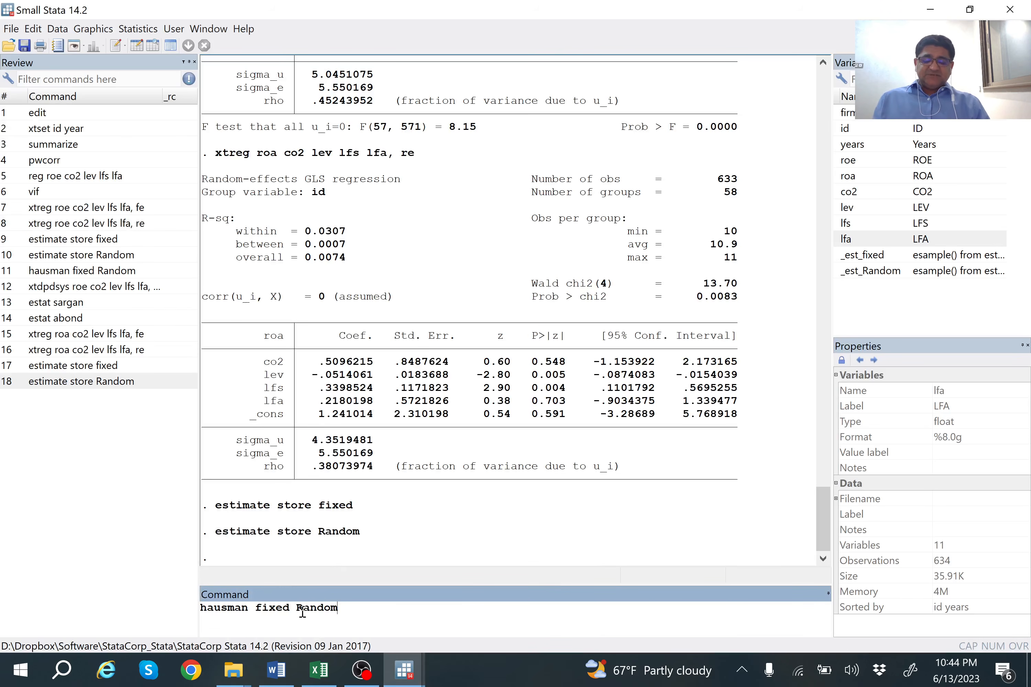
key("Return")
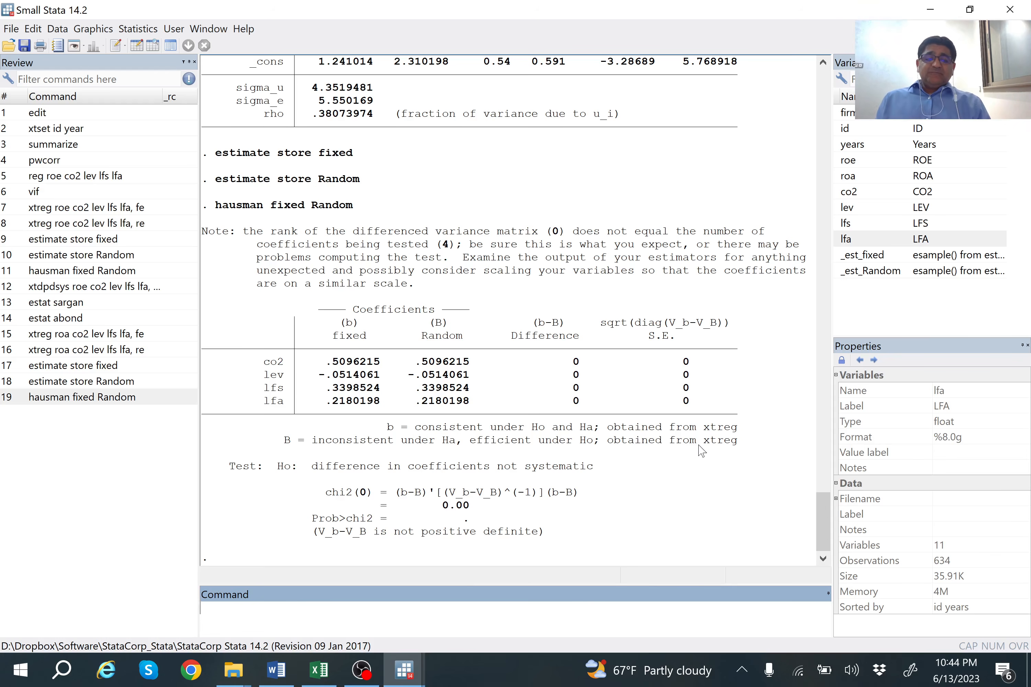
Review the fixed-effects ROA coefficient table in the output and the static and GMM tables on Excel's Results sheet, then return to Stata
left_click_drag(820, 527, 816, 451)
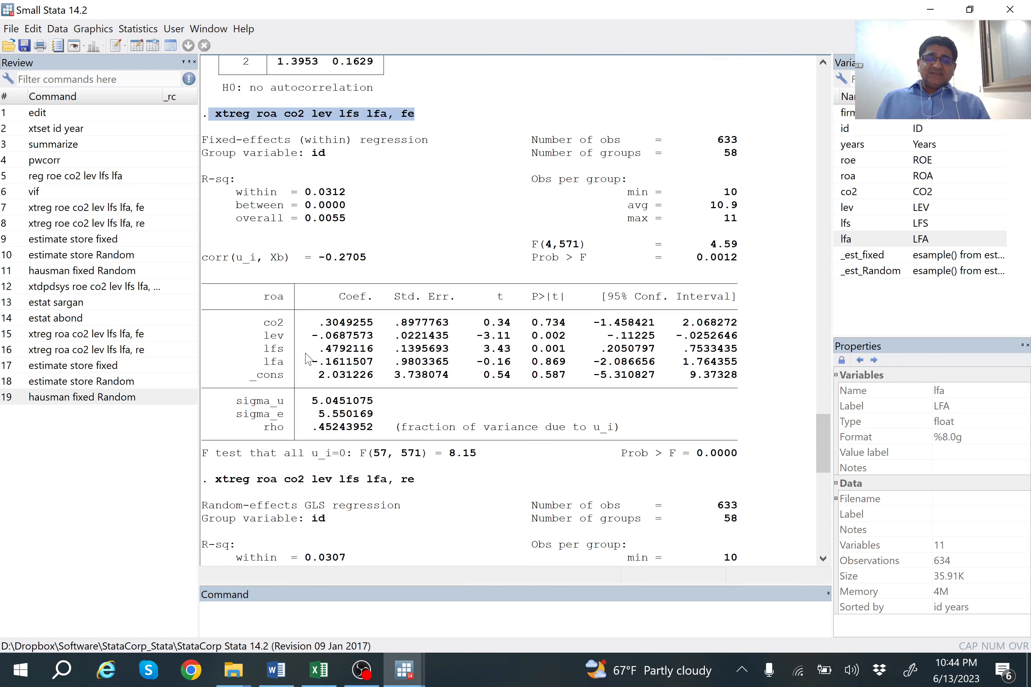
left_click_drag(235, 296, 743, 382)
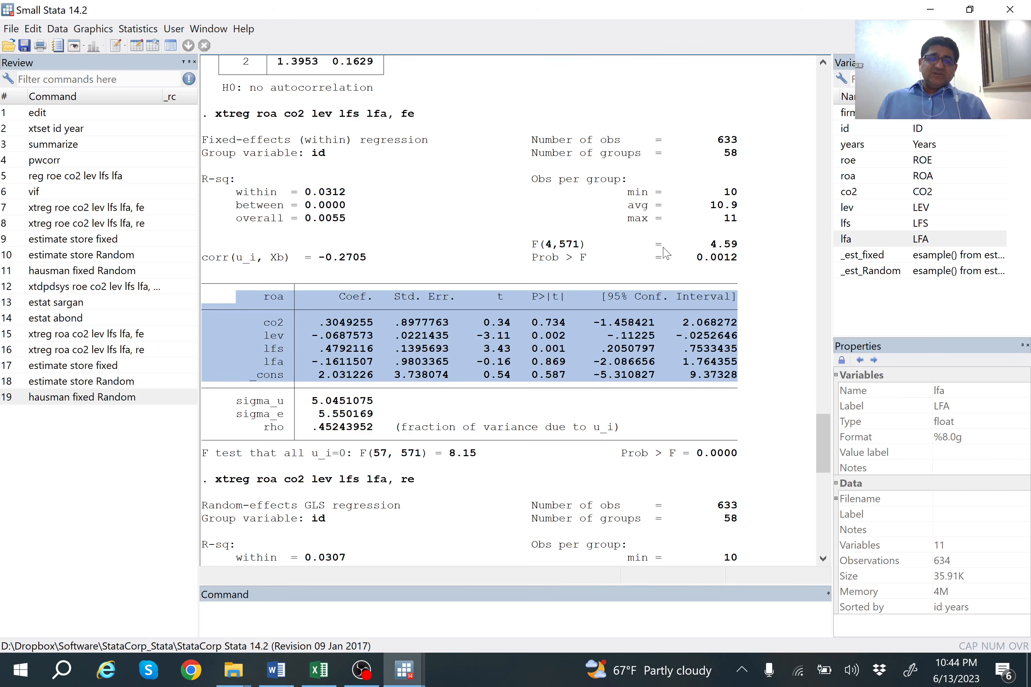
left_click(779, 263)
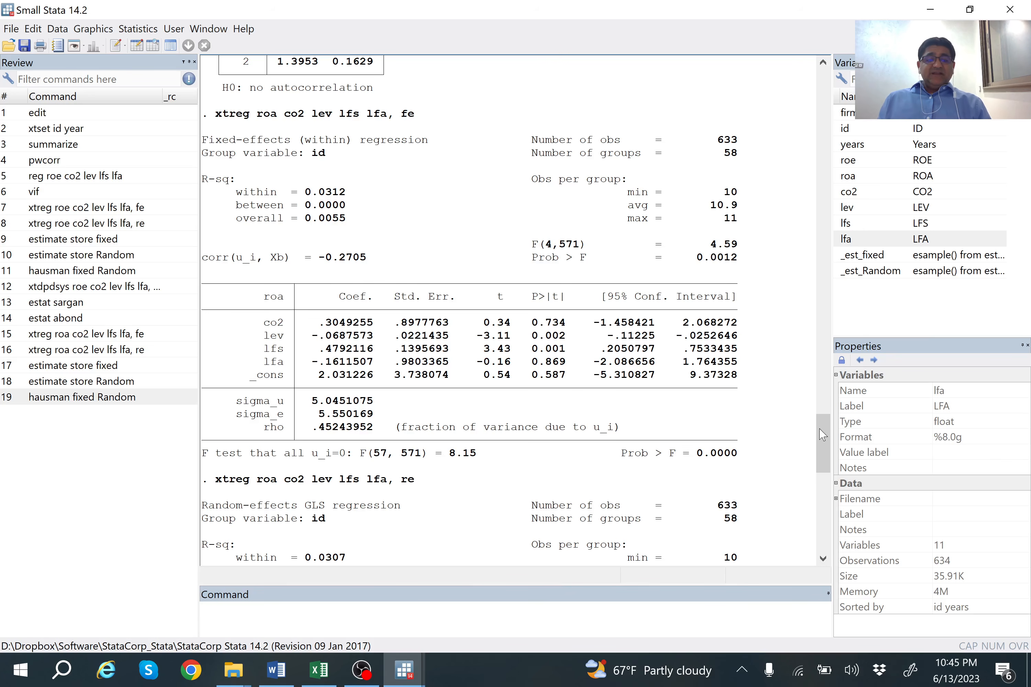
left_click(321, 670)
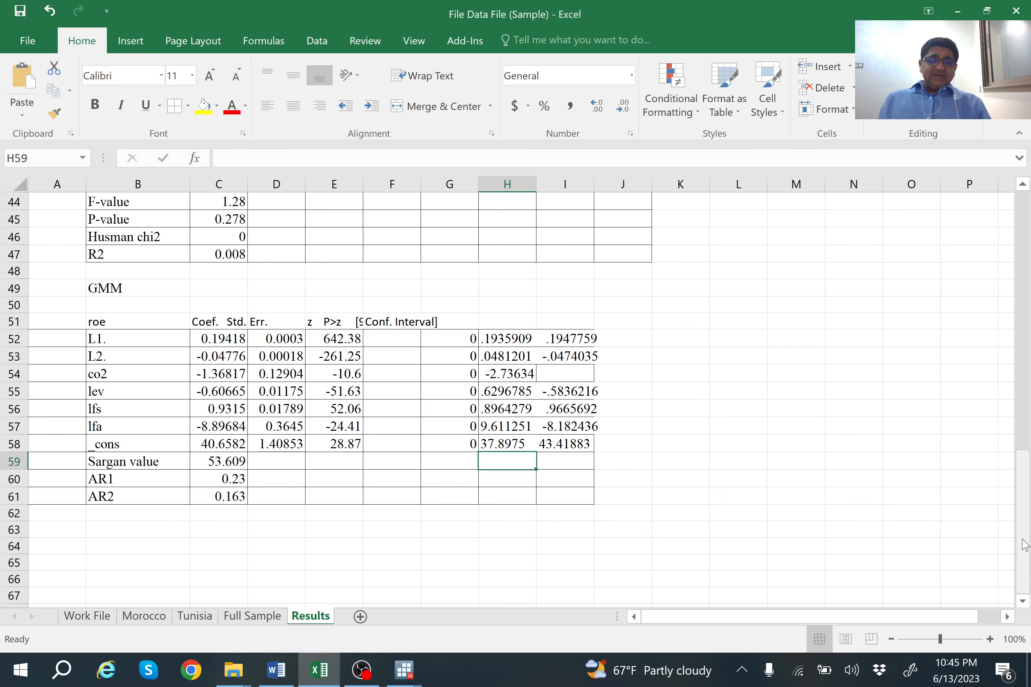
left_click_drag(1023, 544, 1014, 492)
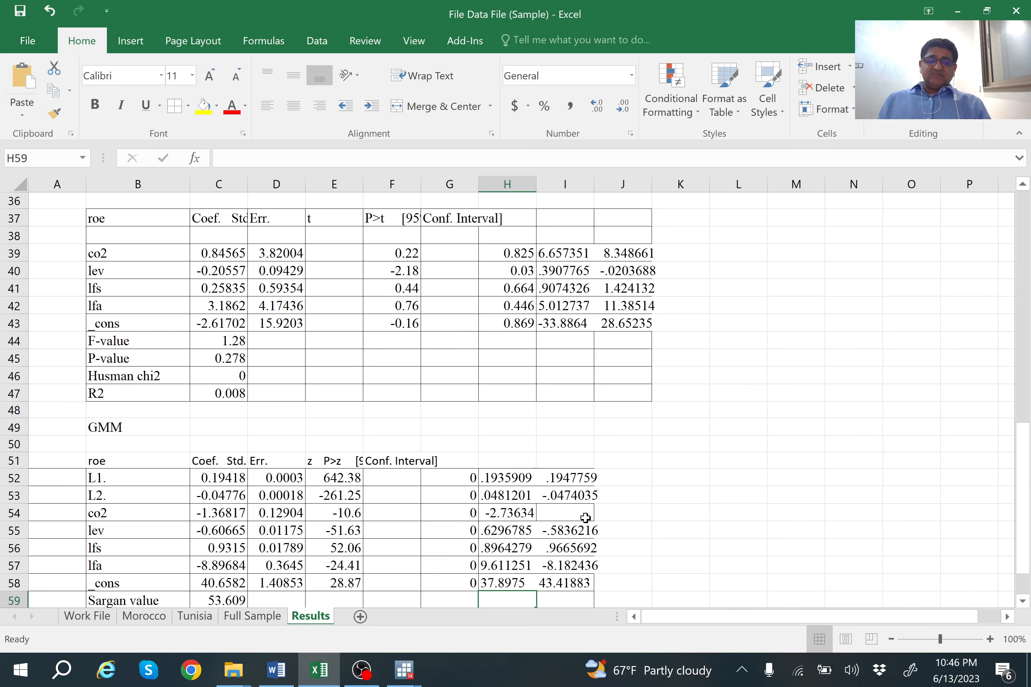
left_click_drag(1023, 455, 1021, 497)
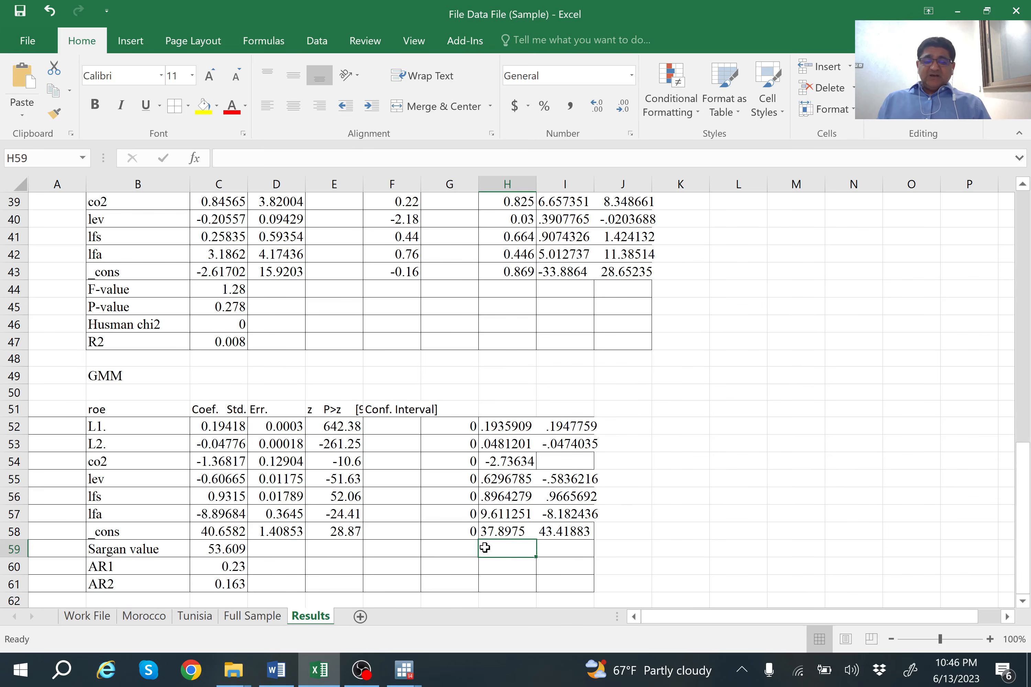
left_click(405, 669)
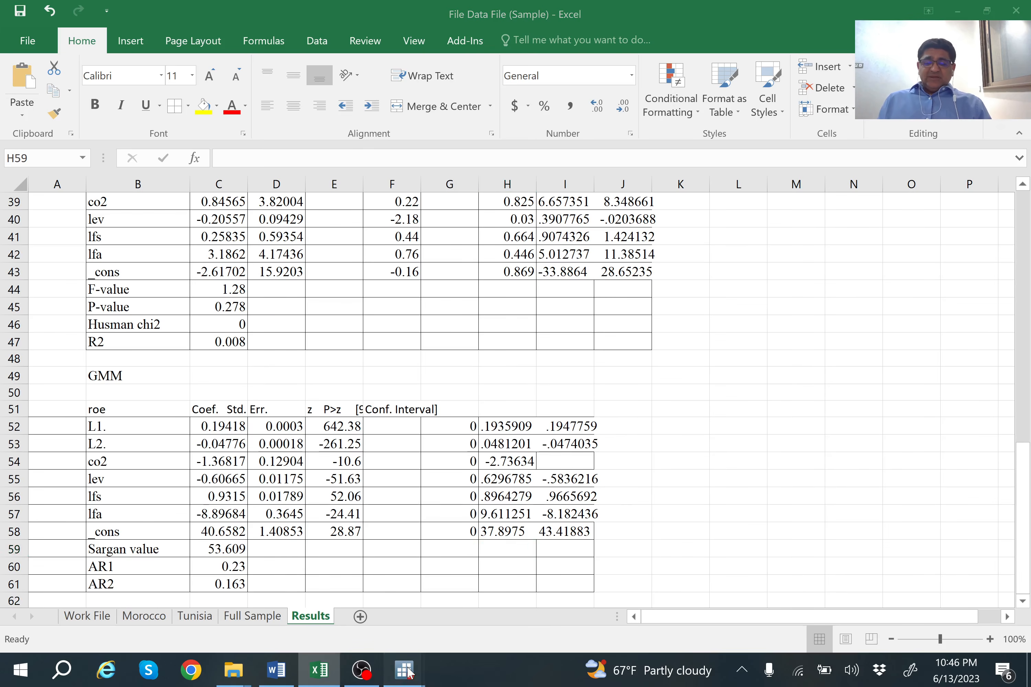
left_click(340, 585)
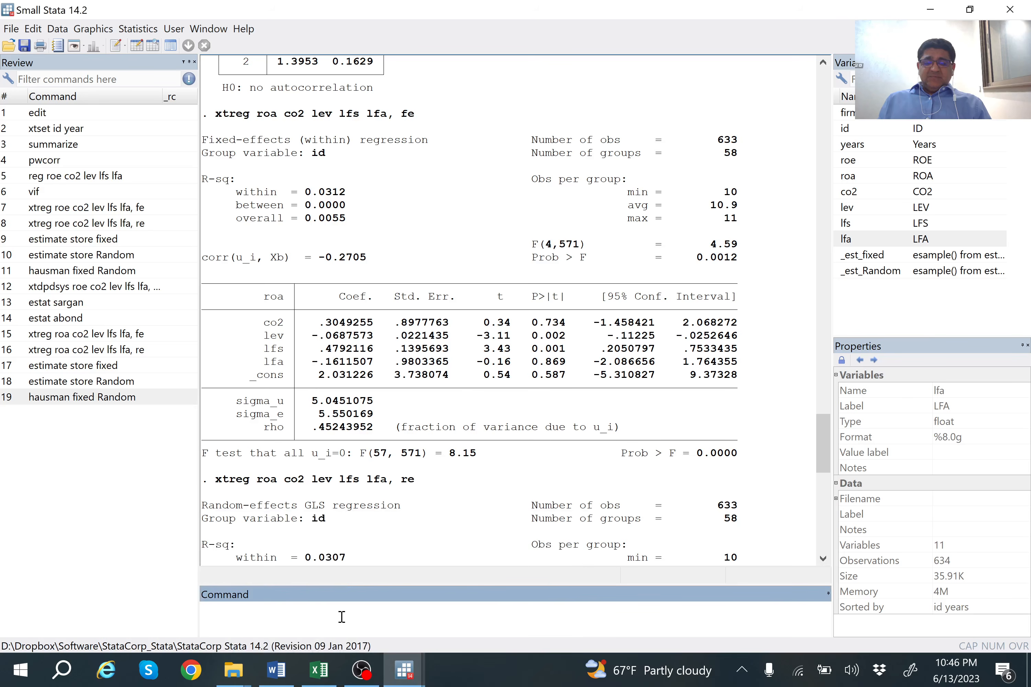
Copy the xtdpdsys template with lags(2) maxlags(2) twostep artests(2) from the Commands document in Word into Stata's command line
left_click(280, 674)
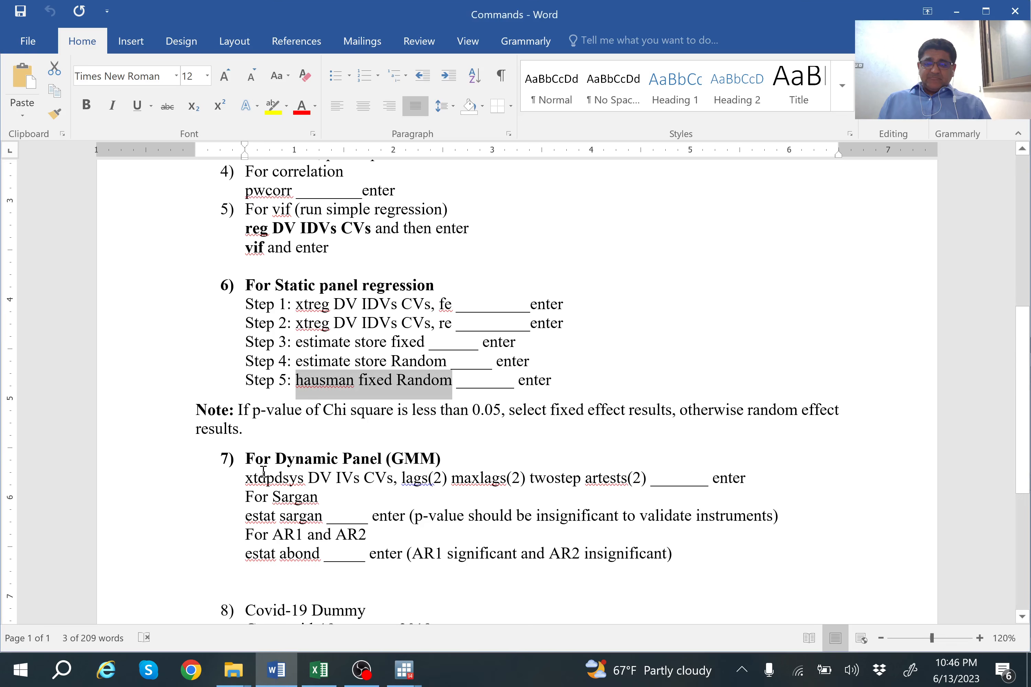
left_click_drag(244, 478, 646, 478)
key("ctrl+c")
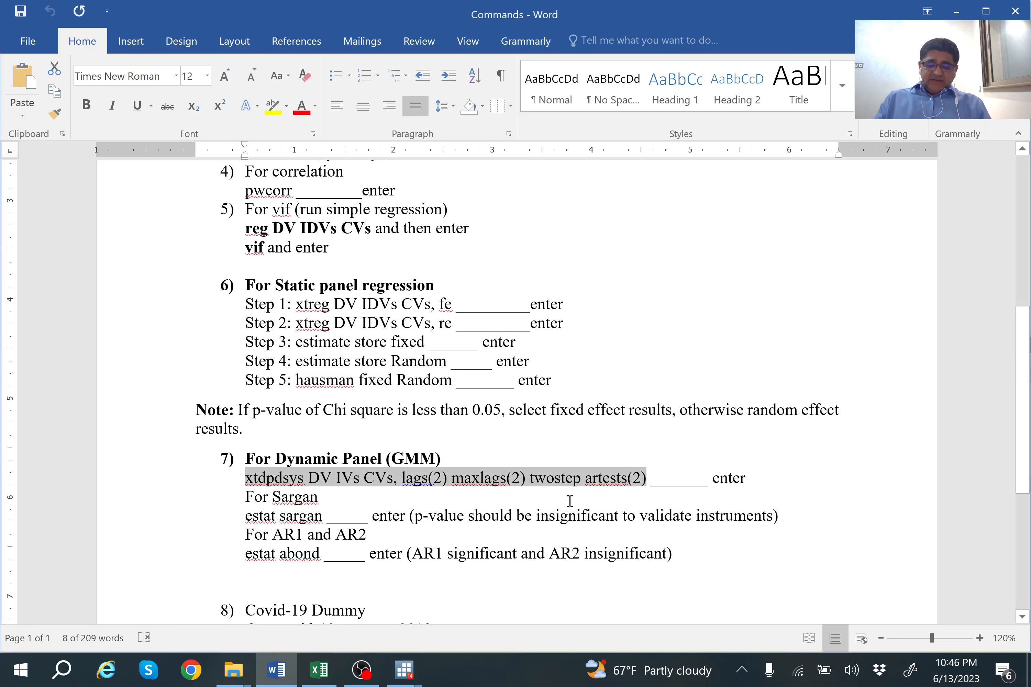
left_click(404, 669)
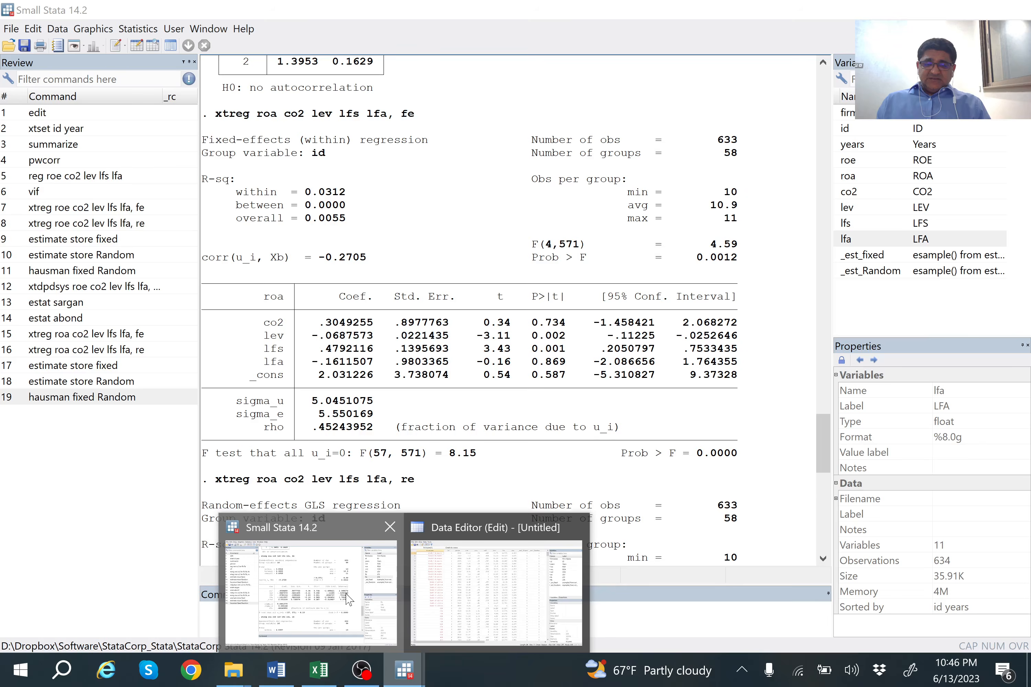
left_click(311, 622)
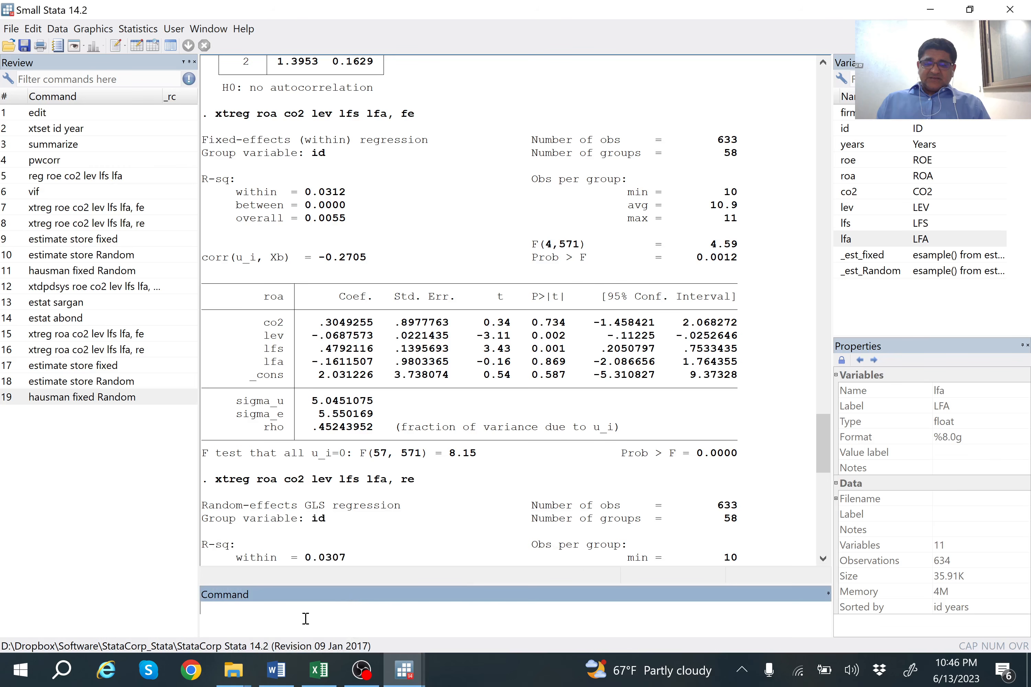
key("ctrl+v")
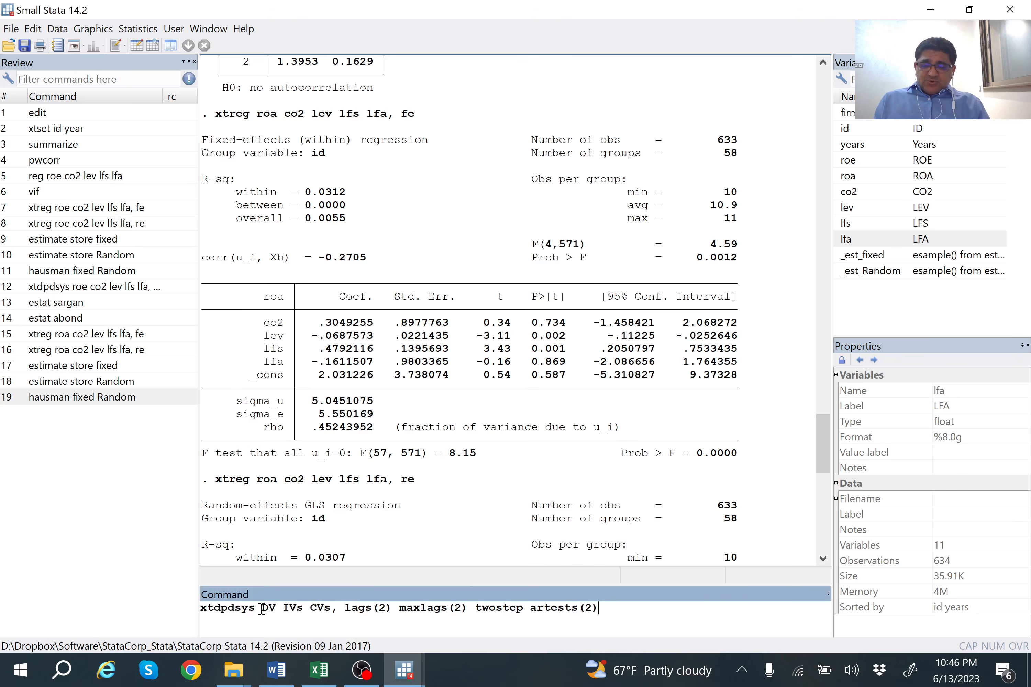
Replace DV IVs CVs with the variables and run xtdpdsys roa co2 lfs lfa, lags(2) maxlags(2) twostep artests(2)
left_click_drag(262, 608, 333, 609)
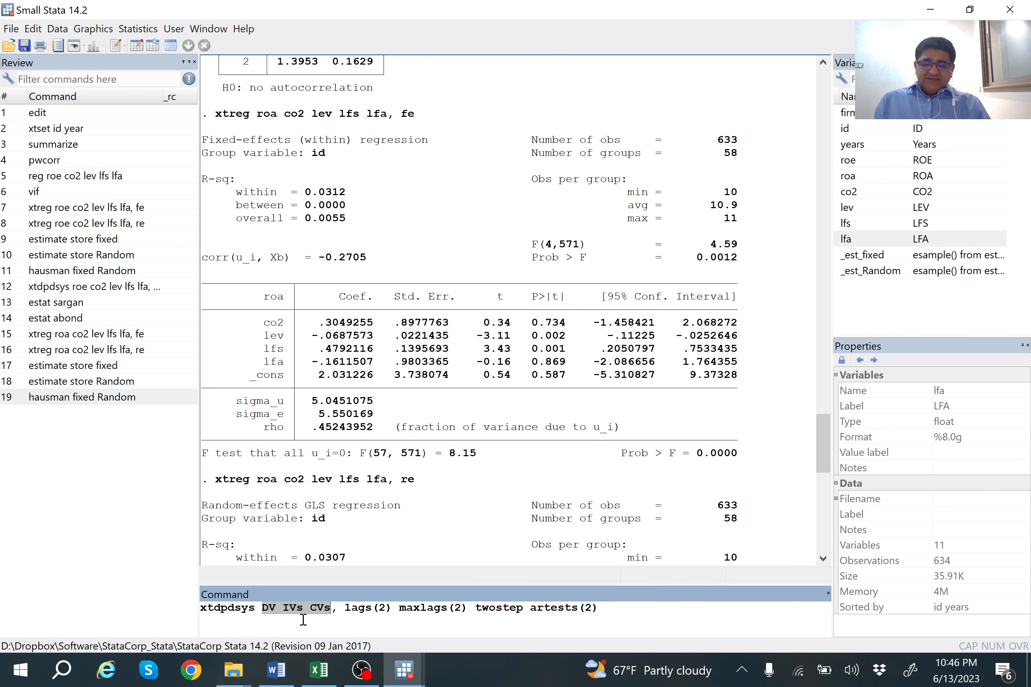
key("BackSpace")
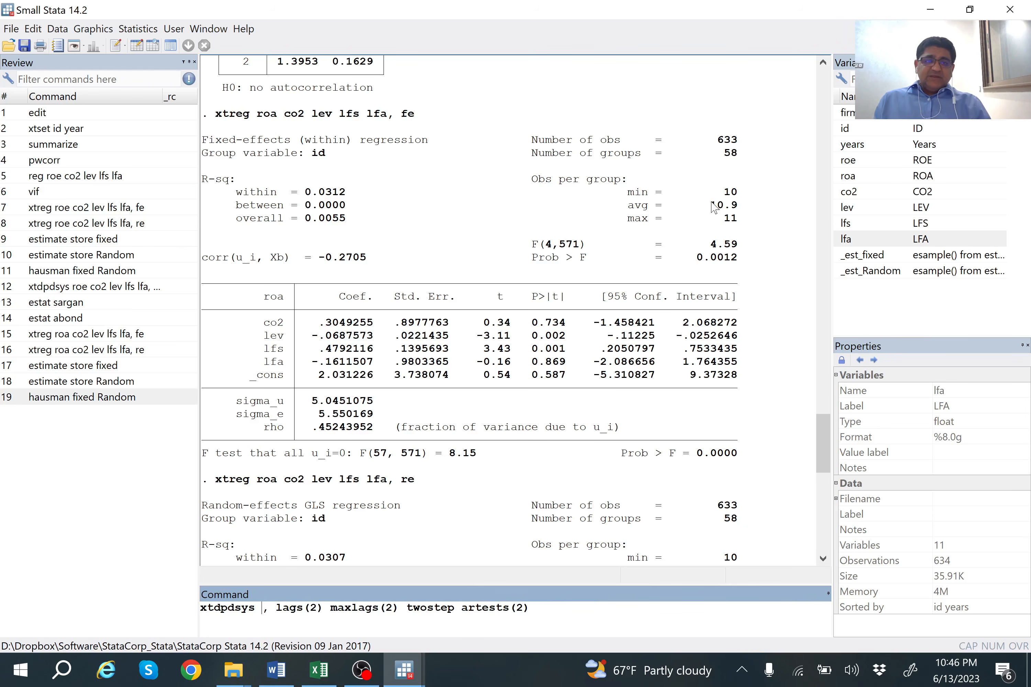
left_click(837, 178)
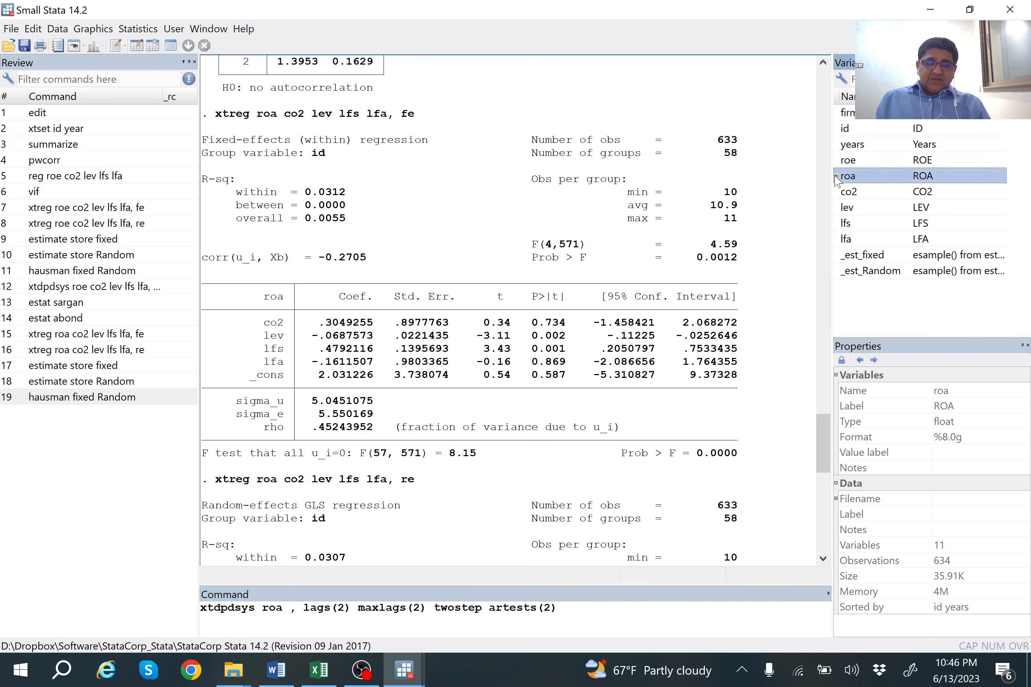
left_click(840, 195)
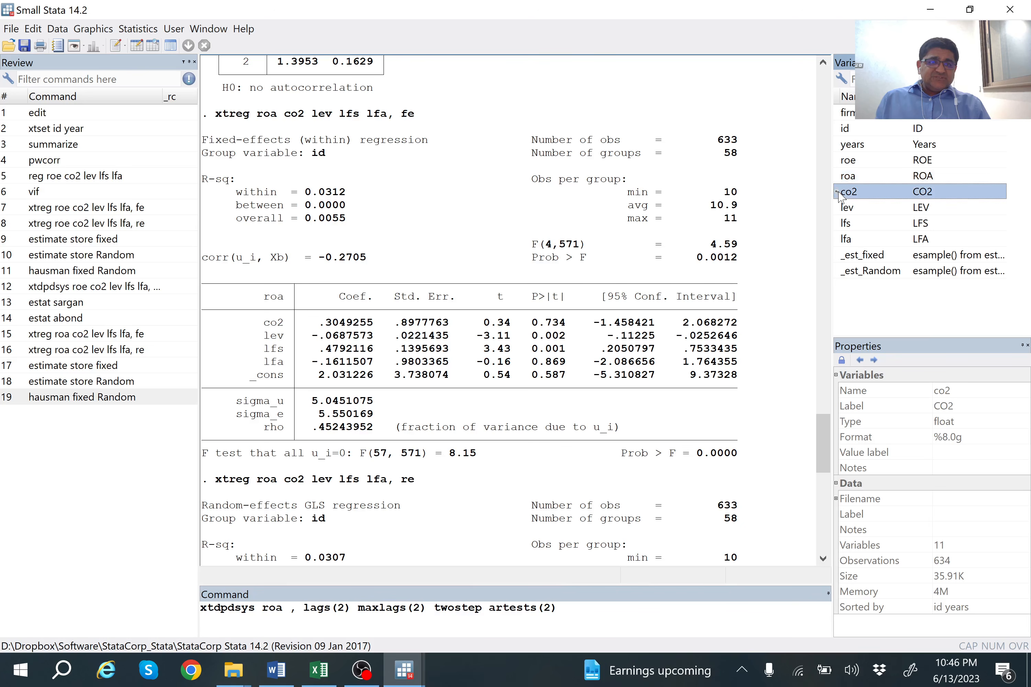
double_click(840, 195)
left_click(837, 208)
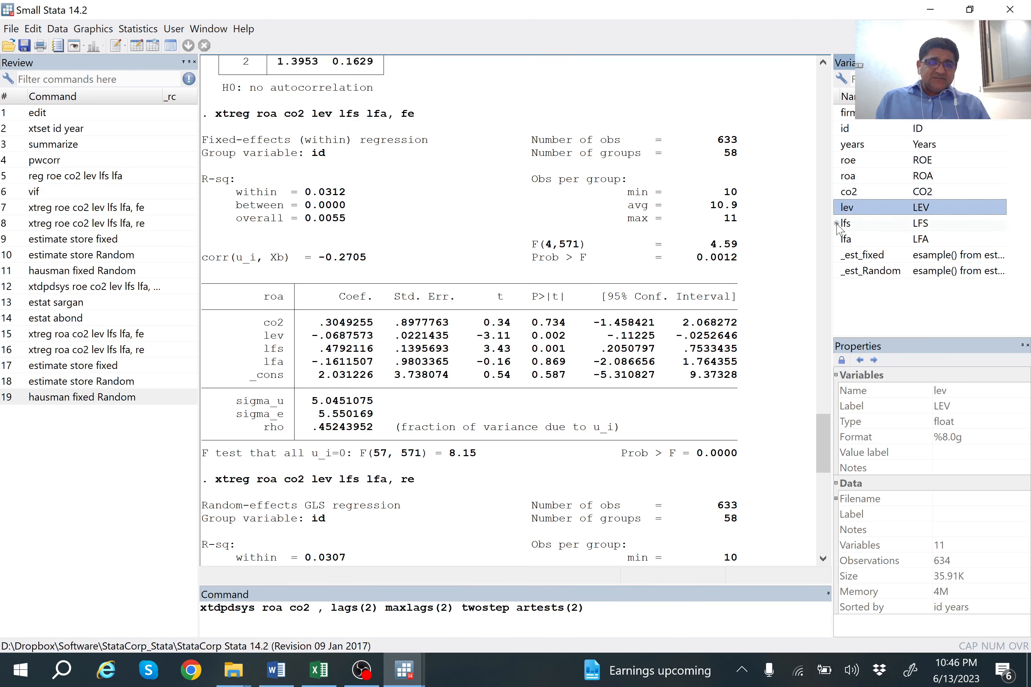
double_click(841, 223)
double_click(839, 240)
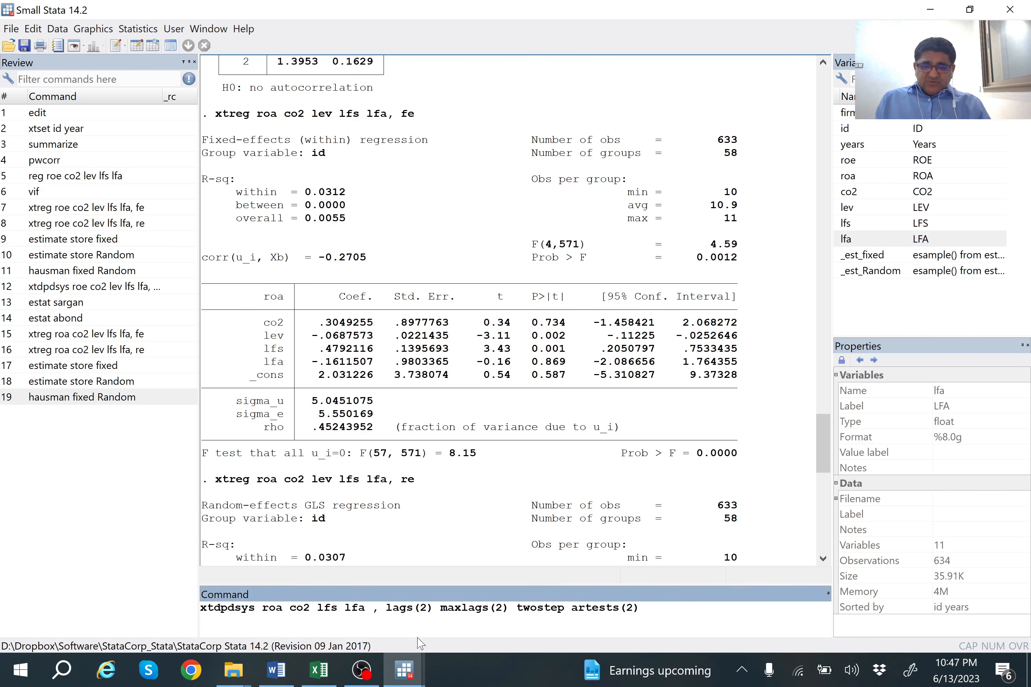
key("BackSpace")
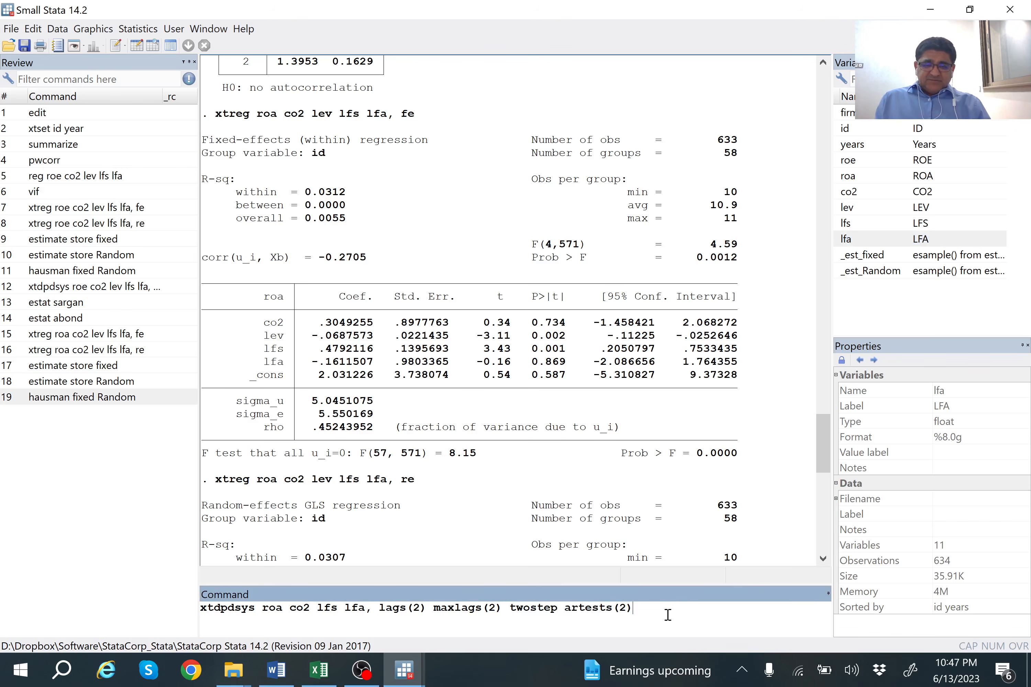
key("Return")
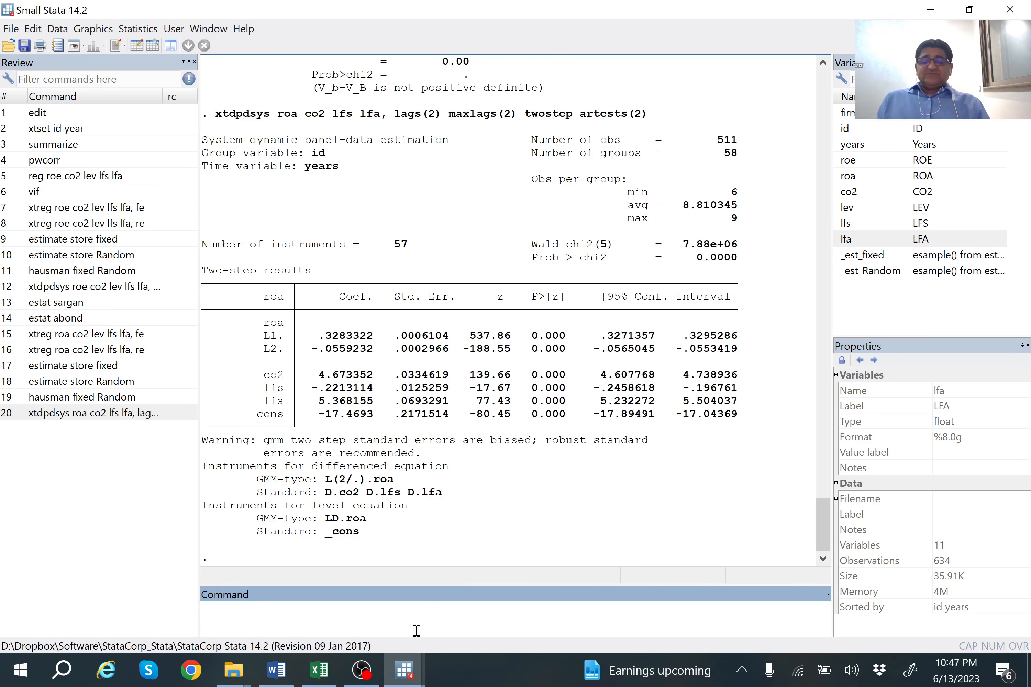
Copy estat sargan from the Commands document in Word and run it in Stata
left_click(288, 670)
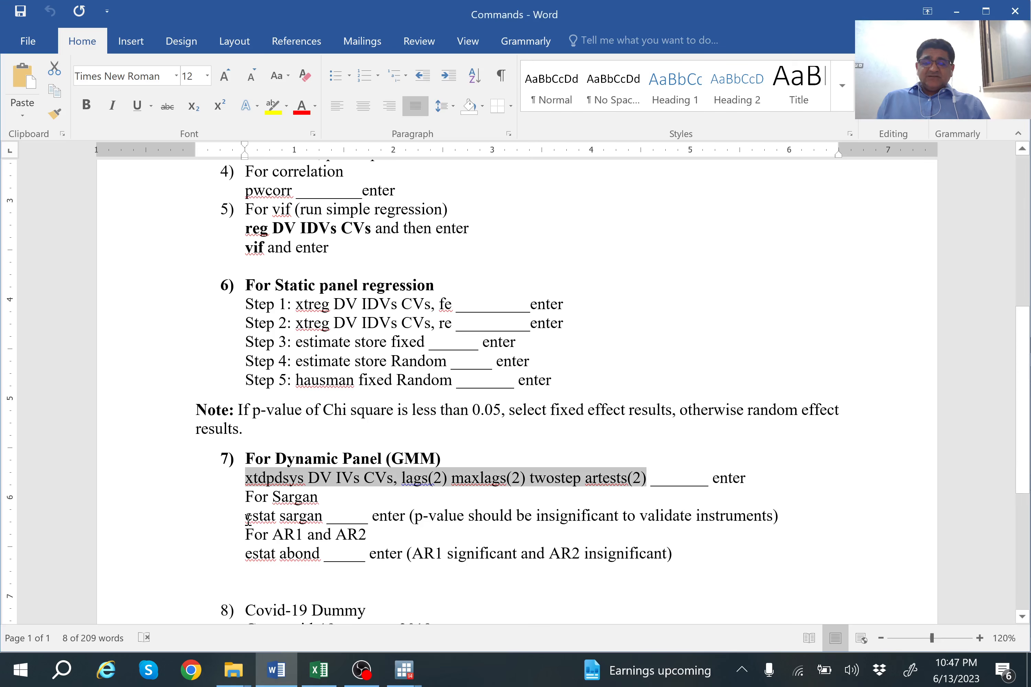
left_click_drag(247, 519, 325, 520)
key("ctrl+c")
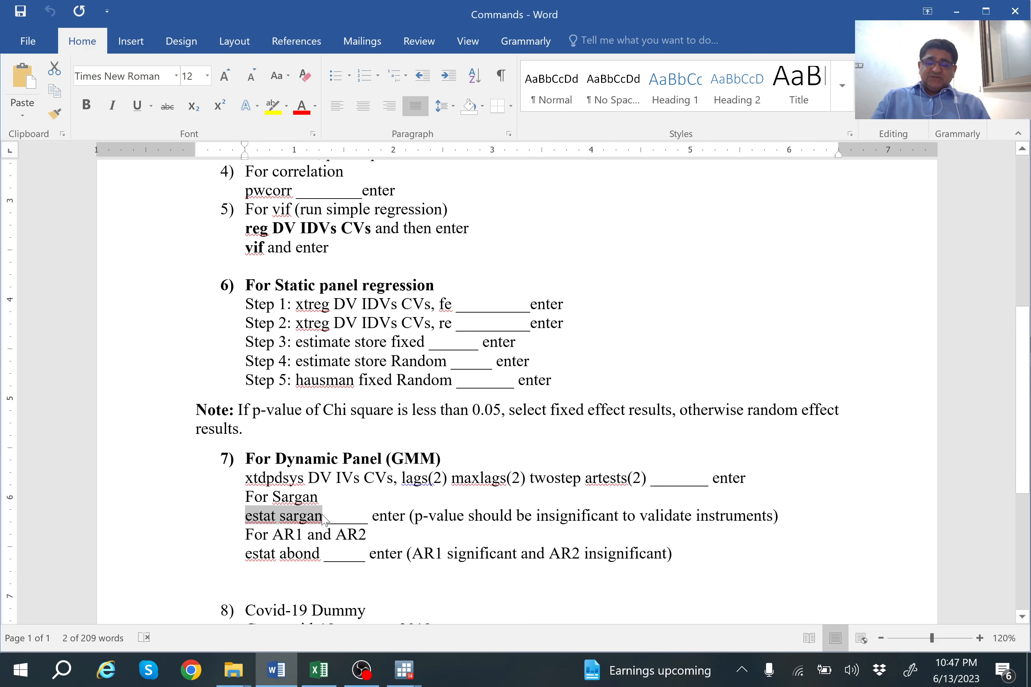
mouse_move(404, 670)
left_click(355, 608)
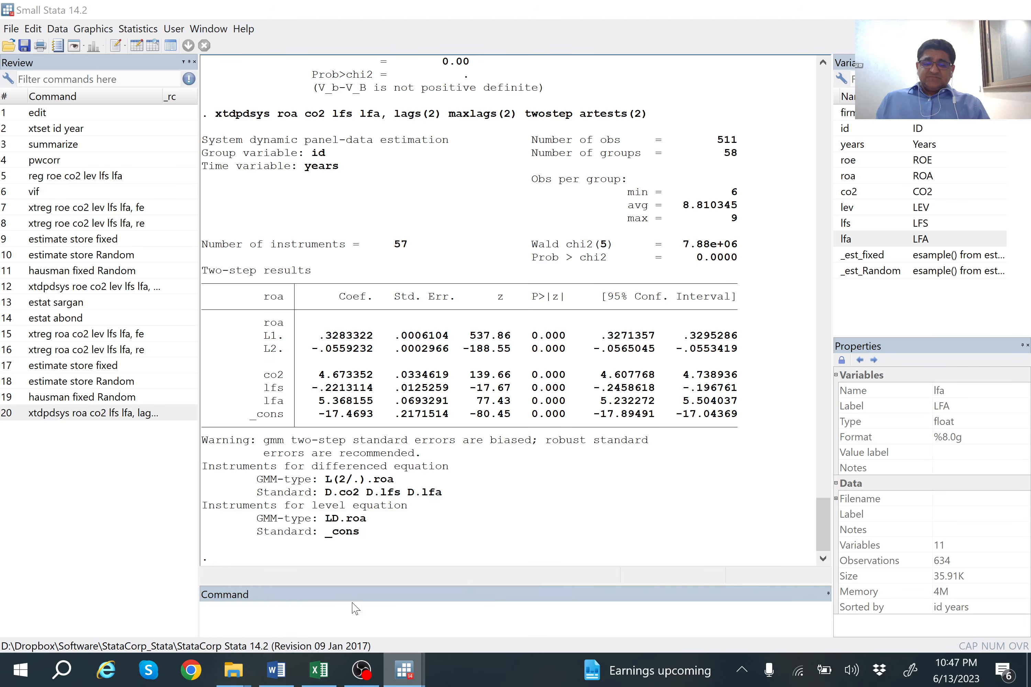
key("ctrl+v")
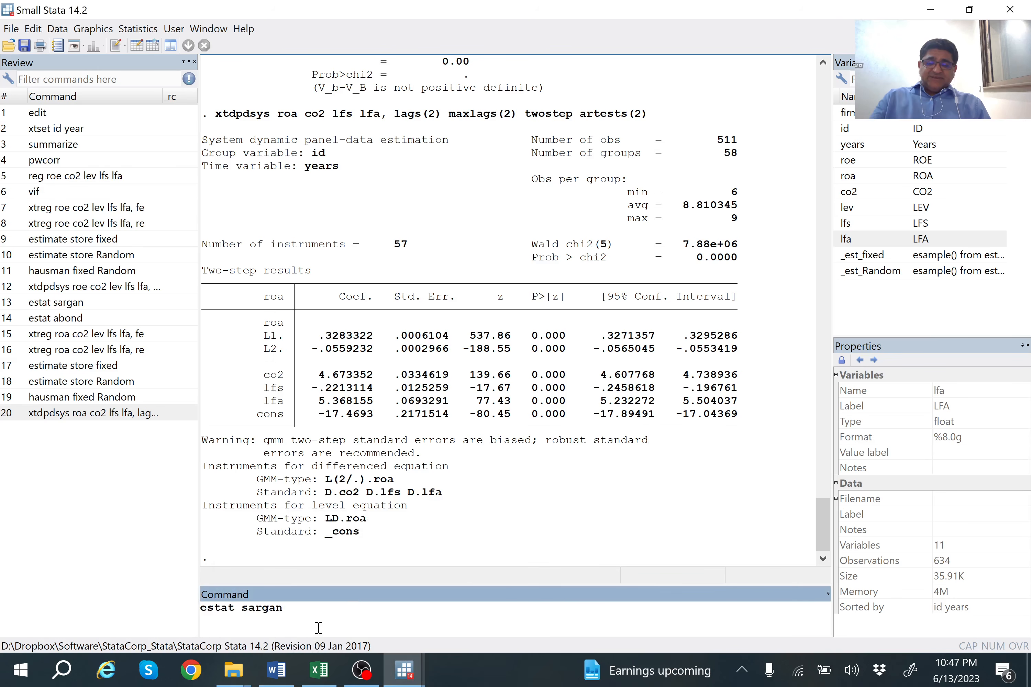
key("Return")
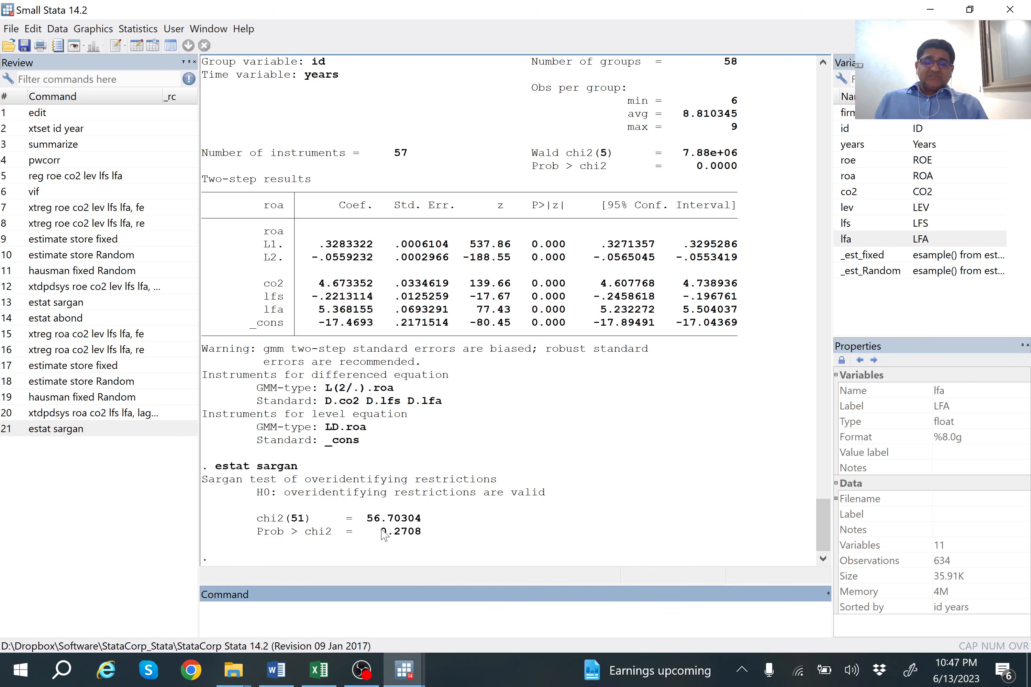
Copy estat abond from the Commands document in Word and run it in Stata to test for AR1 and AR2
left_click(275, 670)
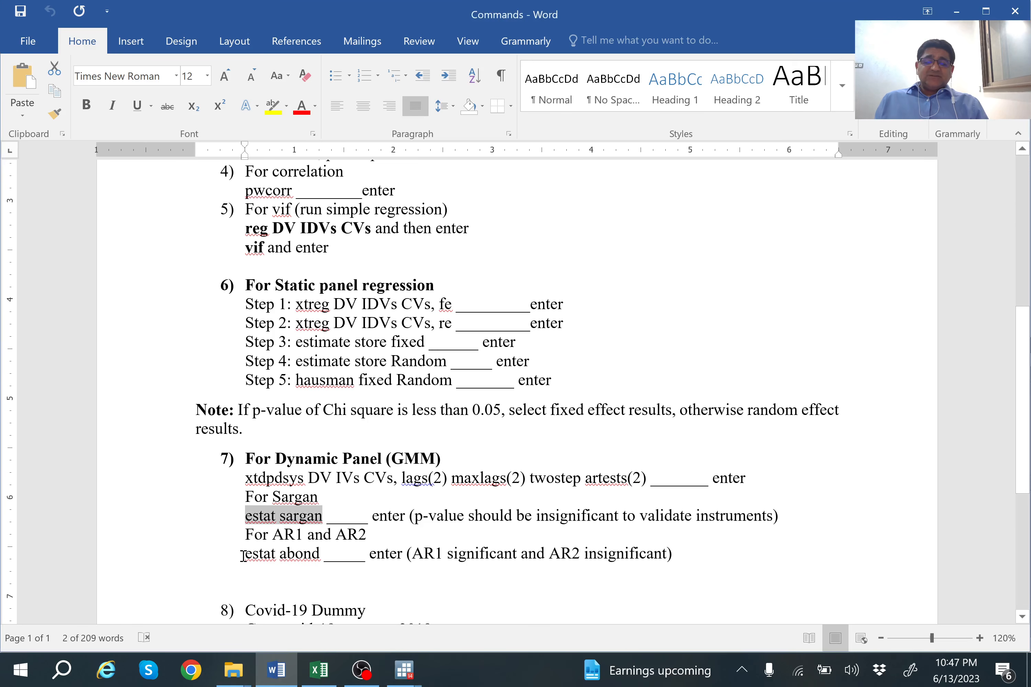
left_click_drag(243, 555, 320, 559)
key("ctrl+c")
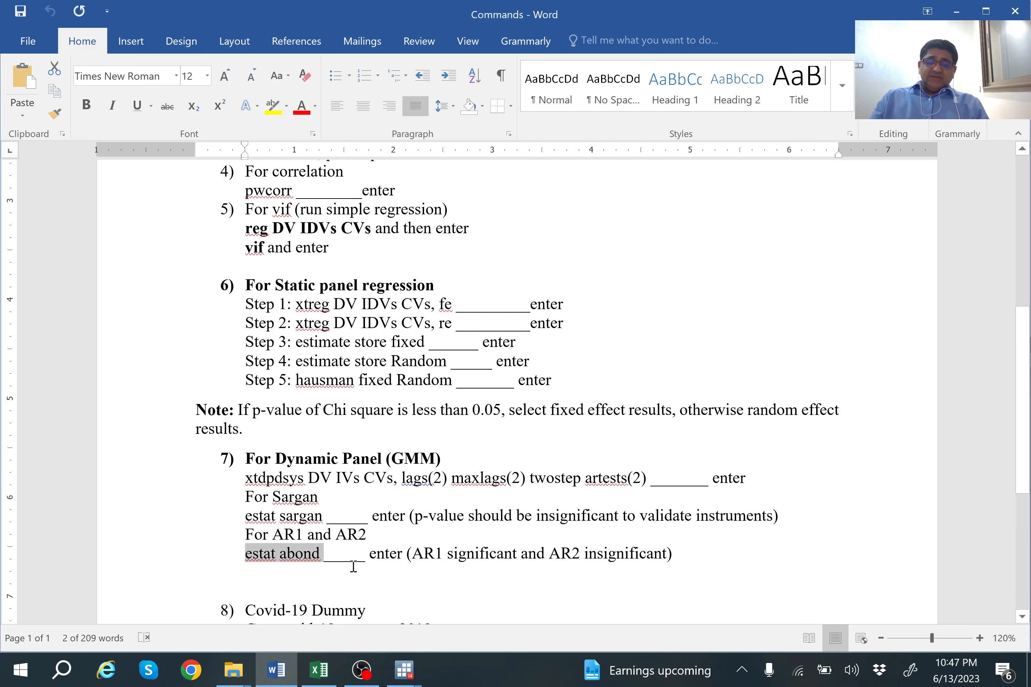
left_click(404, 669)
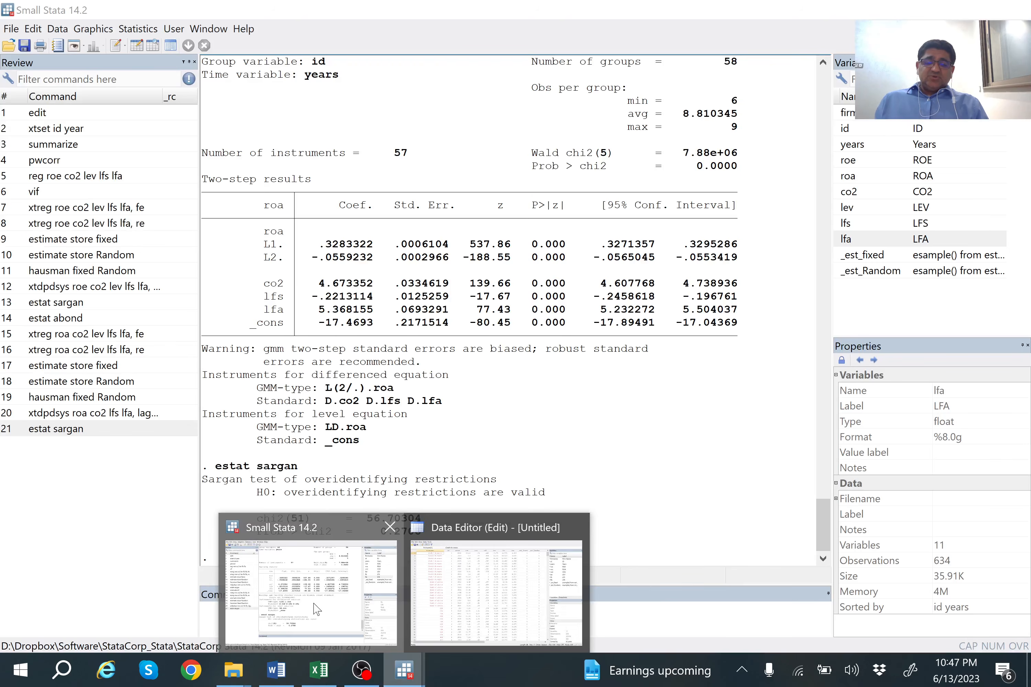
left_click(326, 616)
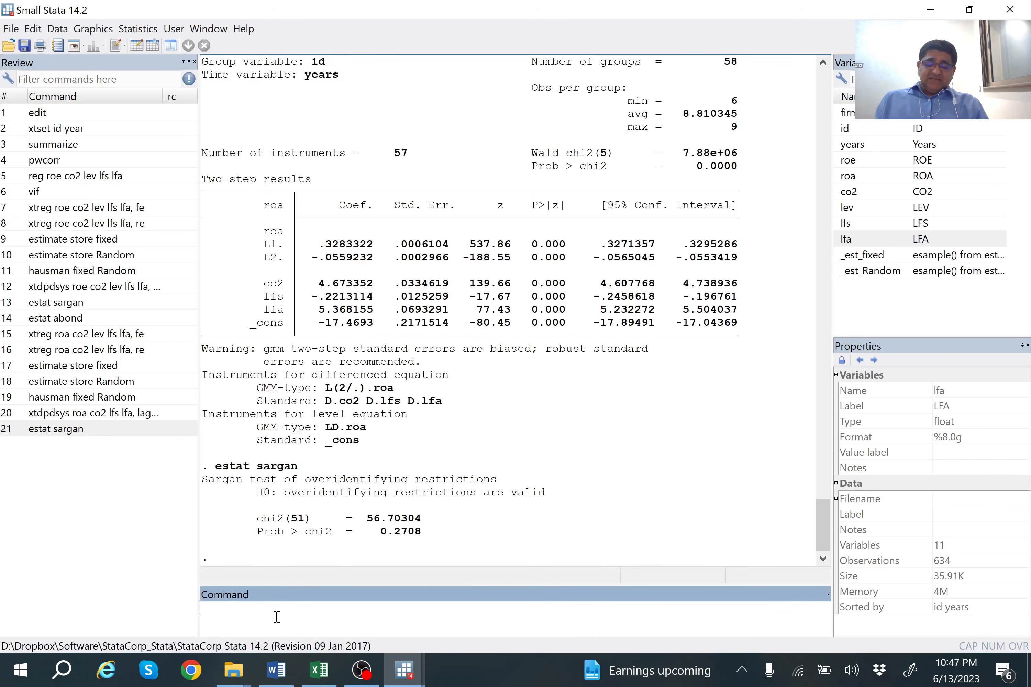
key("ctrl+v")
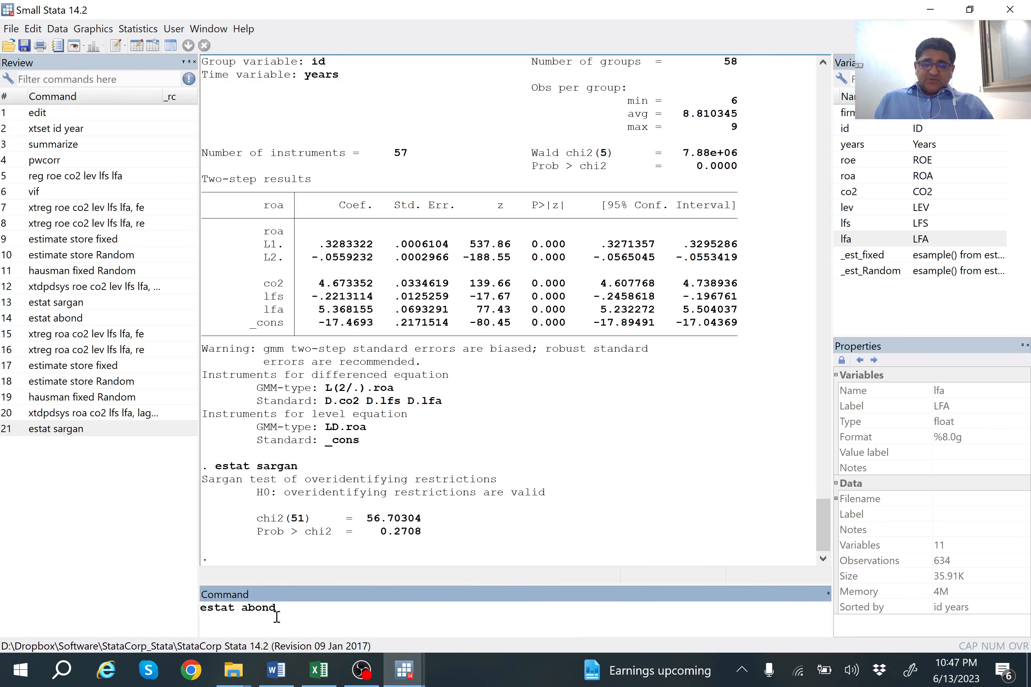
key("Return")
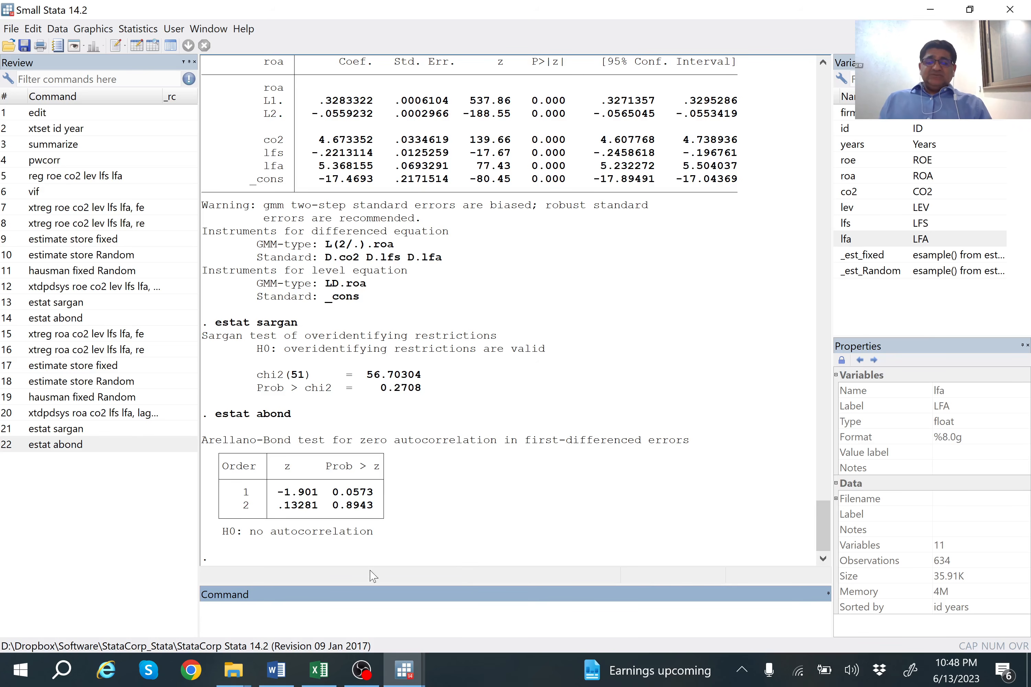
Switch to Excel and review the static regression and GMM tables for roe on the Results sheet
left_click(320, 668)
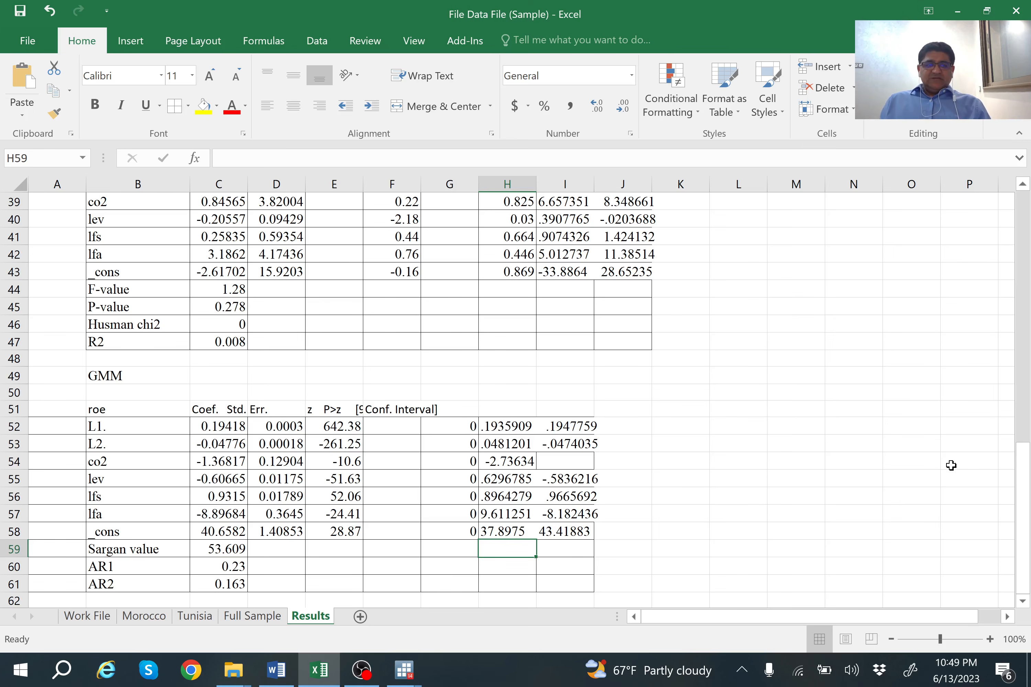
mouse_move(1023, 487)
left_mouse_down()
mouse_move(1021, 205)
mouse_move(1025, 348)
mouse_move(1011, 493)
left_mouse_up()
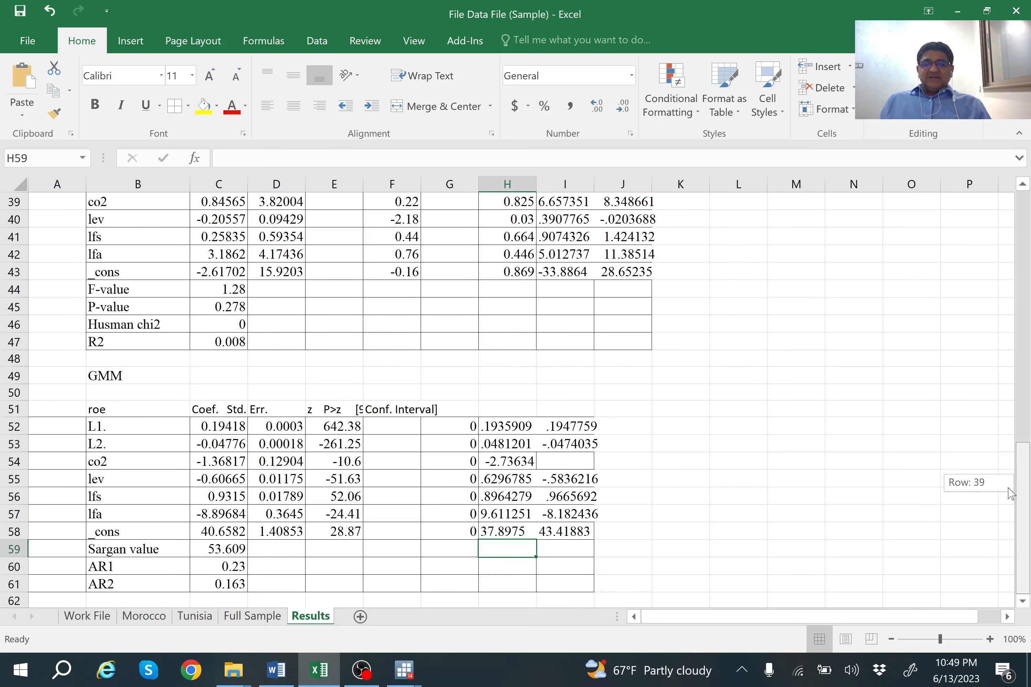
left_click_drag(1011, 493, 997, 471)
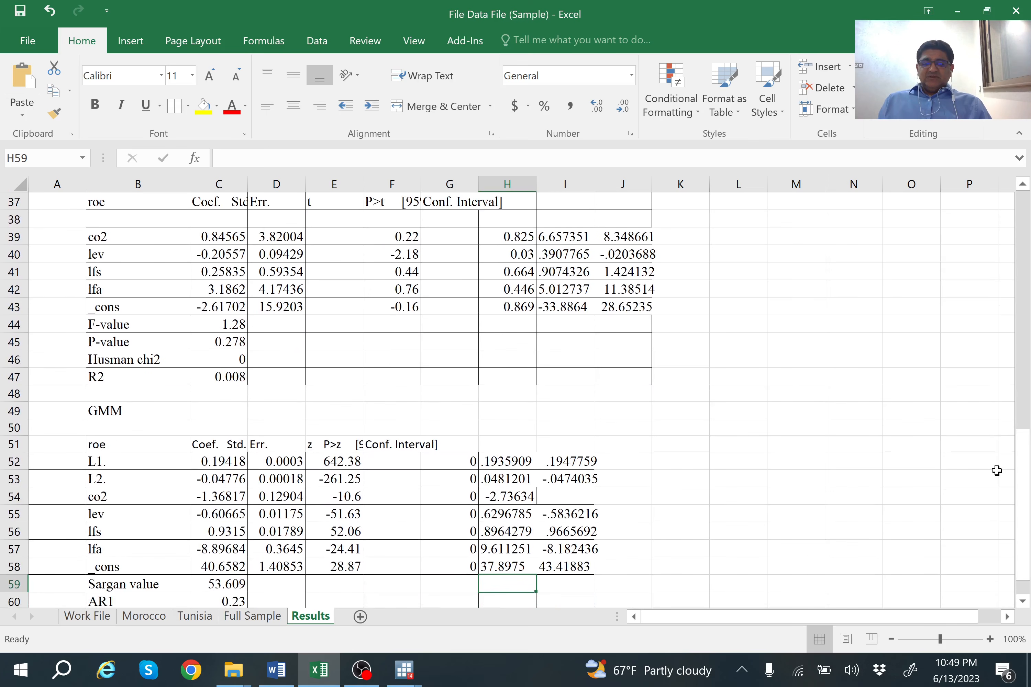